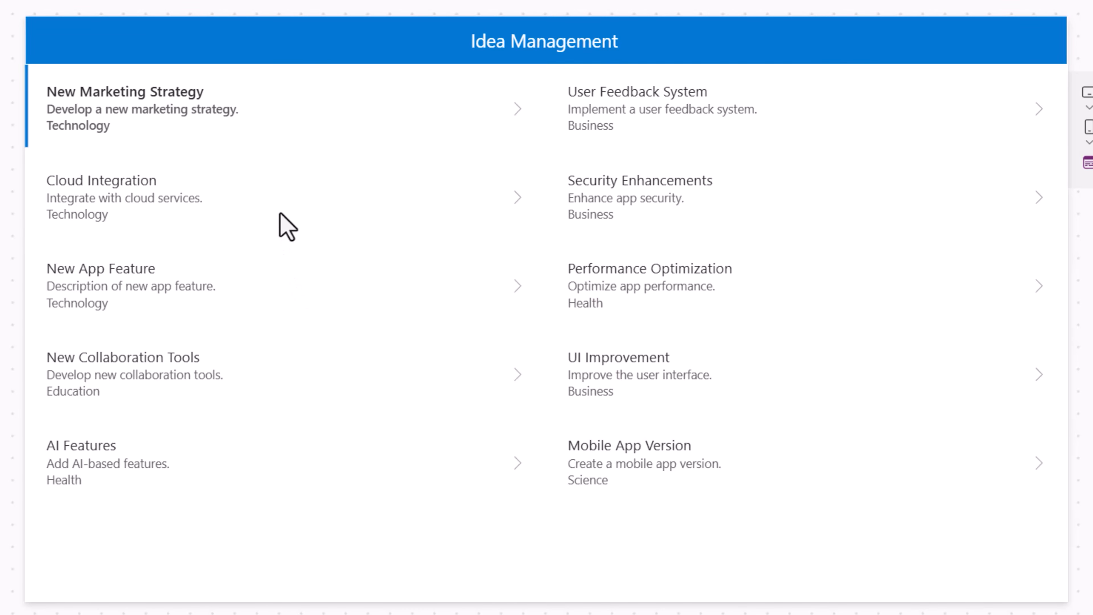
- Browse the idea items in the standard app's preview list screen
left_click(338, 271)
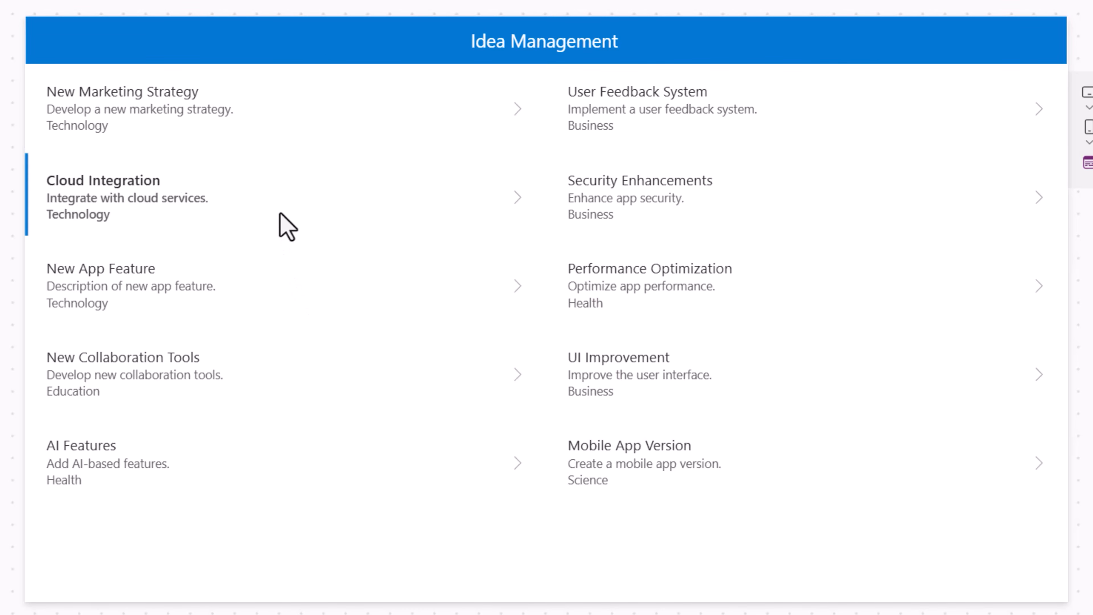
left_click(284, 269)
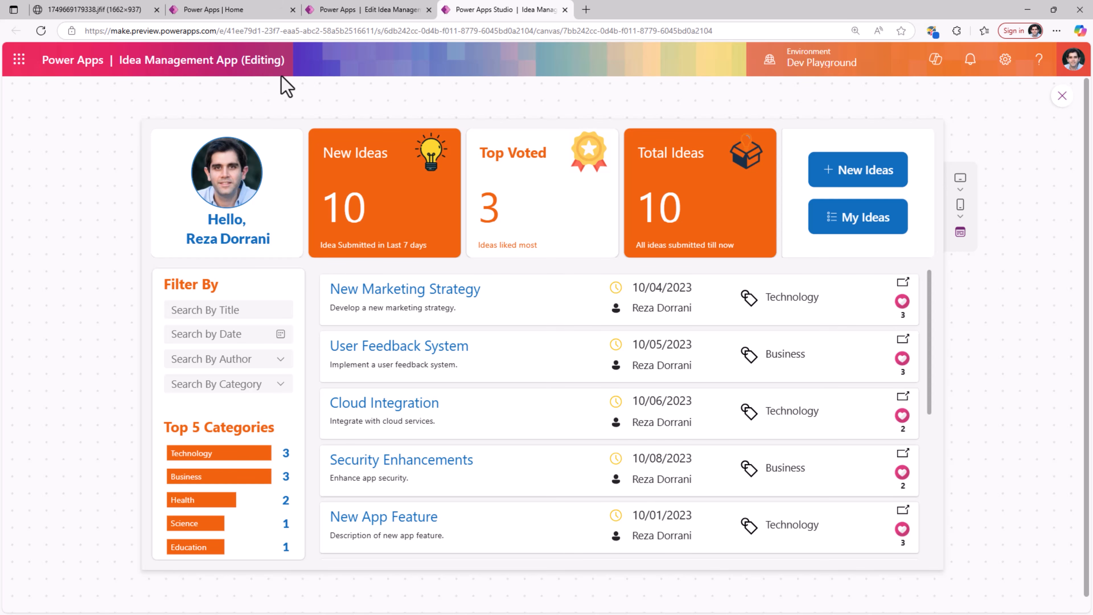
- Open the Idea Management App plan for editing from the Power Apps home page
left_click(111, 15)
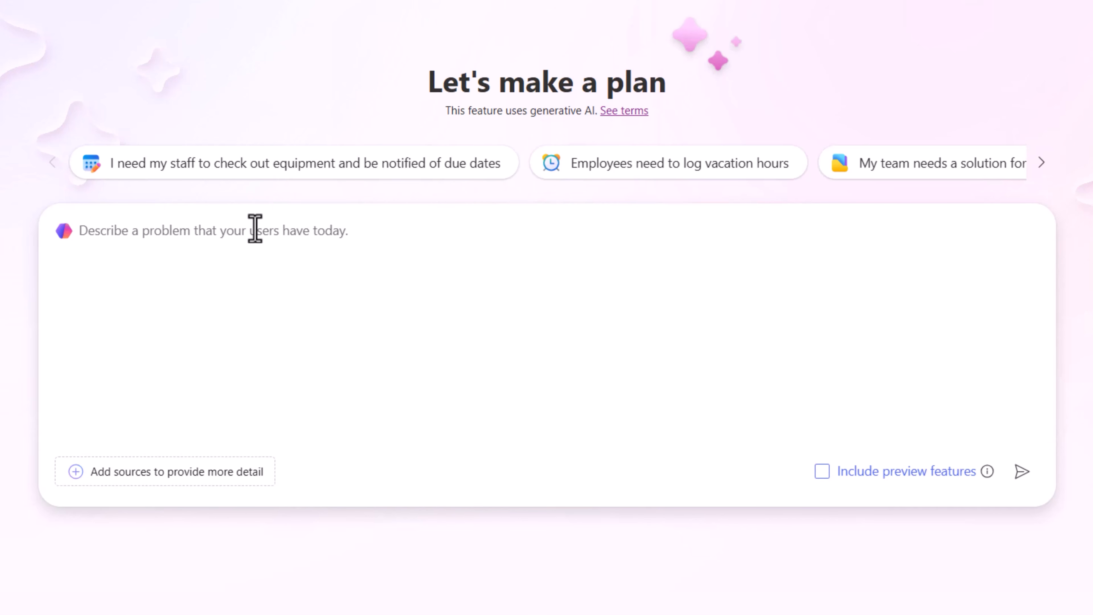
scroll(268, 274, "down", 10)
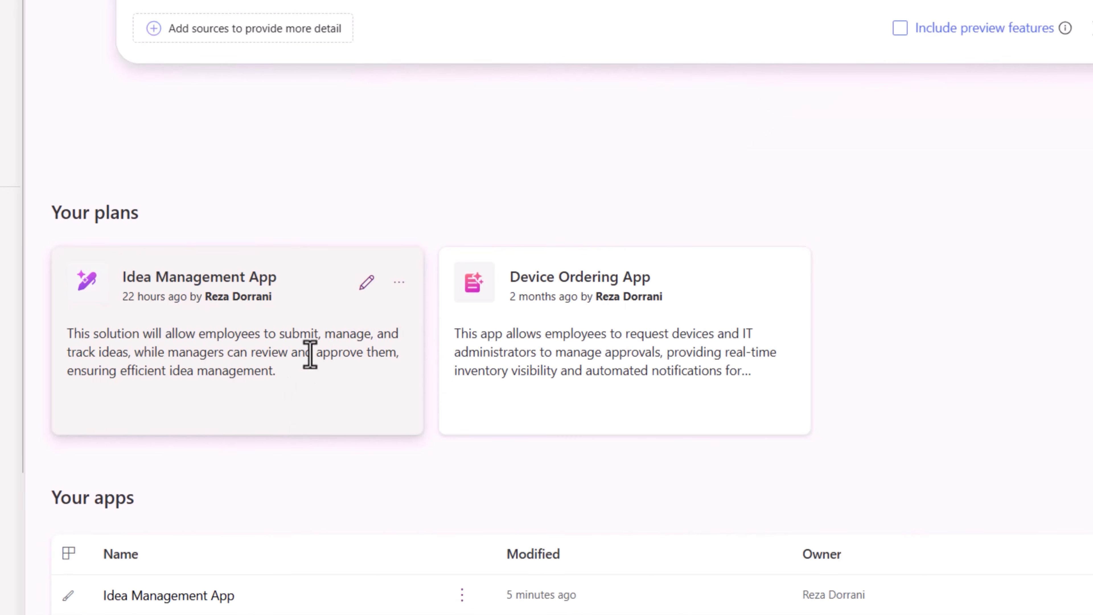
left_click(365, 283)
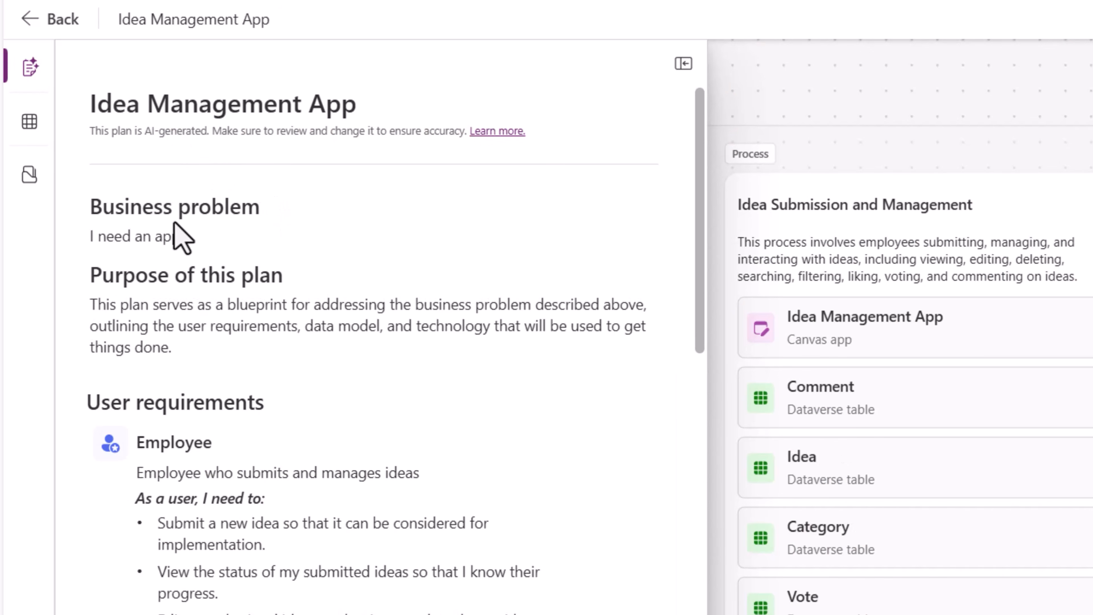
- Read through the plan's business problem, user requirements, data model and technology sections
left_click_drag(83, 239, 186, 237)
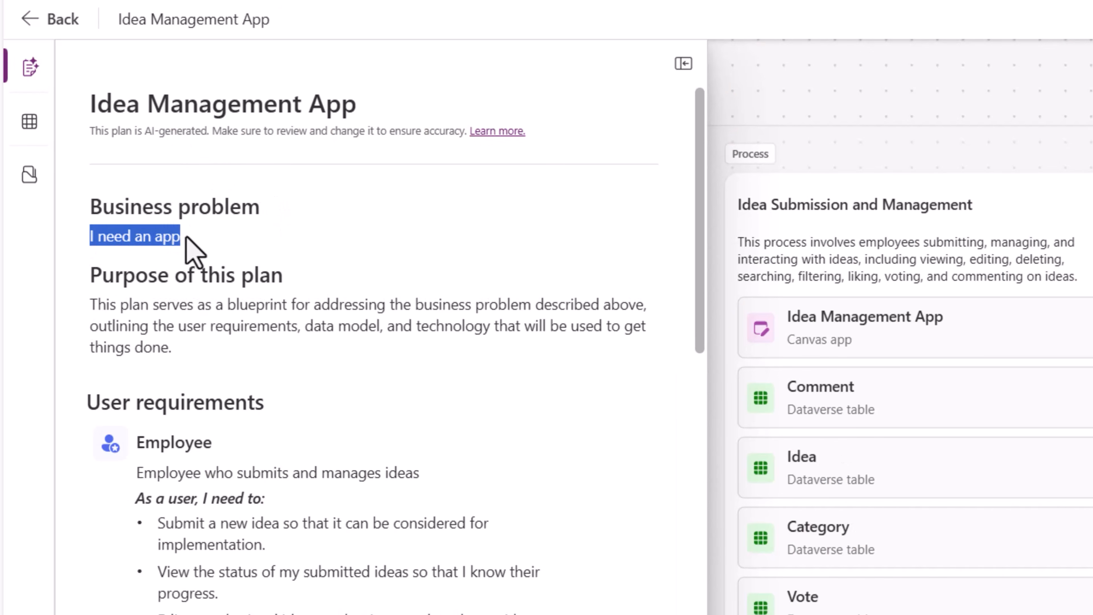
scroll(192, 251, "down", 15)
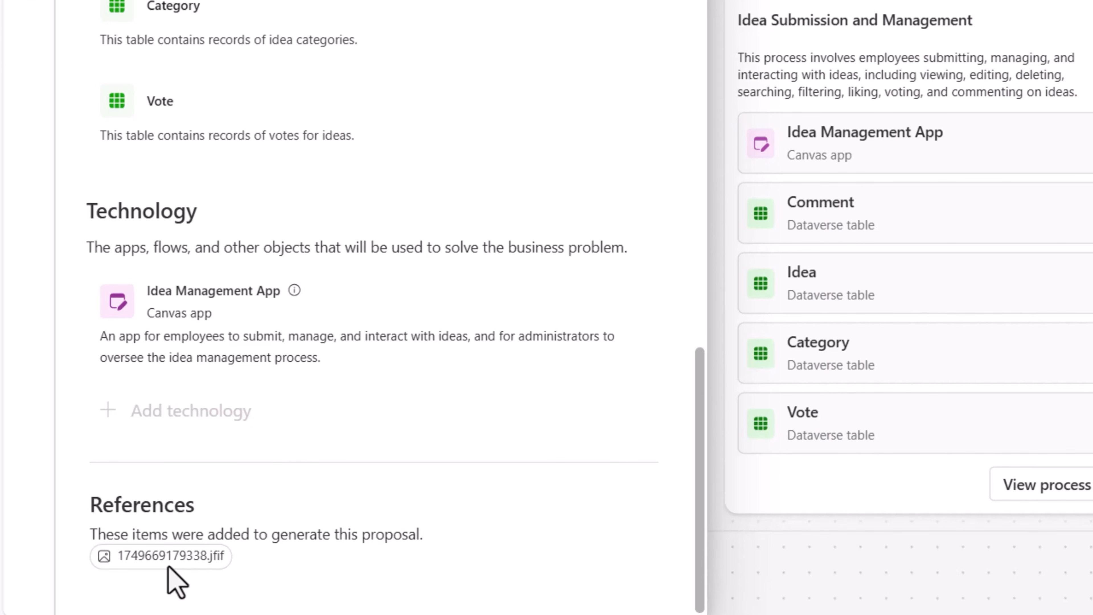
scroll(138, 213, "up", 20)
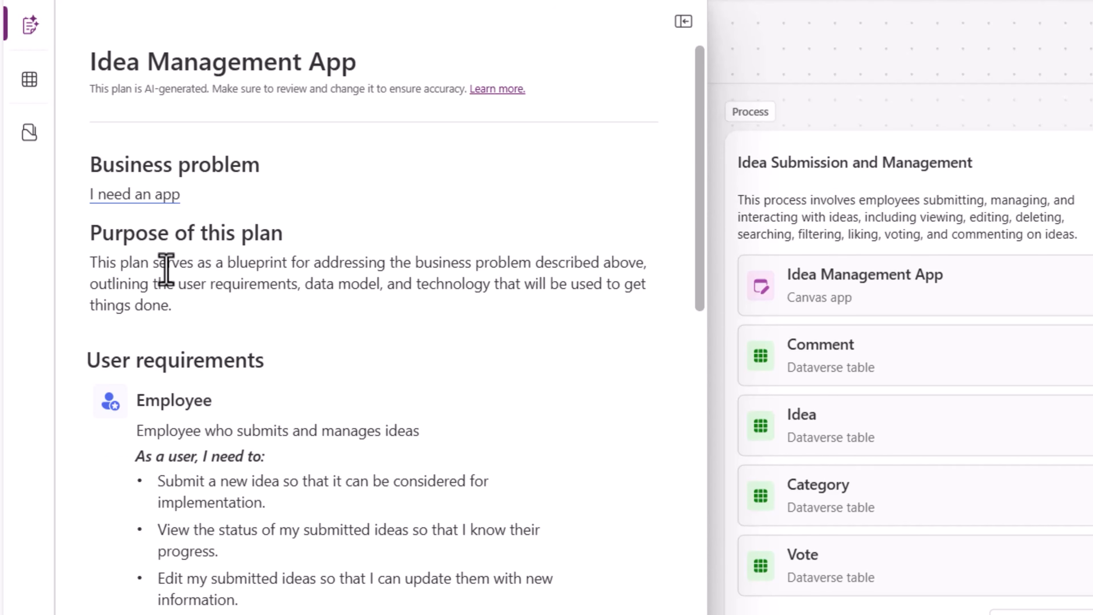
scroll(203, 342, "down", 5)
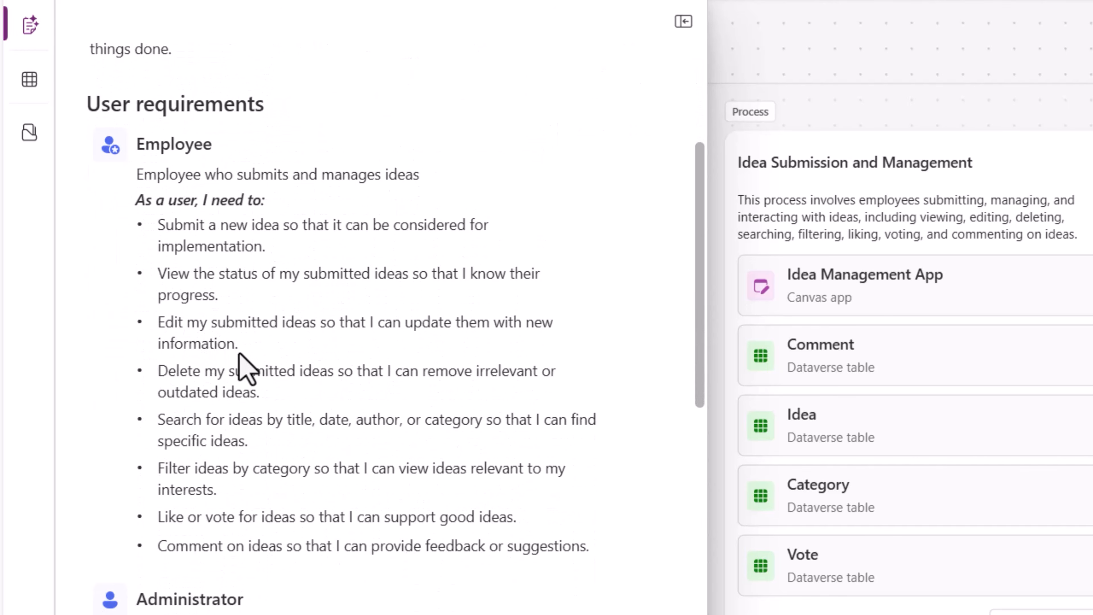
scroll(247, 368, "down", 10)
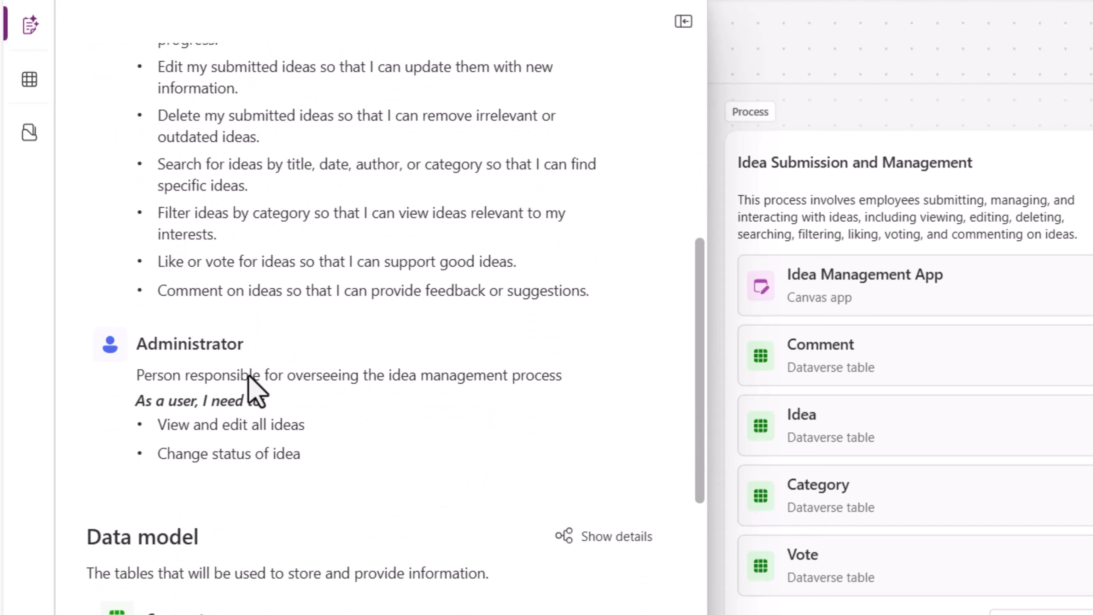
scroll(257, 241, "down", 2)
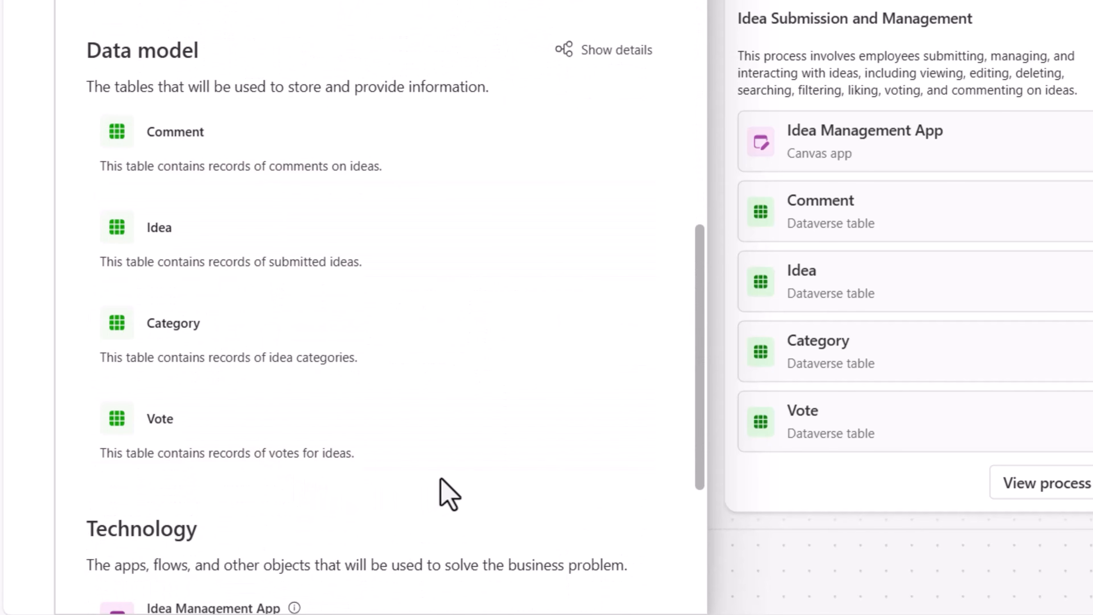
scroll(443, 491, "down", 2)
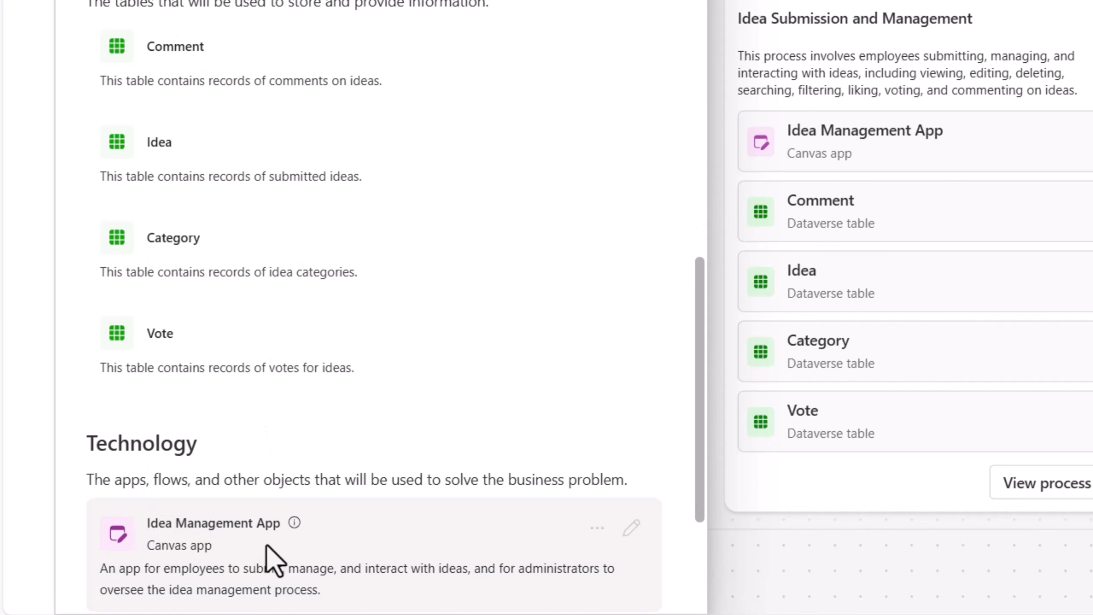
scroll(274, 560, "down", 2)
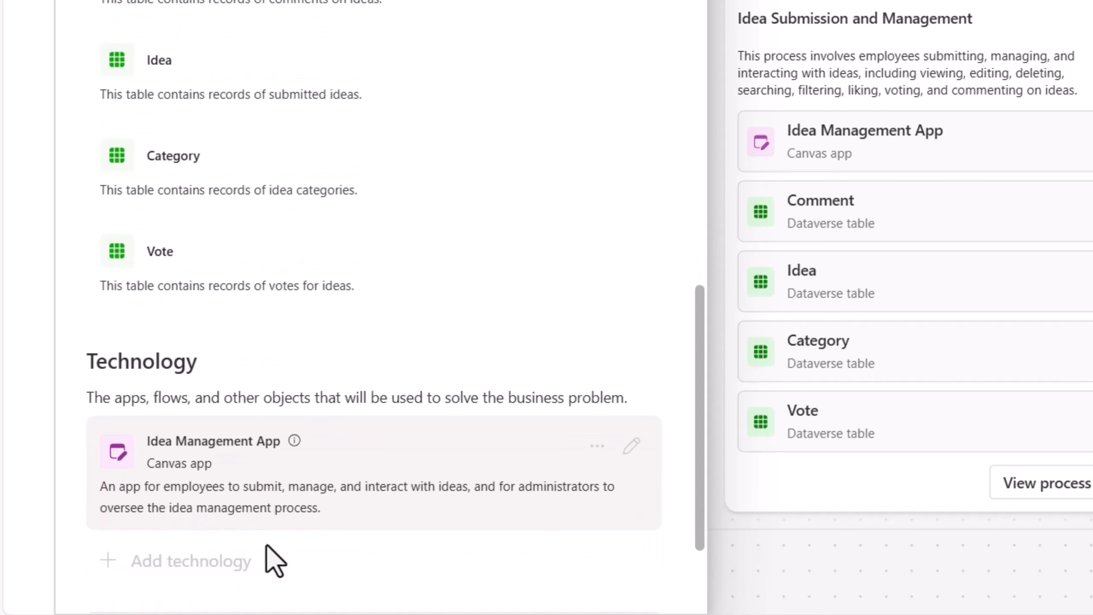
scroll(266, 546, "up", 2)
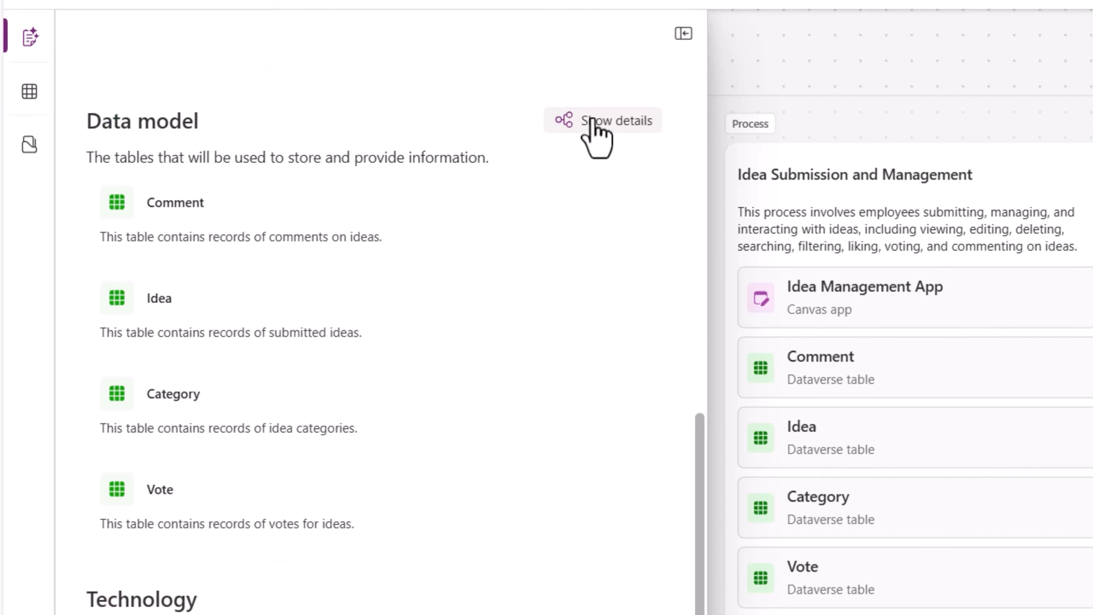
- Open the data model details and view the data of the Idea table
left_click(593, 151)
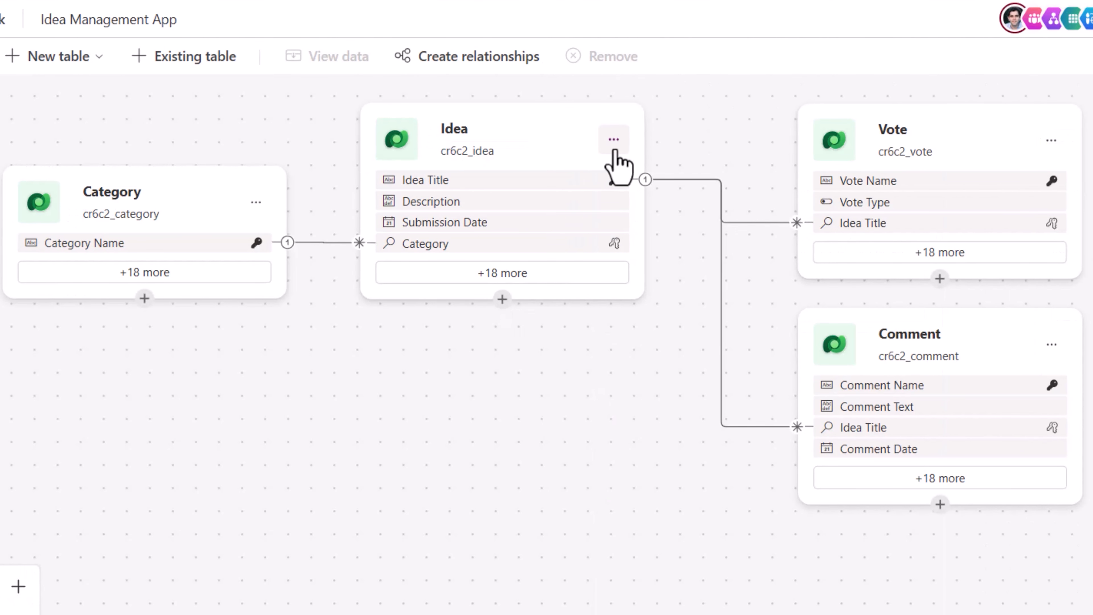
left_click(613, 139)
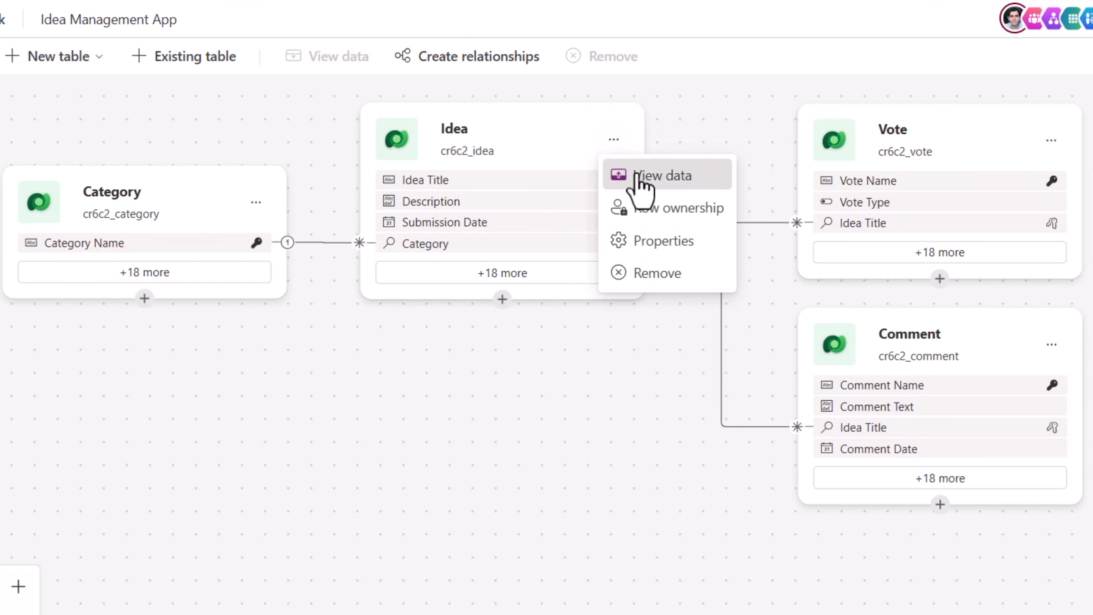
left_click(636, 175)
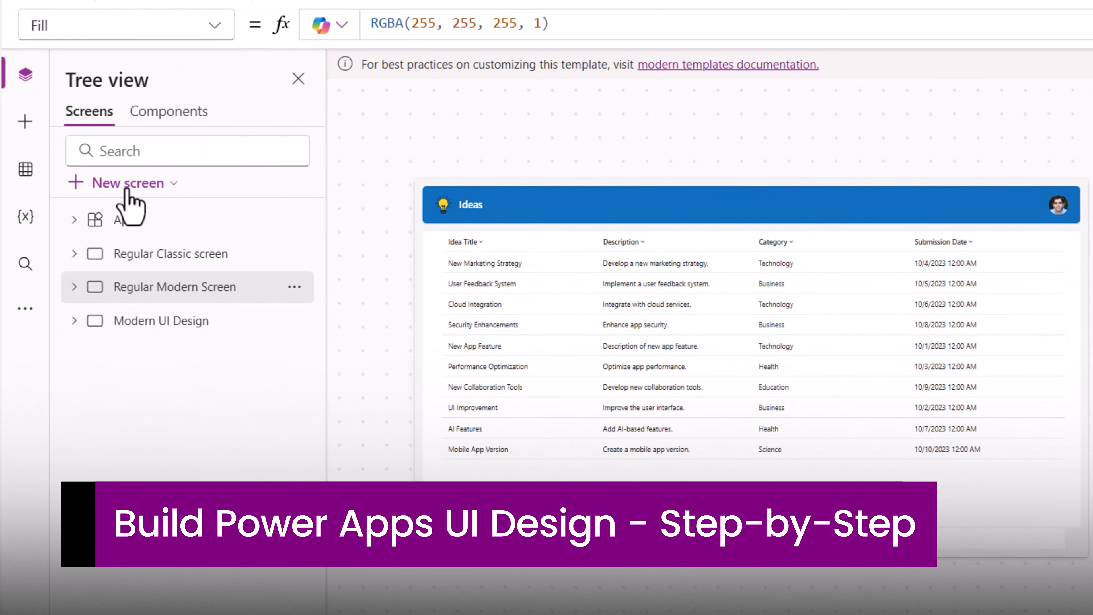
- Add a new header-and-sidebar layout screen and rename it Modern UI Screen
left_click(128, 187)
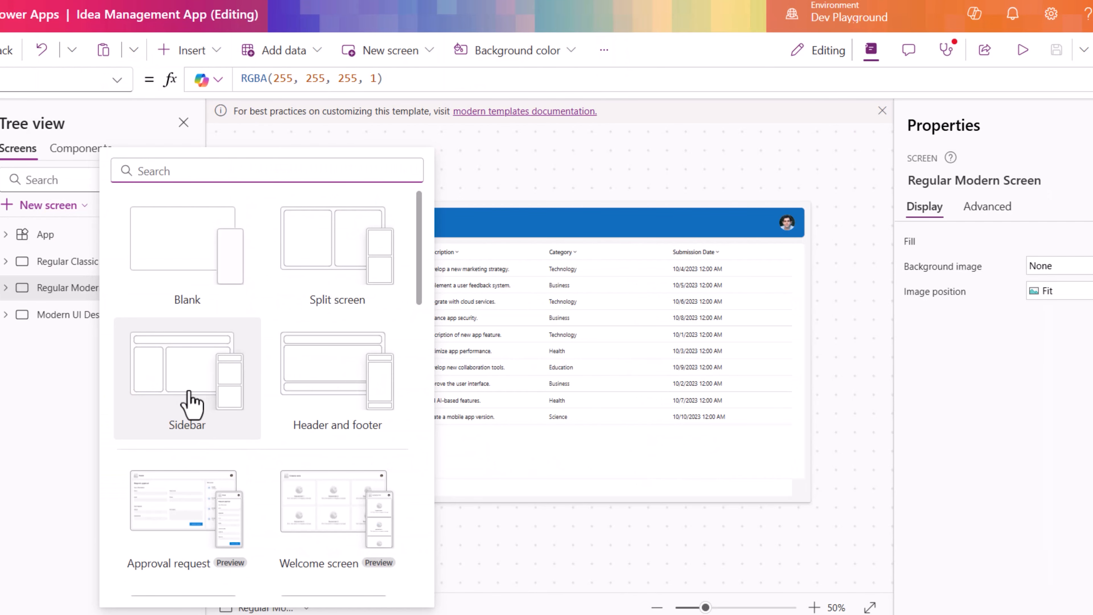
left_click(191, 402)
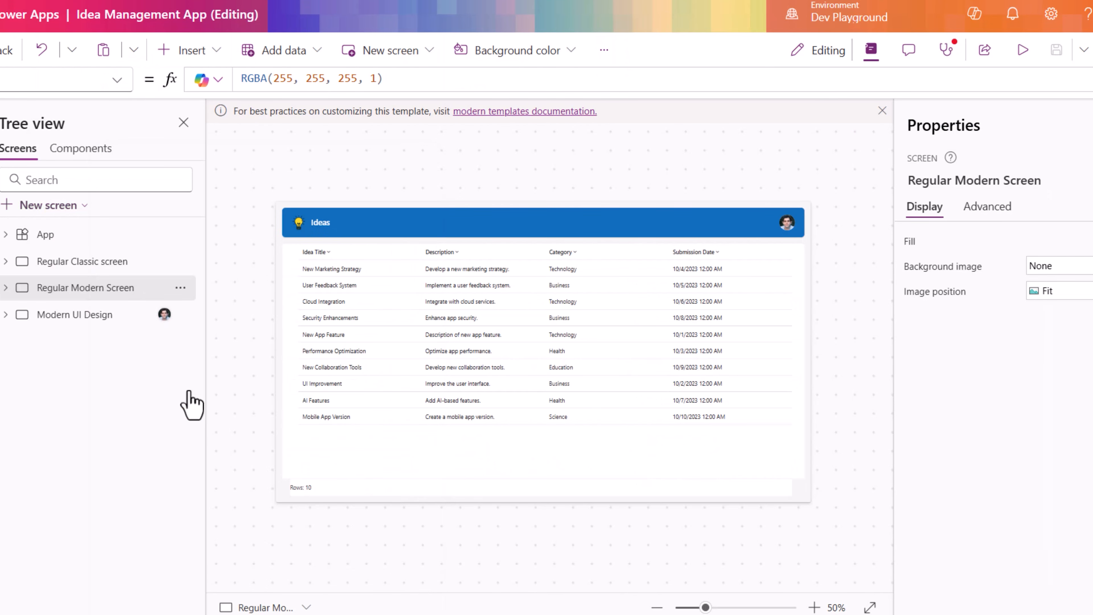
double_click(84, 335)
type("Modern UI Screen")
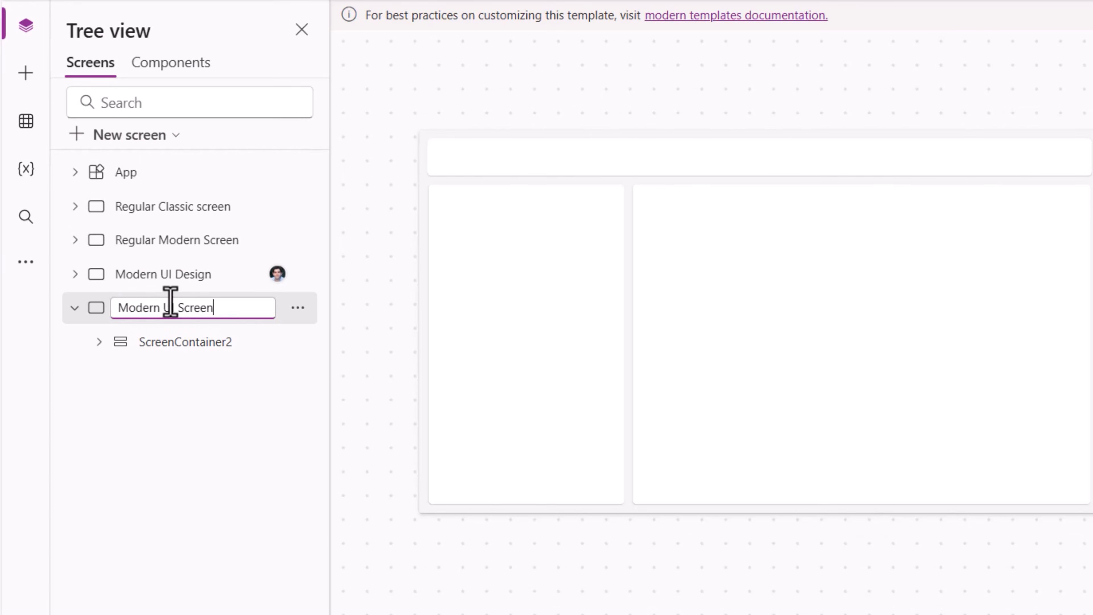
key("Return")
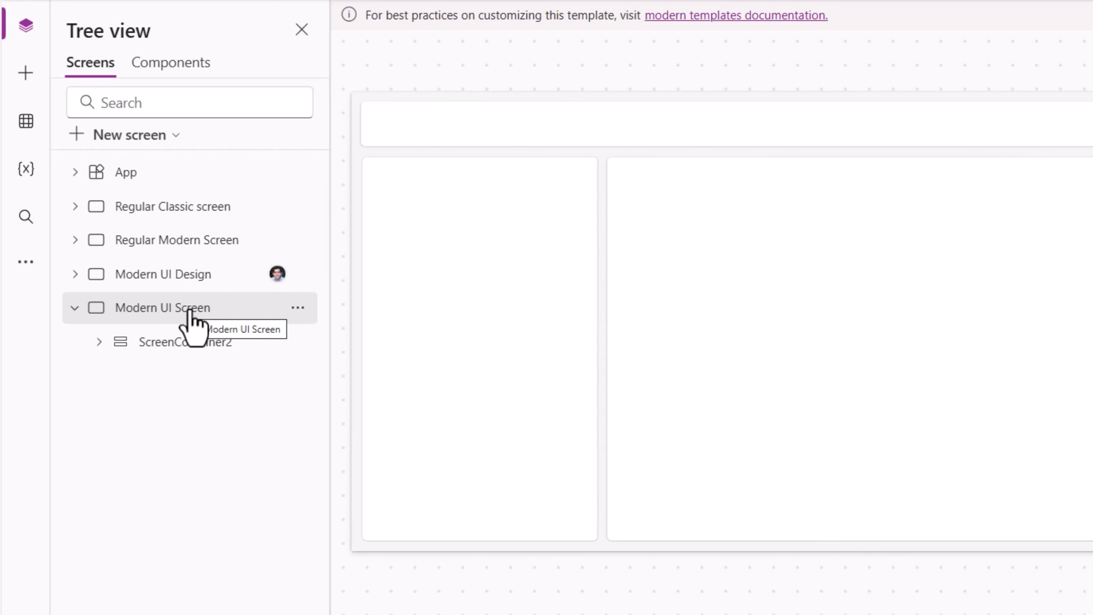
- Preview the new screen's empty layout and close the preview
left_click(935, 130)
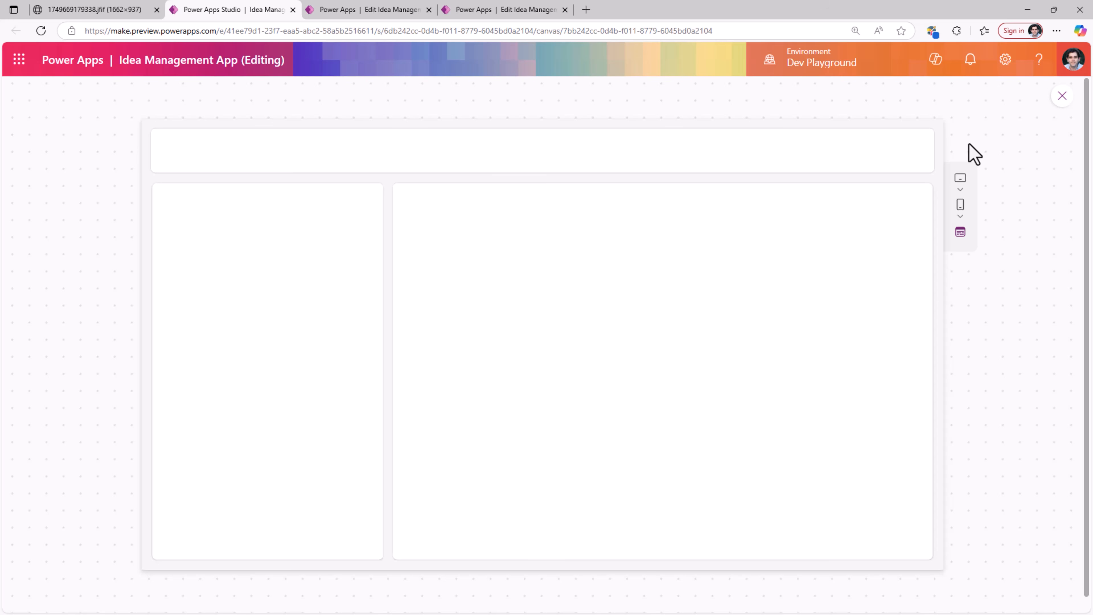
left_click(1061, 96)
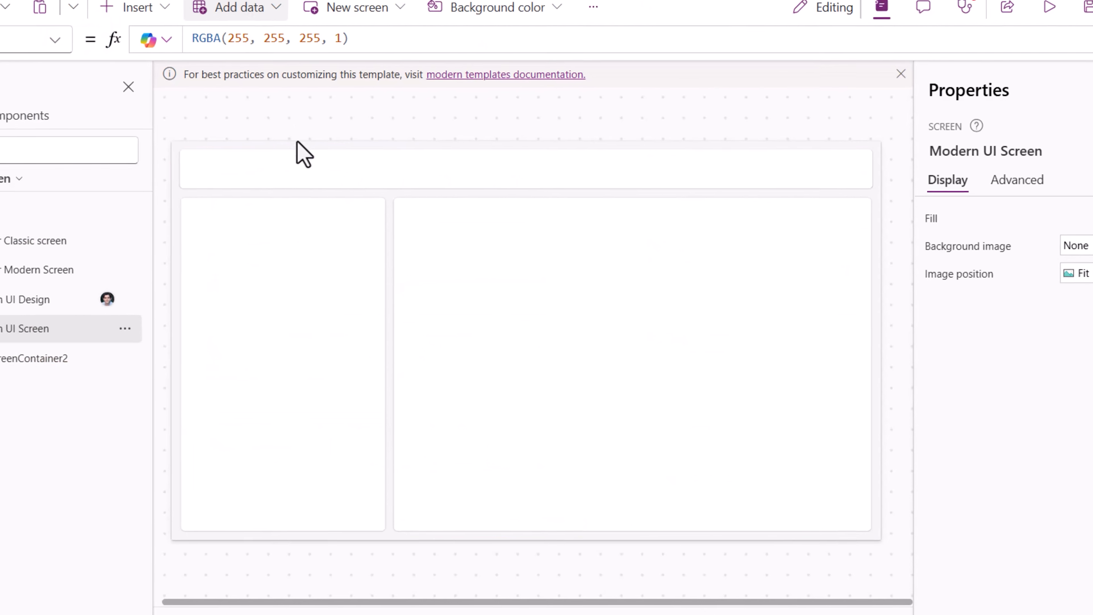
- Set the header container's height to 220
left_click(295, 151)
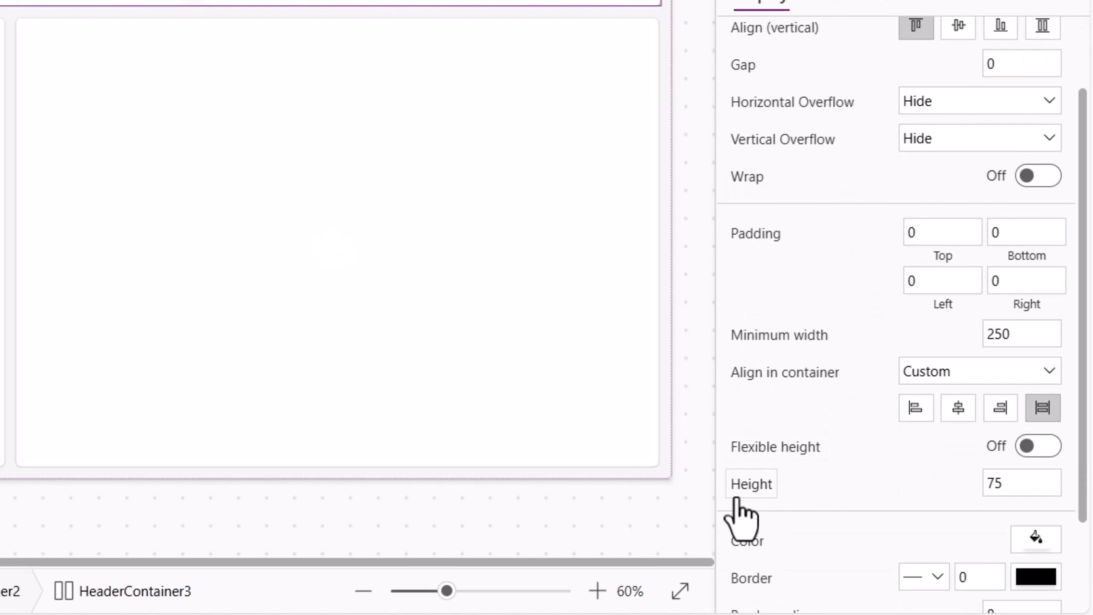
left_click(1009, 483)
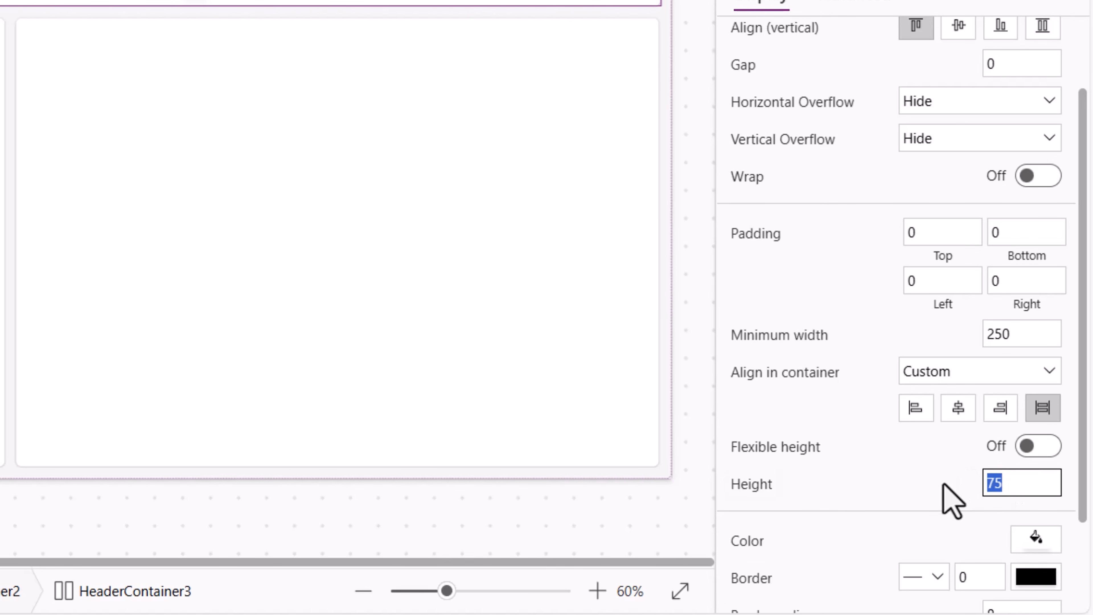
type("220")
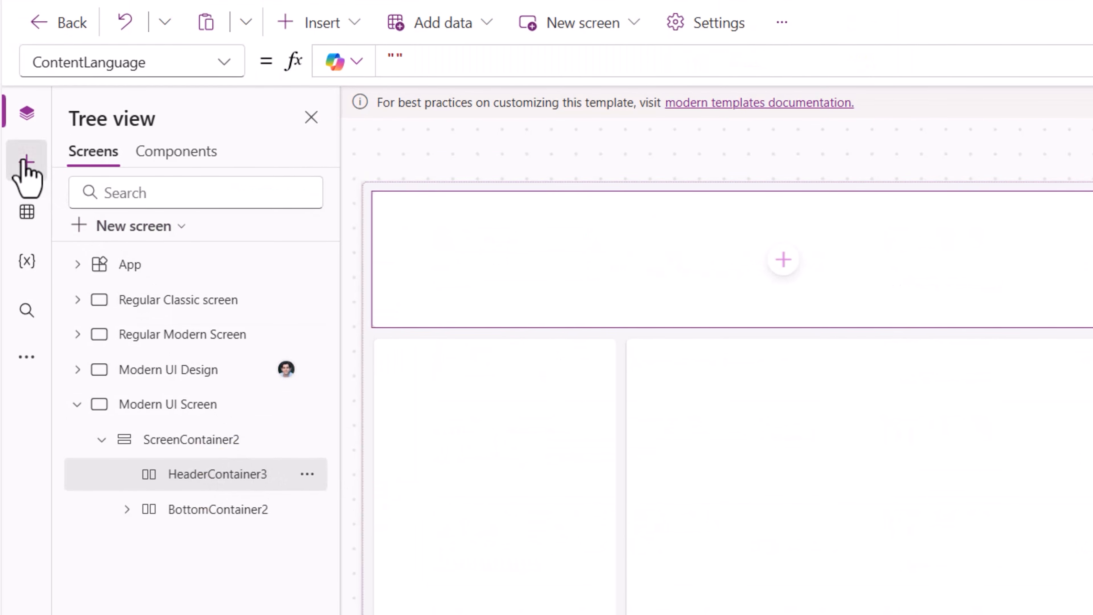
- Search the insert pane for container and add a vertical container inside the header container
left_click(27, 79)
left_click(113, 73)
type("container")
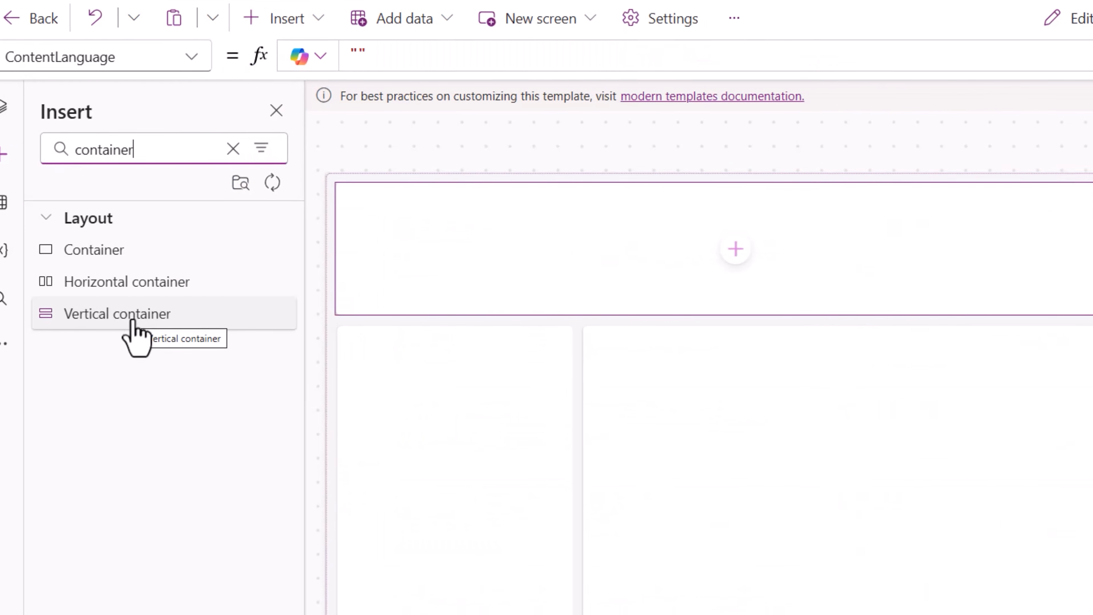
left_click(133, 320)
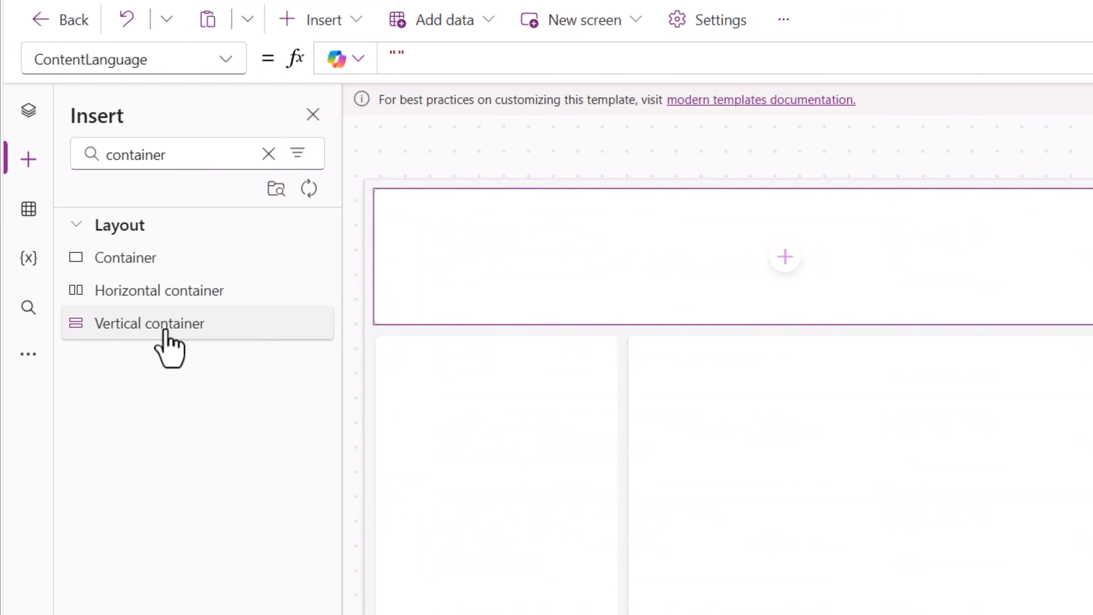
left_click(28, 111)
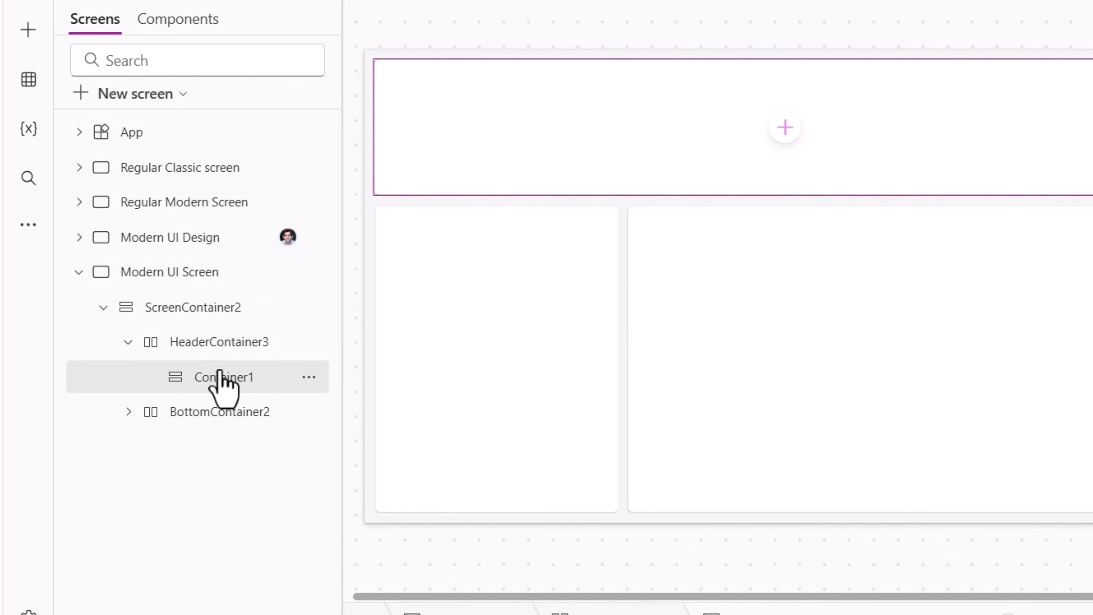
- Rename the new vertical container UserInfoContainer
double_click(221, 496)
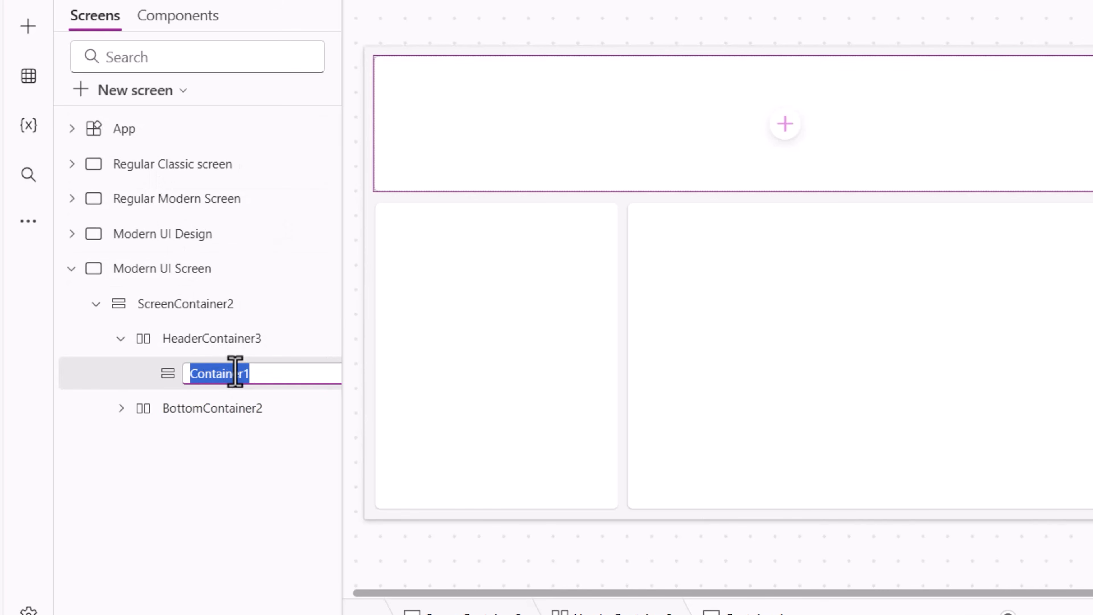
type("UserInfoC")
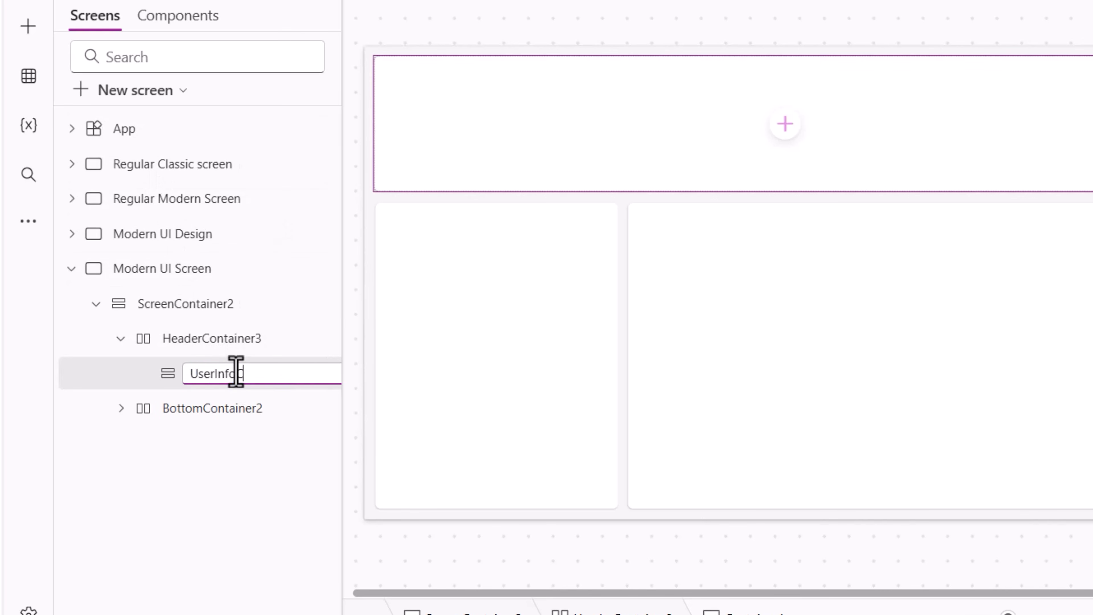
type("ontainer")
key("Return")
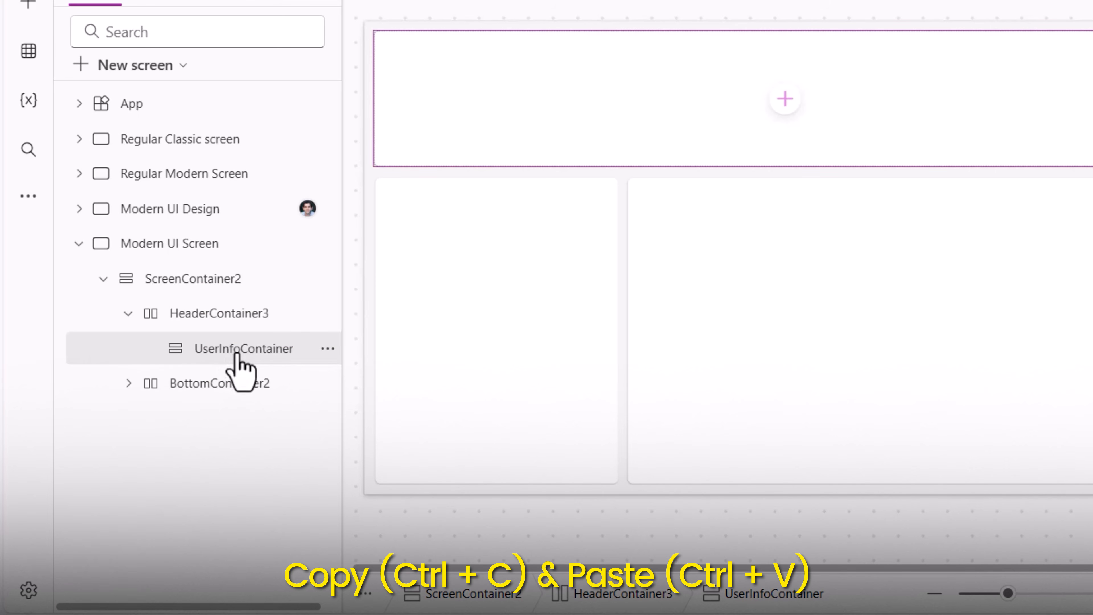
- Duplicate UserInfoContainer by pasting a copy into HeaderContainer3
left_click(233, 324)
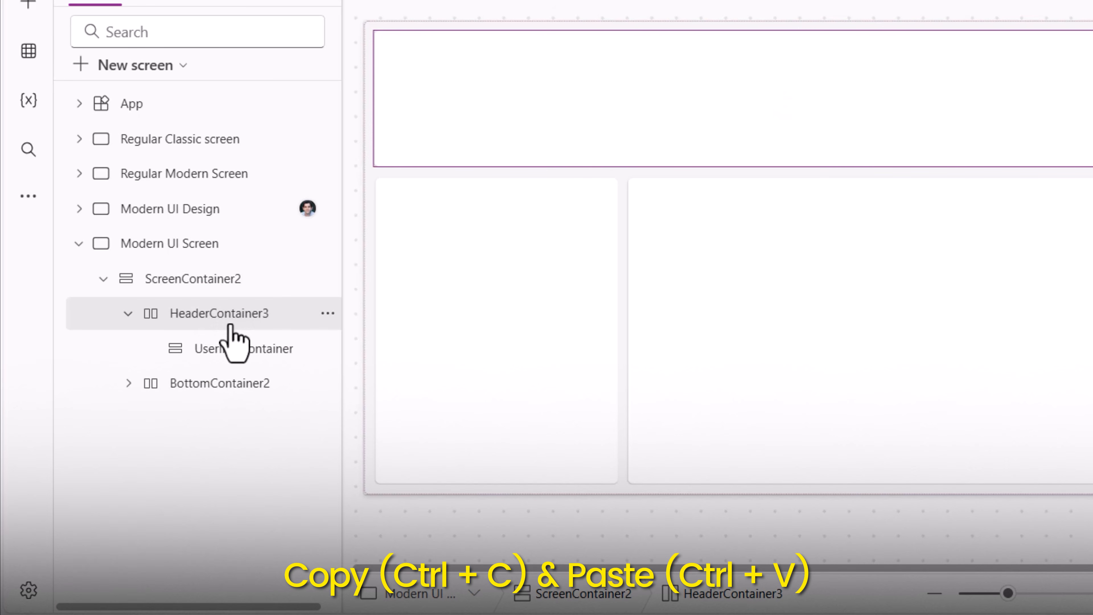
key("ctrl+v")
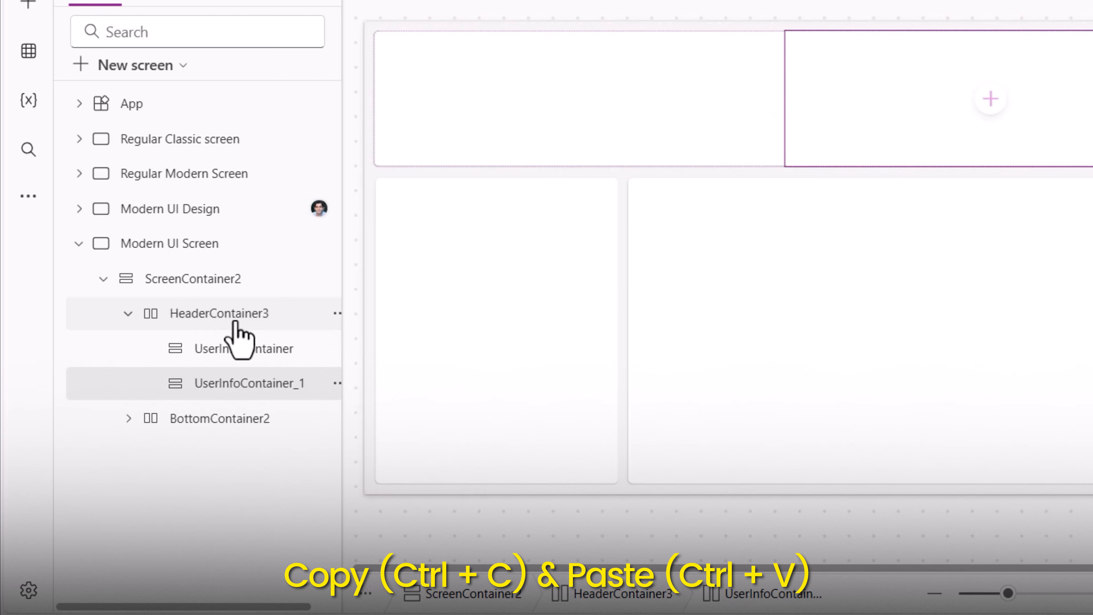
left_click(235, 322)
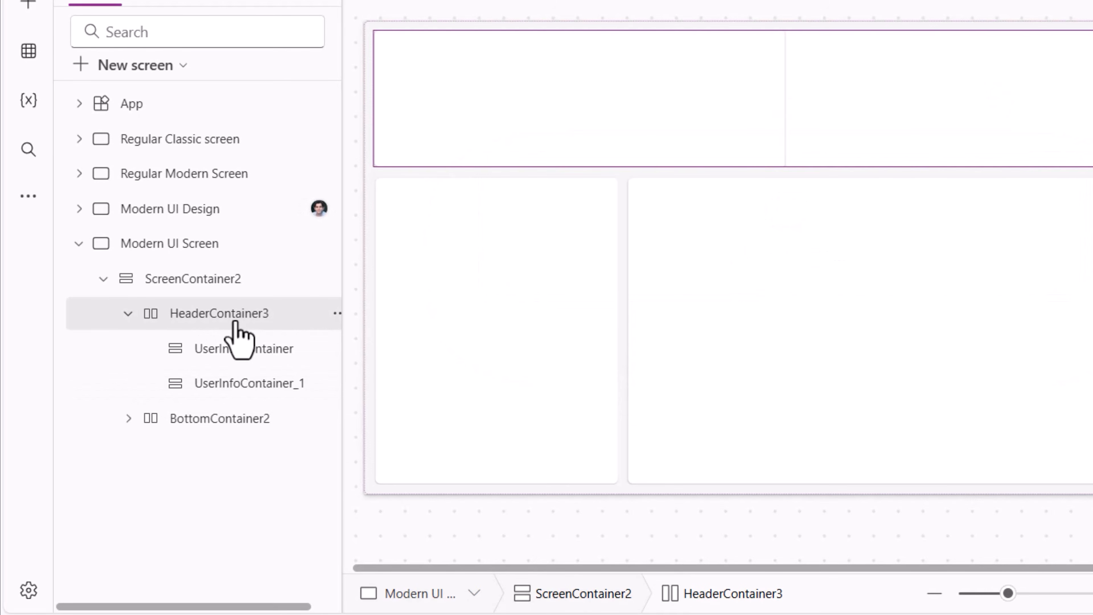
- Paste three more copies of UserInfoContainer into HeaderContainer3, making five user info containers
key("ctrl+v")
left_click(236, 324)
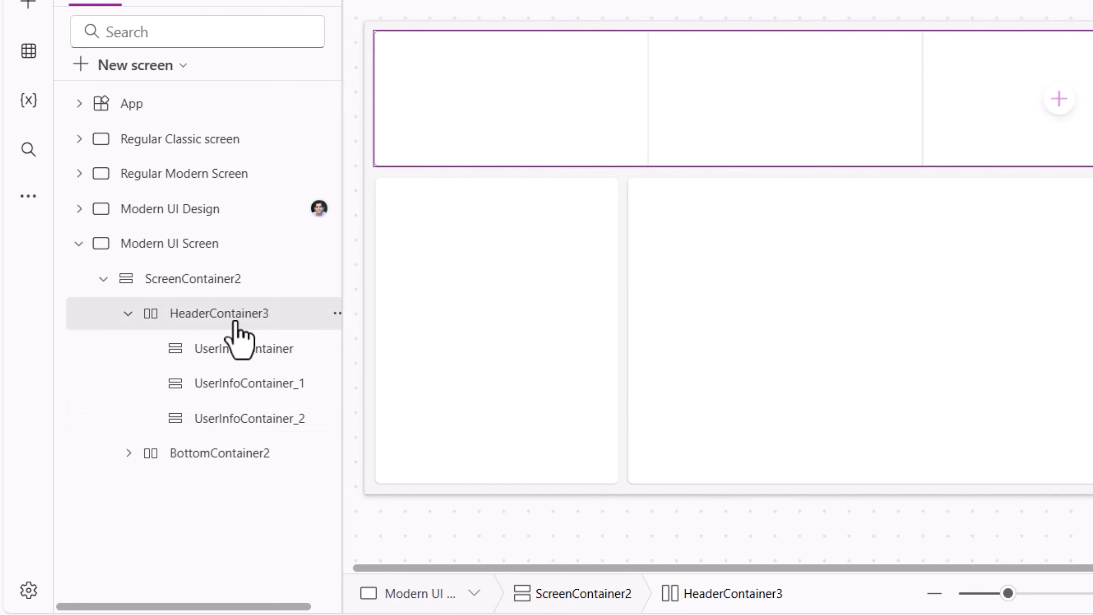
key("ctrl+v")
left_click(236, 323)
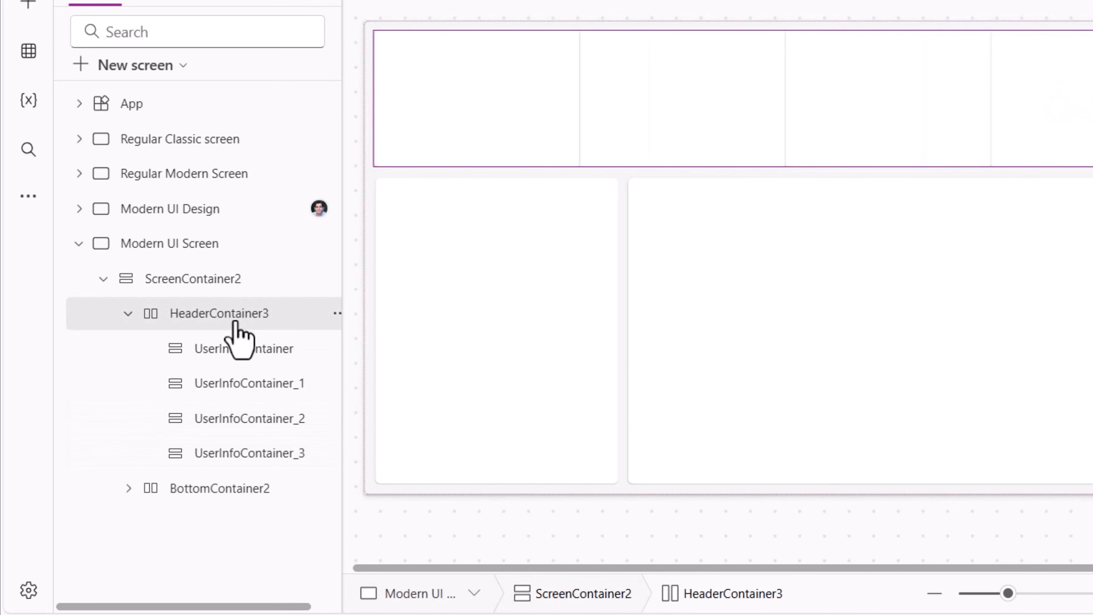
key("ctrl+v")
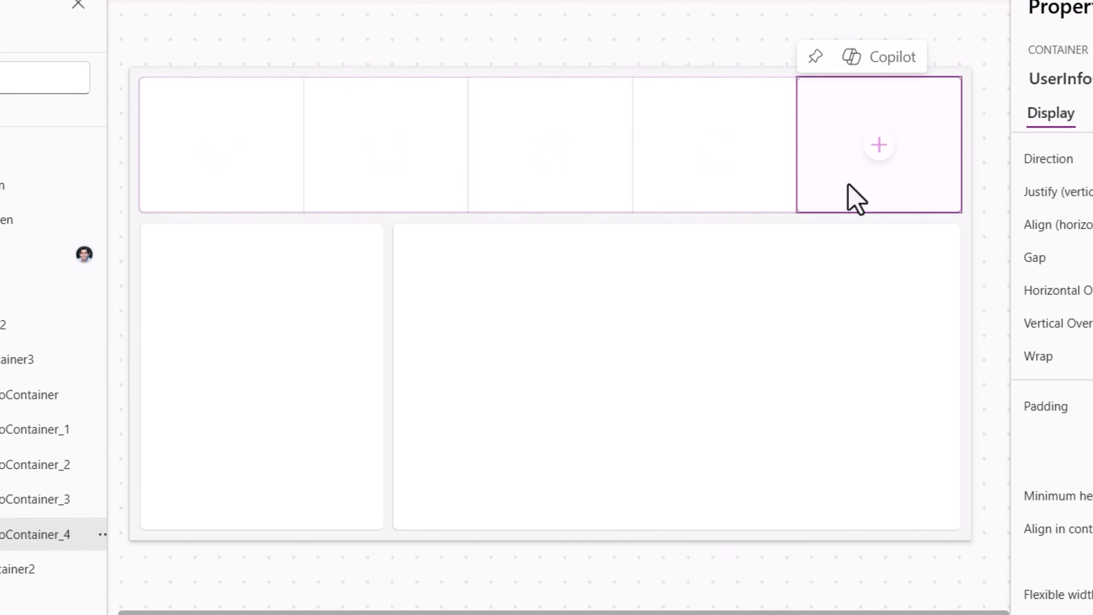
- Set HeaderContainer3's gap to 10
left_click(220, 168)
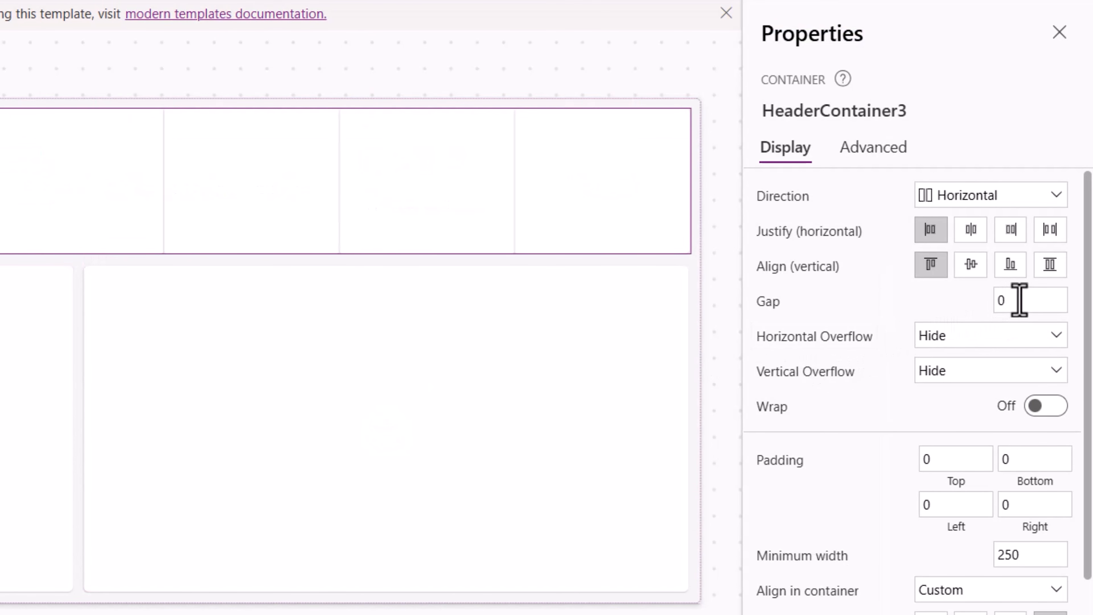
left_click(1019, 300)
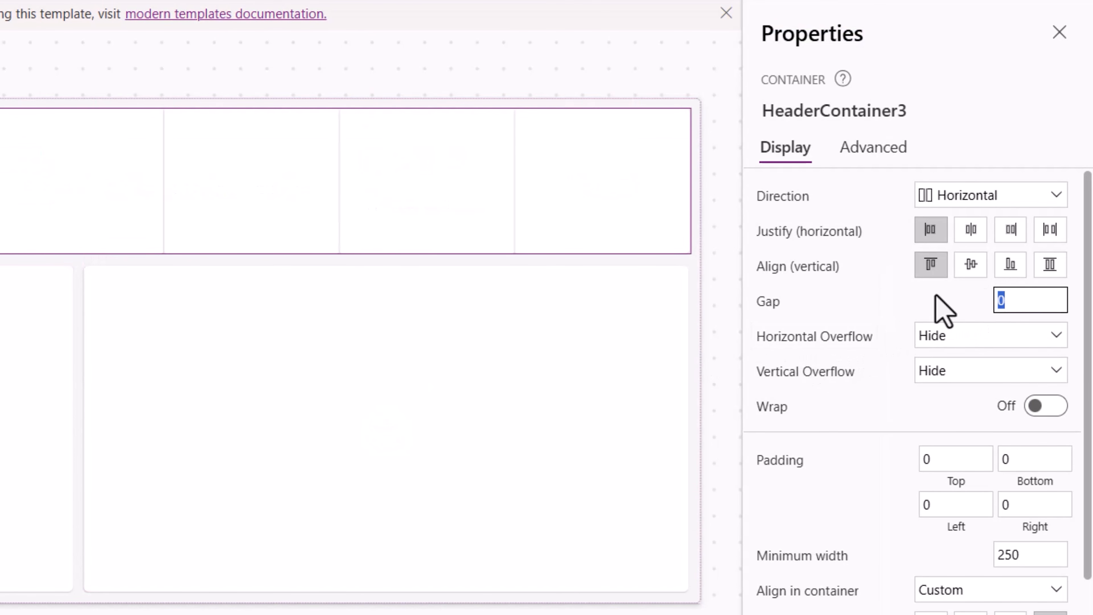
type("10")
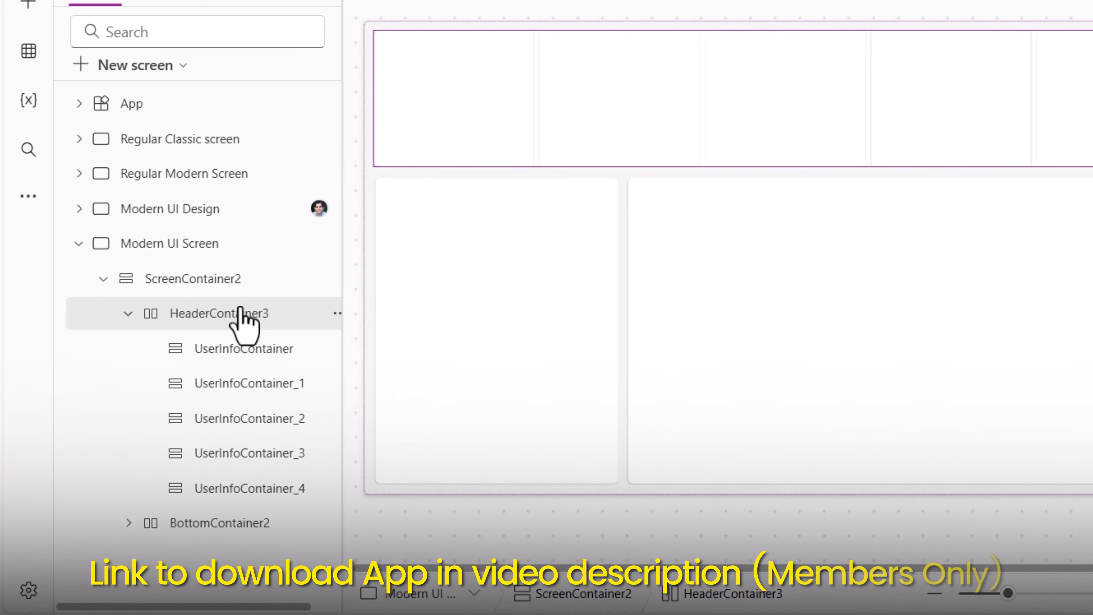
- Make HeaderContainer3's fill colour transparent and set its drop shadow to None
scroll(880, 369, "down", 2)
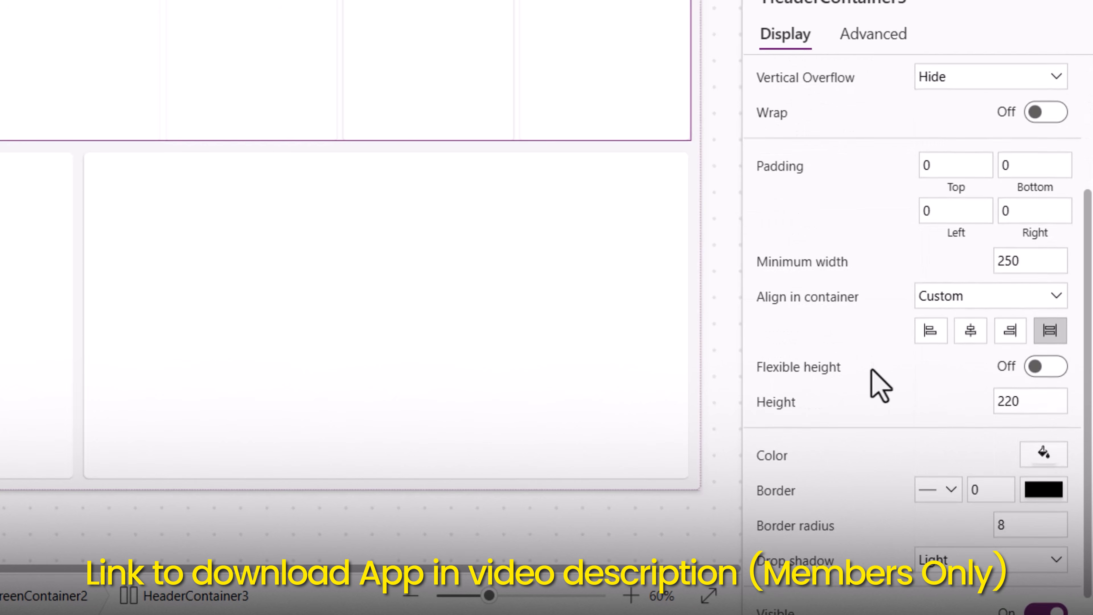
scroll(880, 384, "down", 1)
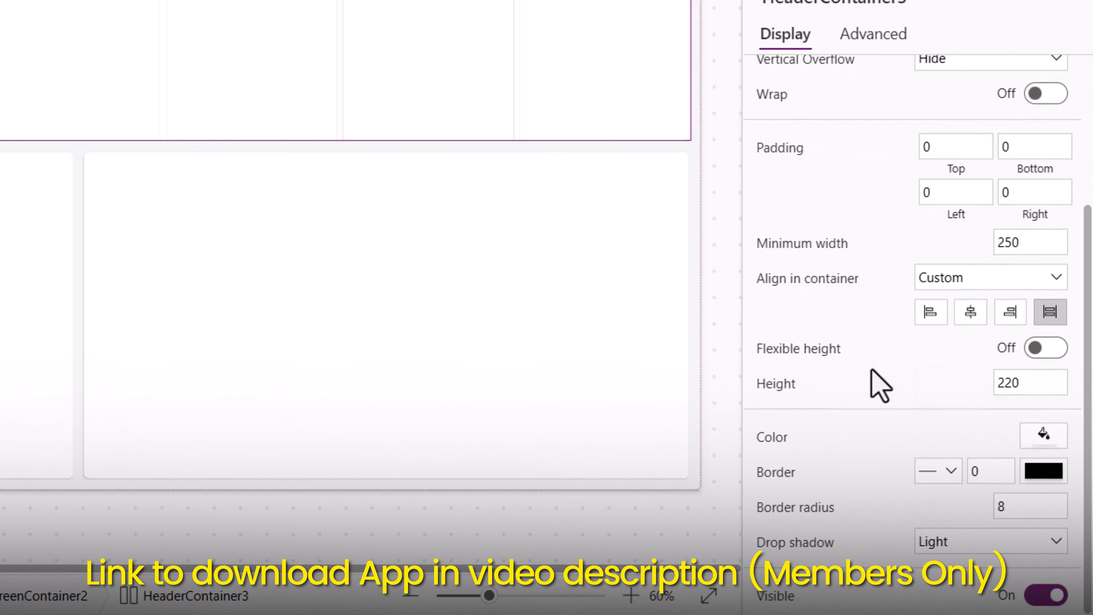
left_click(1043, 435)
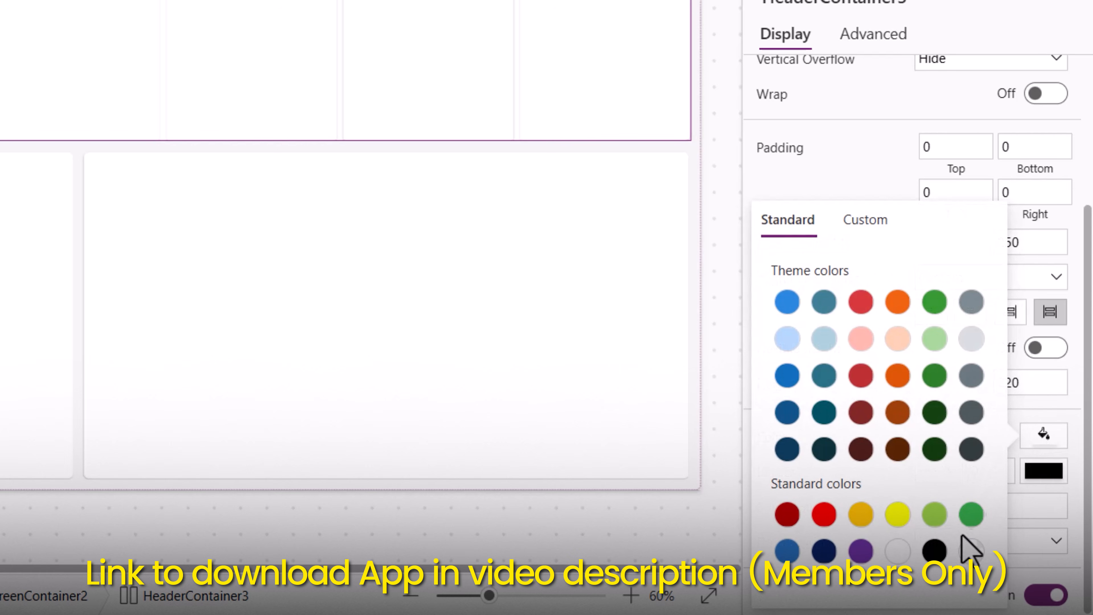
left_click(971, 552)
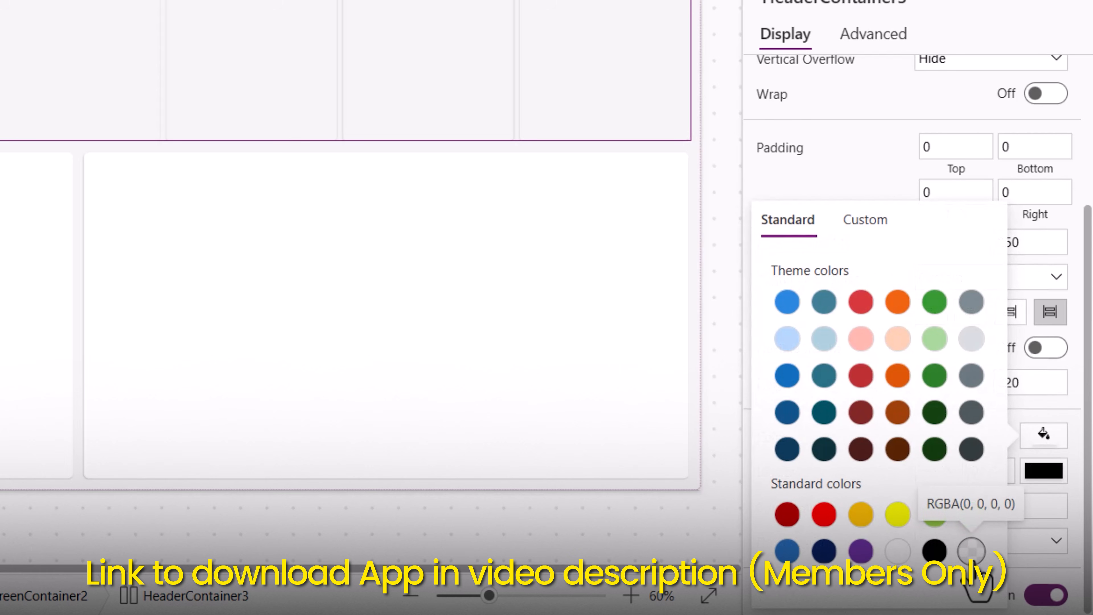
left_click(800, 96)
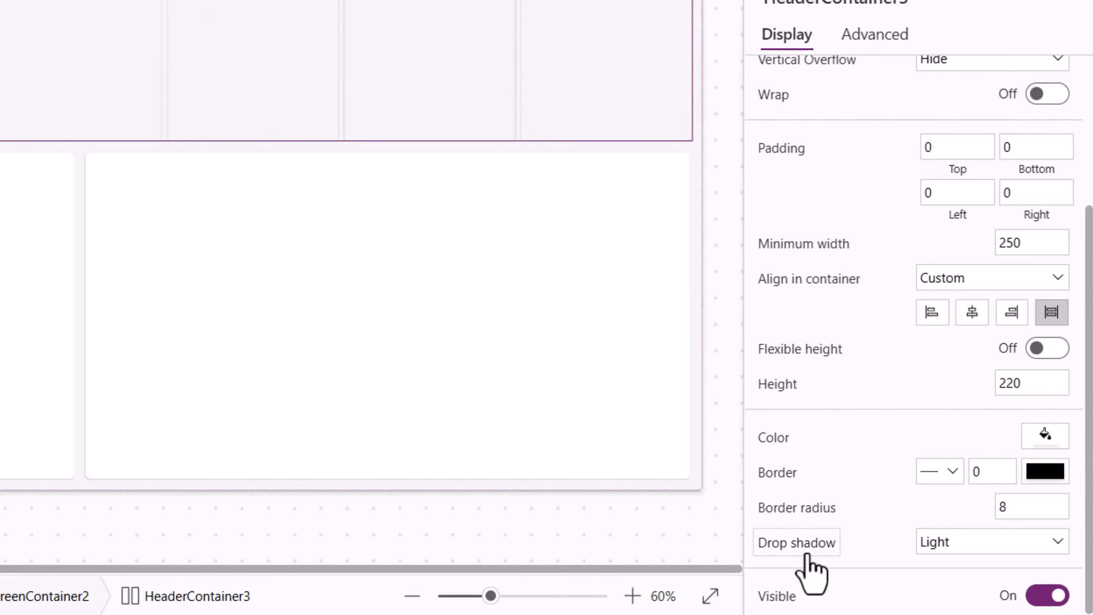
left_click(949, 543)
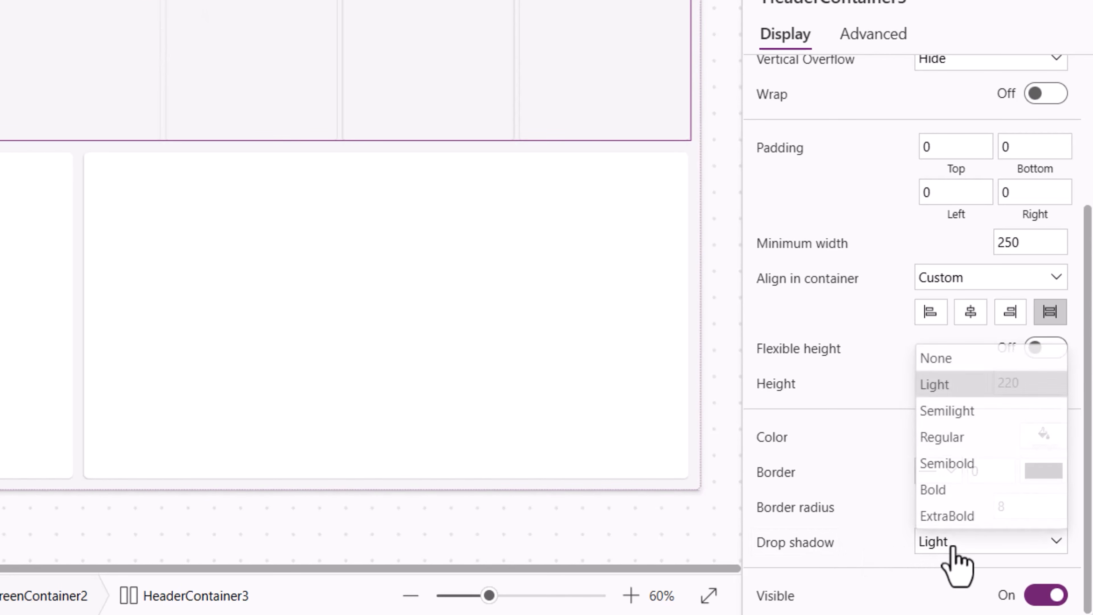
left_click(946, 358)
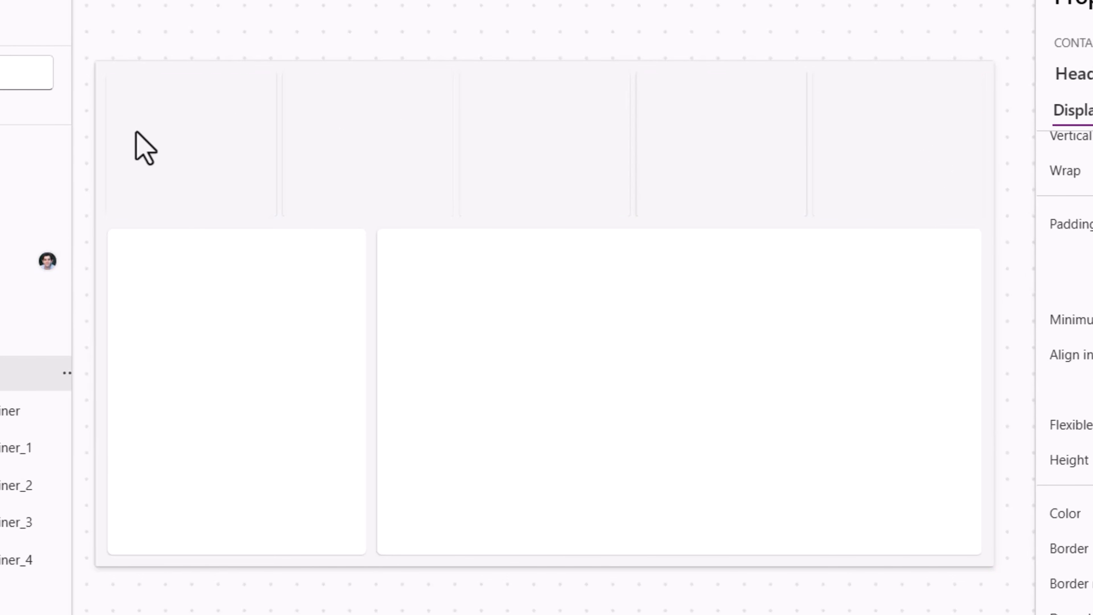
- Select all five user info containers and set their fill colour to white
left_click(7, 413)
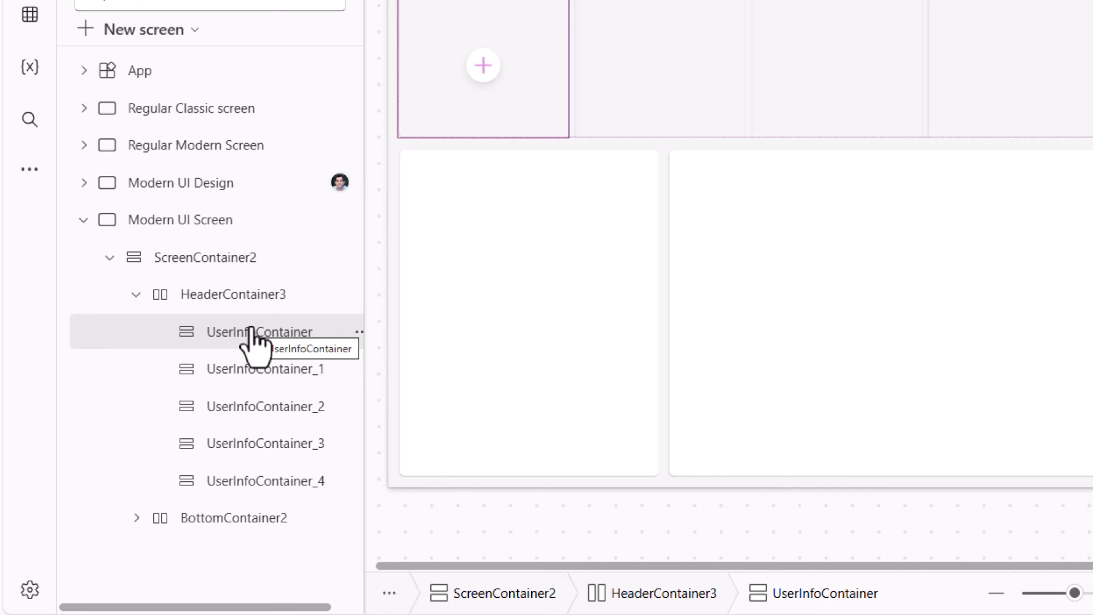
left_click(263, 369, "ctrl")
left_click(276, 406, "ctrl")
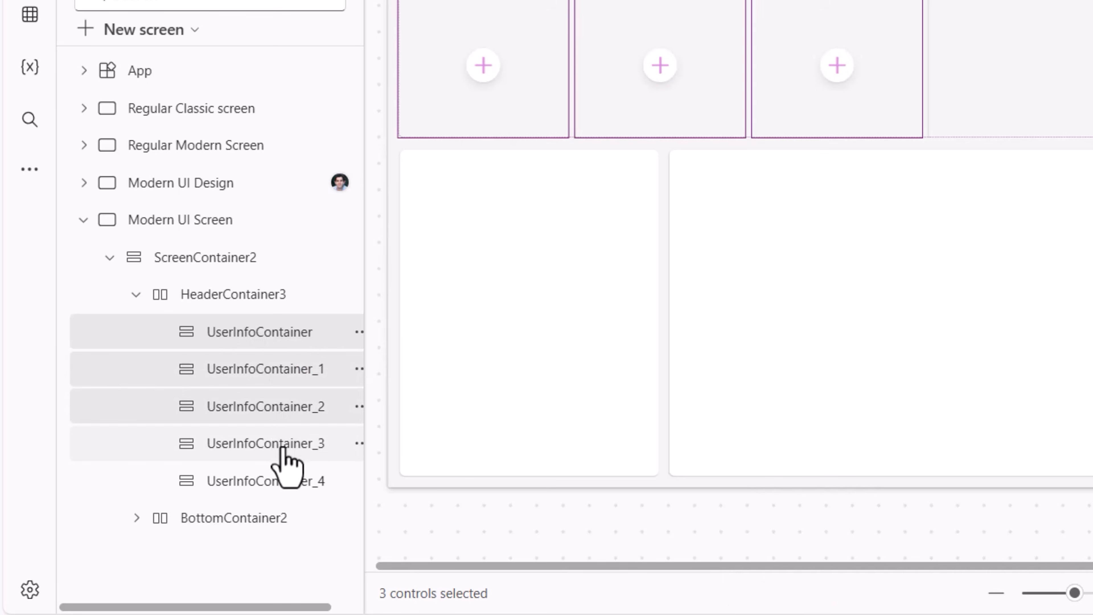
left_click(284, 443, "ctrl")
left_click(287, 481, "ctrl")
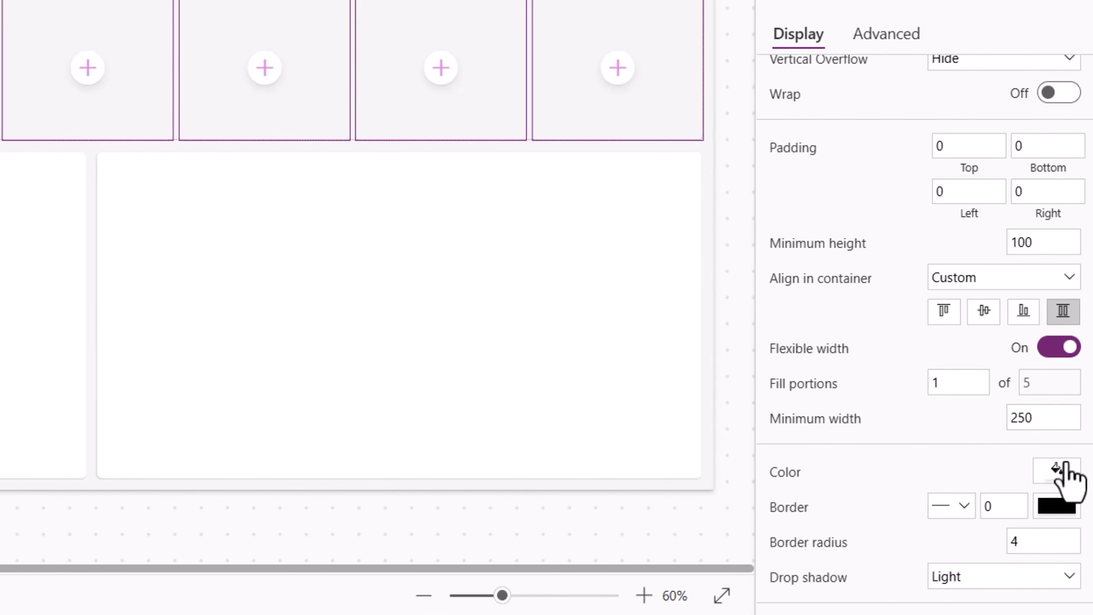
left_click(1048, 481)
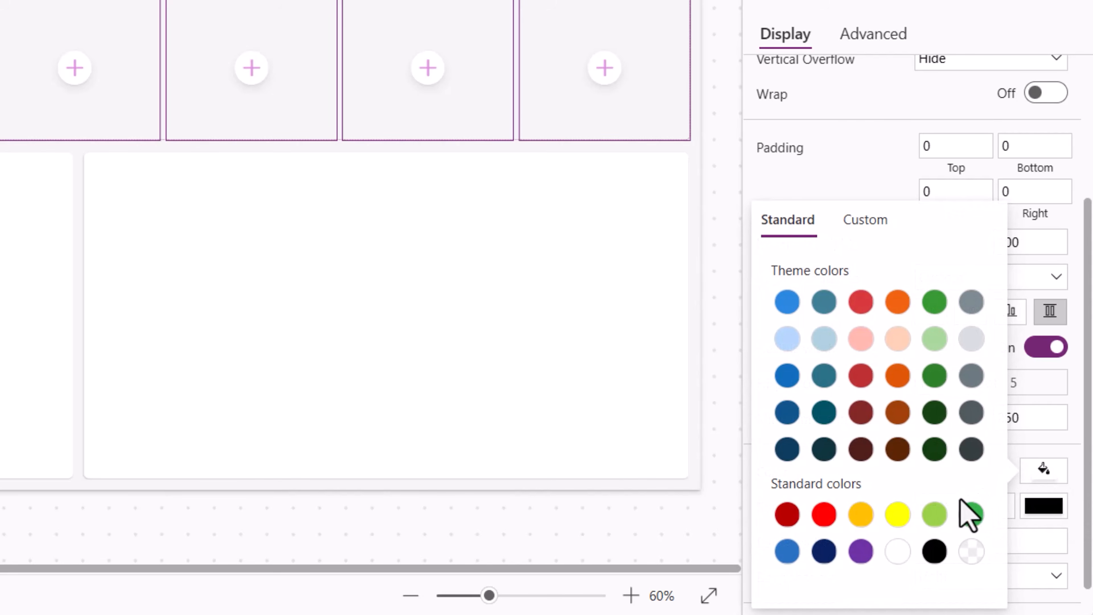
left_click(900, 552)
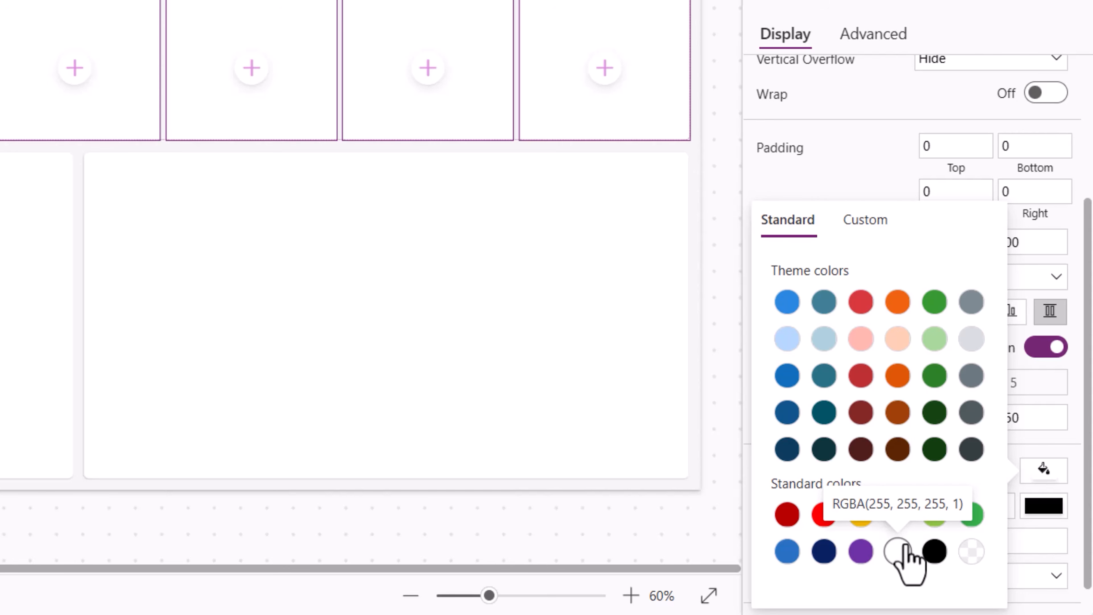
- Set the selected containers' drop shadow to Regular and their border radius to 15
scroll(925, 516, "down", 1)
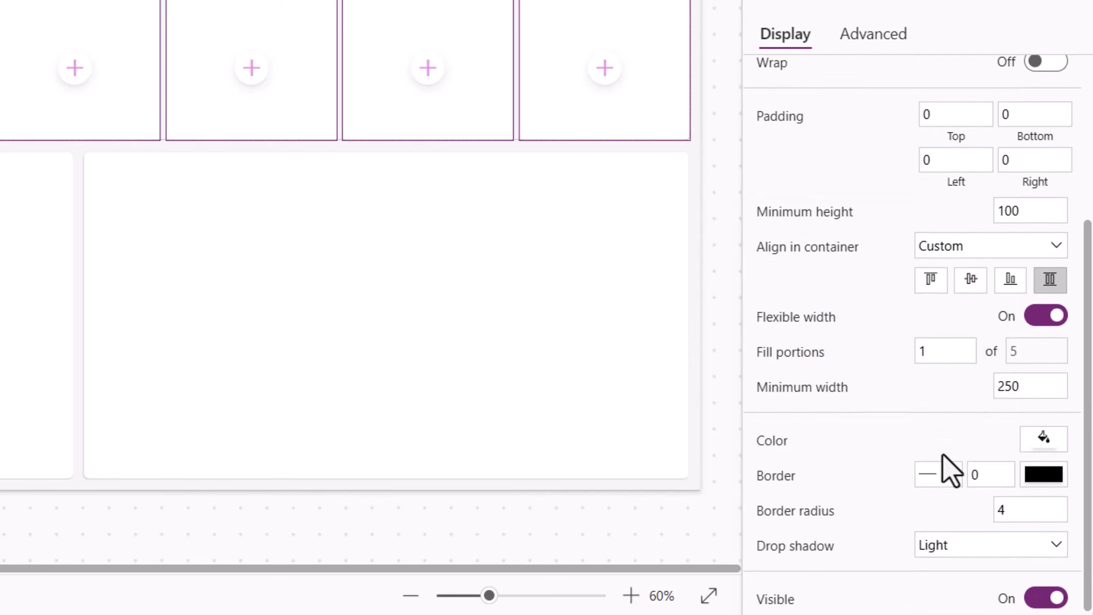
left_click(956, 543)
left_click(947, 436)
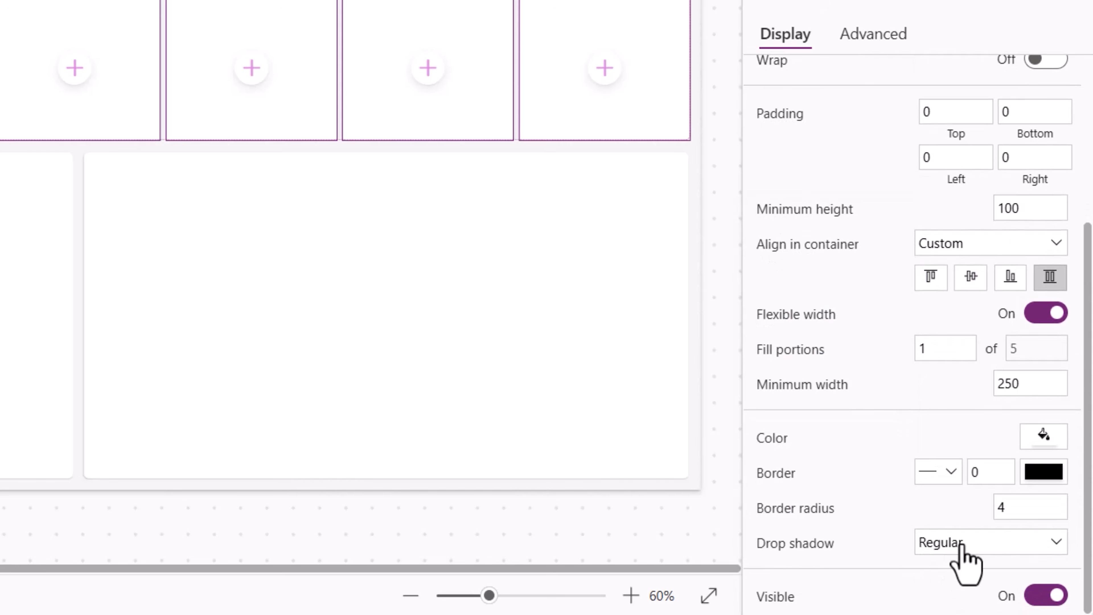
key("shift+Tab")
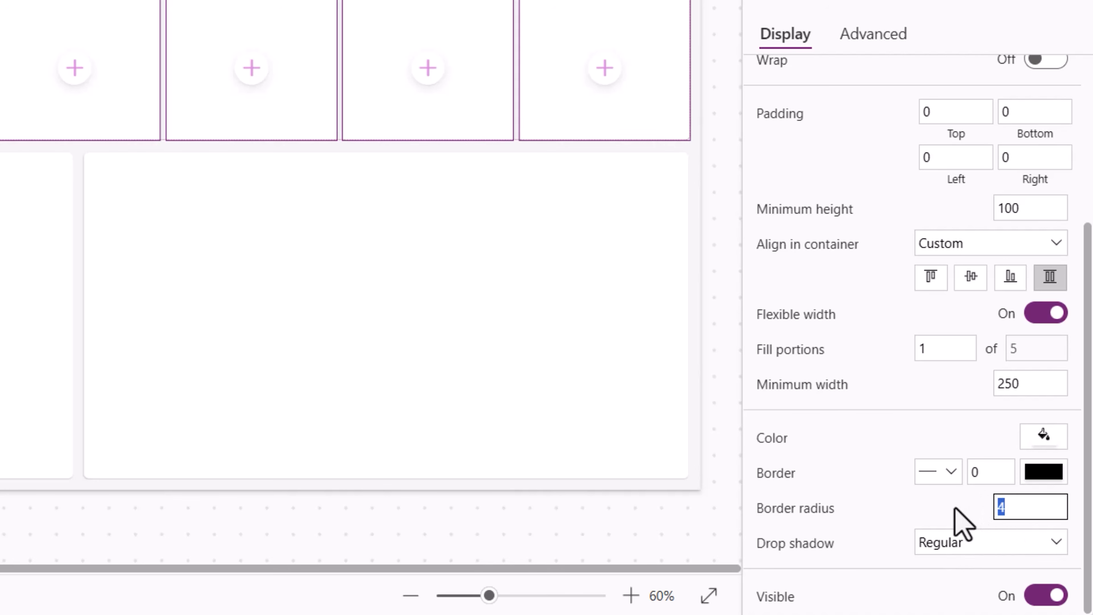
type("15")
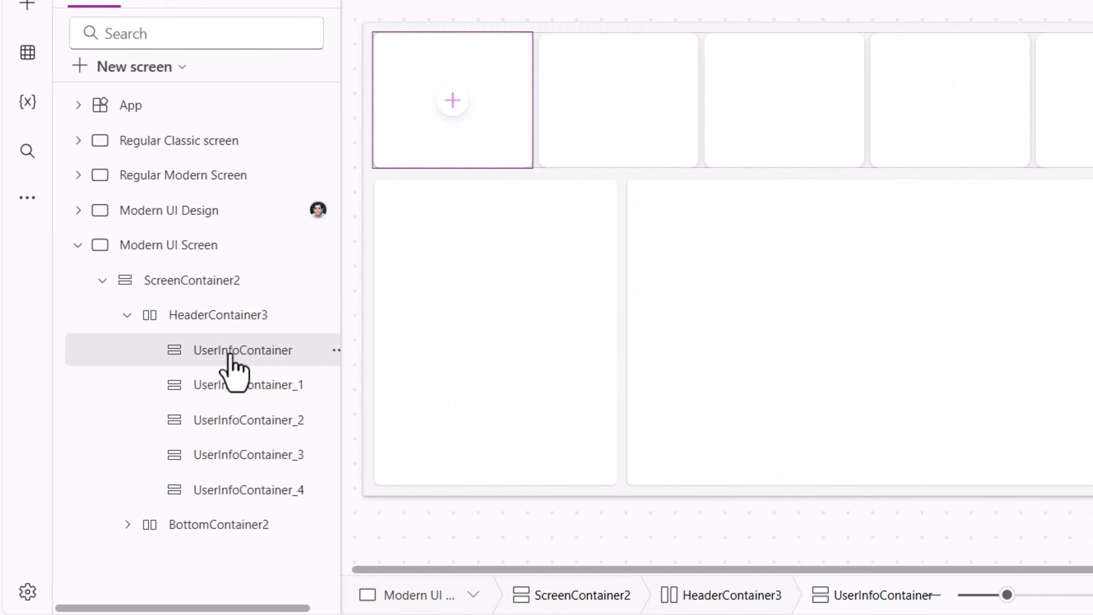
- Search the insert menu for image and insert an Image into the first user info container
left_click(452, 100)
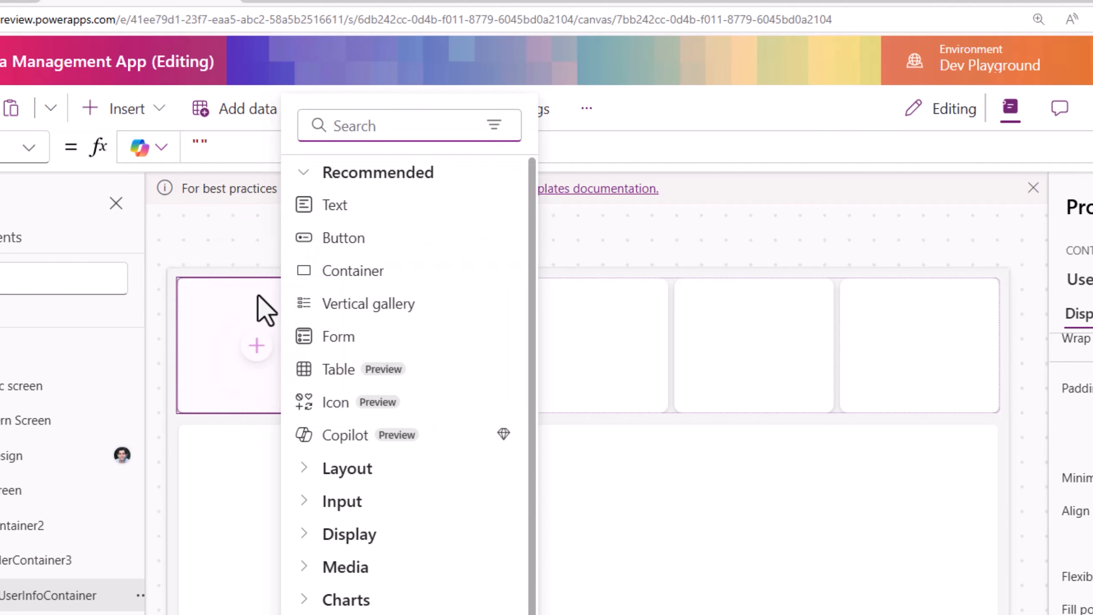
type("image")
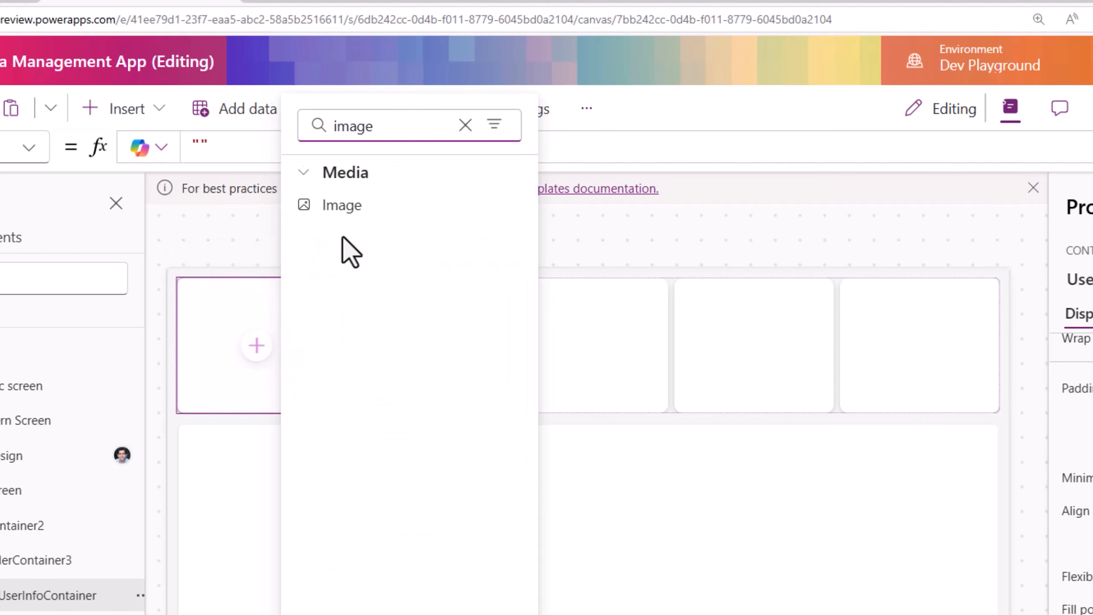
left_click(344, 238)
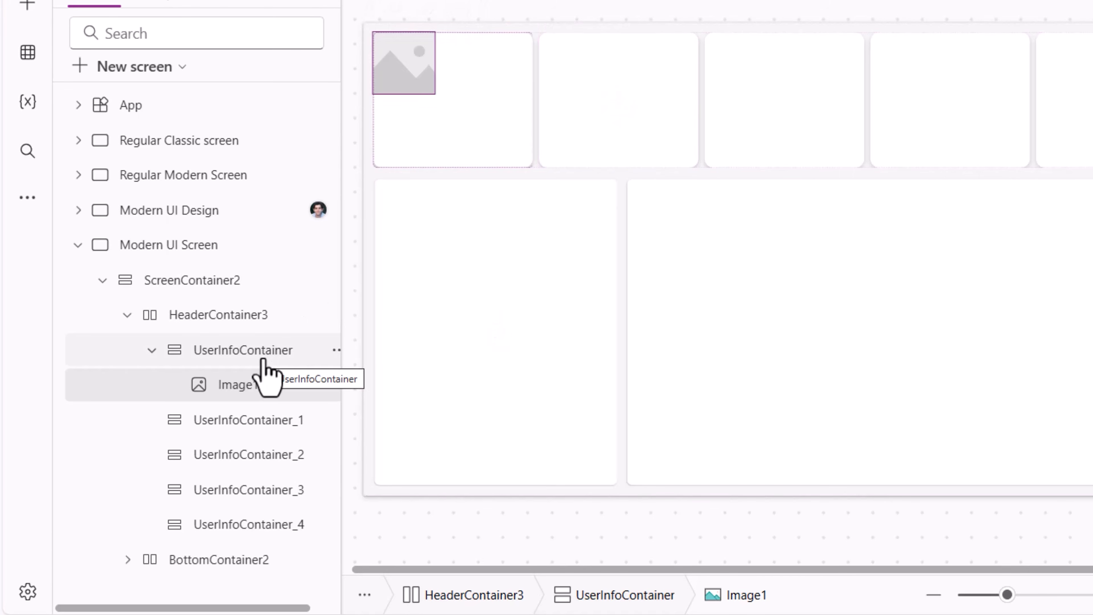
- Add a Text control to UserInfoContainer and set the container's horizontal alignment to Stretch
left_click(263, 362)
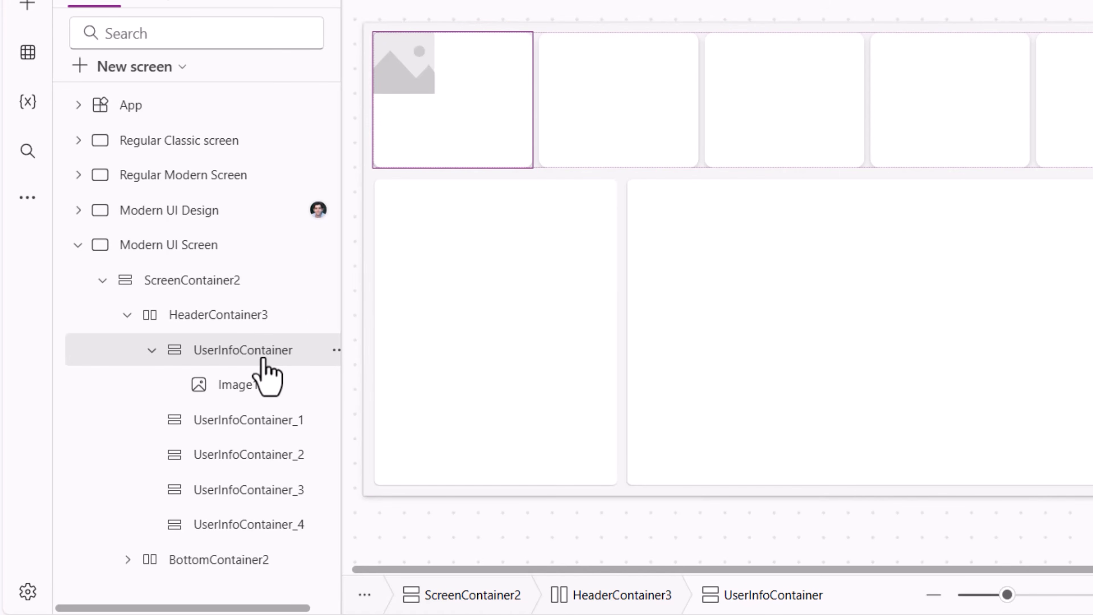
left_click(27, 3)
left_click(173, 0)
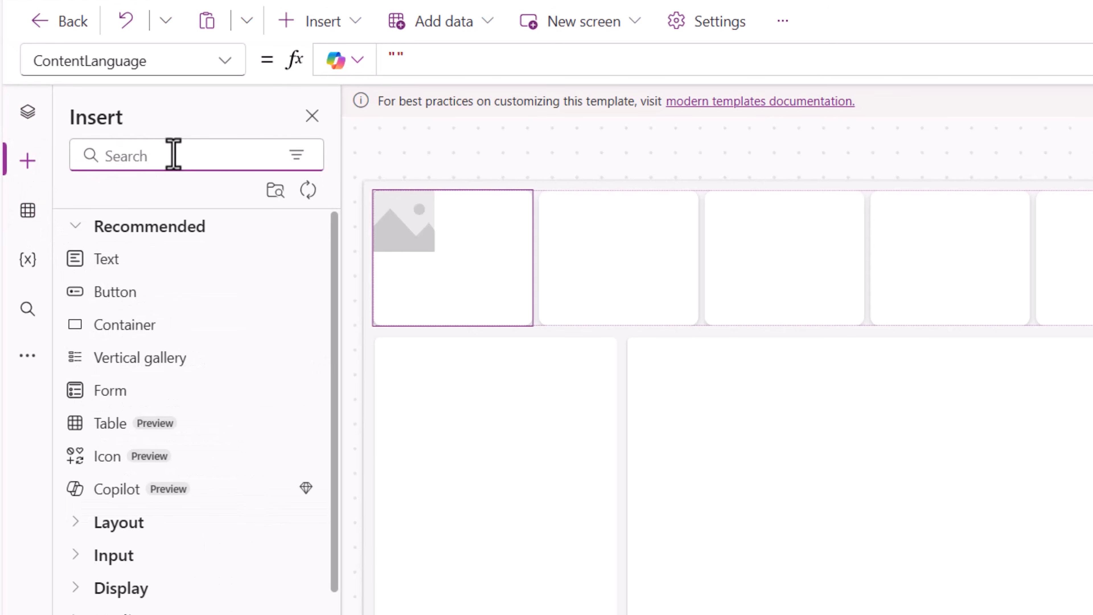
type("text")
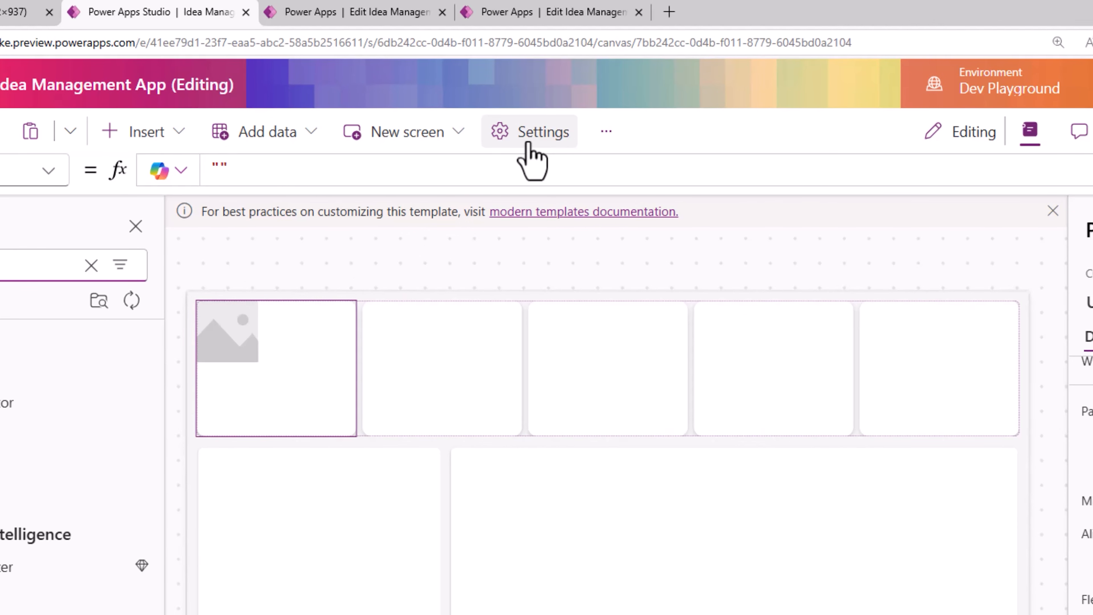
left_click(529, 146)
left_click(220, 405)
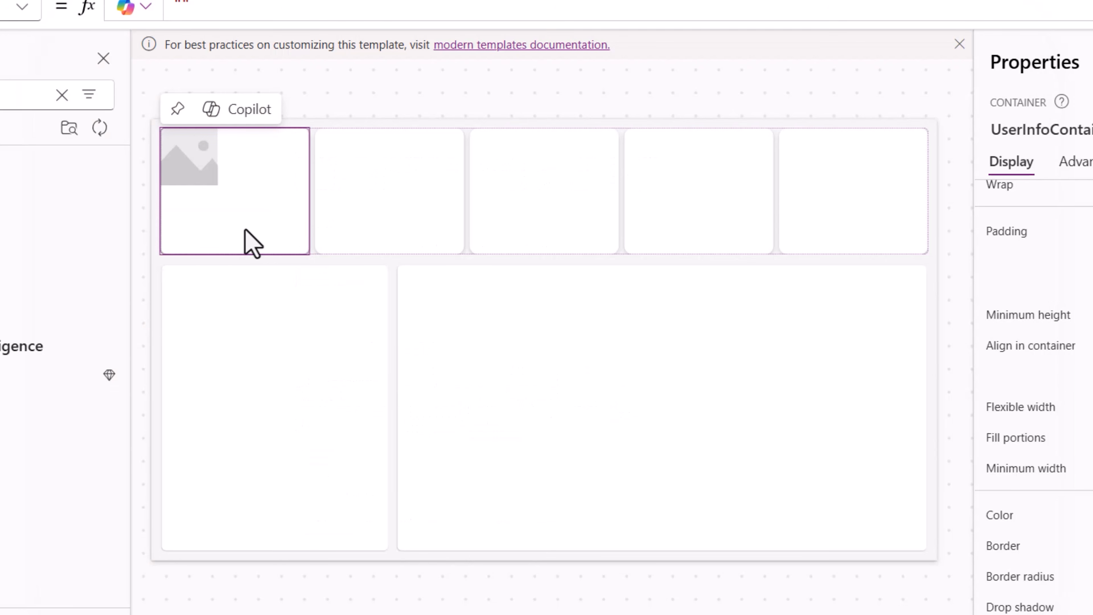
left_click(148, 296)
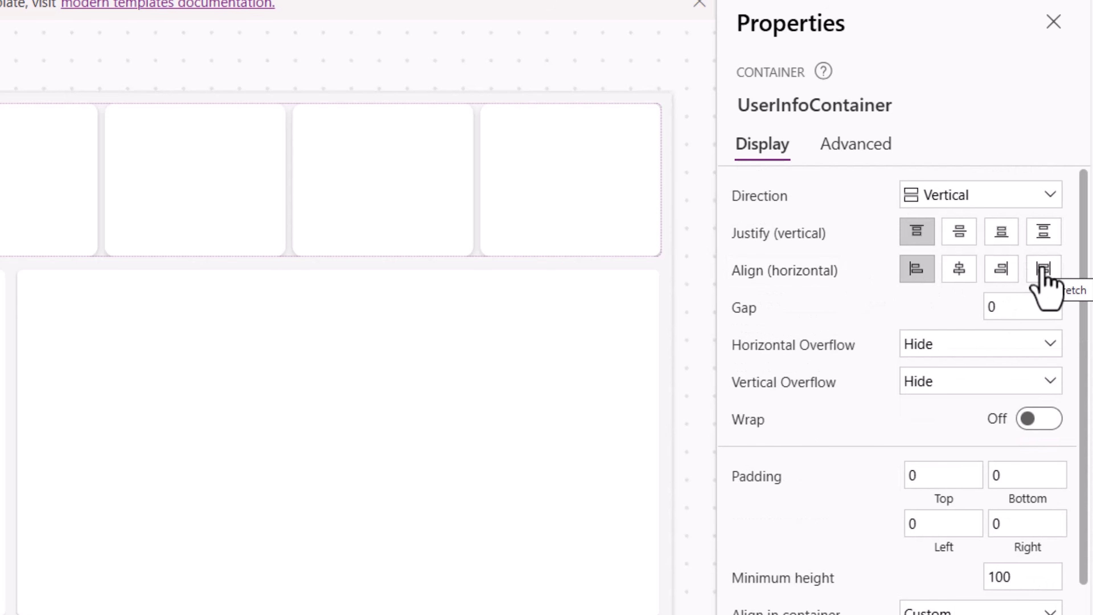
left_click(1043, 269)
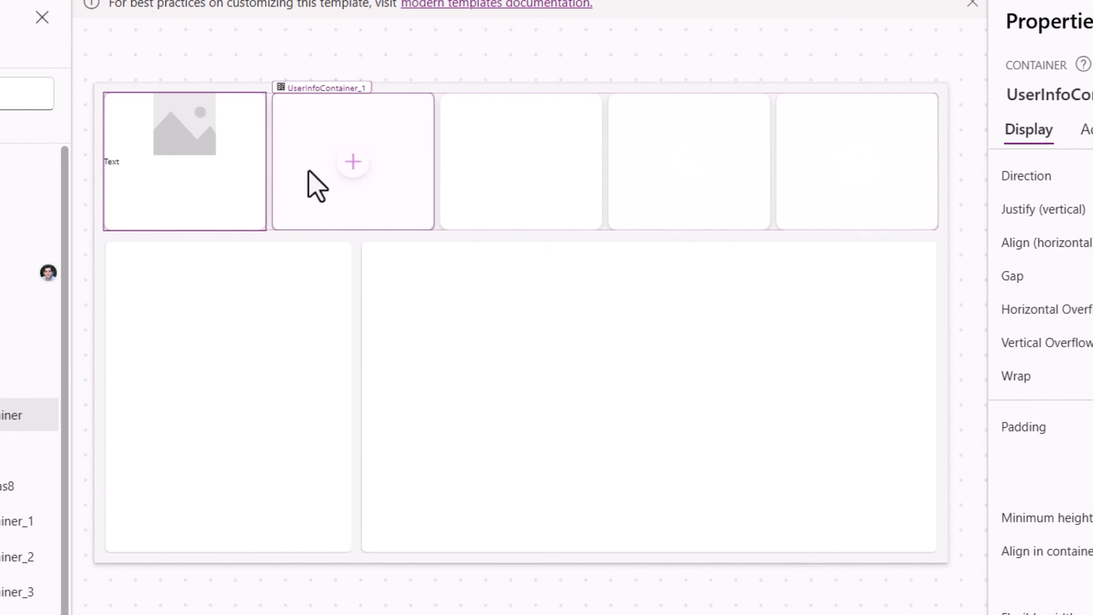
- Set the image's height to 120 and its border radius to 120
left_click(268, 129)
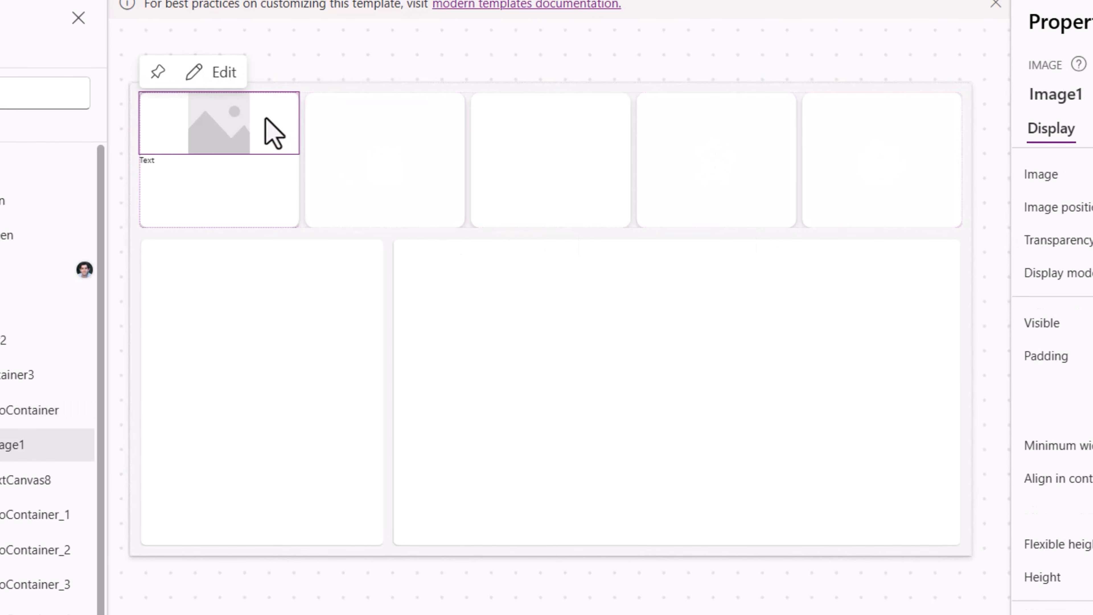
left_click_drag(1071, 517, 910, 508)
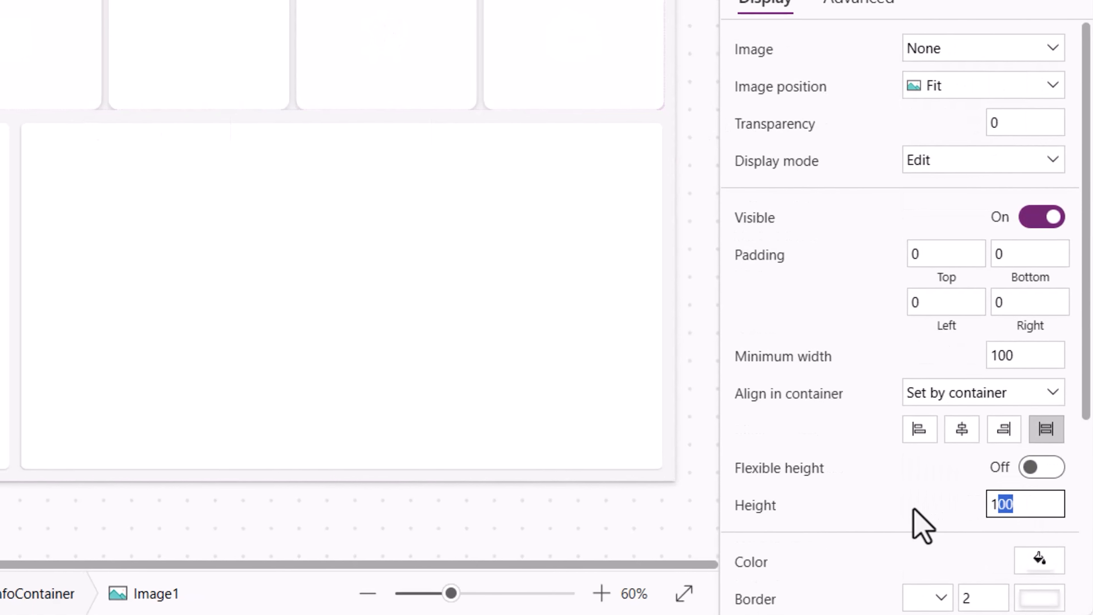
type("120")
key("Return")
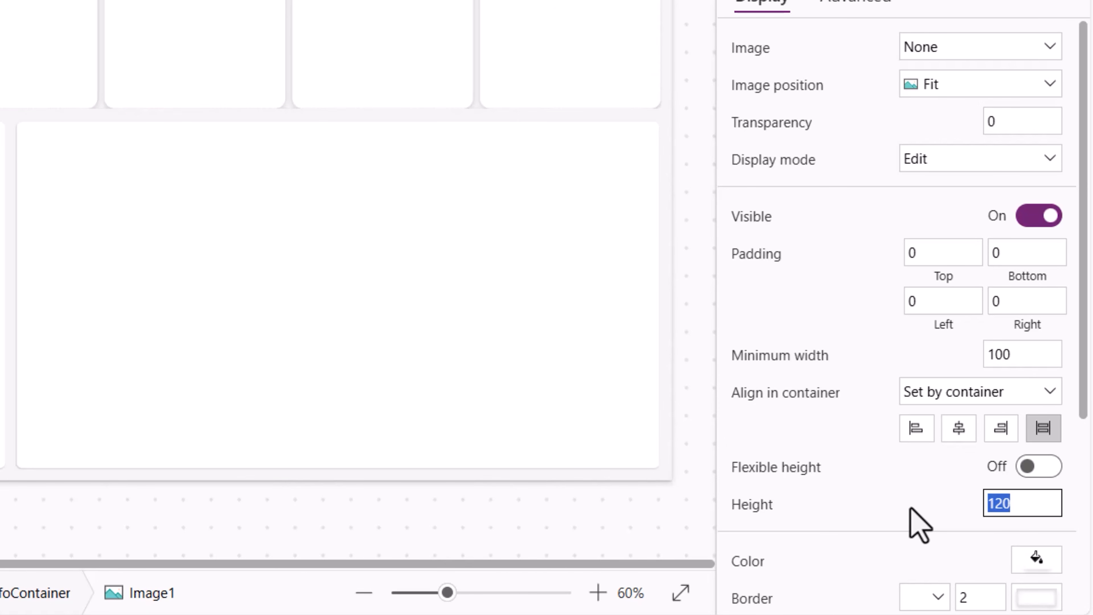
scroll(968, 504, "down", 4)
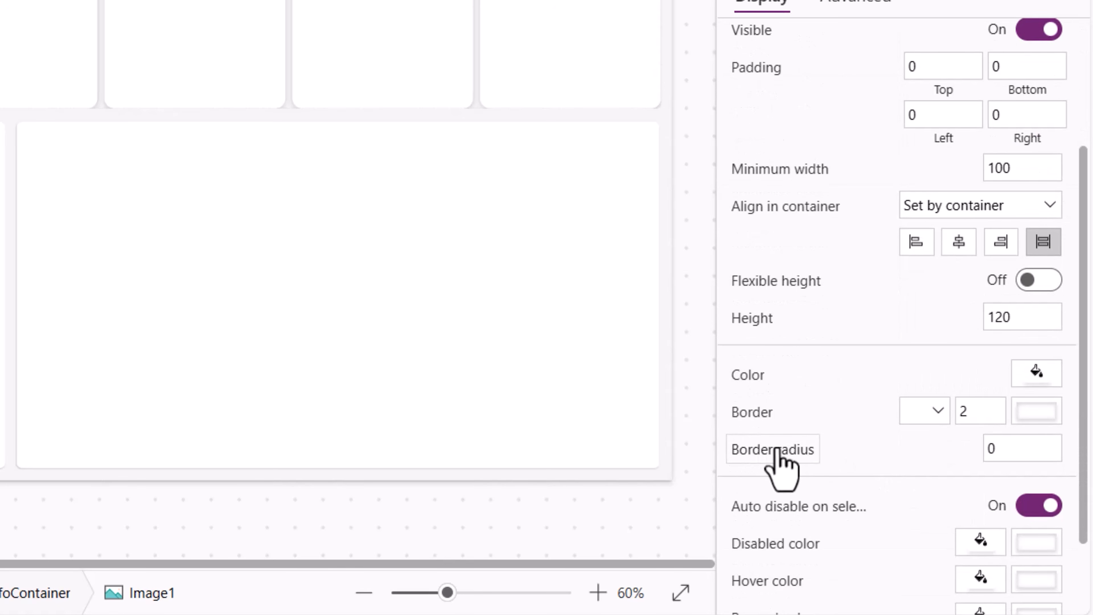
left_click(929, 458)
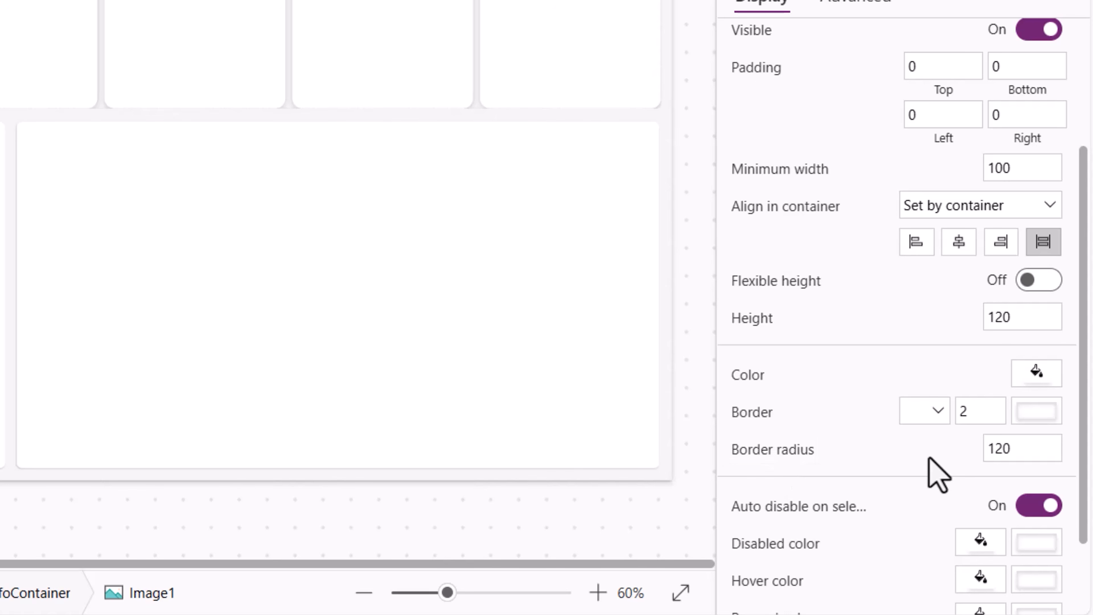
scroll(857, 401, "up", 4)
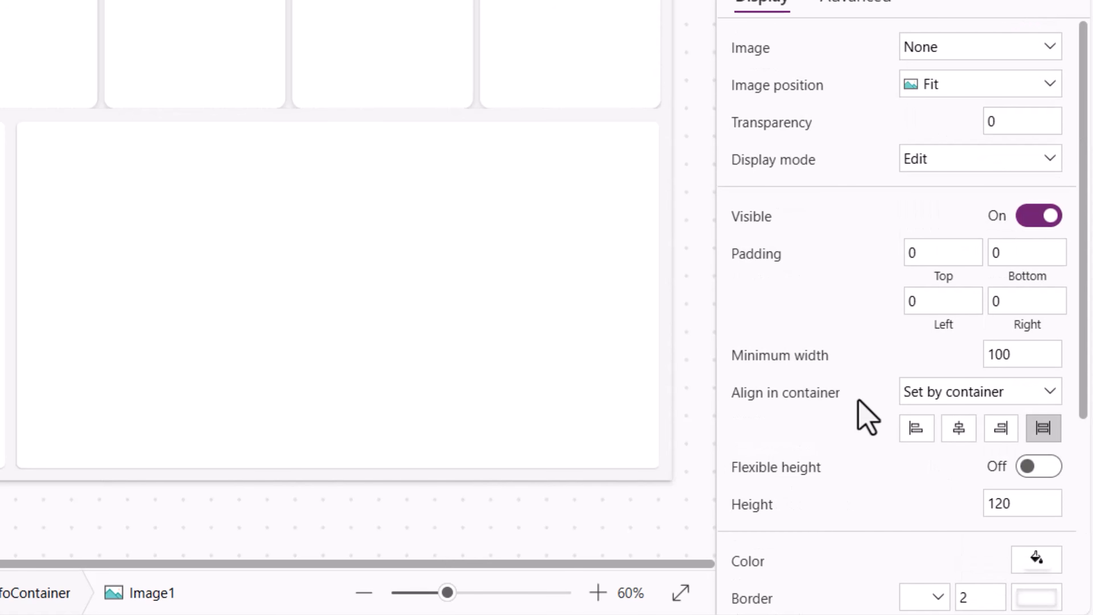
- Center the image within its container and set its width to 120
left_click(959, 433)
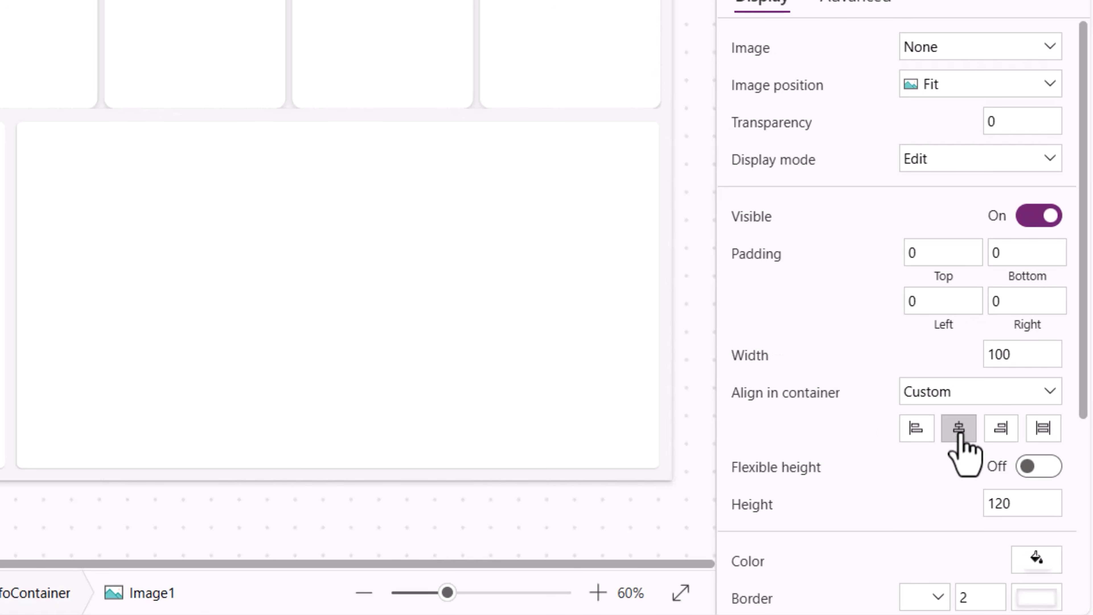
double_click(1022, 356)
type("120")
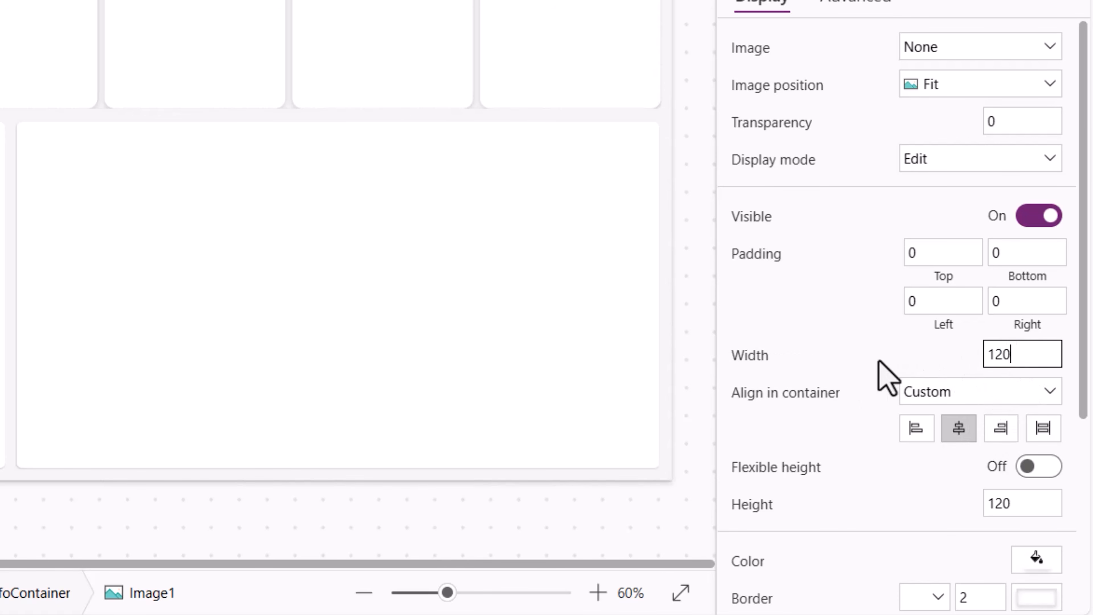
left_click(878, 362)
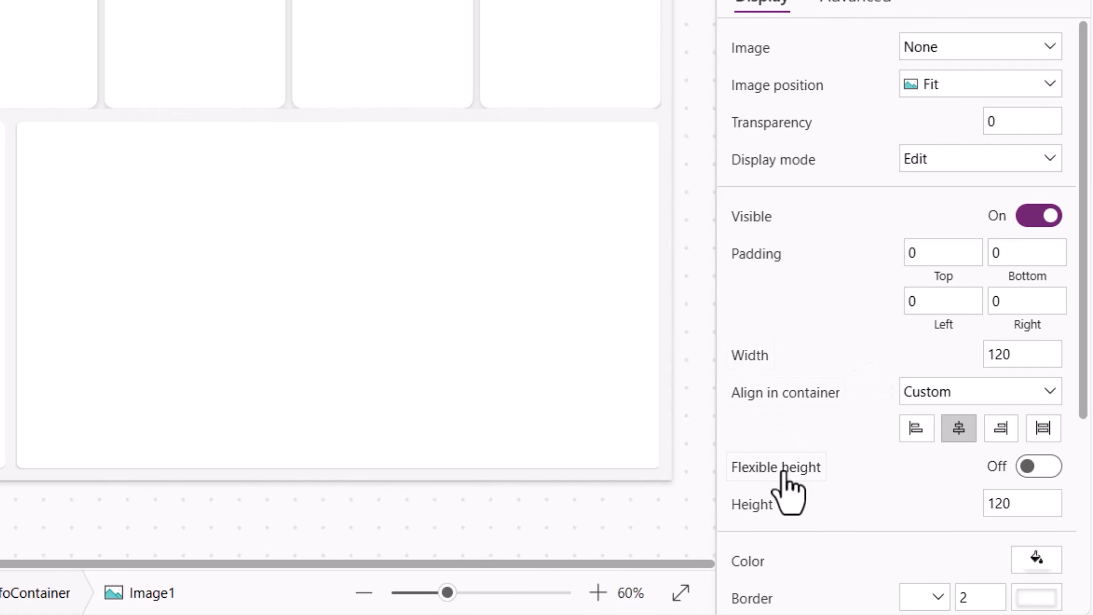
- Set the image's Image property to User().Image
scroll(818, 508, "down", 3)
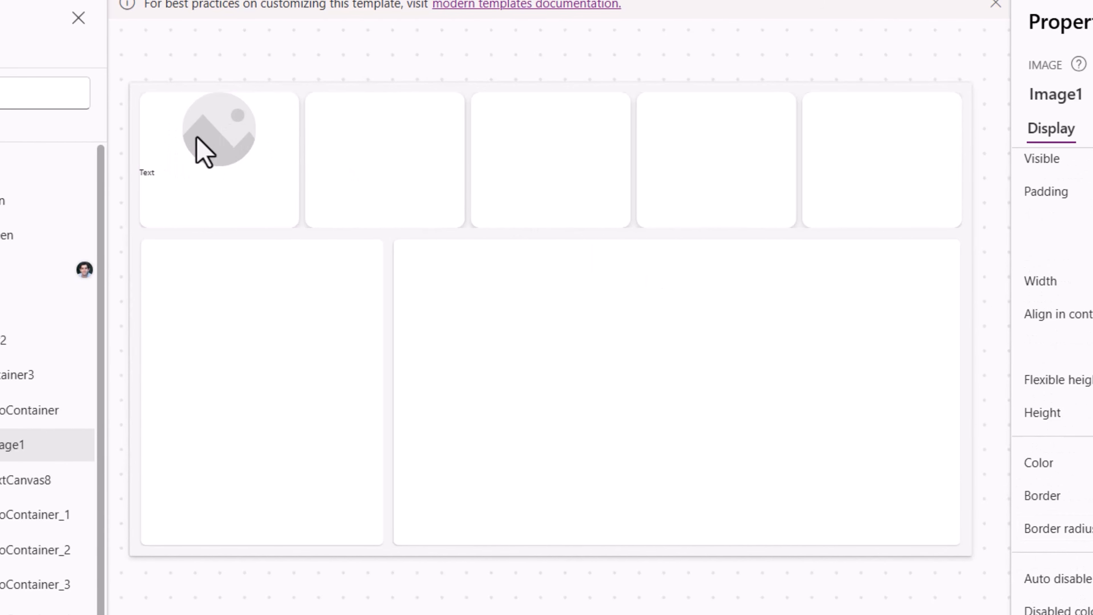
left_click(202, 141)
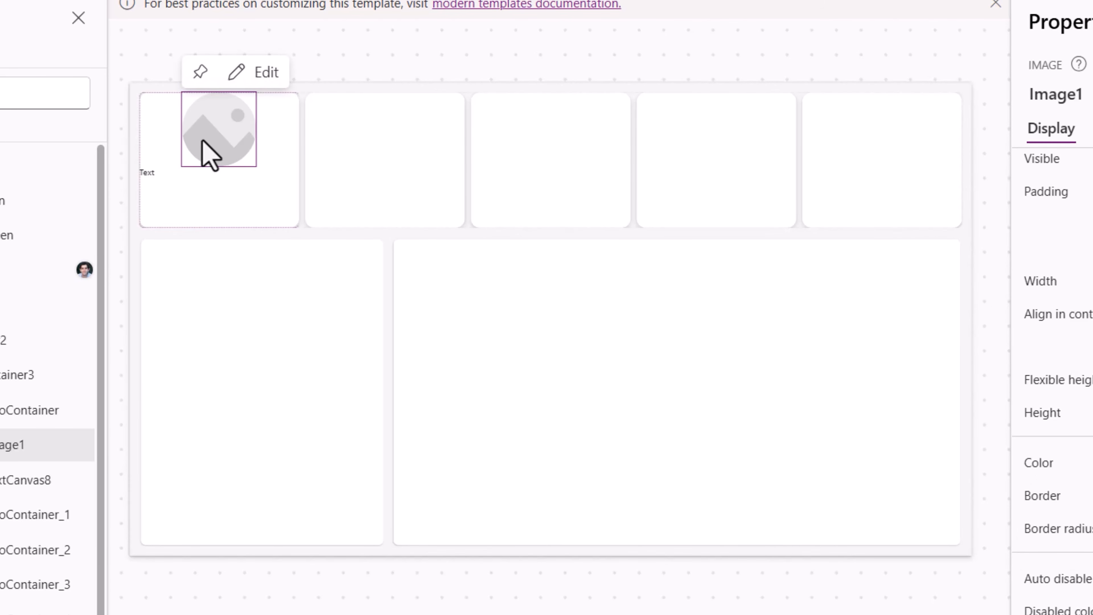
double_click(429, 139)
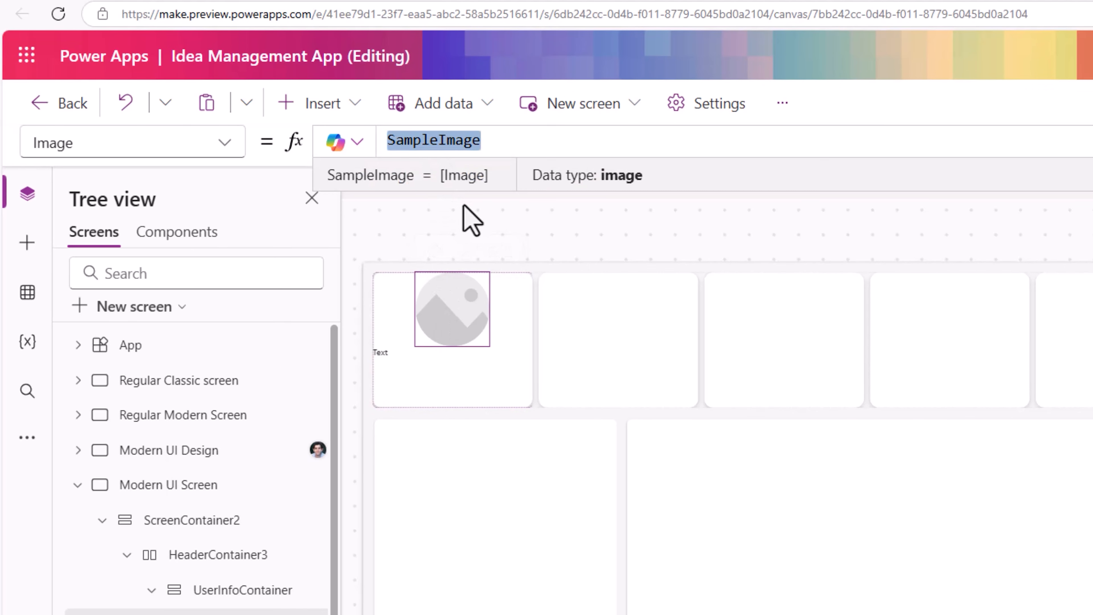
key("BackSpace")
type("user()")
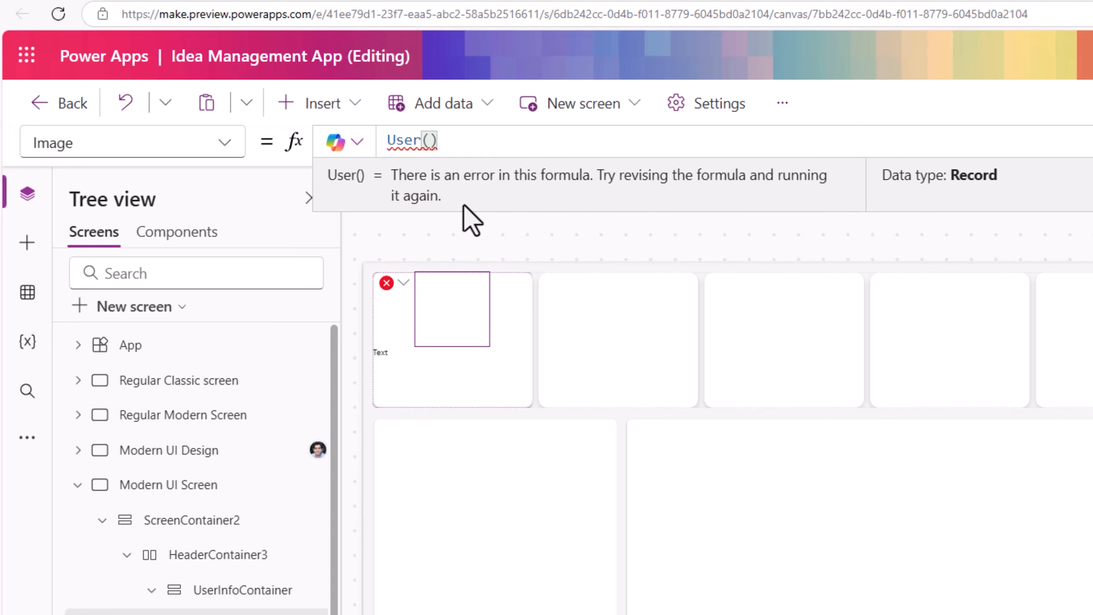
type(".Image")
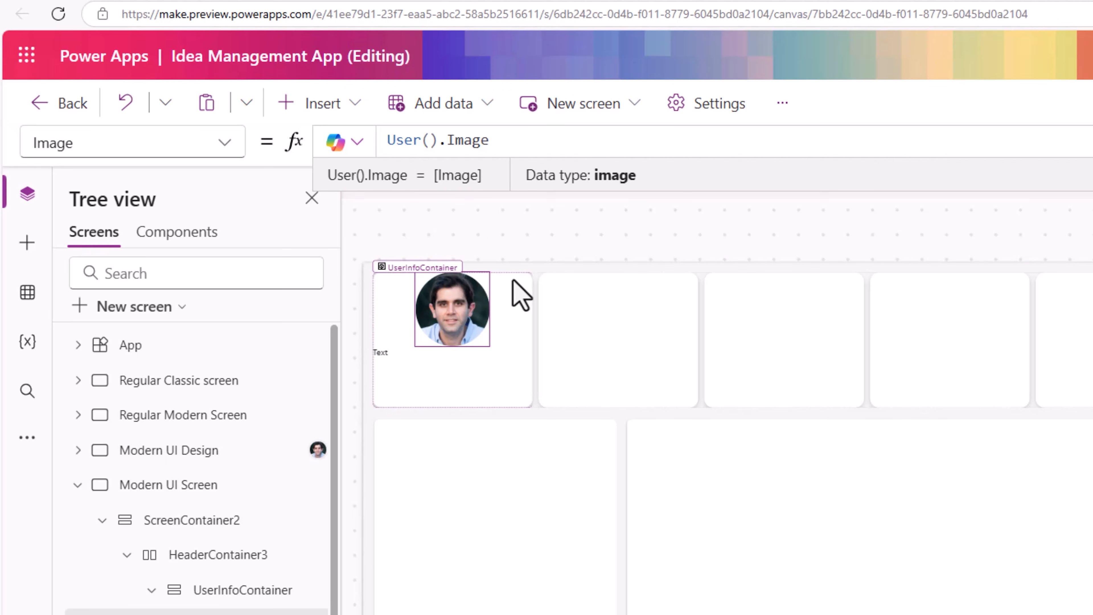
- Turn on Auto height for the text control and set its text alignment to Center
left_click(450, 362)
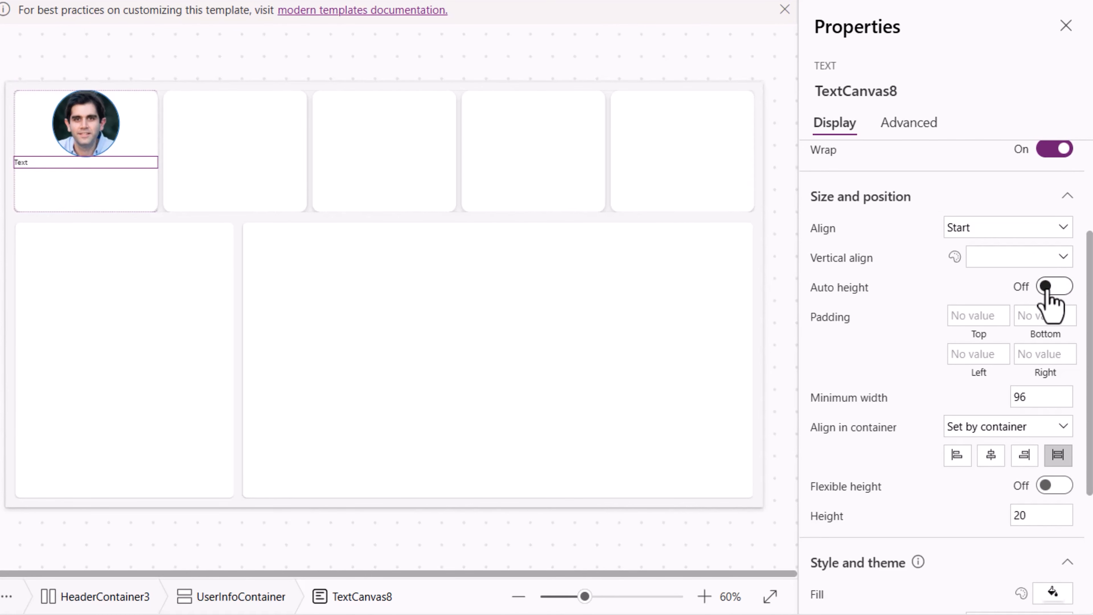
left_click(1052, 287)
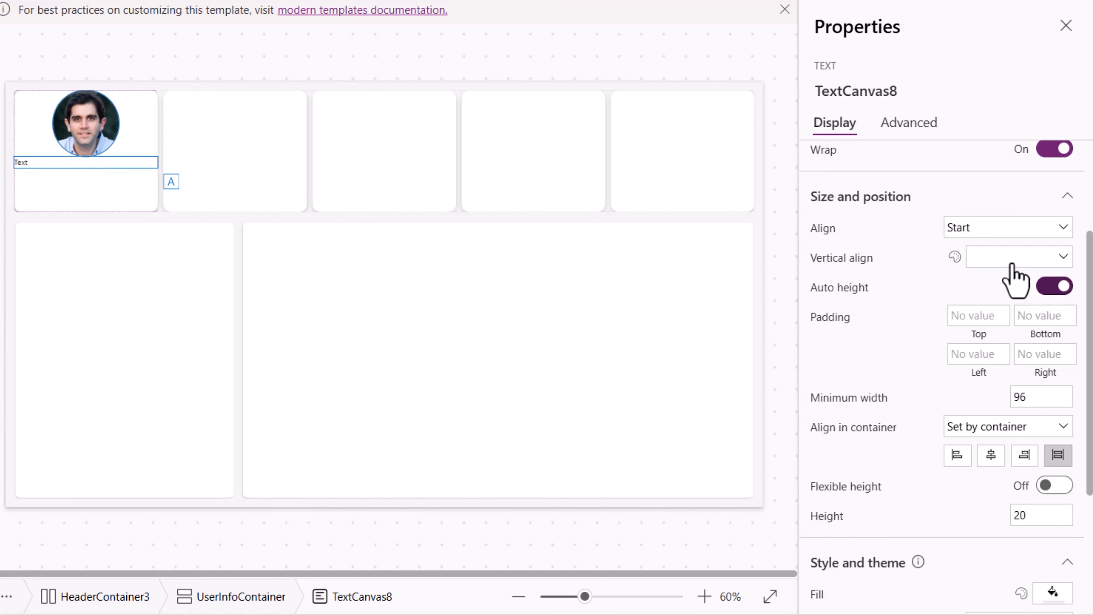
left_click(977, 232)
left_click(976, 295)
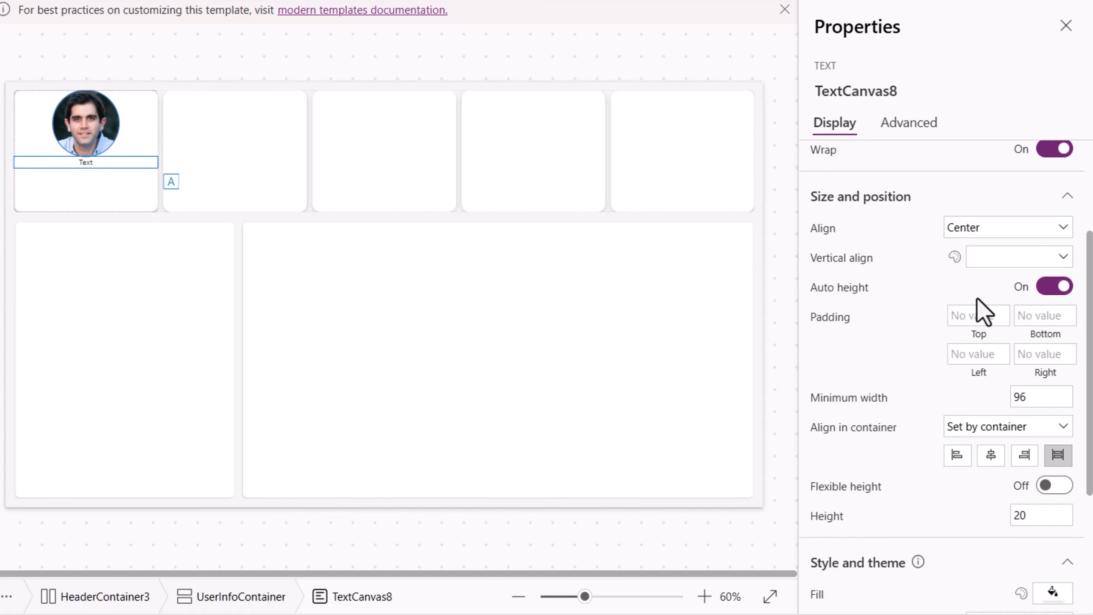
- Set the text control's font size to 28
scroll(971, 317, "down", 5)
left_click(1048, 450)
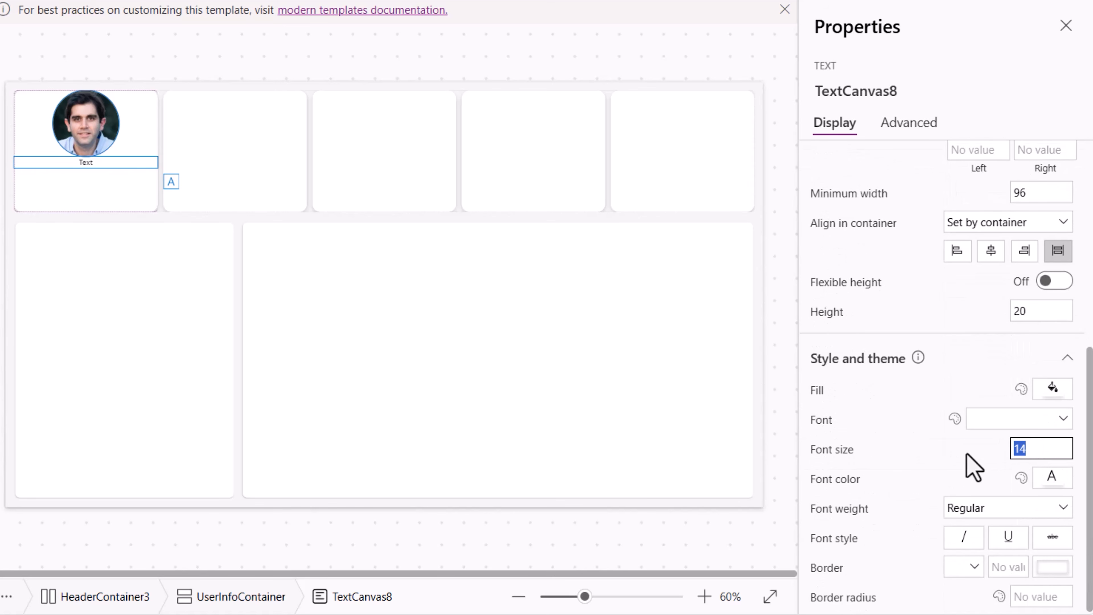
type("28")
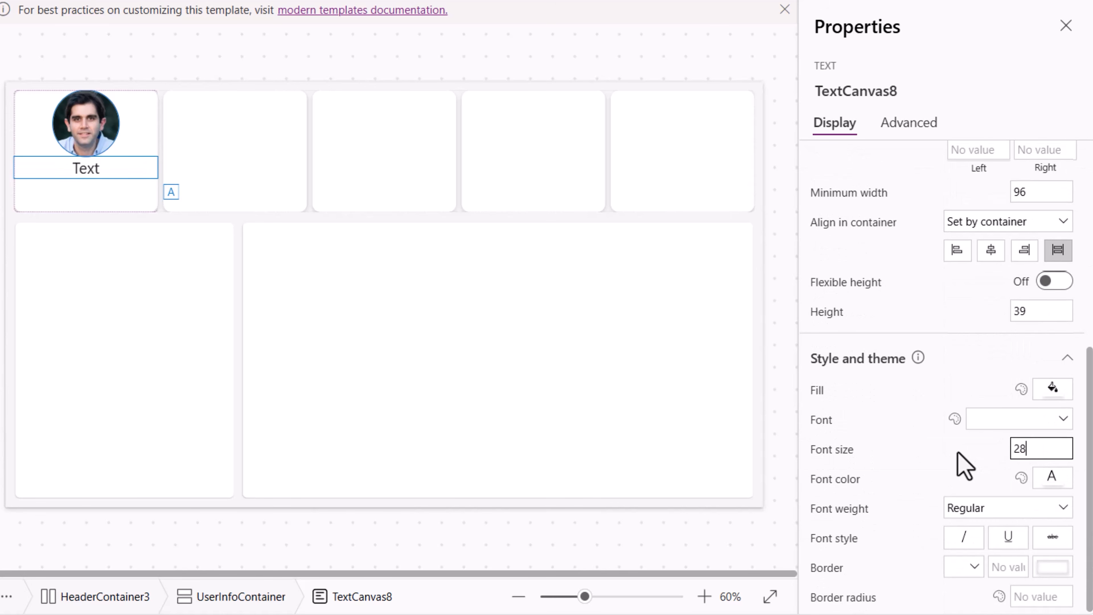
left_click(957, 452)
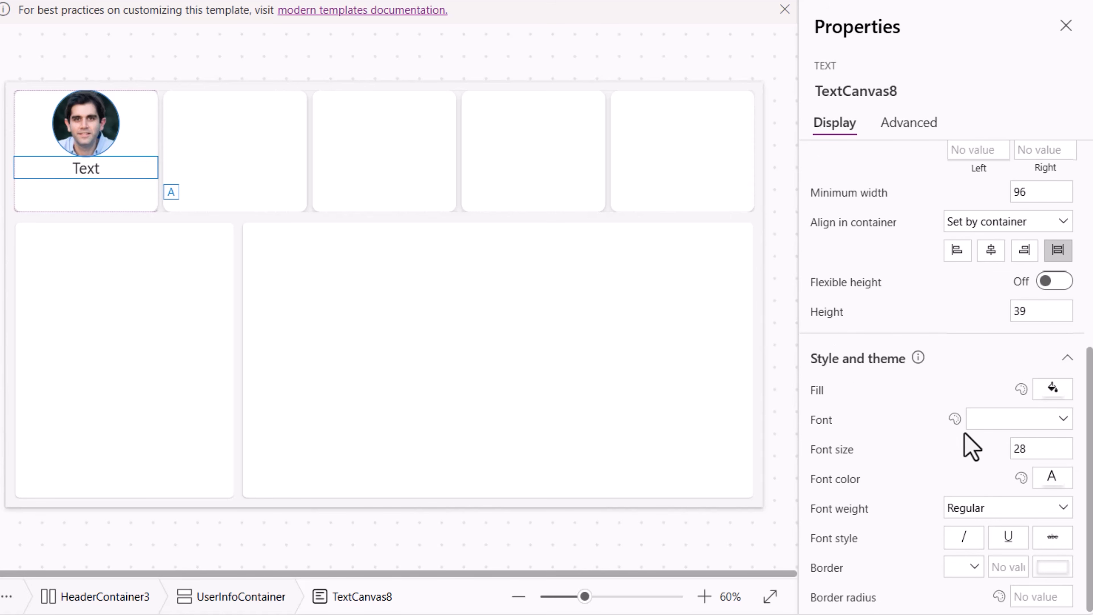
- Change the text's font to Lato Black and its font color to blue
left_click(989, 420)
left_click(1005, 244)
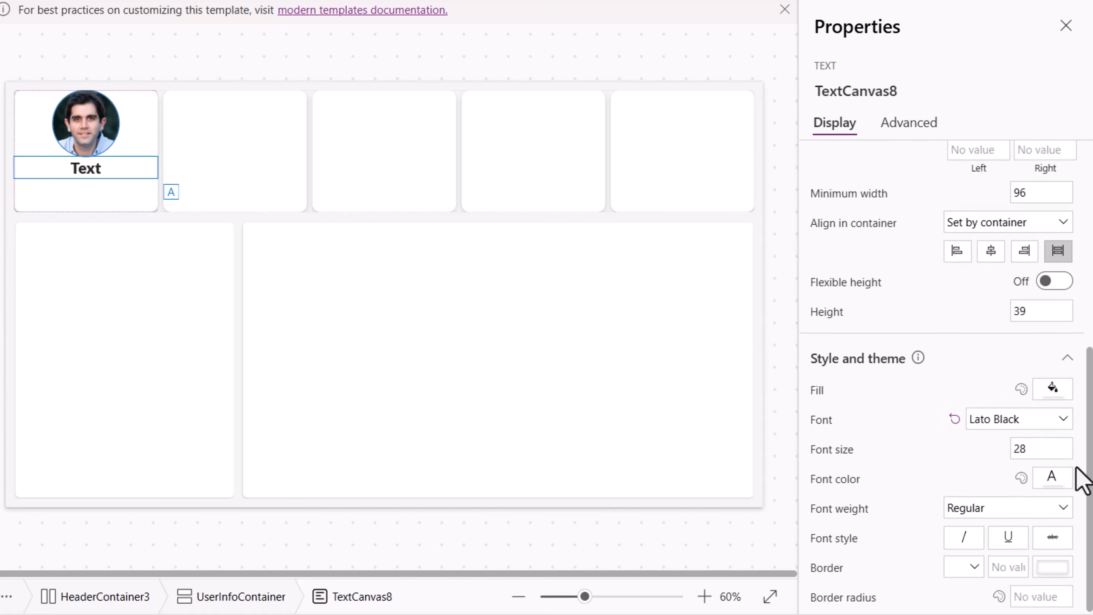
left_click(1053, 479)
left_click(836, 410)
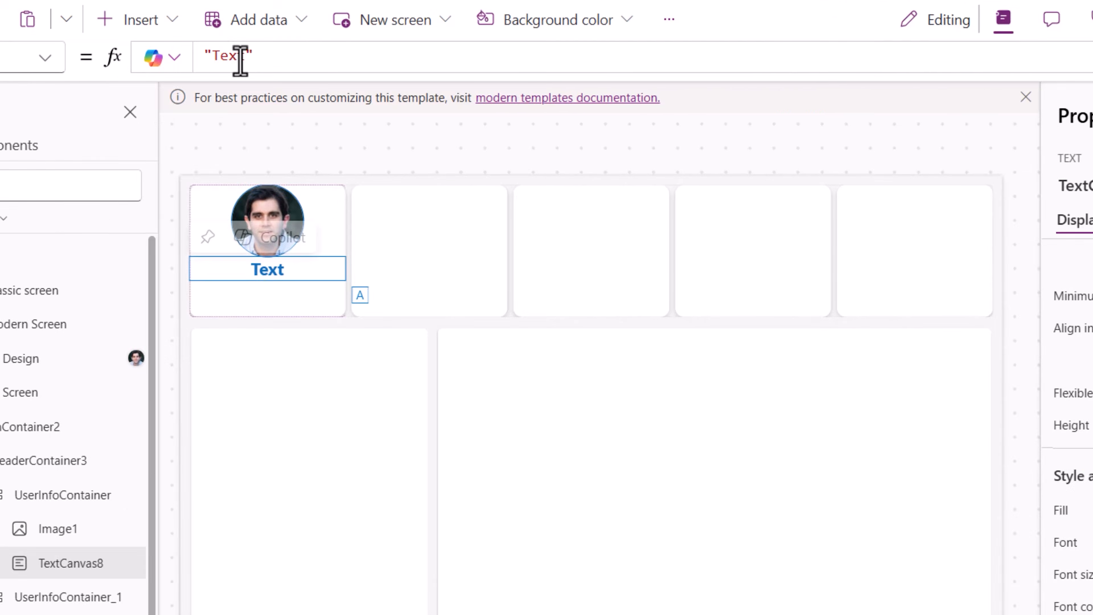
- Set the text control's Text to "Hello " & User().FullName
left_click(429, 149)
key("ctrl+a")
type("\"Hello \" ")
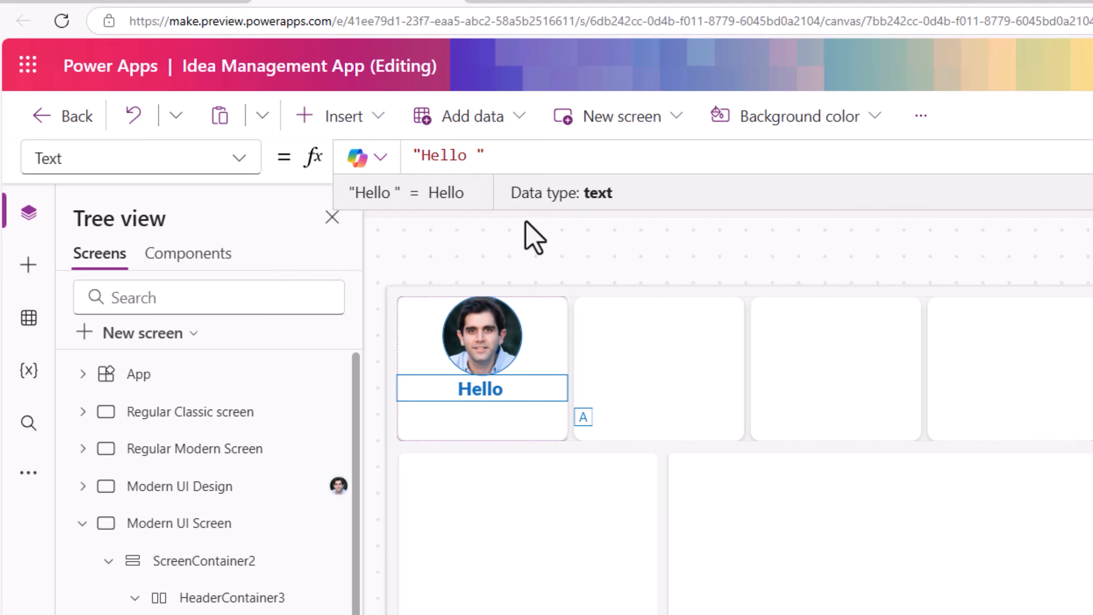
type("& ")
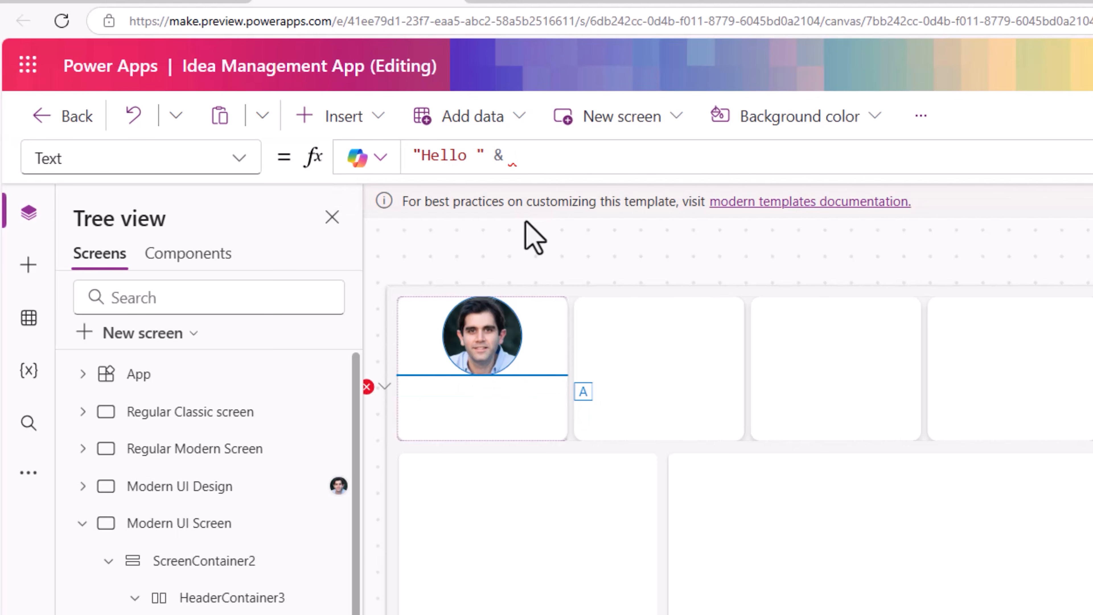
type("User().")
key("Down")
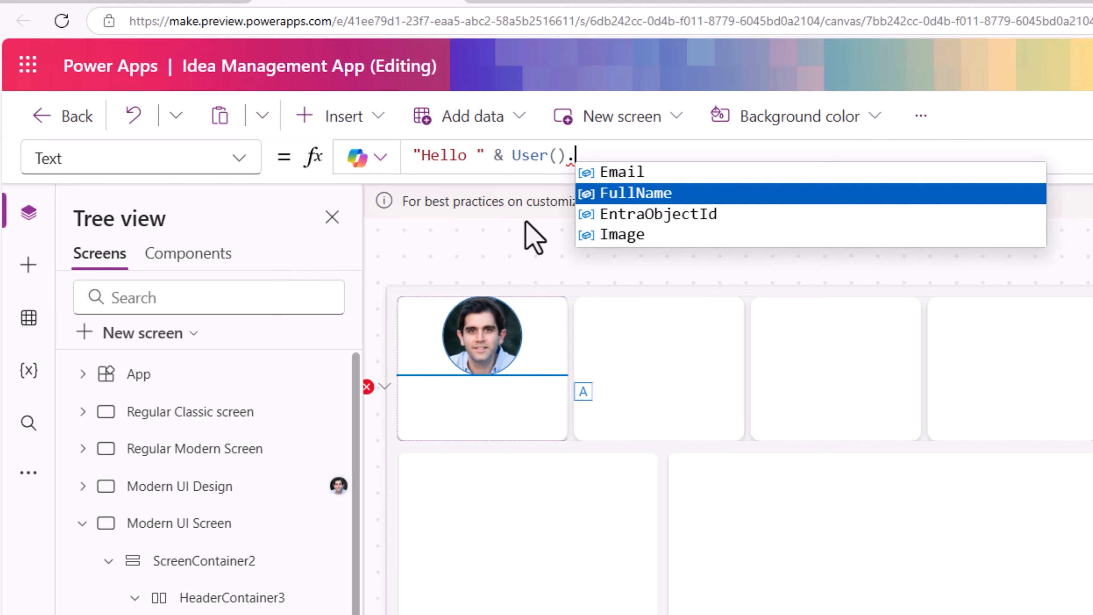
key("Tab")
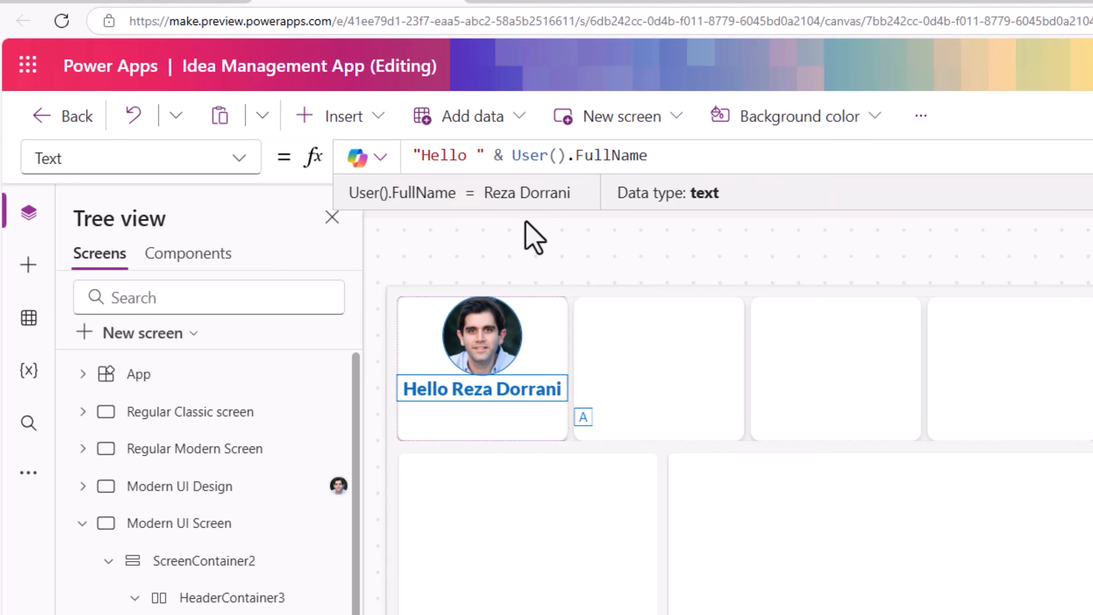
- Insert a line break after "Hello" inside the text formula so the name wraps to a second line
double_click(458, 154)
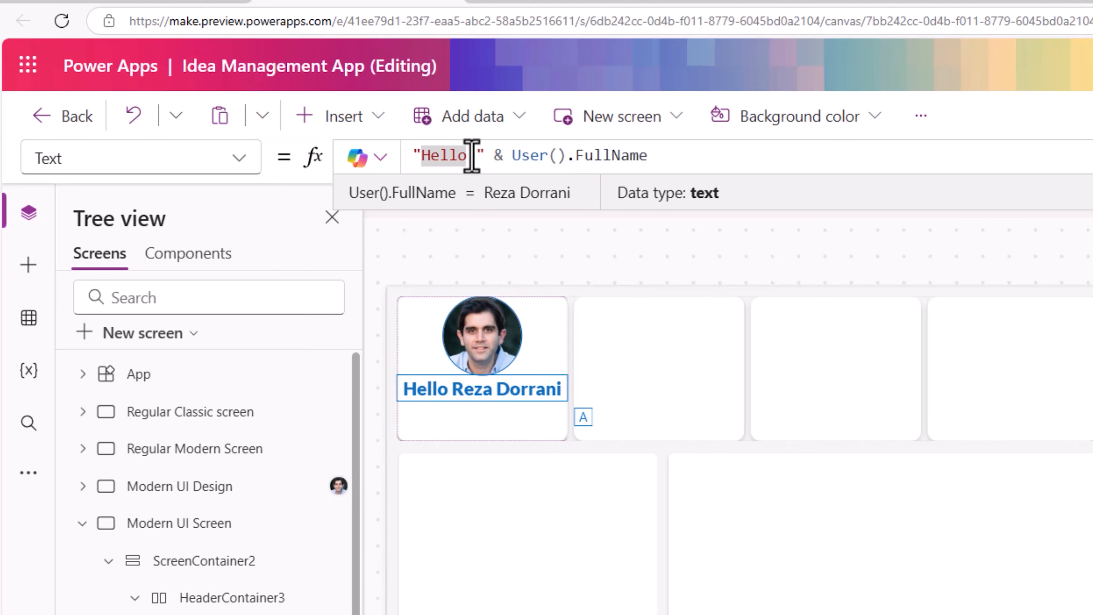
left_click(472, 155)
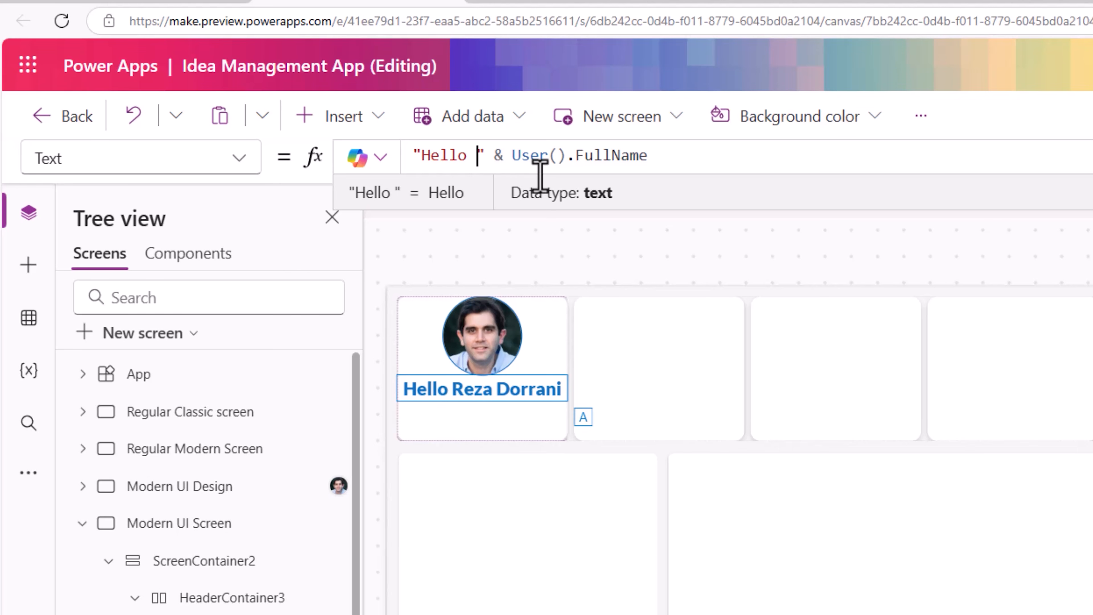
key("shift+Return")
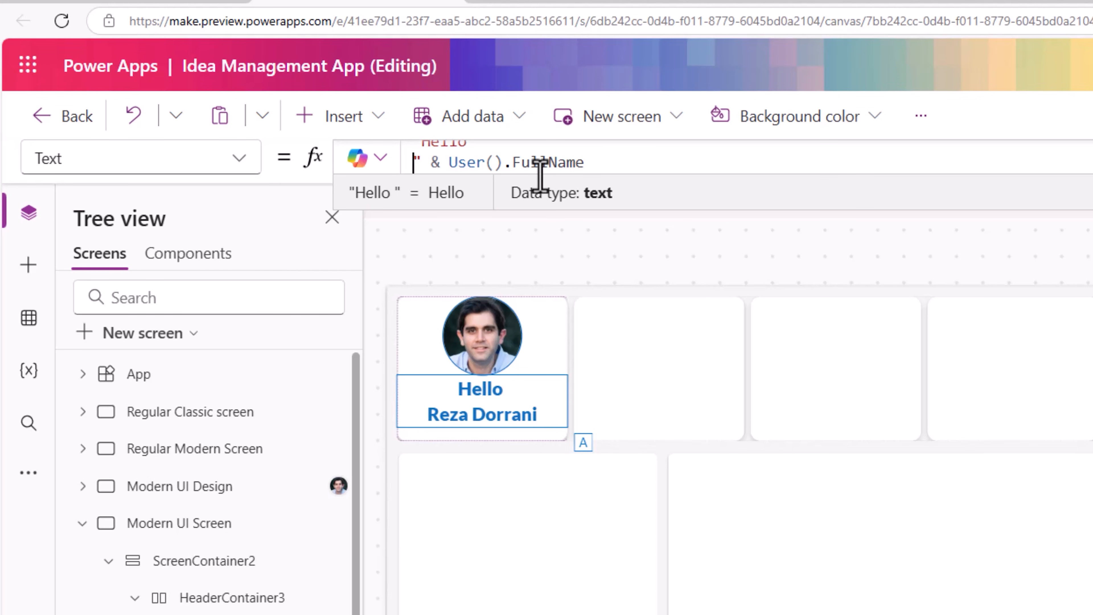
left_click(458, 424)
- Set UserInfoContainer's top padding to 10
left_click(249, 436)
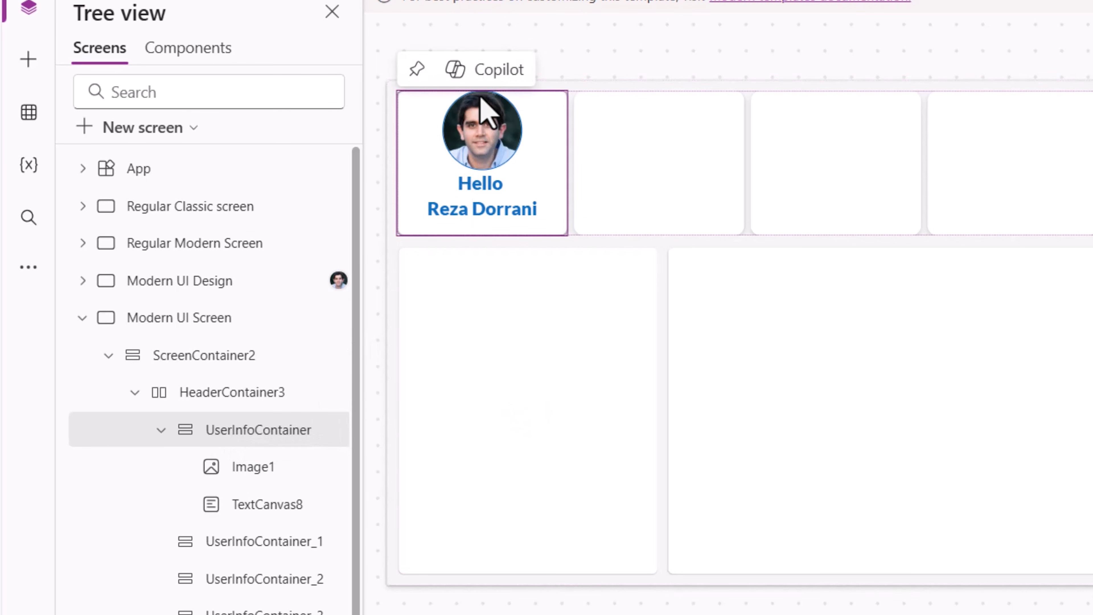
left_click(992, 212)
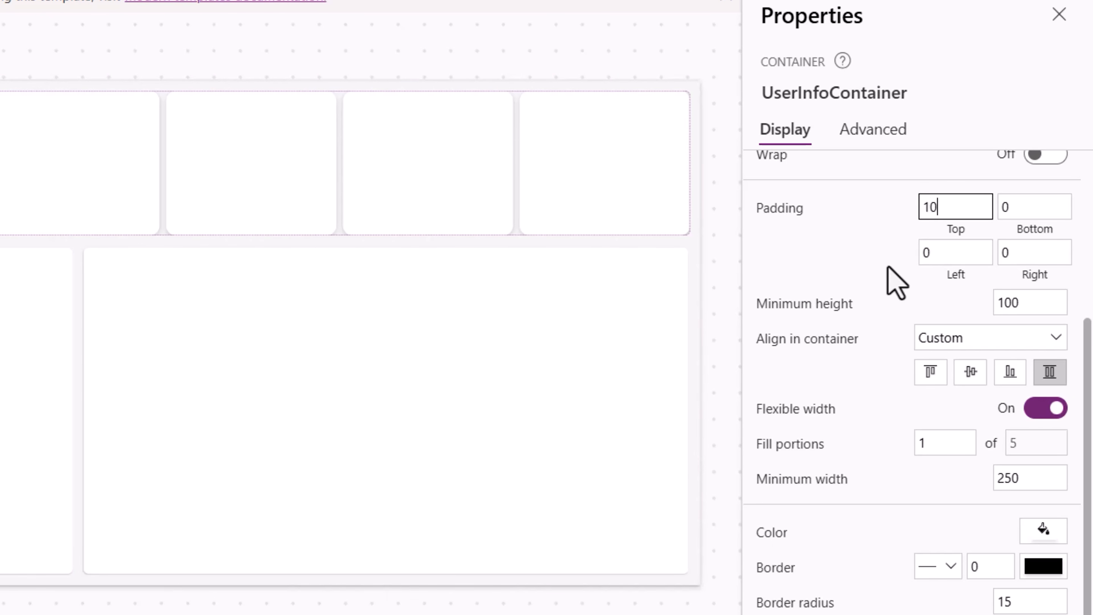
left_click(915, 161)
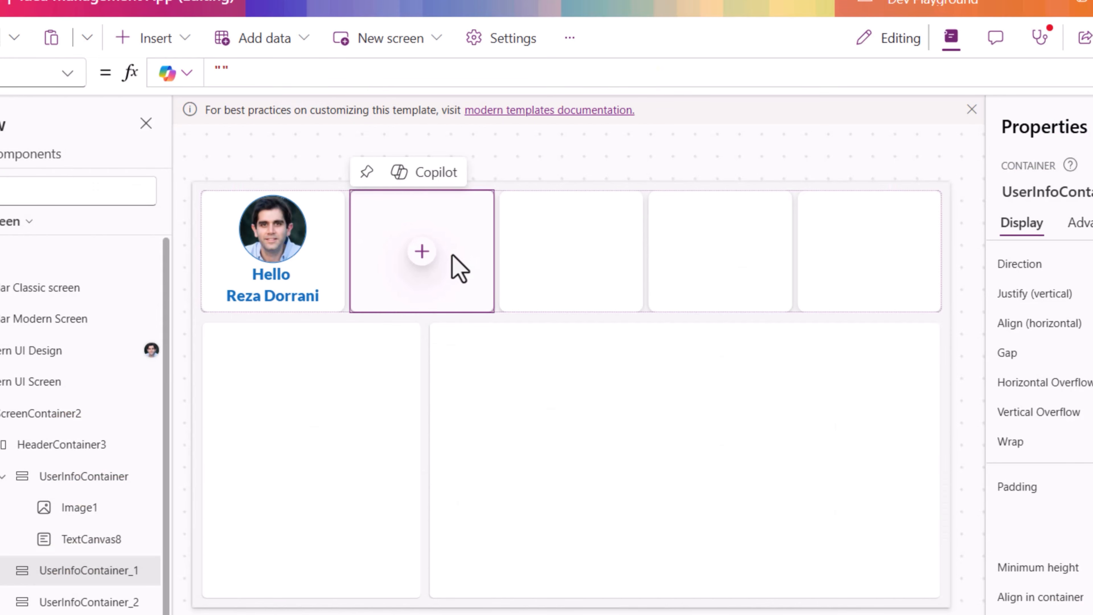
- Rename UserInfoContainer_1 to NewIdeasContainer
double_click(99, 570)
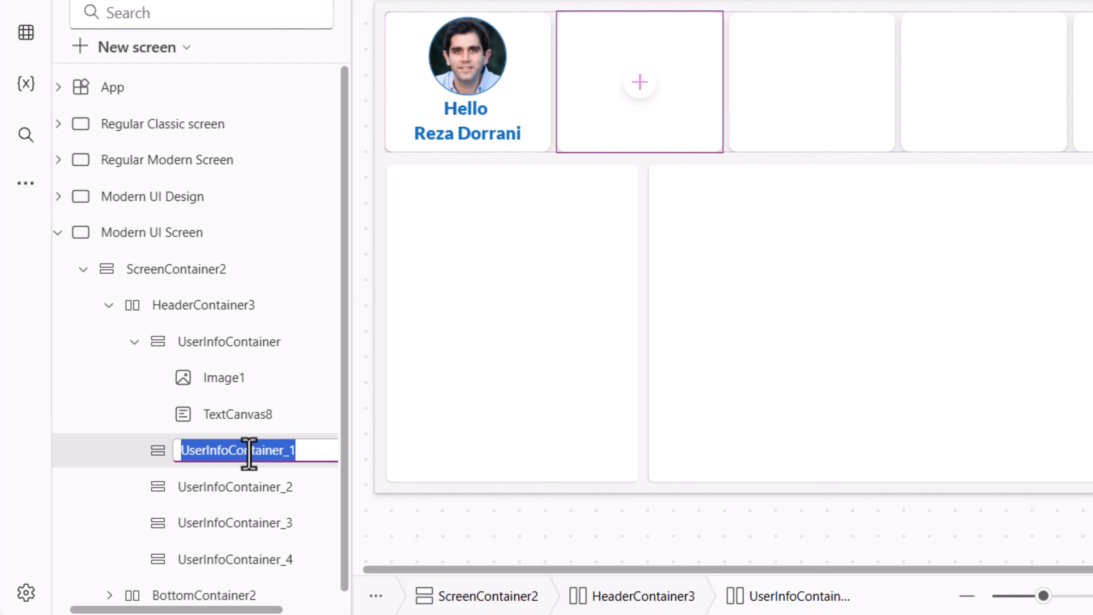
type("NewIdeasContainer")
key("Return")
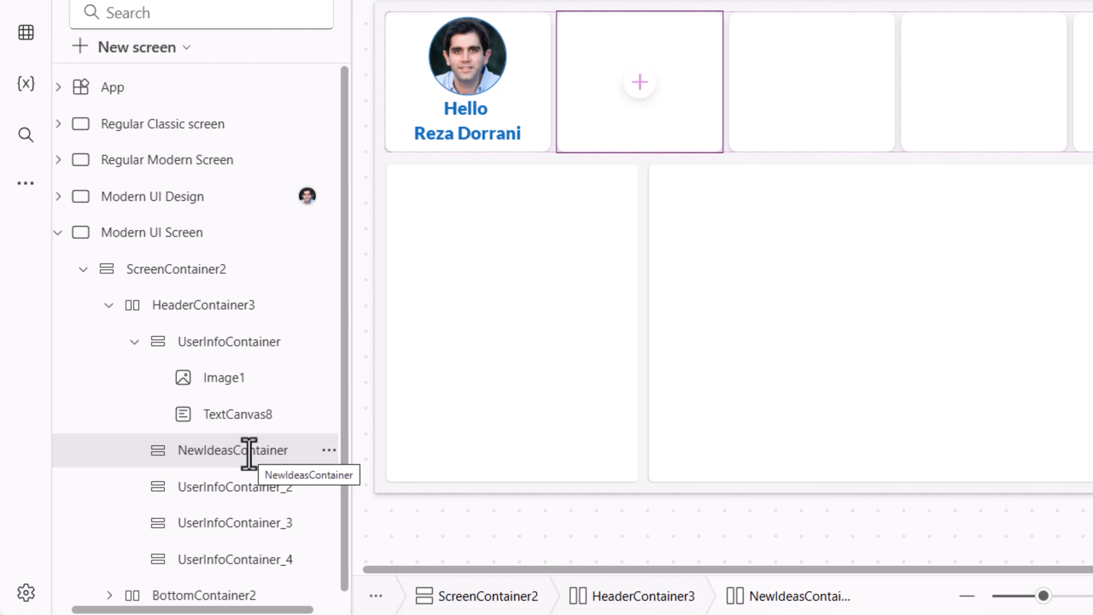
- Search the insert list for Container and add a Horizontal container inside NewIdeasContainer
left_click(639, 82)
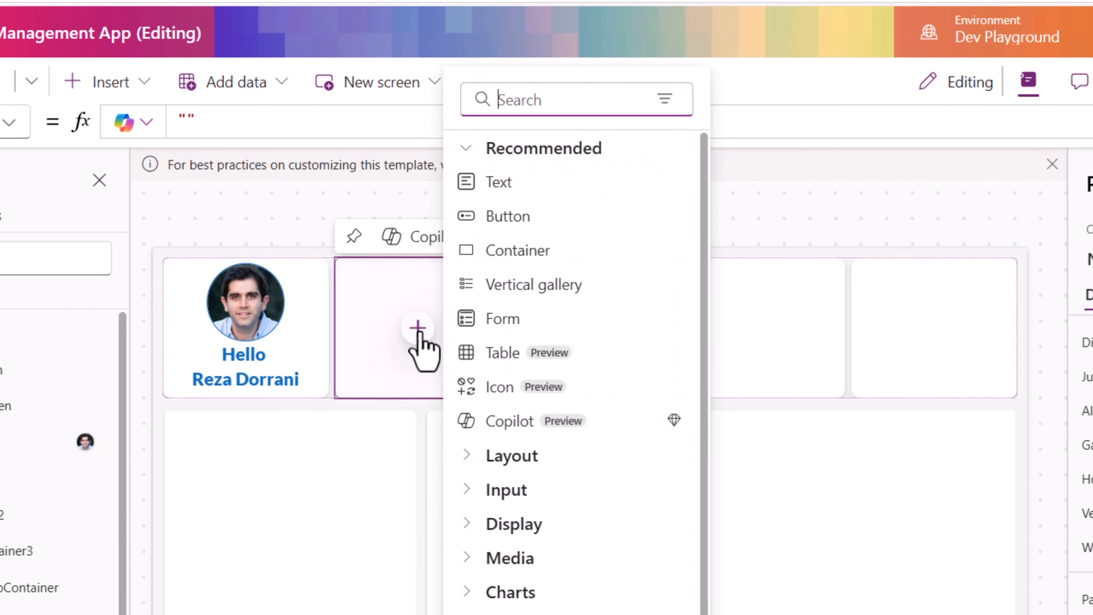
type("Container")
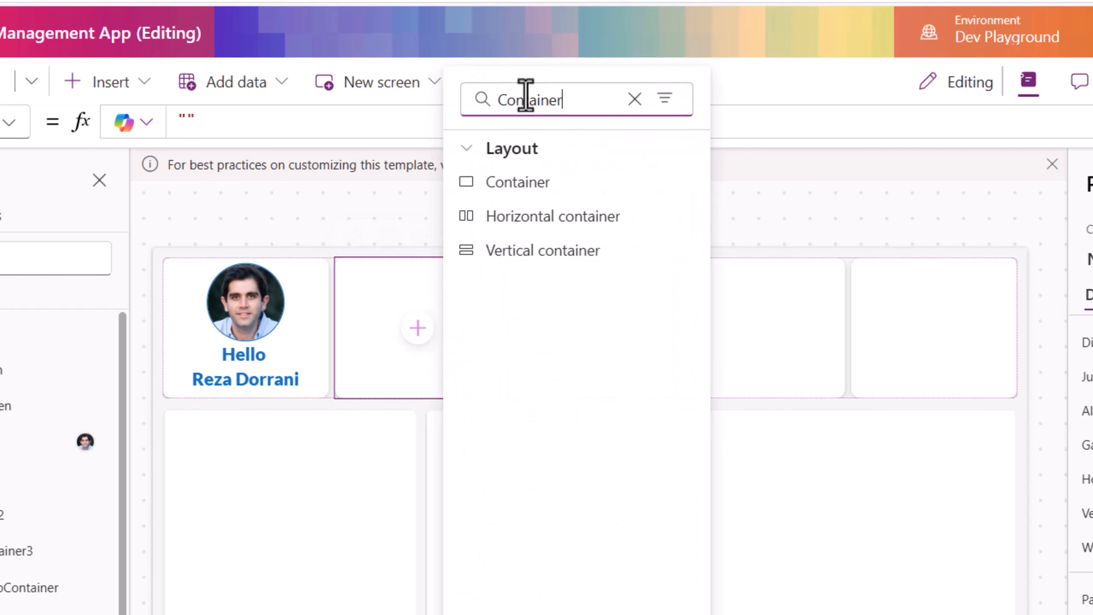
left_click(555, 216)
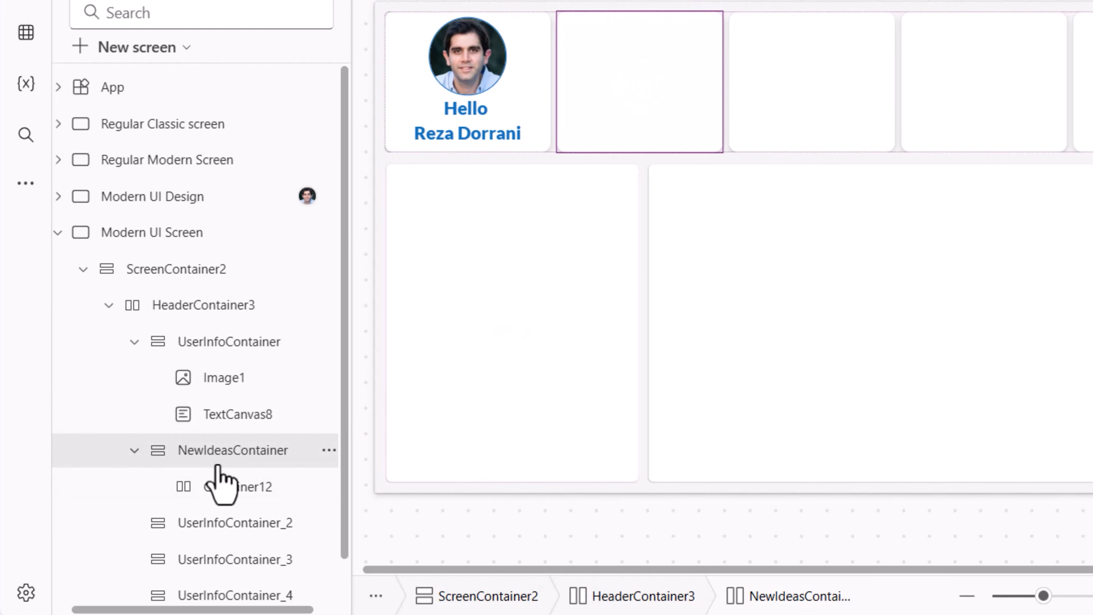
- Insert two Text controls into NewIdeasContainer and select its horizontal container
left_click(16, 171)
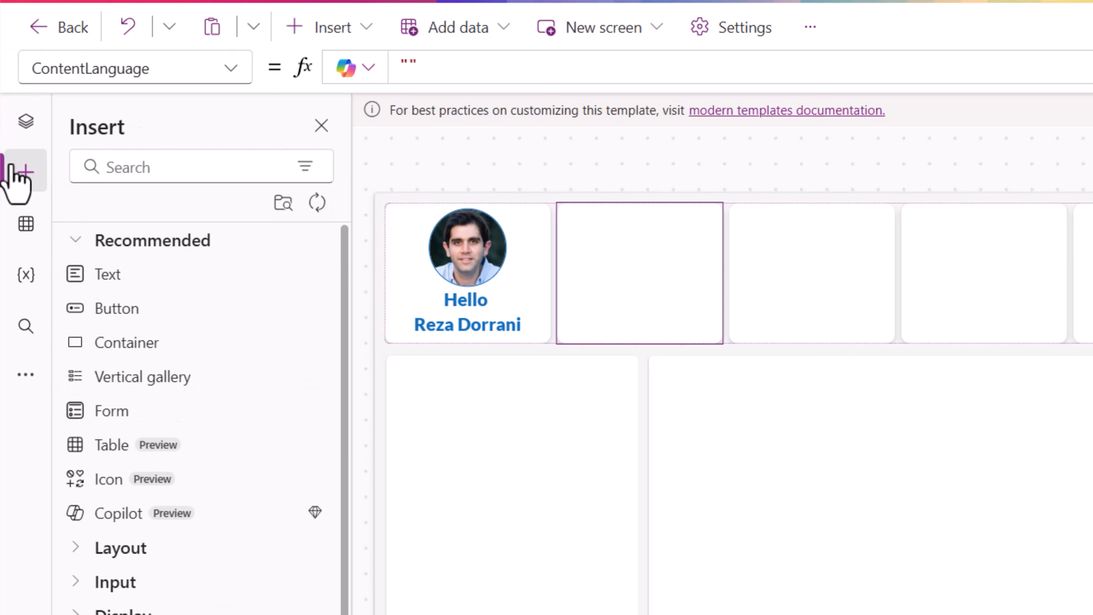
left_click(125, 285)
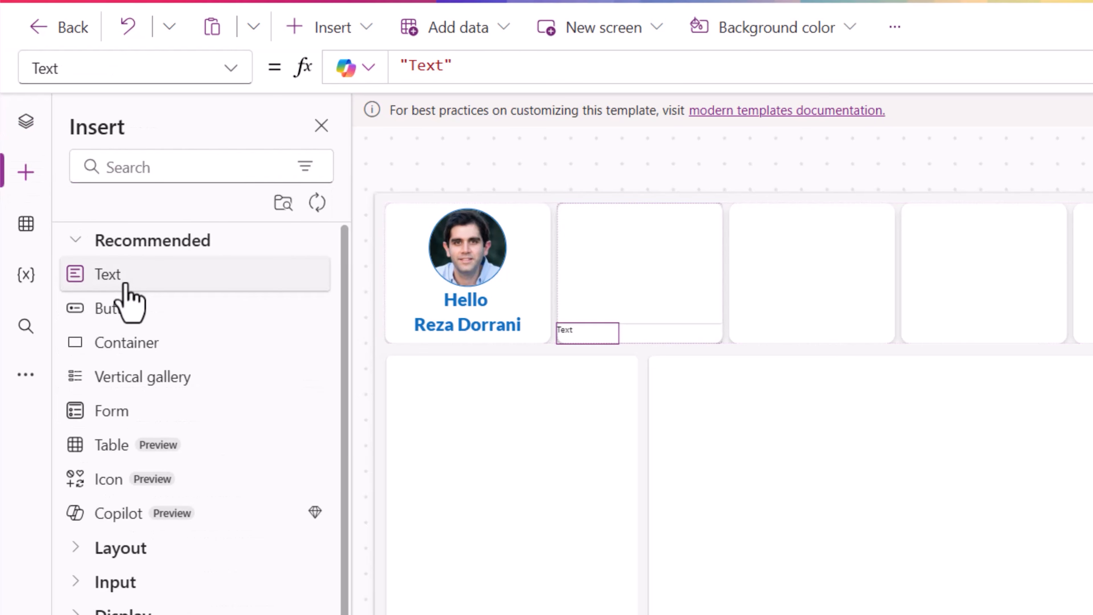
left_click(125, 285)
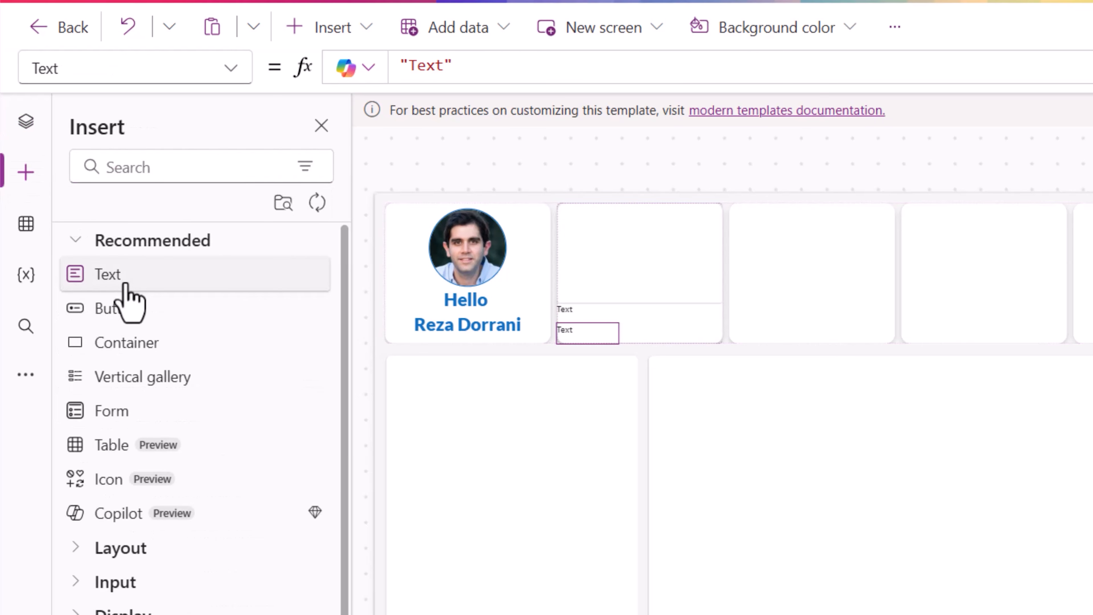
left_click(27, 130)
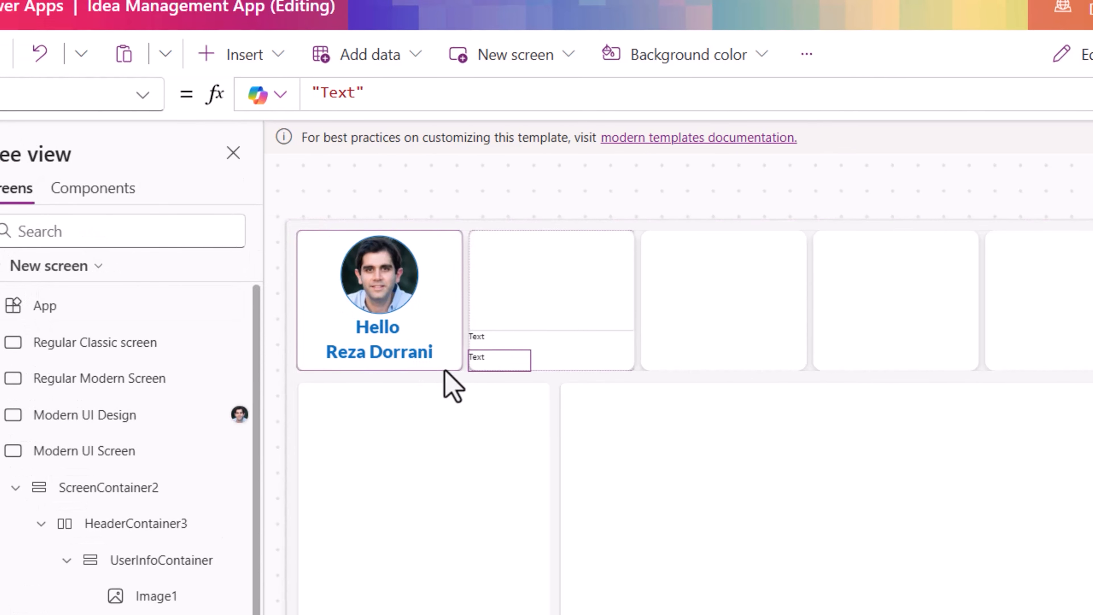
left_click(598, 297)
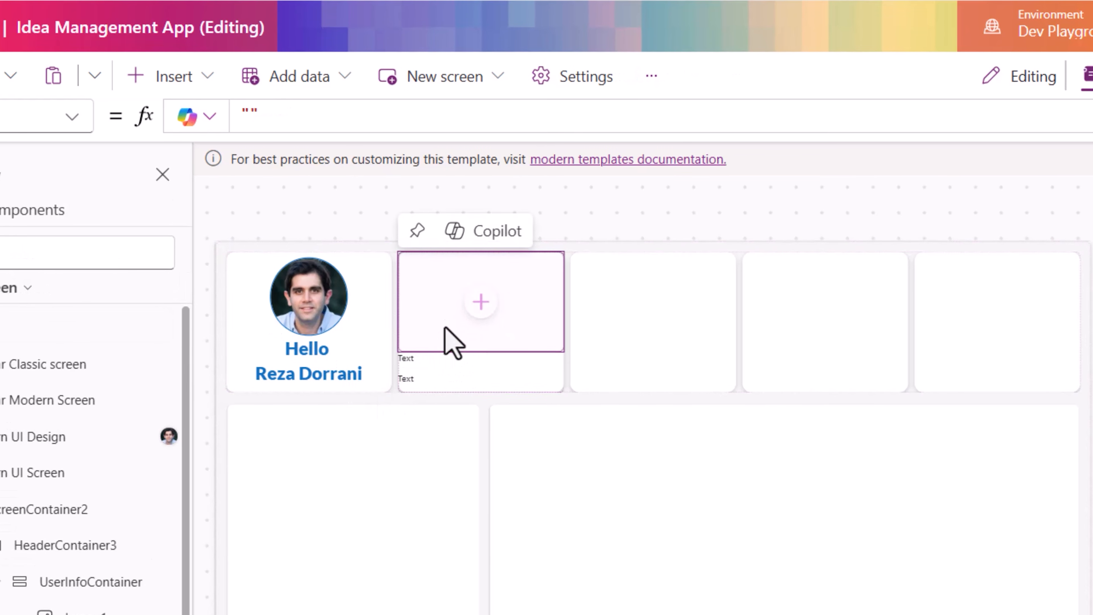
- Add a Text control and, by searching the insert list for image, an Image control inside the horizontal container
left_click(481, 301)
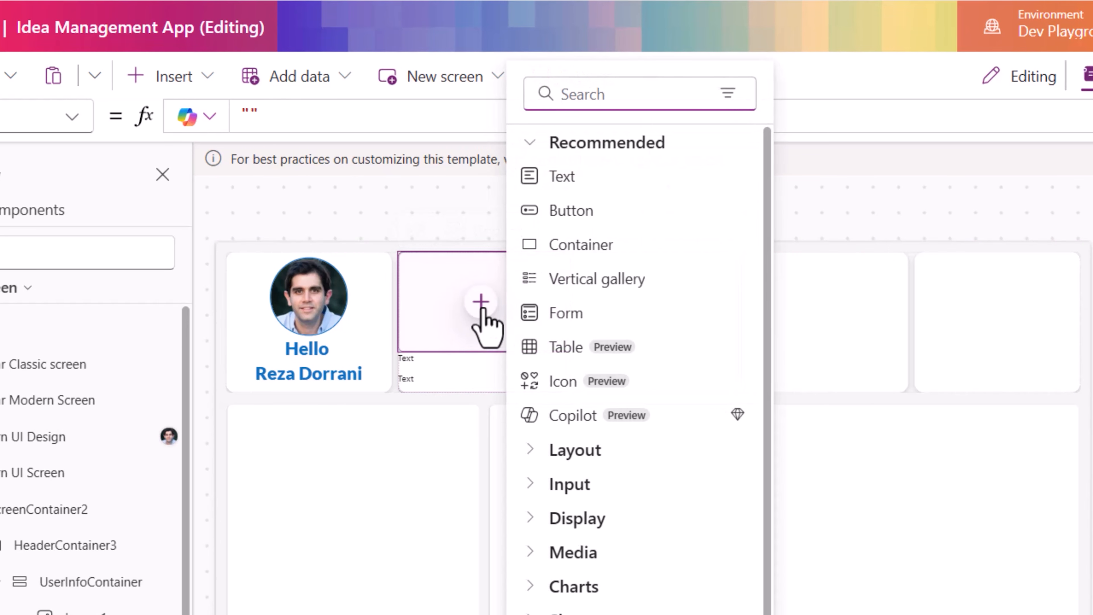
left_click(562, 177)
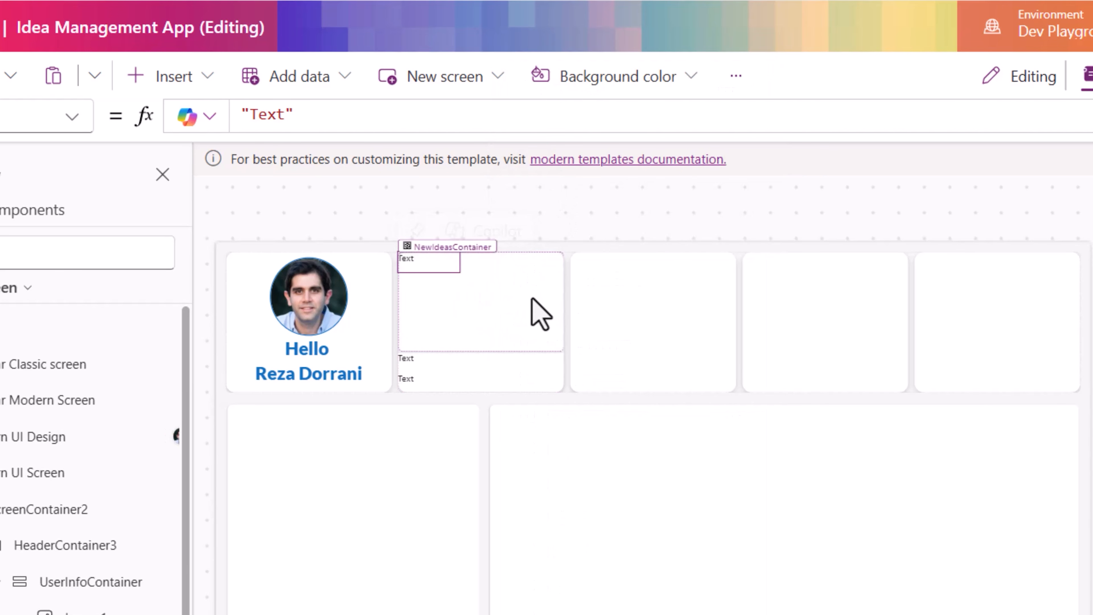
left_click(202, 547)
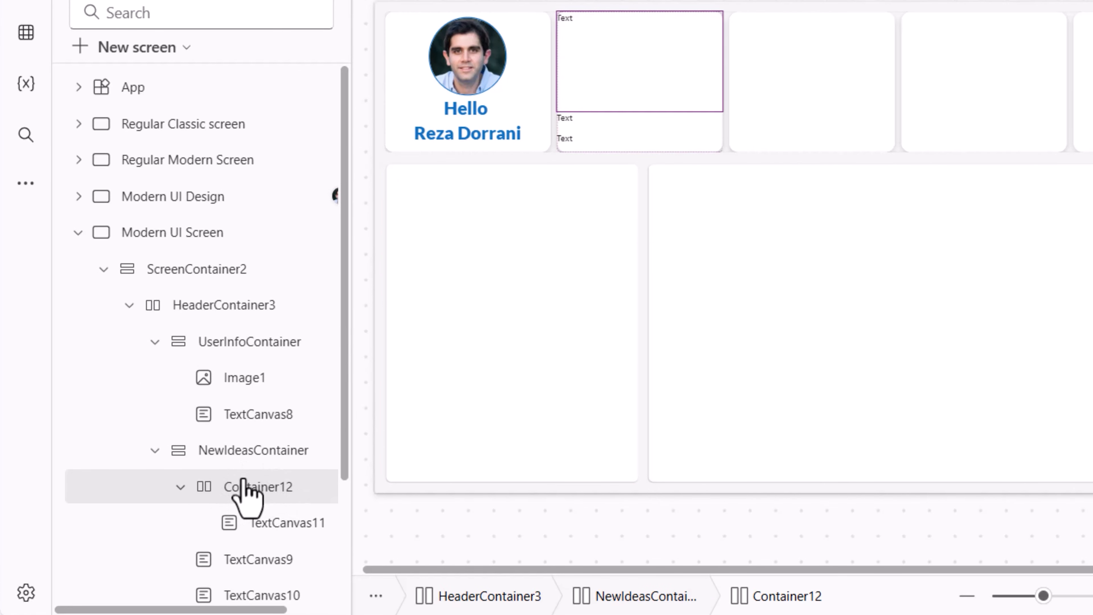
left_click(25, 173)
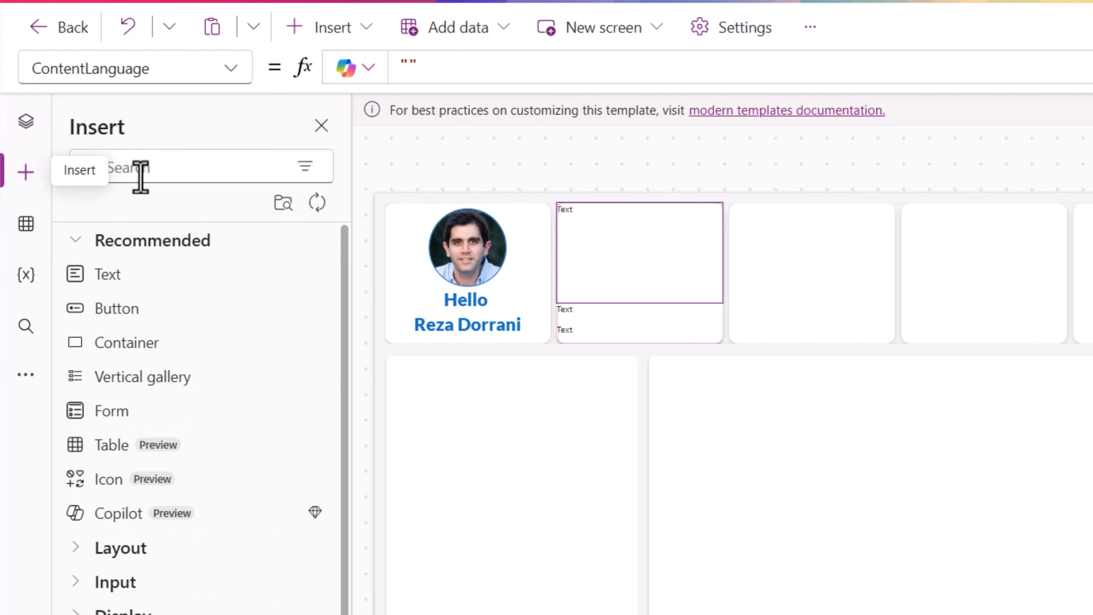
left_click(140, 176)
type("image")
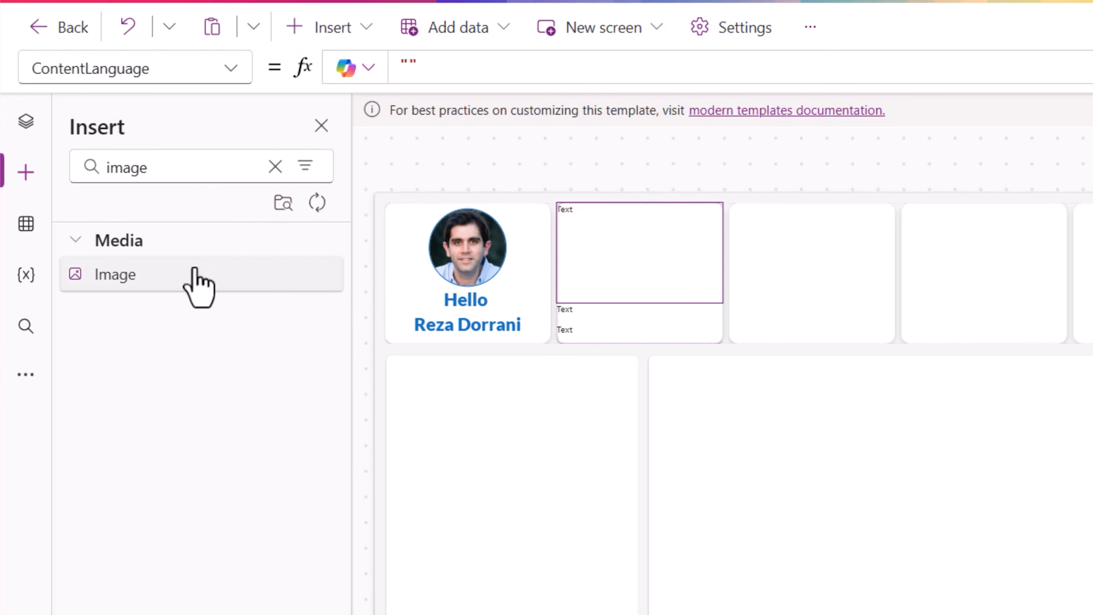
left_click(196, 272)
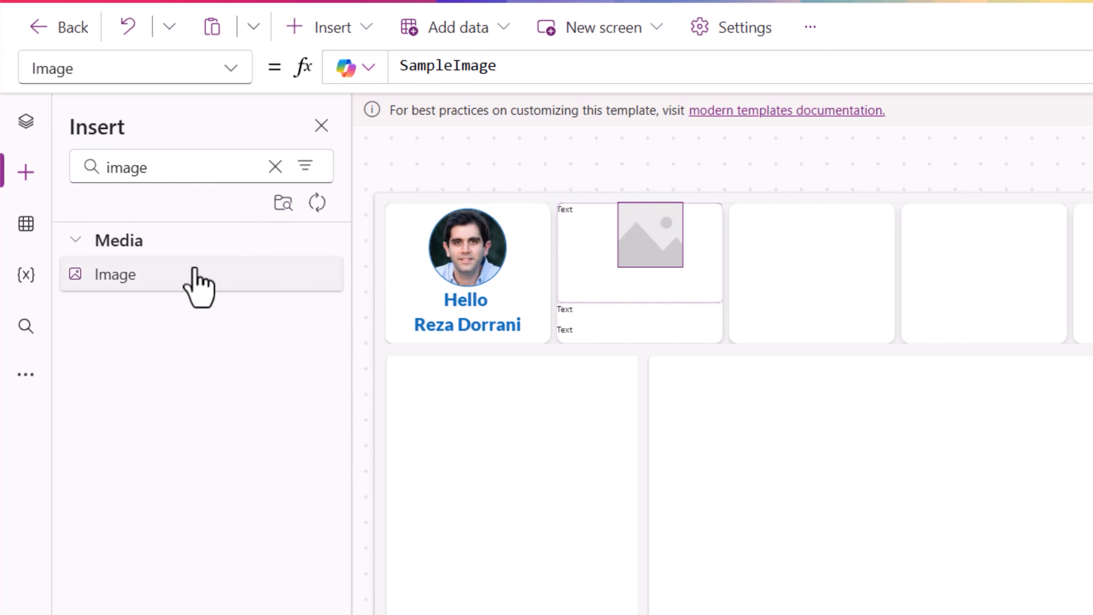
- Change the top text control's text to "New Ideas"
left_click(574, 214)
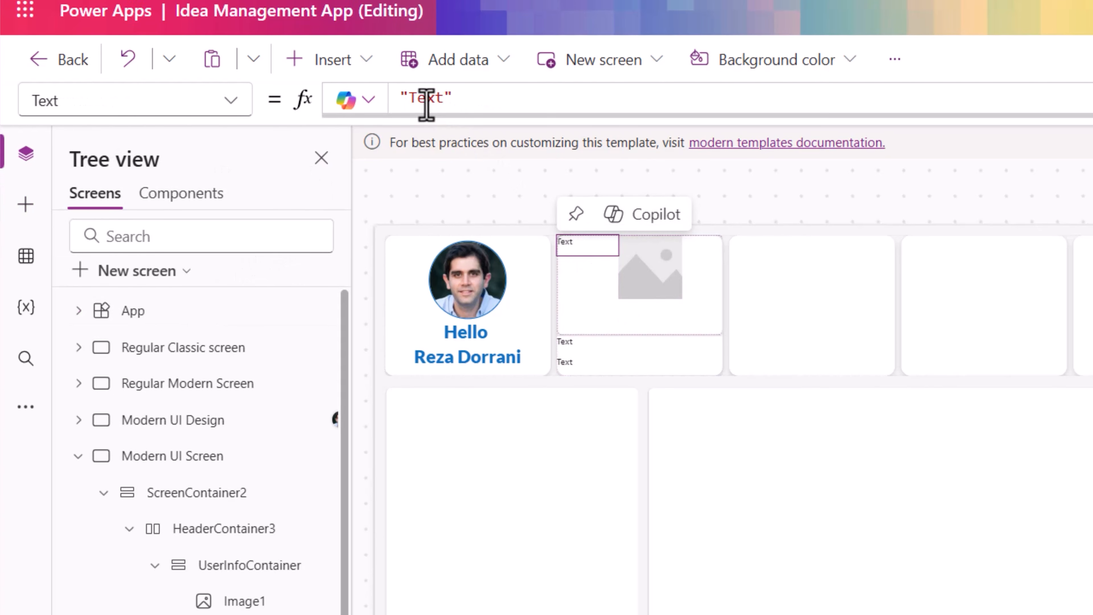
double_click(426, 105)
type("New Ideas")
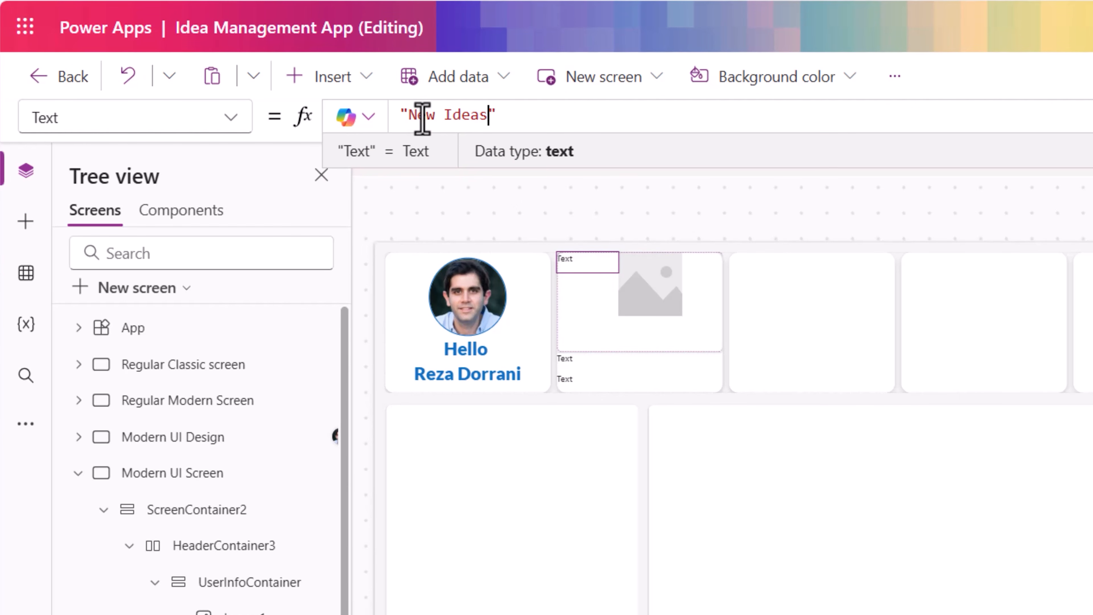
- Turn on flexible width for the New Ideas text and set its alignment to Center
left_click(592, 262)
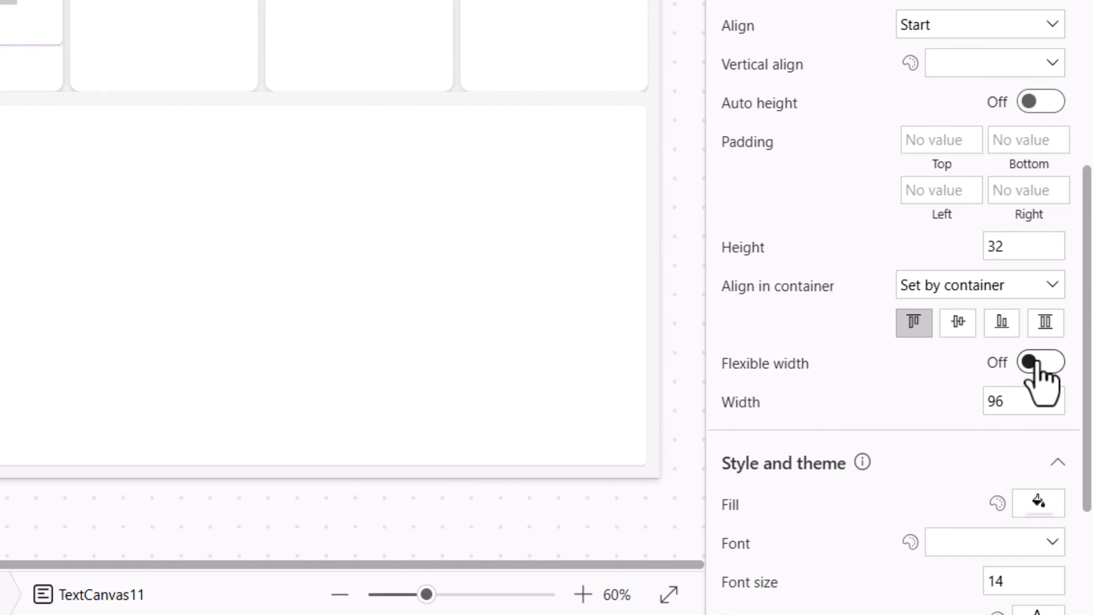
left_click(1035, 364)
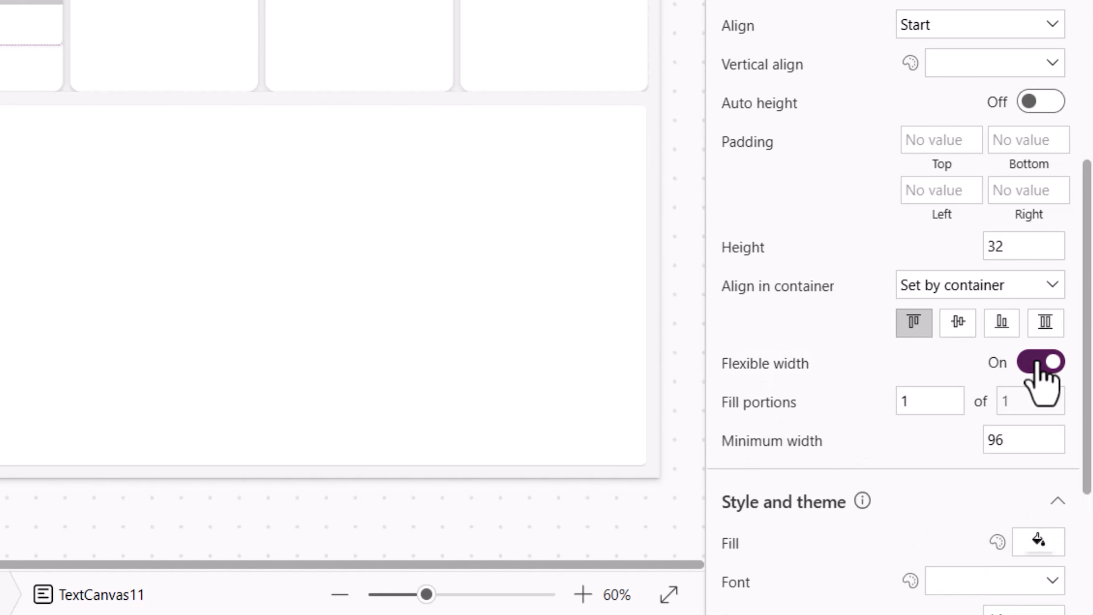
scroll(976, 337, "up", 5)
left_click(975, 336)
left_click(950, 403)
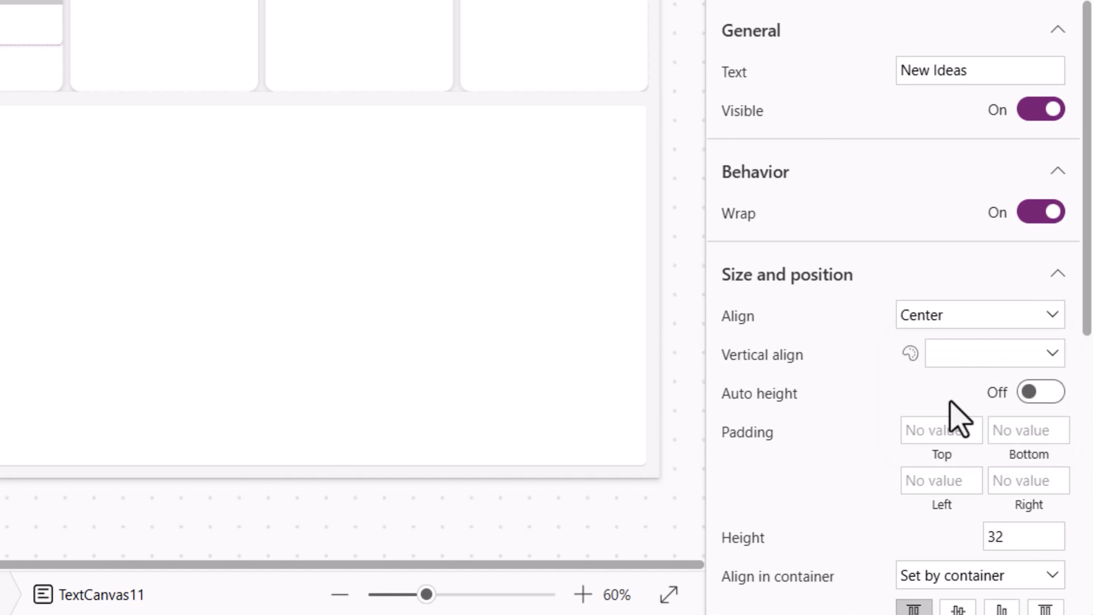
- Check the app's media images and set the image control's image to idea
left_click(428, 148)
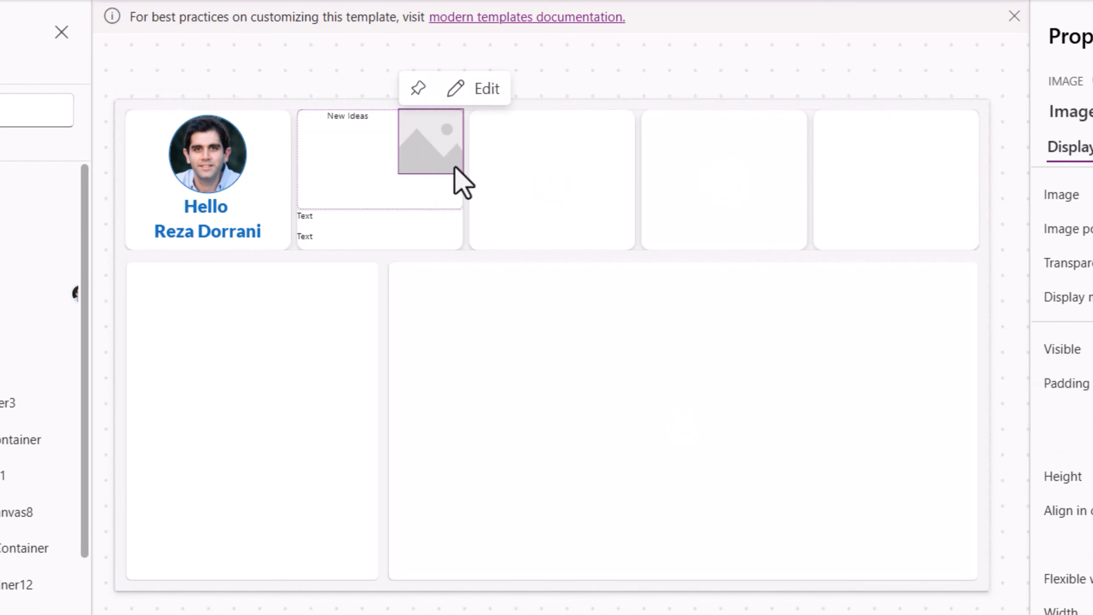
left_click(985, 197)
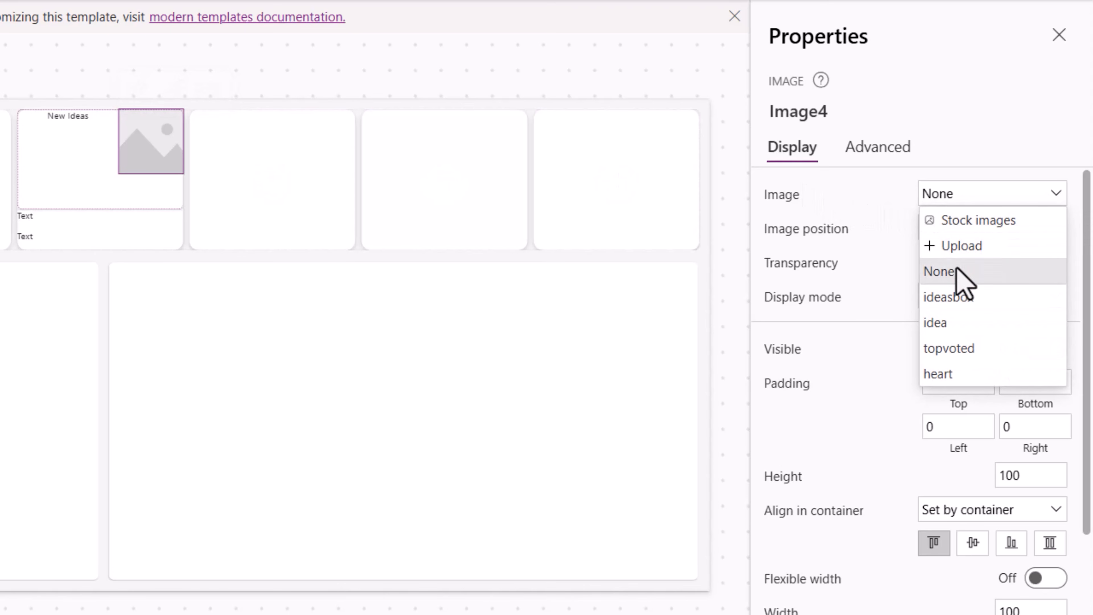
left_click(28, 280)
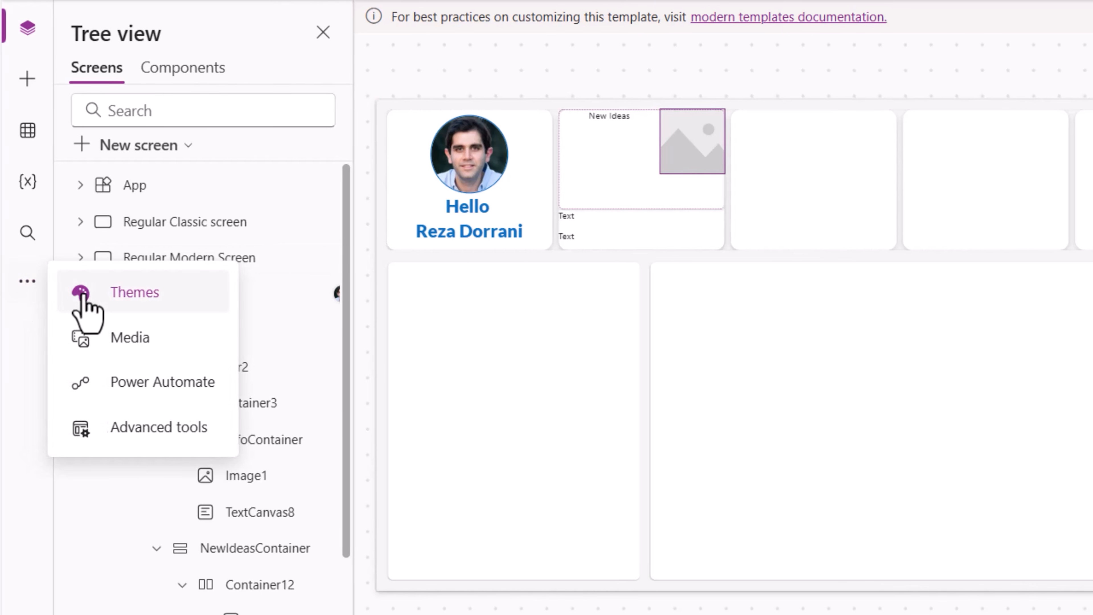
left_click(112, 337)
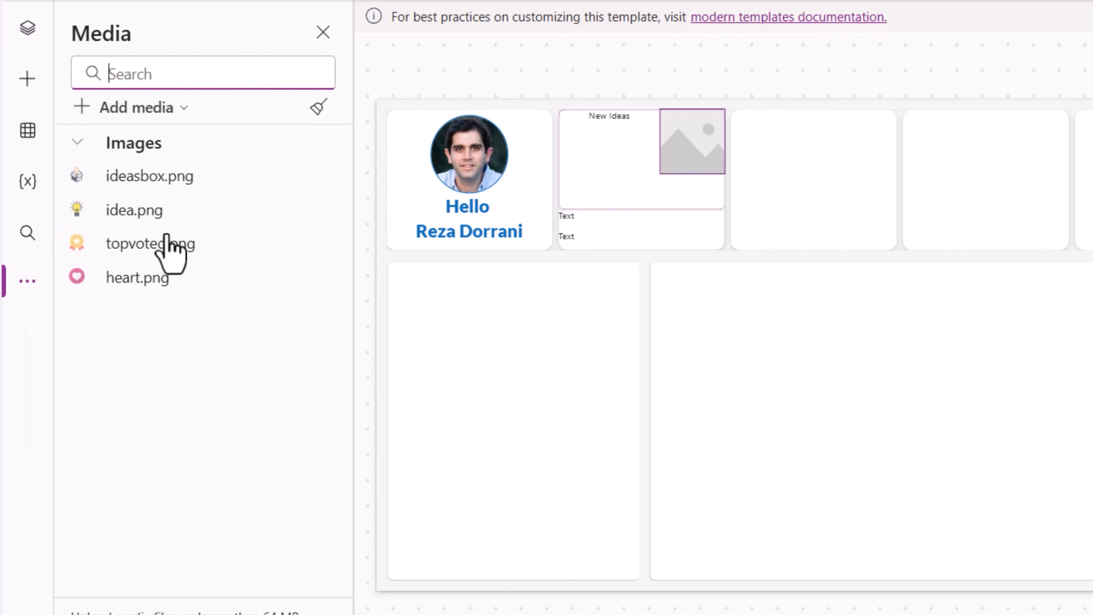
left_click(965, 197)
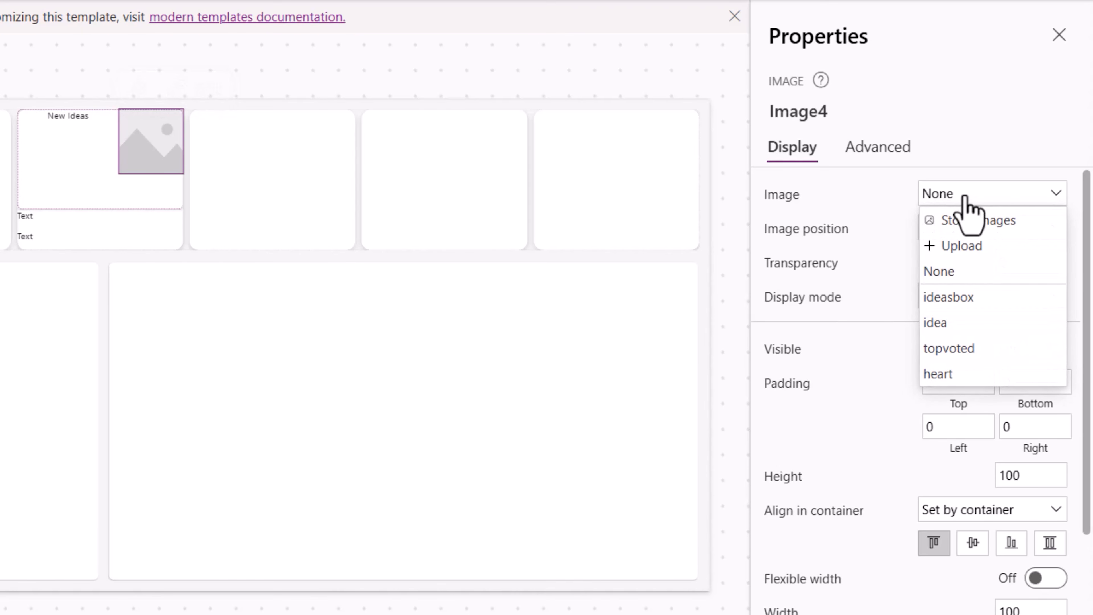
left_click(956, 323)
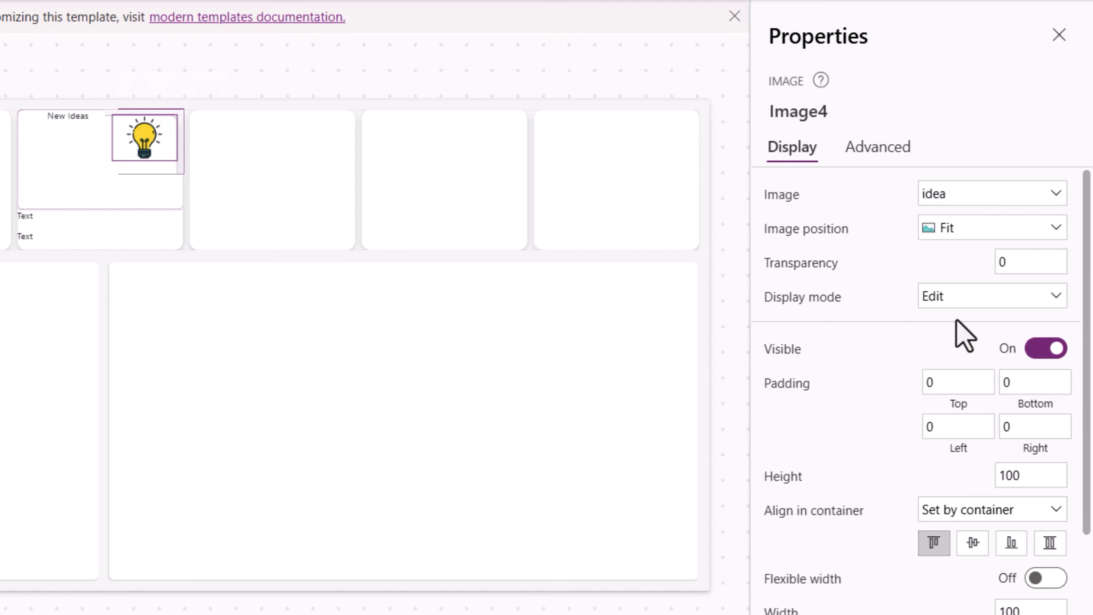
- Stretch the New Ideas text within its container and set its font size to 24
left_click(81, 125)
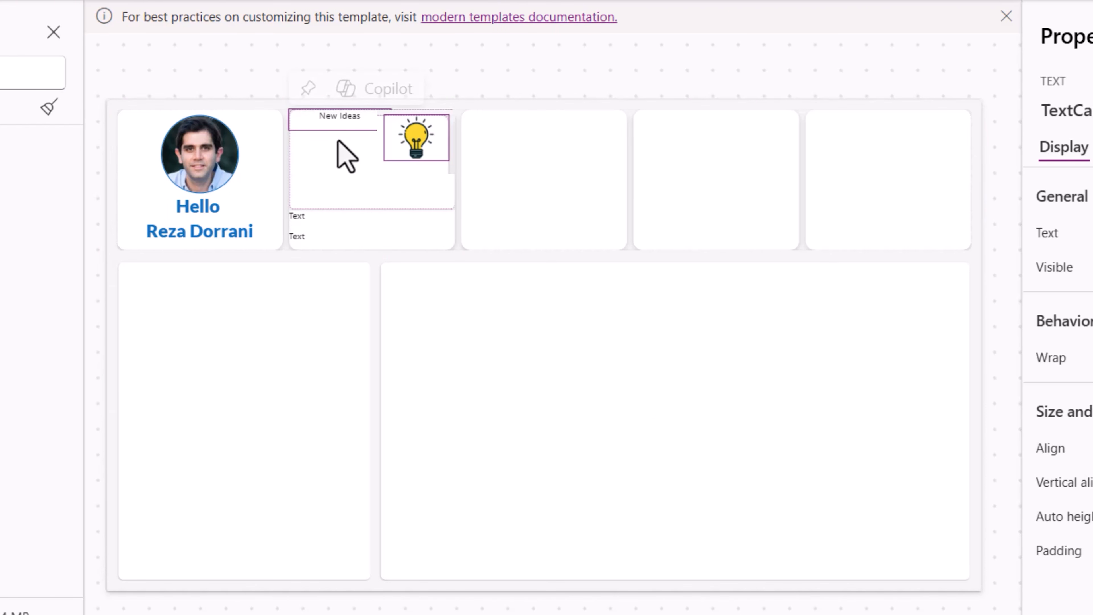
left_click(1050, 441)
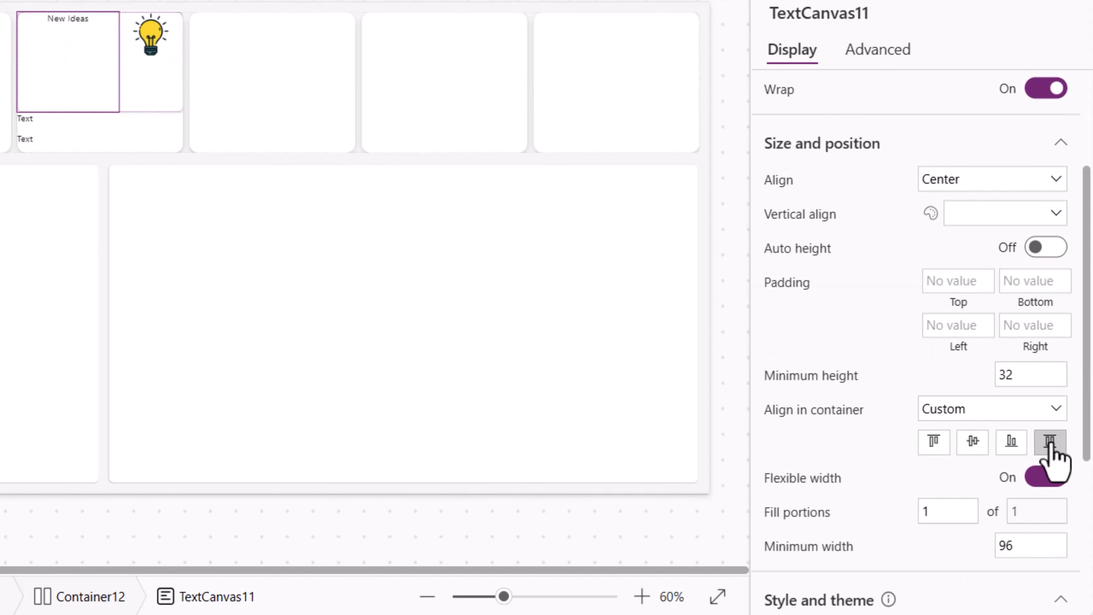
scroll(1047, 439, "down", 5)
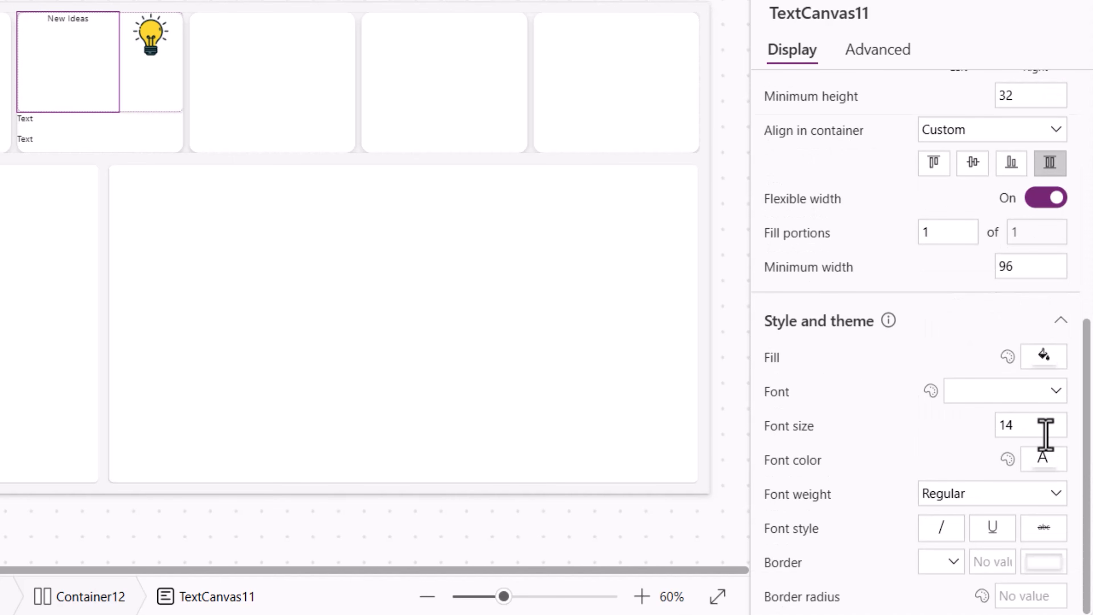
double_click(1045, 435)
type("24")
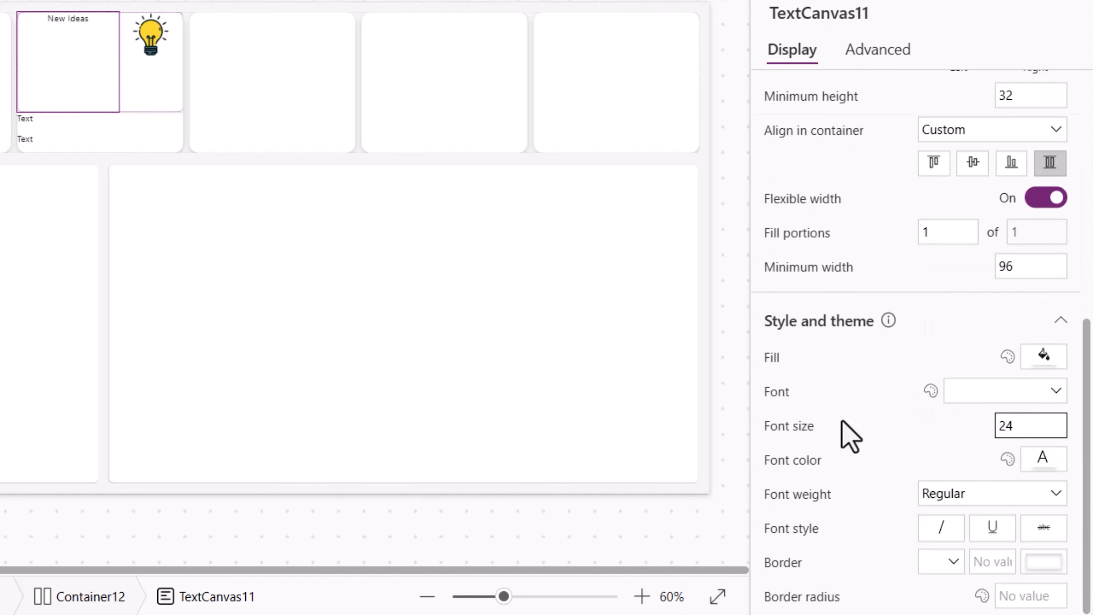
key("Return")
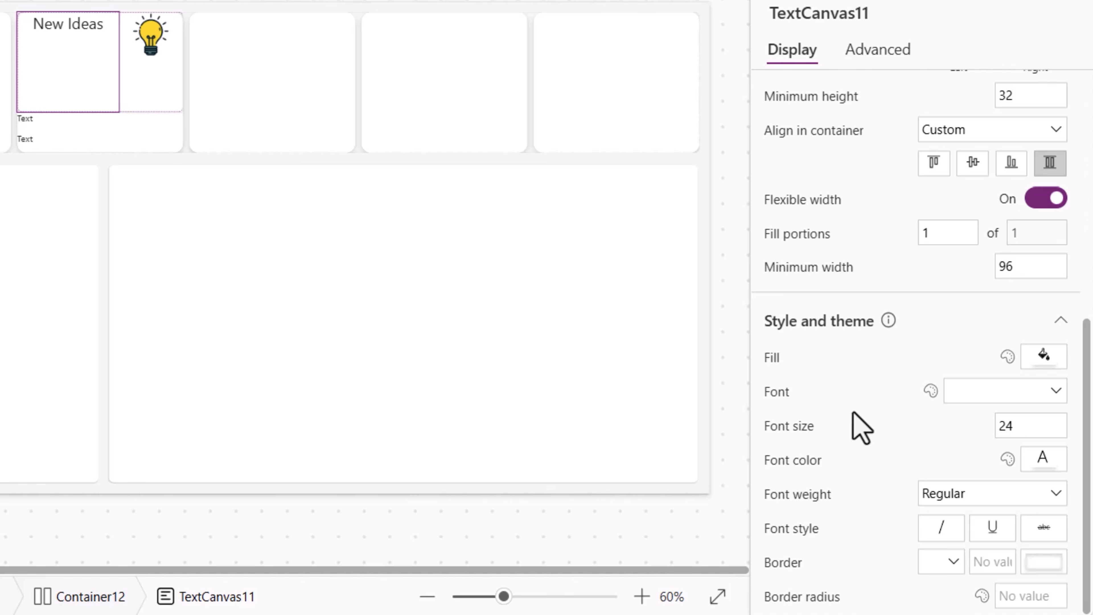
- Set the New Ideas text's top padding to 10
scroll(912, 460, "up", 8)
left_click(942, 452)
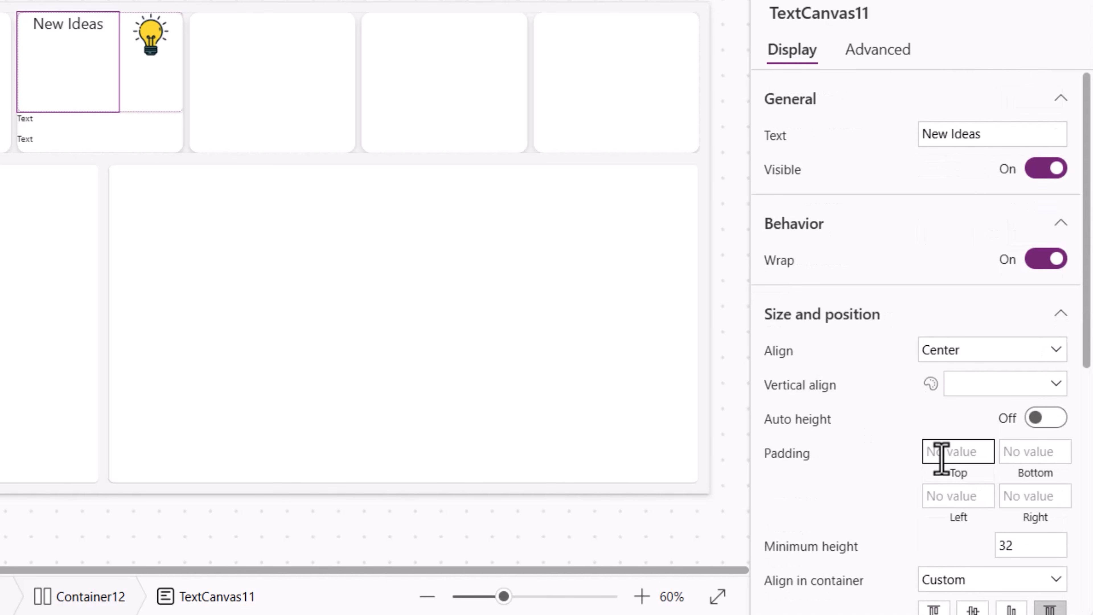
type("10")
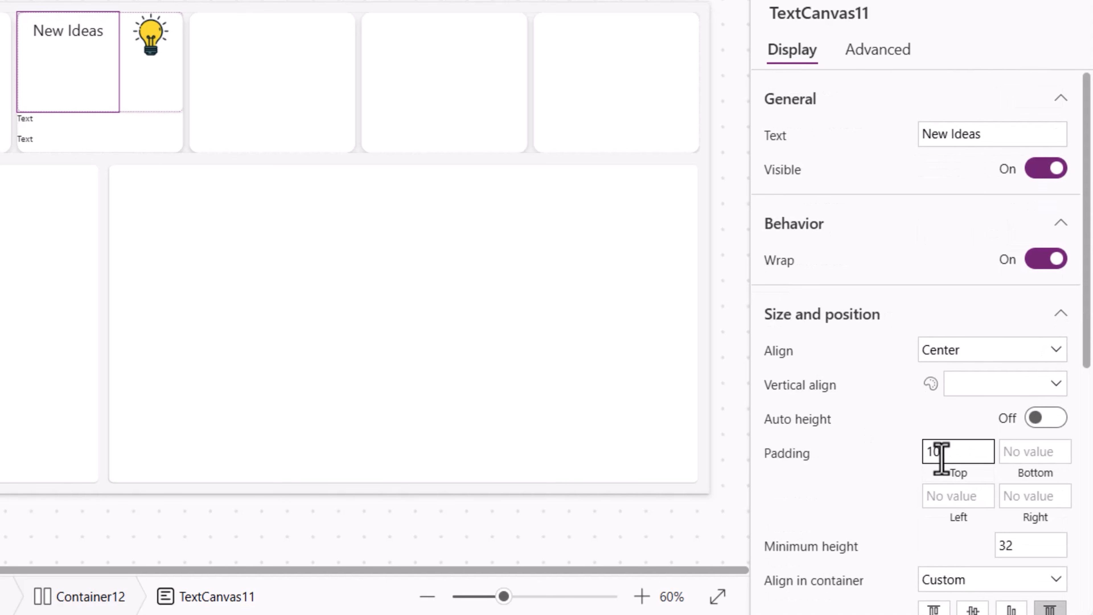
- Set the horizontal container Container12's height to 70
left_click(48, 497)
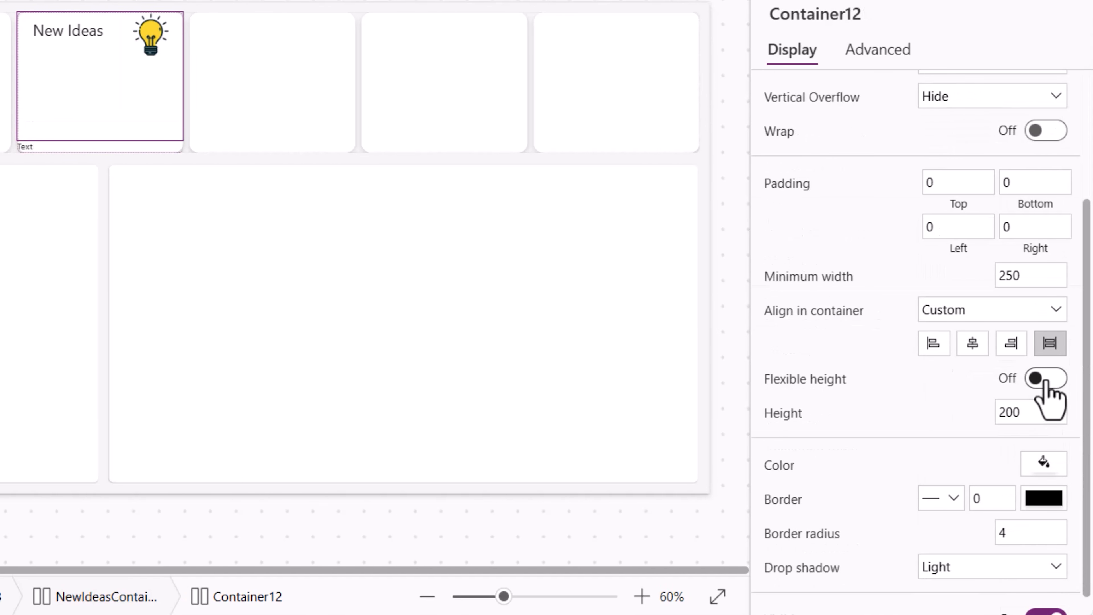
left_click_drag(1041, 409, 1006, 411)
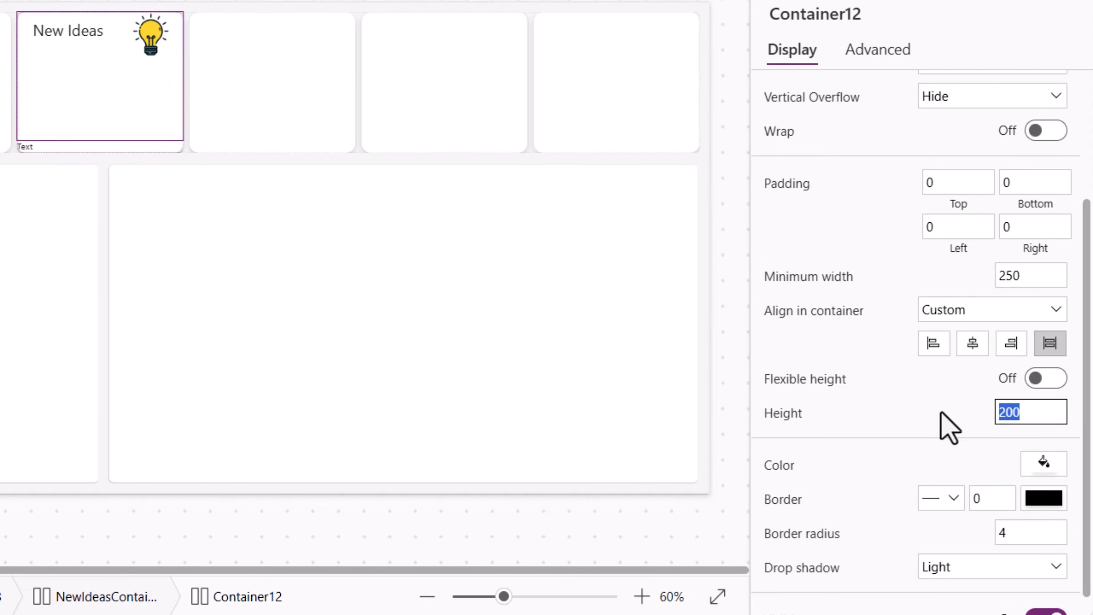
type("70")
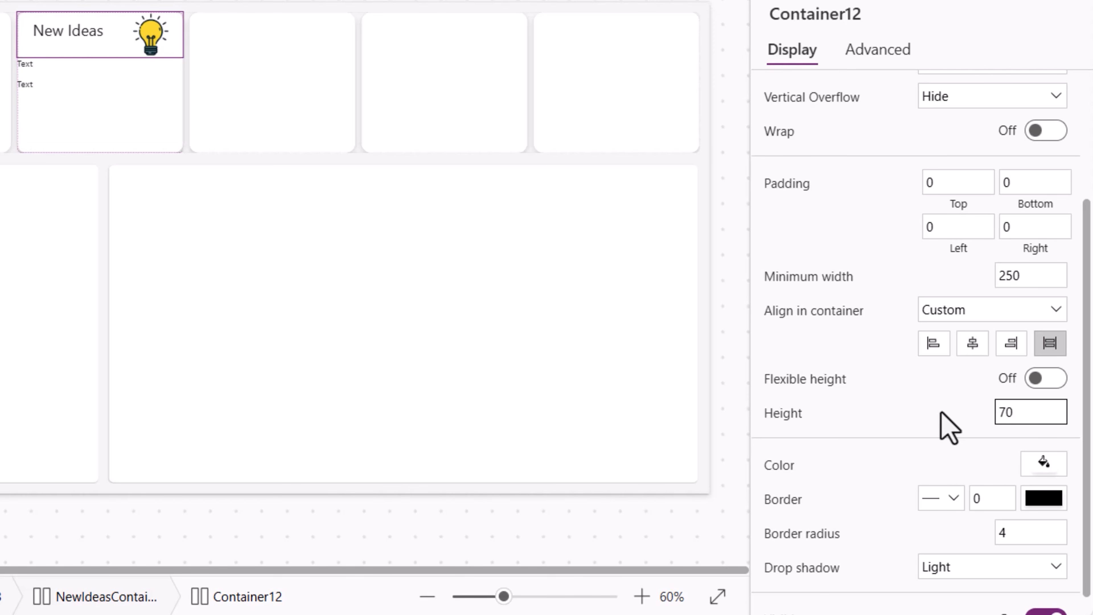
- Set the first Text control under the header to "5" with font size 40
left_click(38, 71)
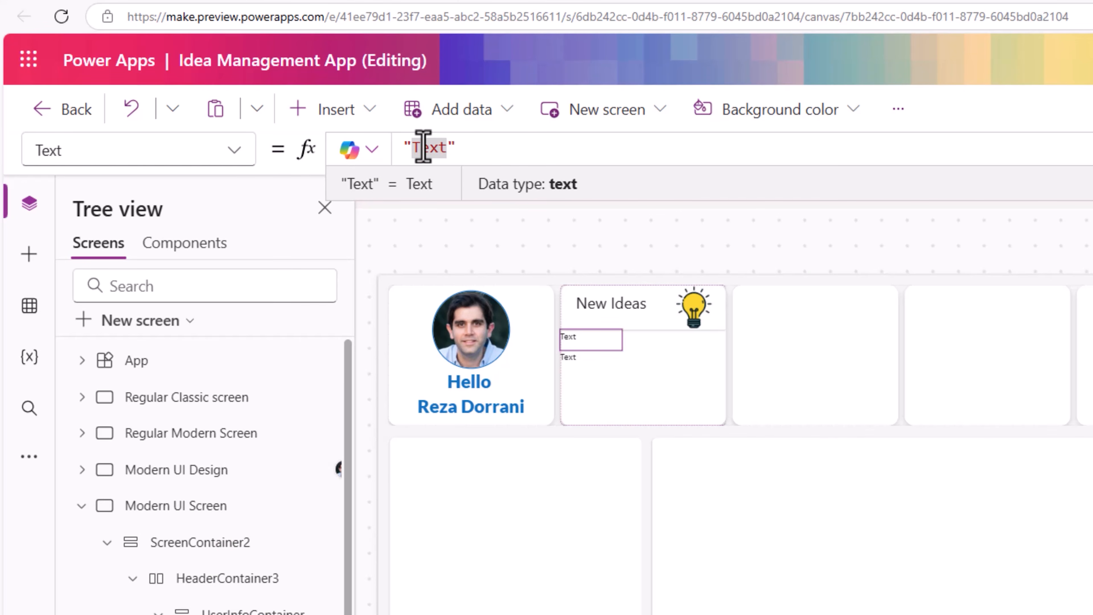
type("5")
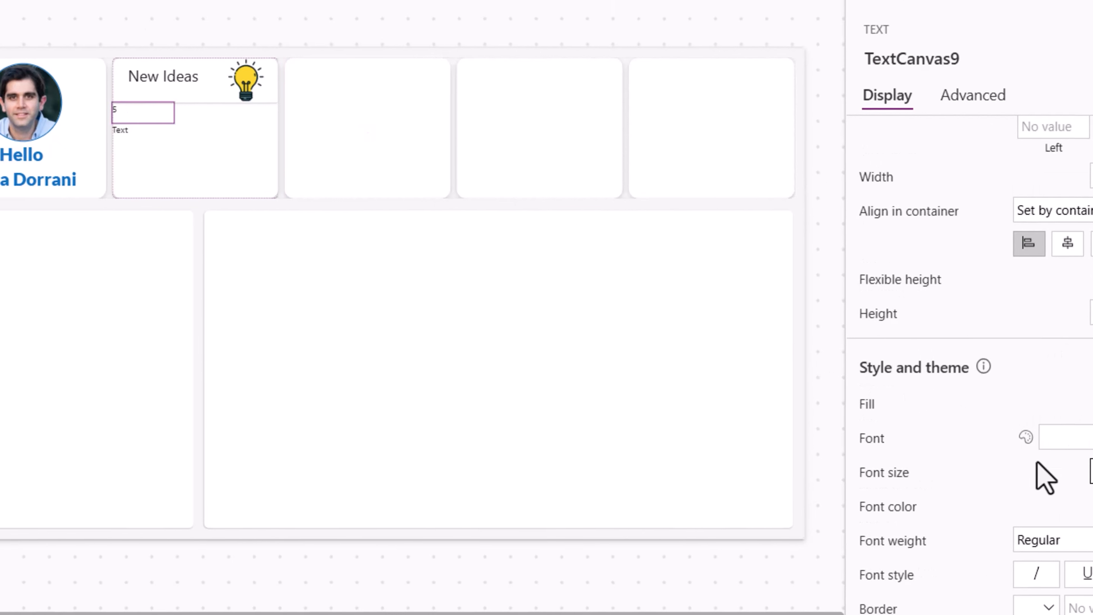
type("40")
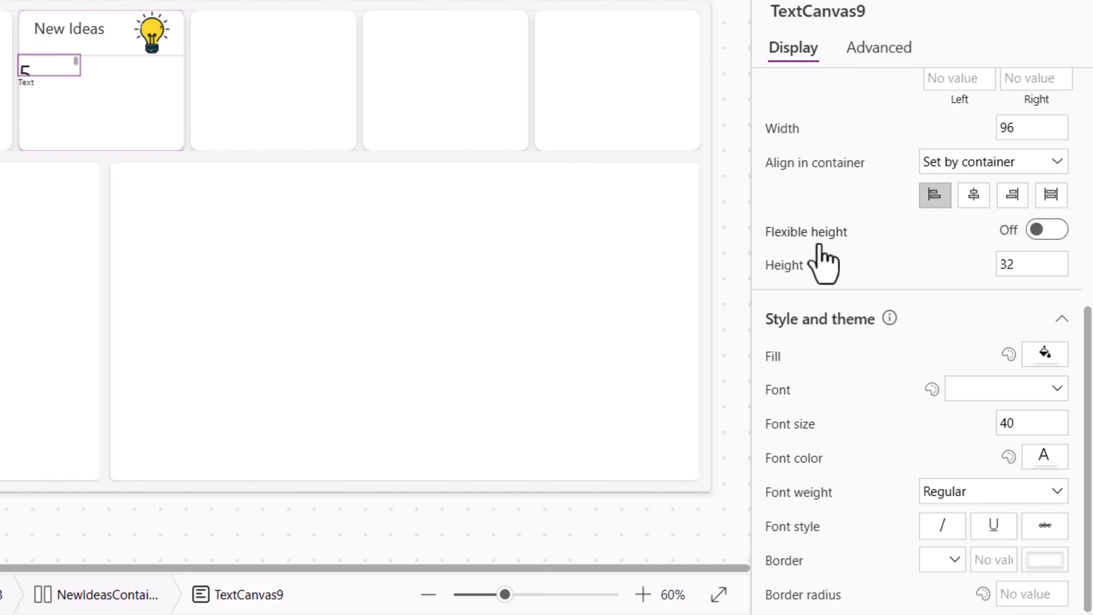
- Turn on flexible height for the 5 text and set its left padding to 2
left_click(1050, 230)
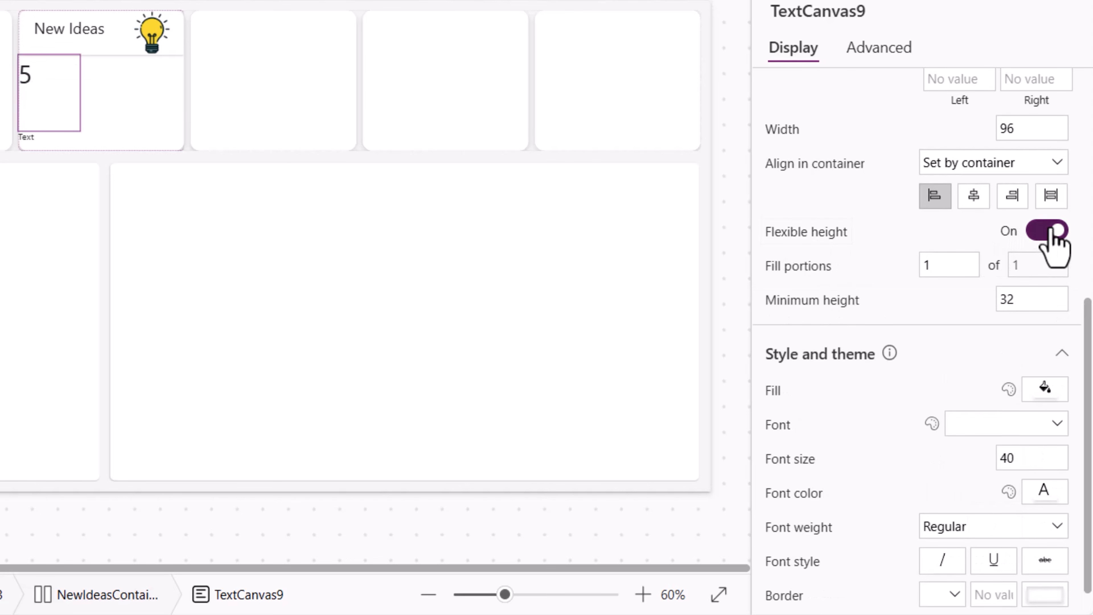
scroll(989, 241, "up", 4)
left_click(954, 249)
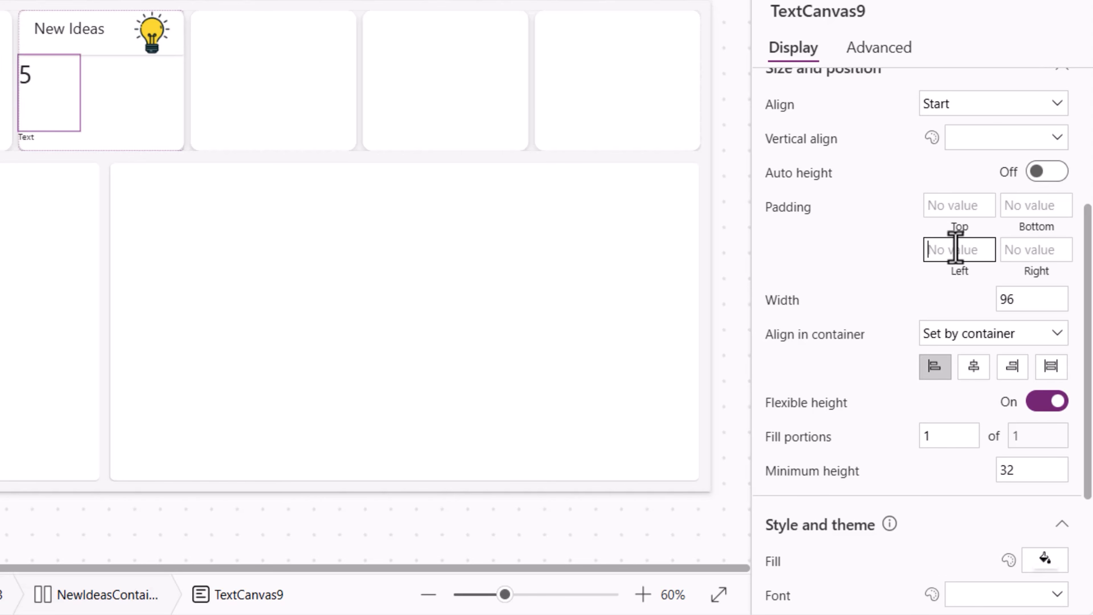
type("20")
left_click(925, 280)
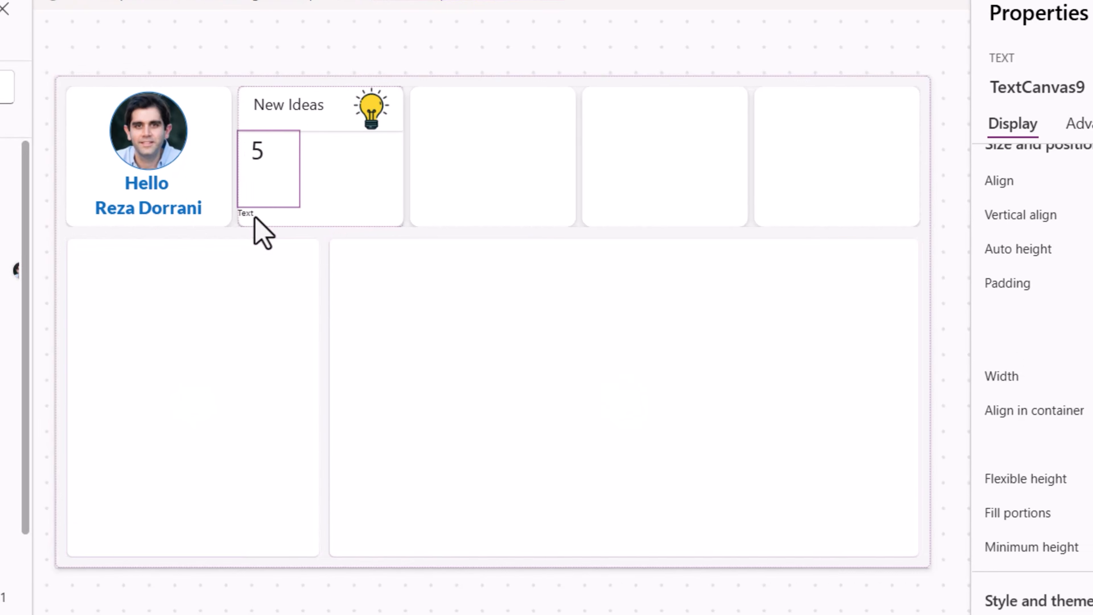
- Stretch the lower text control across the New Ideas card and set its text to "Ideas submitted in last 7 days"
left_click(41, 136)
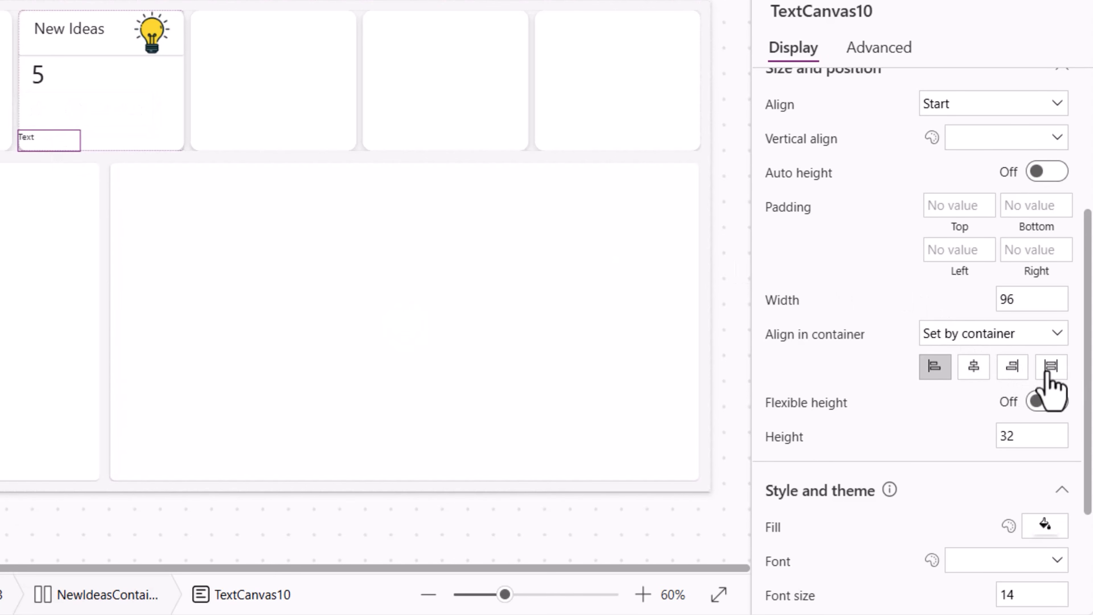
left_click(1049, 367)
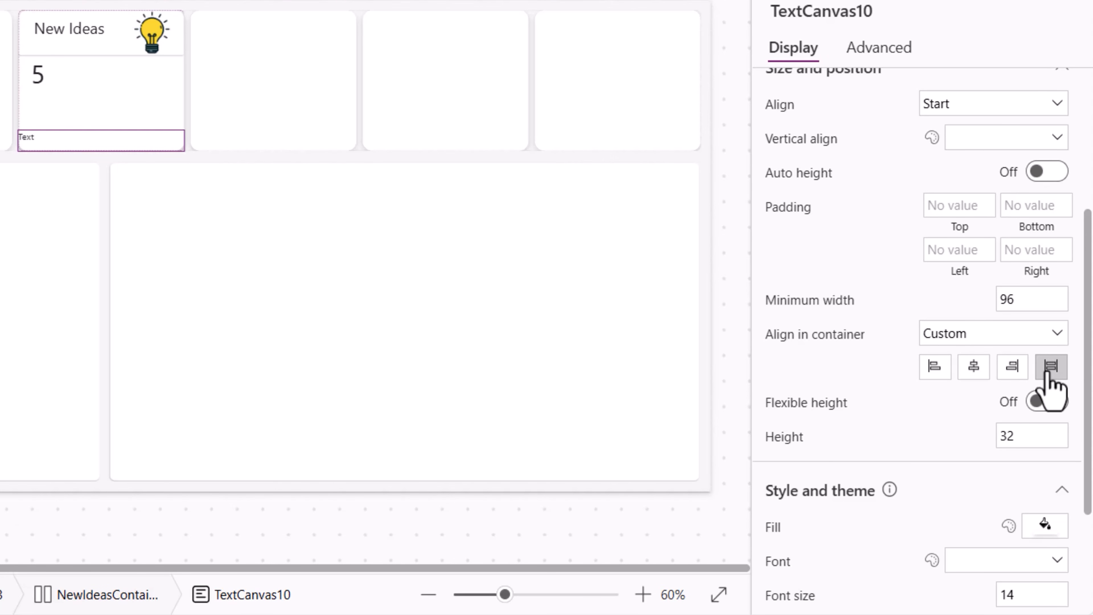
double_click(434, 146)
type("I")
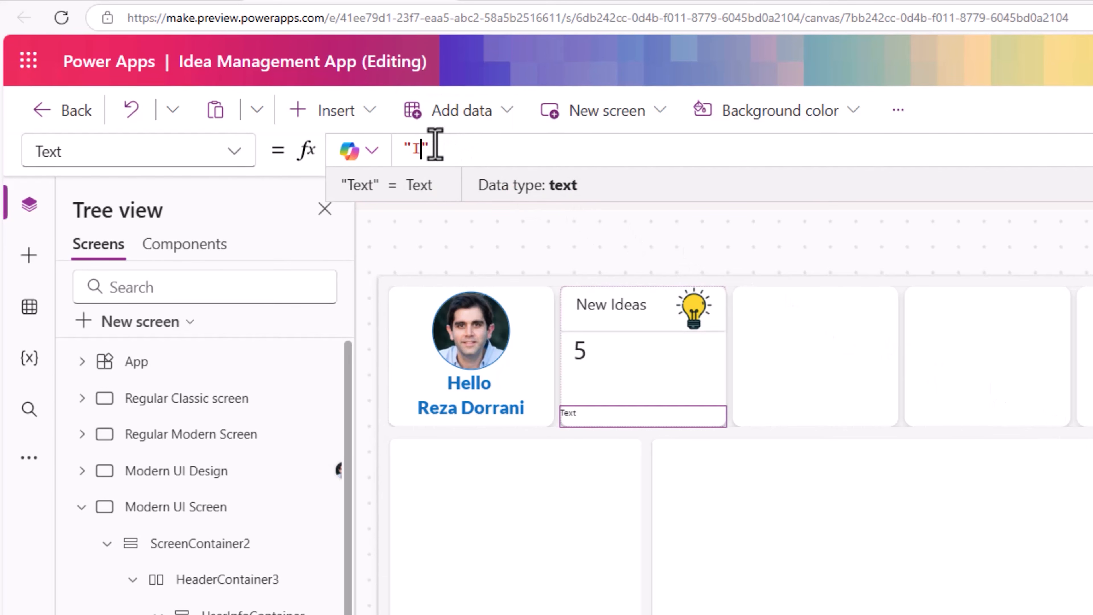
type("deas submitted in ")
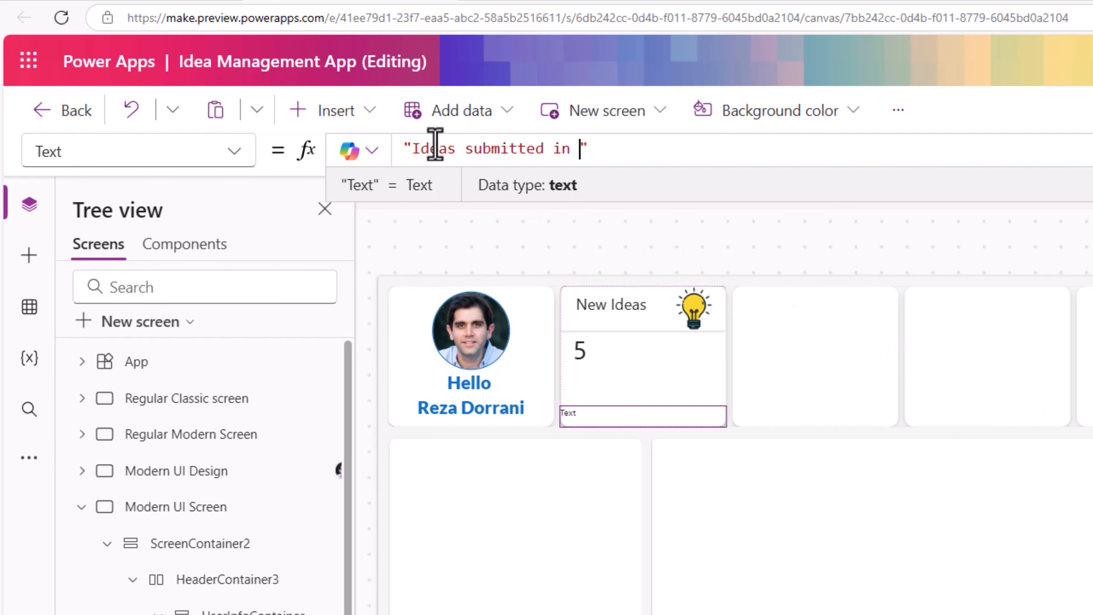
type("last 7 d")
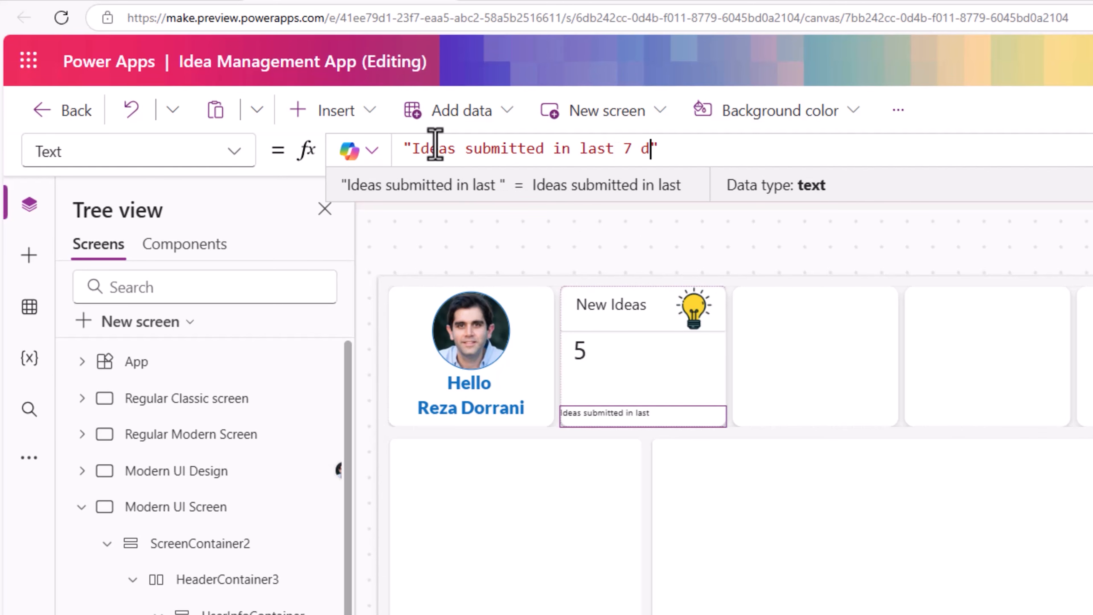
type("ays")
- Set the 5 text's font size to 80 and stretch it to fill the card's width
left_click(588, 350)
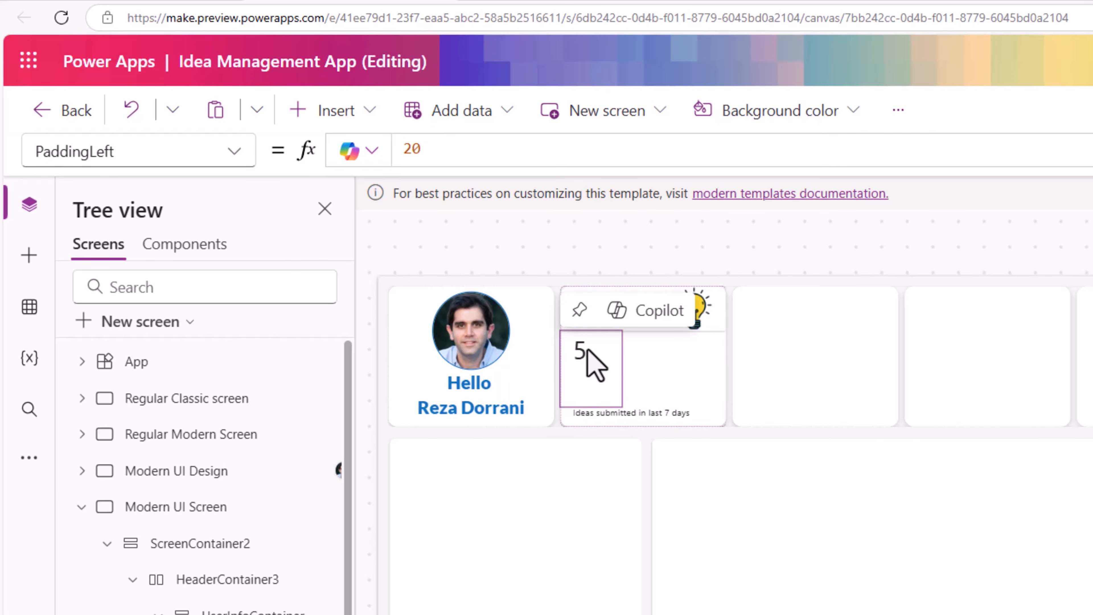
left_click_drag(1027, 458, 977, 454)
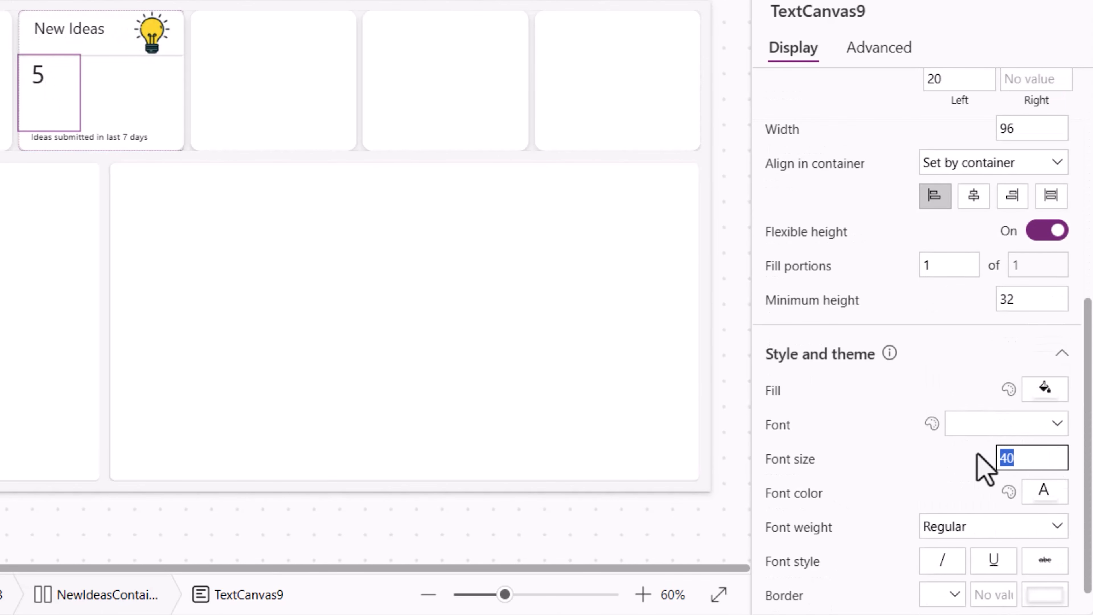
key("Return")
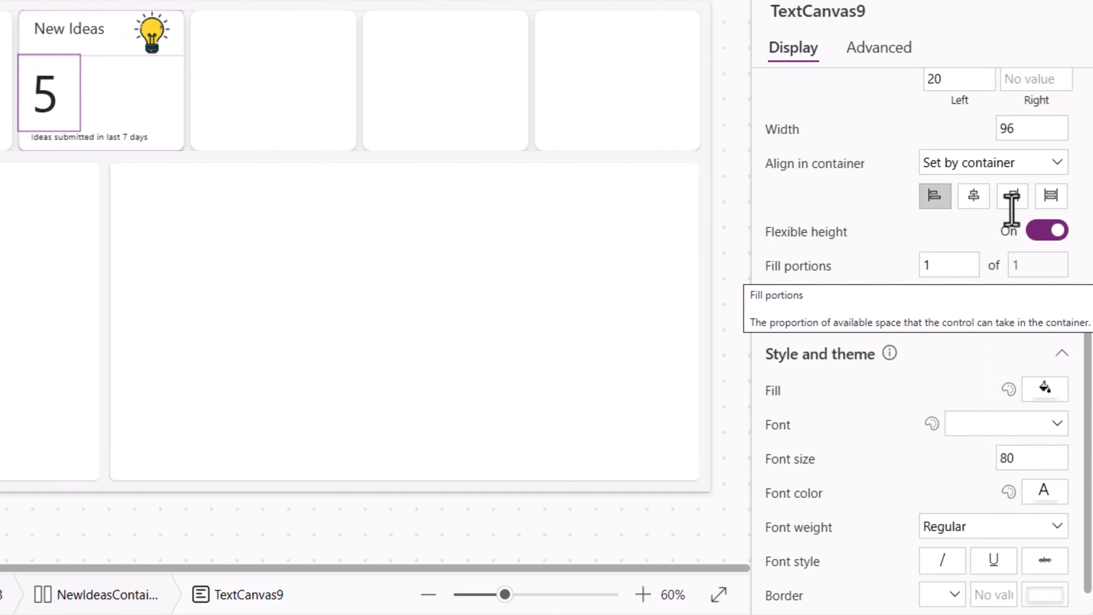
left_click(1051, 196)
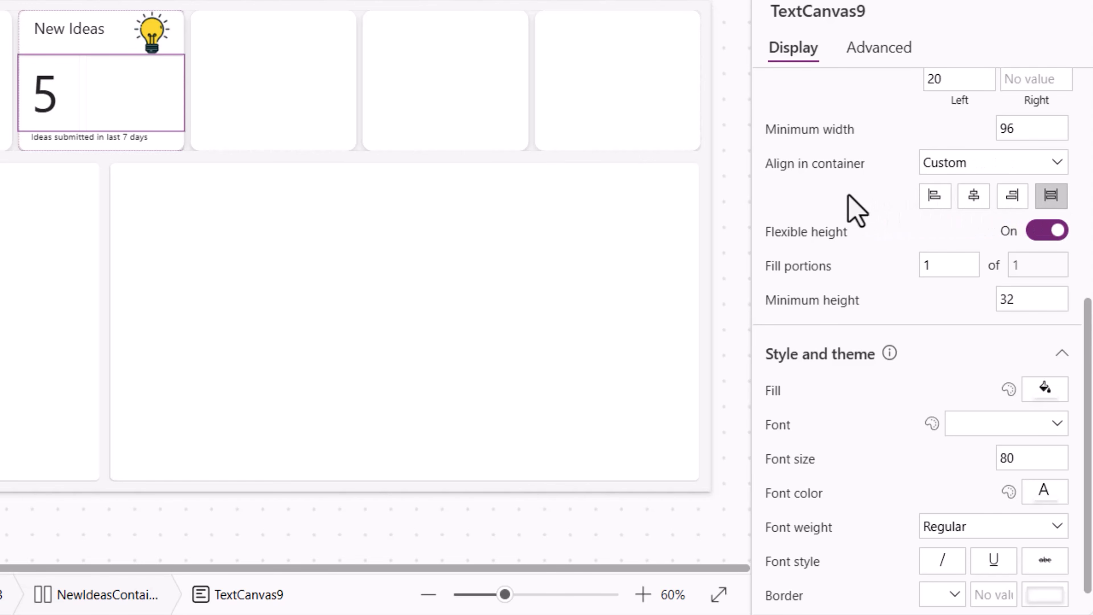
- Fill the NewIdeasContainer card with the orange theme color RGBA(240, 98, 15, 1)
scroll(208, 349, "down", 2)
left_click(252, 284)
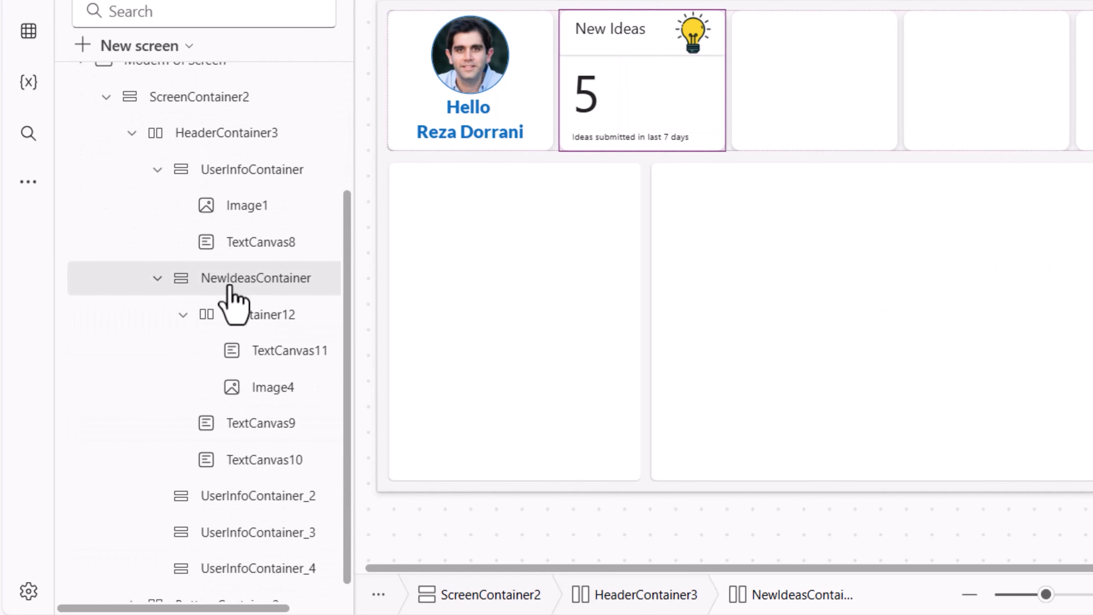
left_click(1054, 439)
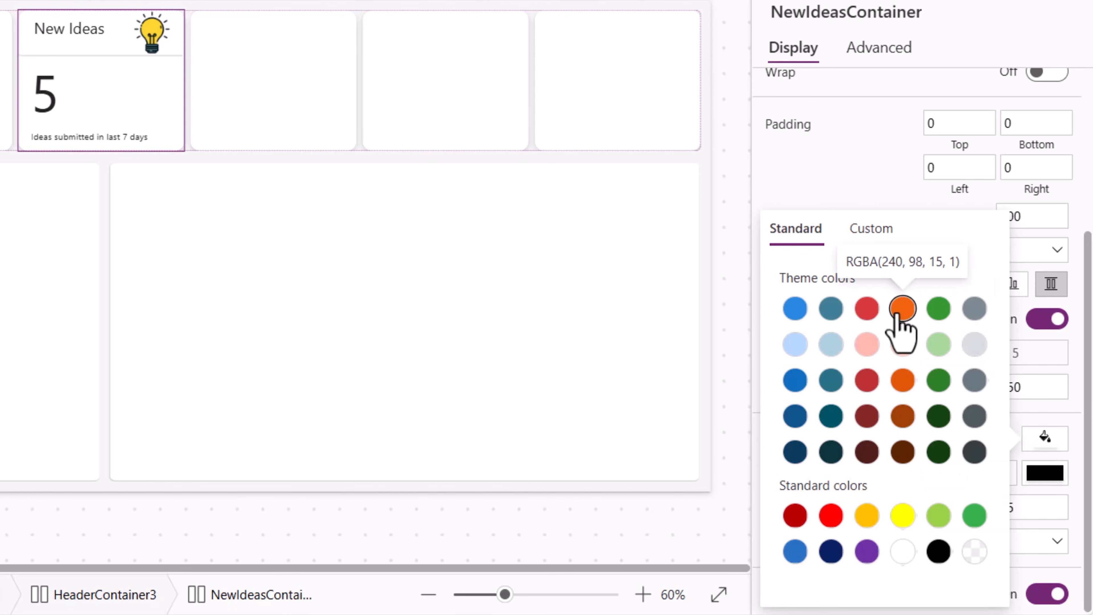
left_click(902, 308)
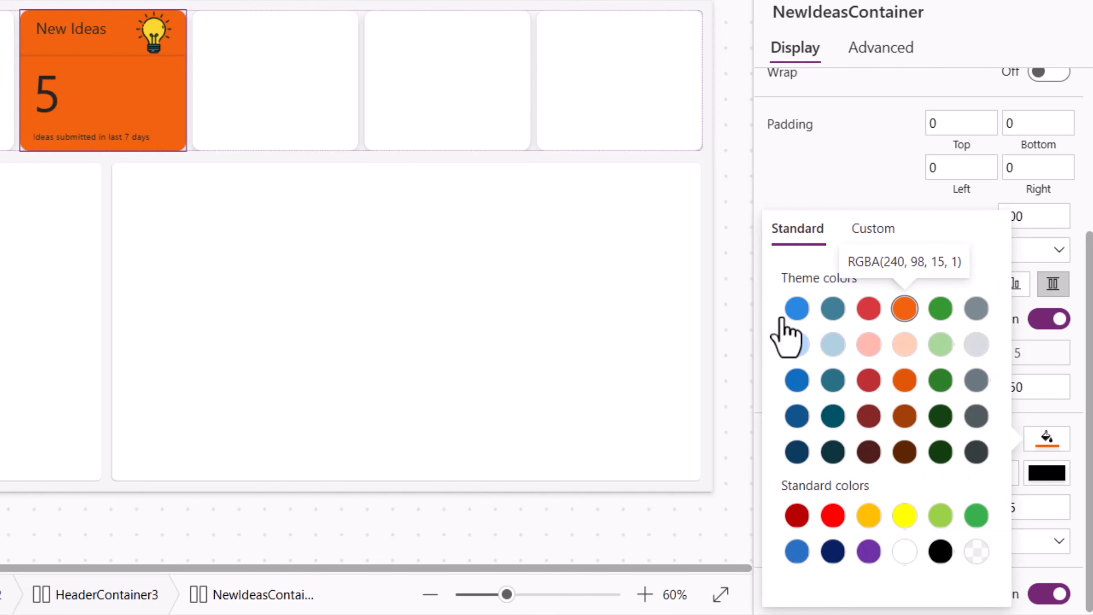
- Set the New Ideas heading's font color to white and close the preview
left_click(233, 353)
scroll(1032, 431, "down", 5)
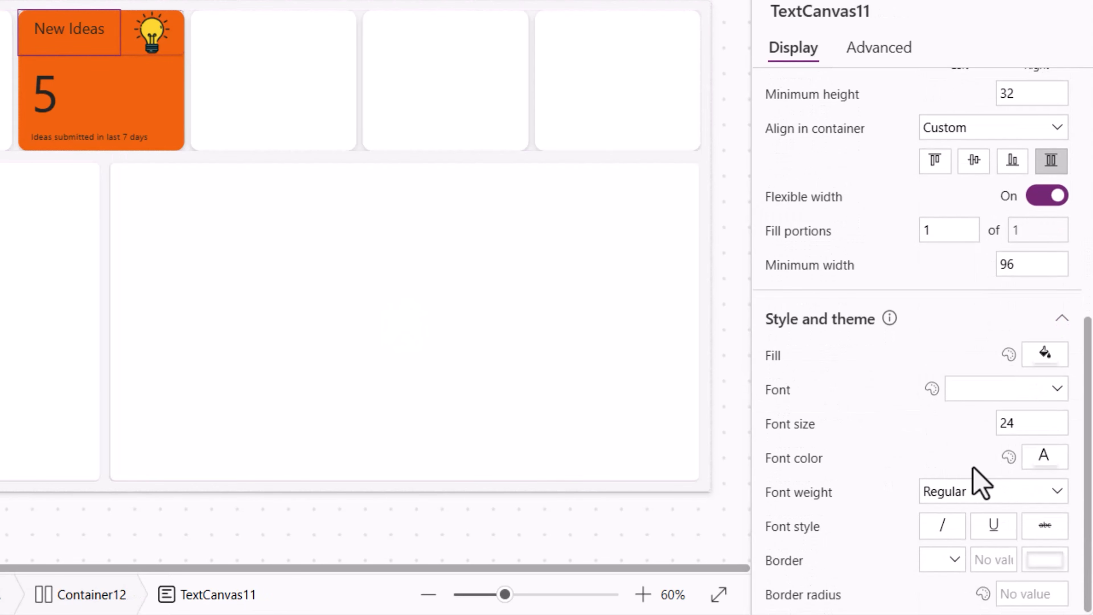
left_click(1044, 457)
left_click(902, 552)
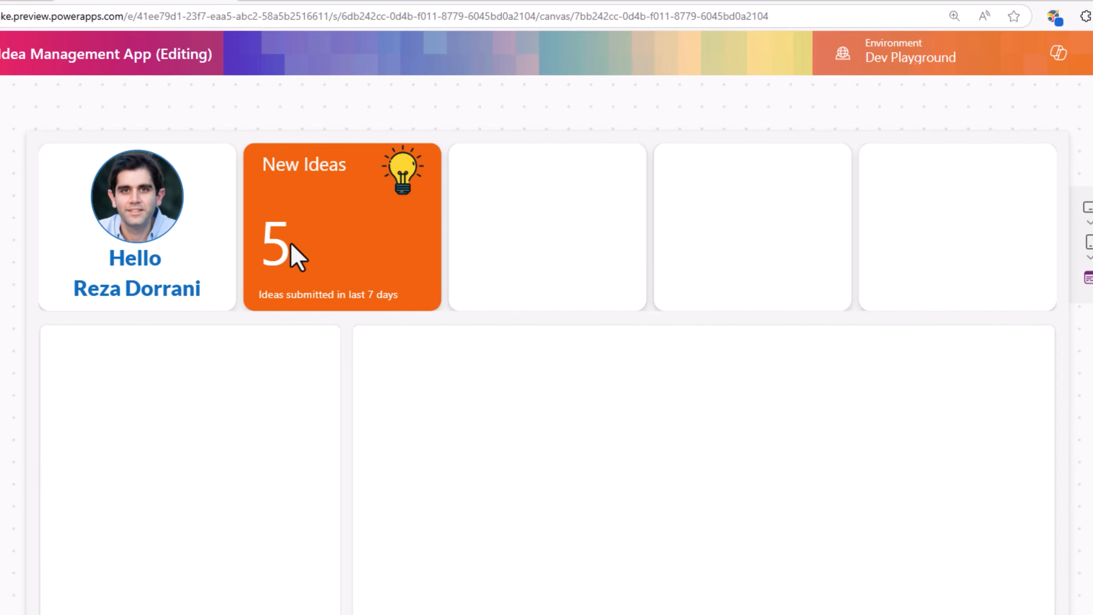
key("Escape")
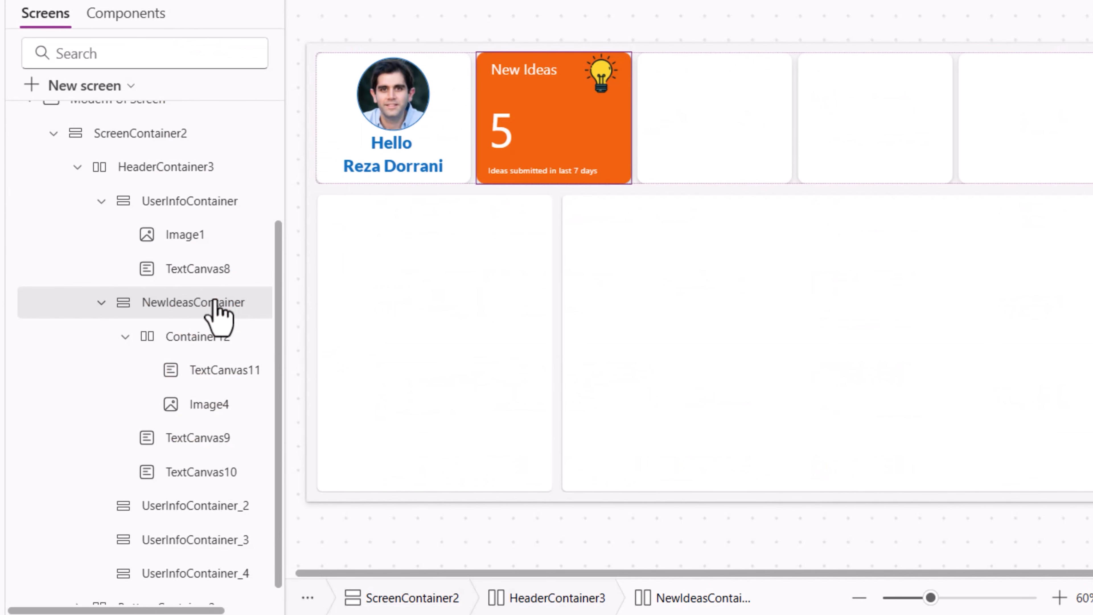
- Delete the empty UserInfoContainer_2 and UserInfoContainer_3 cards from the header
left_click(189, 517)
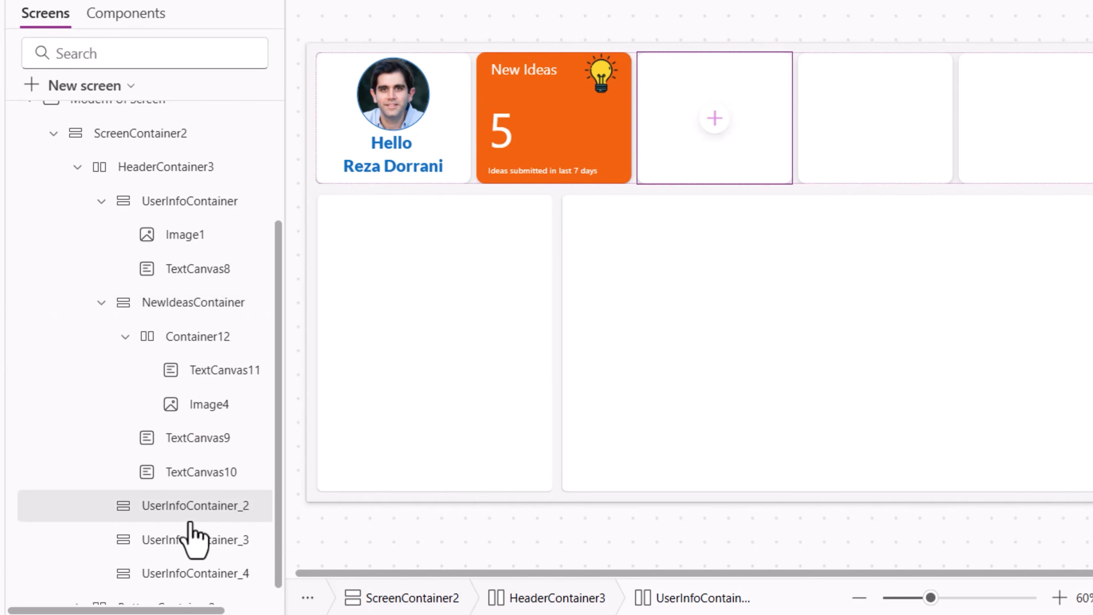
key("Delete")
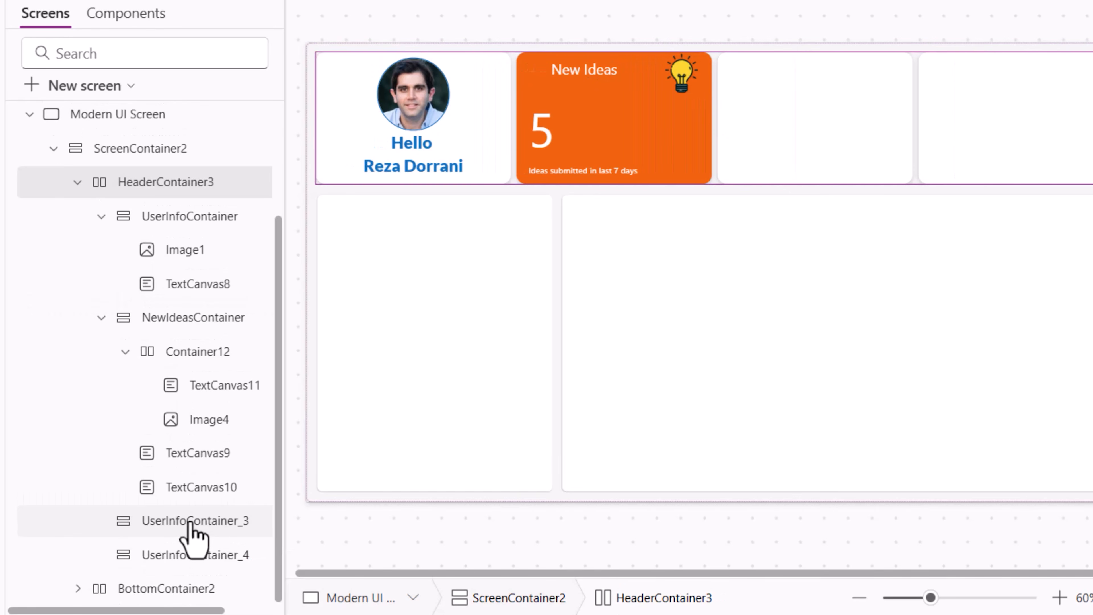
left_click(189, 522)
key("Delete")
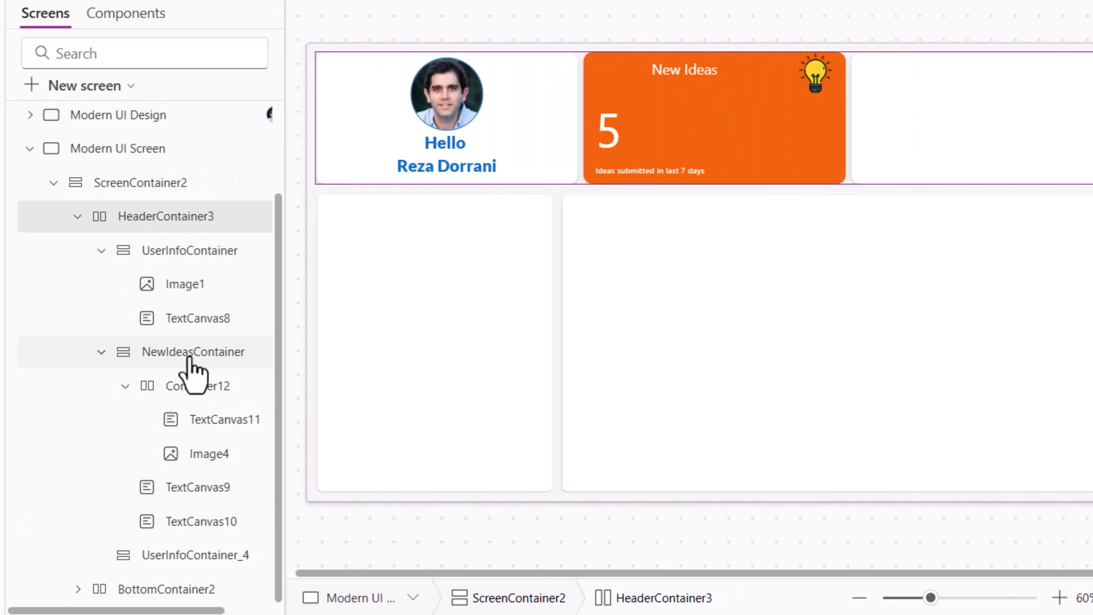
- Paste two copies of NewIdeasContainer into HeaderContainer3
left_click(191, 366)
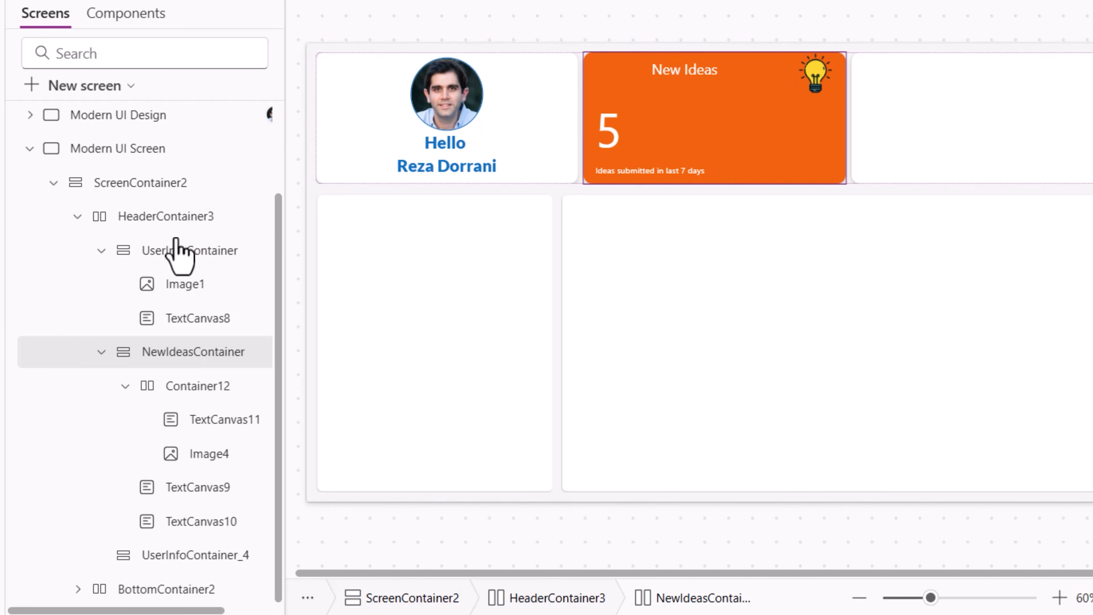
left_click(176, 225)
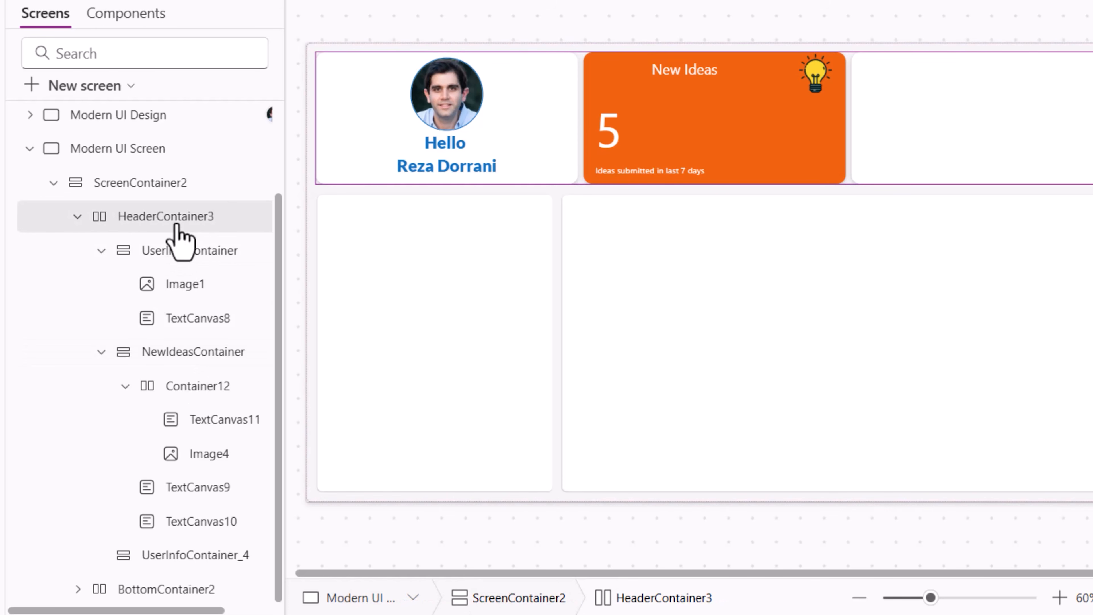
key("ctrl+v")
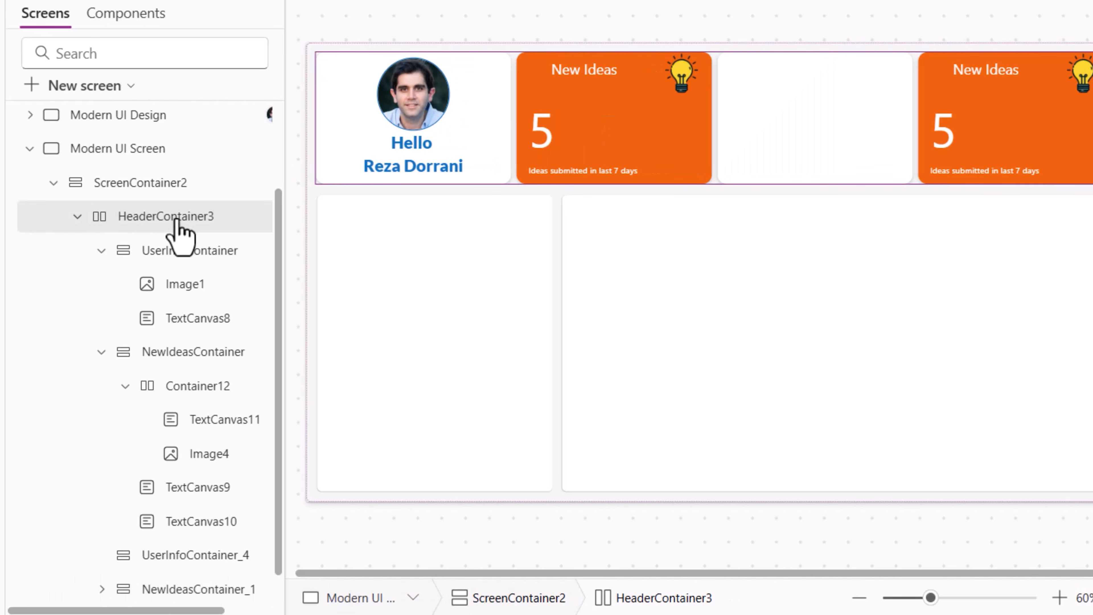
key("ctrl+v")
- Move NewIdeasContainer_1 and NewIdeasContainer_2 above UserInfoContainer_4 in the tree
scroll(185, 478, "down", 2)
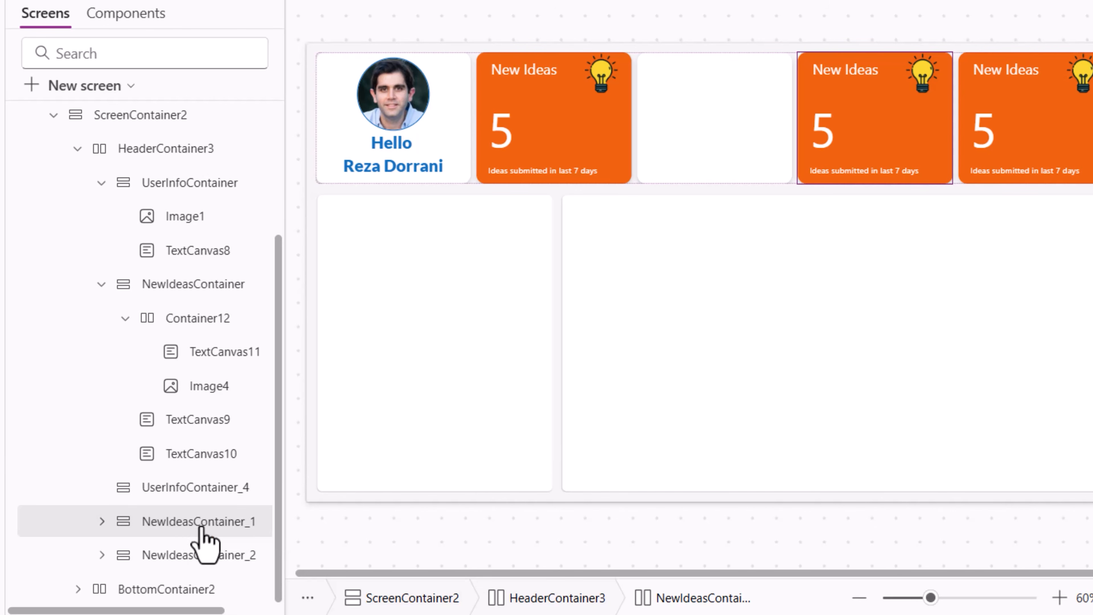
left_click_drag(202, 525, 188, 477)
left_click_drag(208, 578, 200, 517)
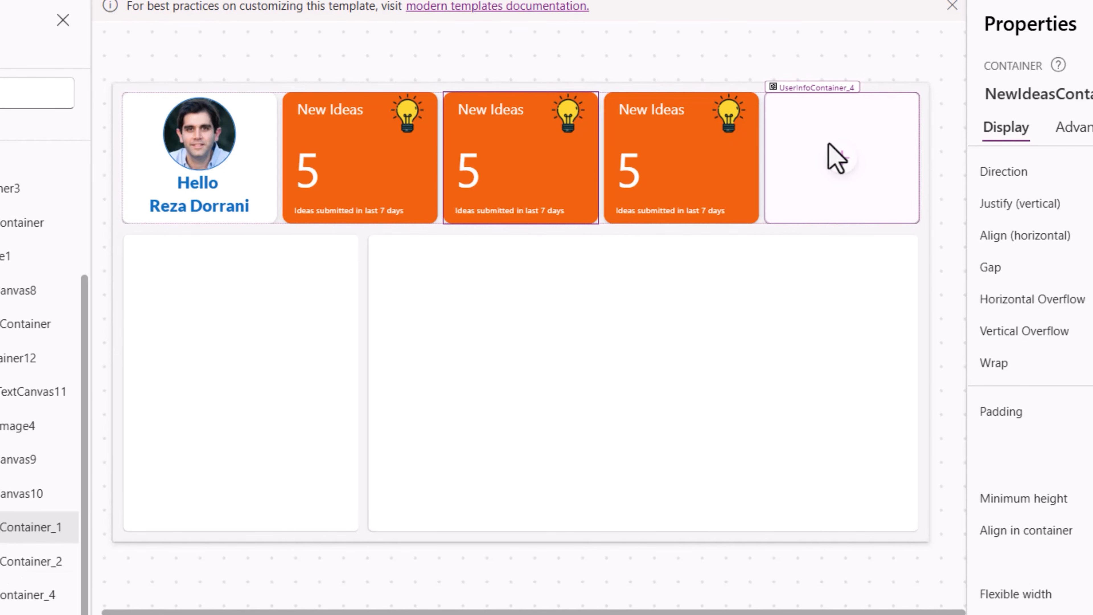
- Set the first copied card's heading to "Top Voted" and its number to "3"
left_click(529, 148)
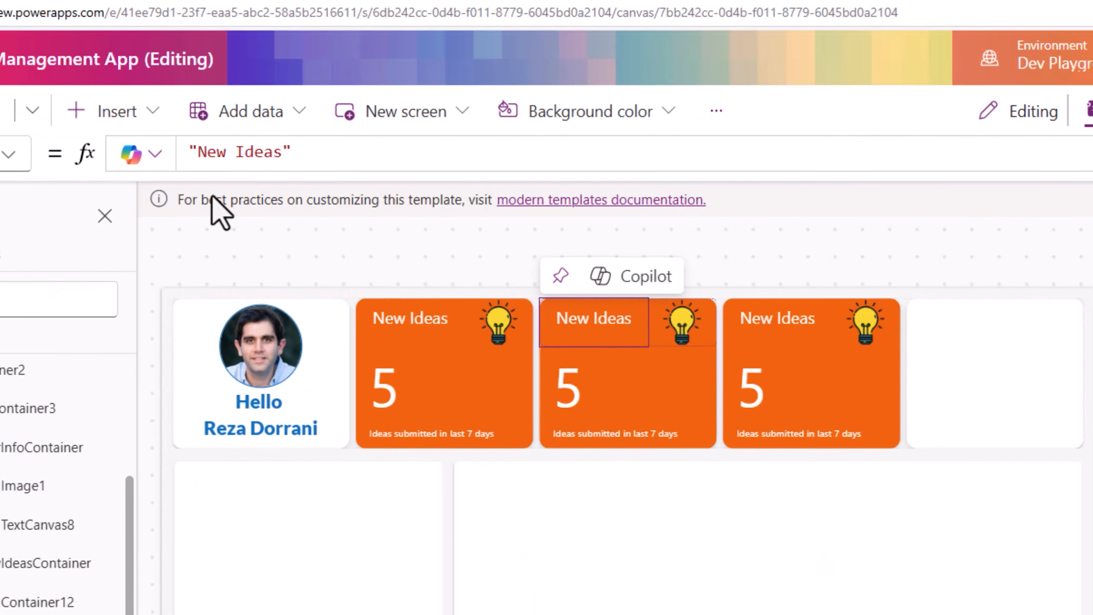
type("Top Voted")
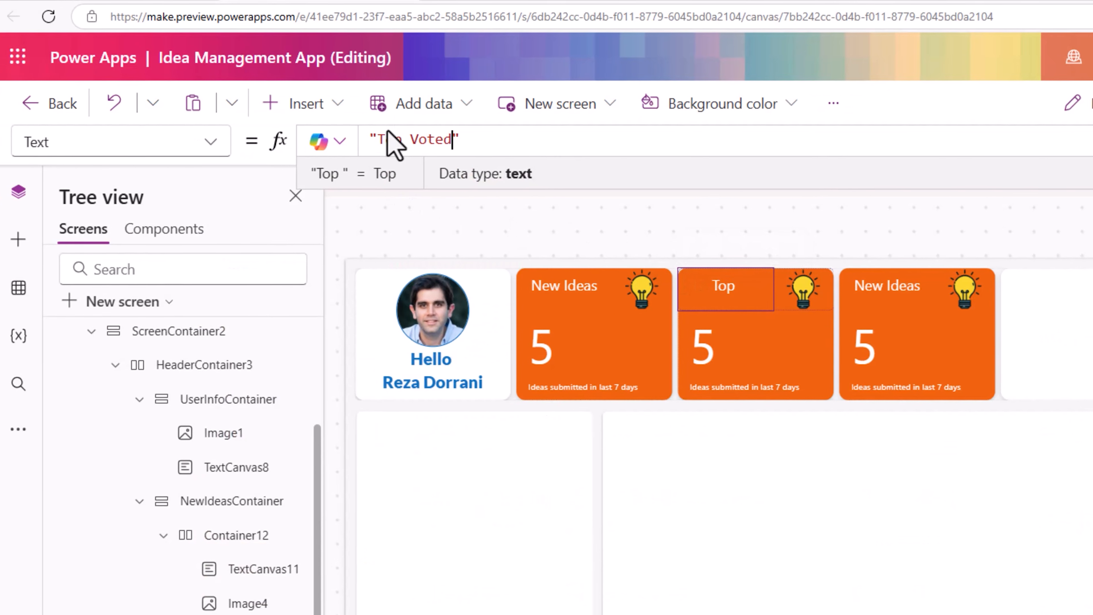
key("Tab")
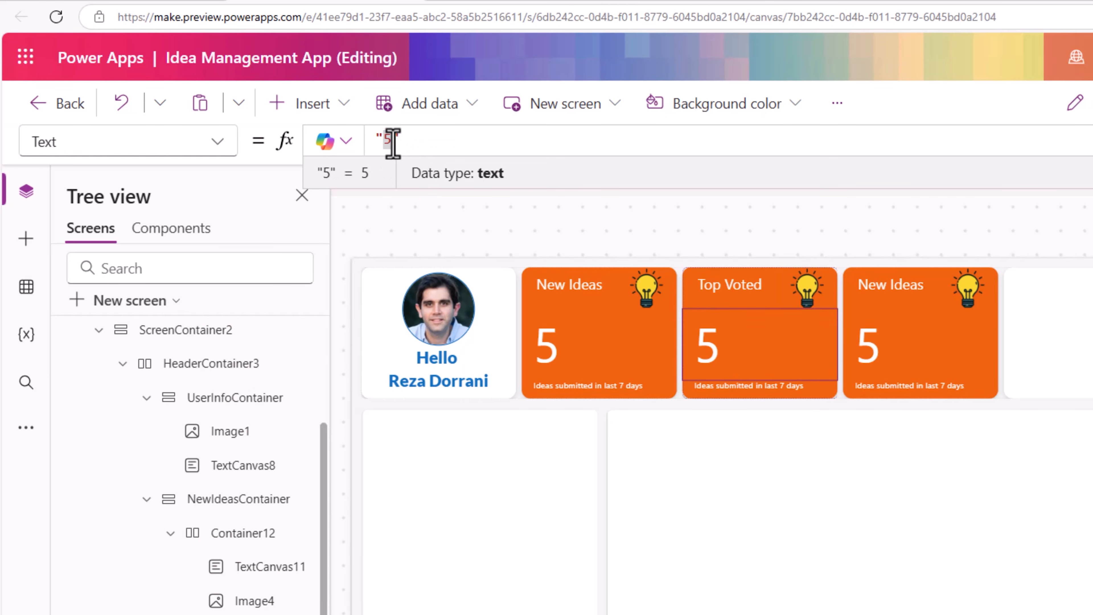
type("3")
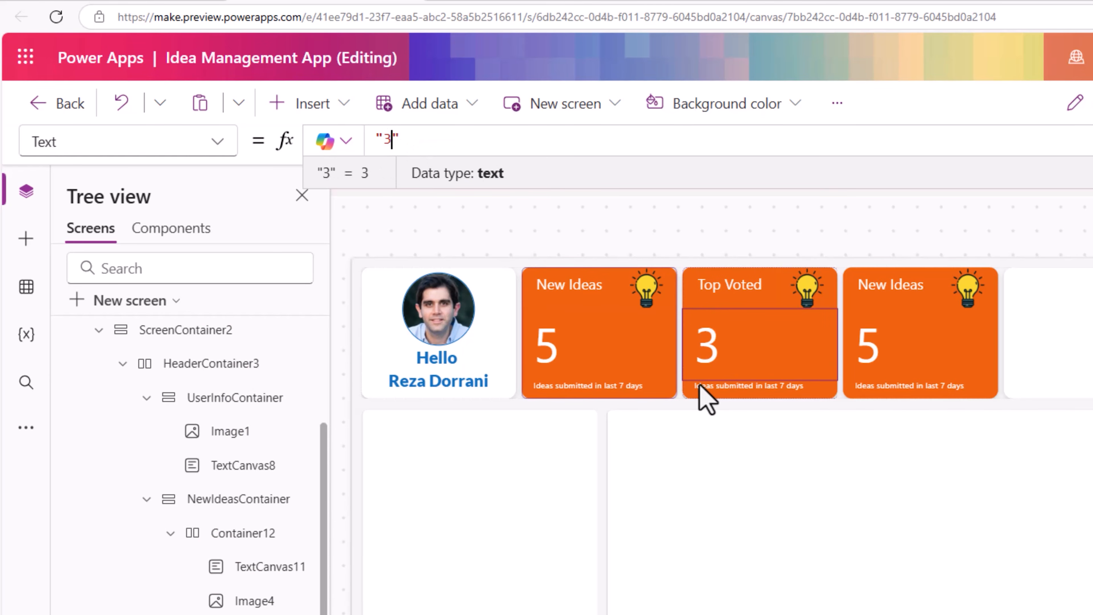
- Change the Top Voted card's caption to "Ideas liked most"
left_click(700, 386)
left_click_drag(433, 139, 627, 139)
key("BackSpace")
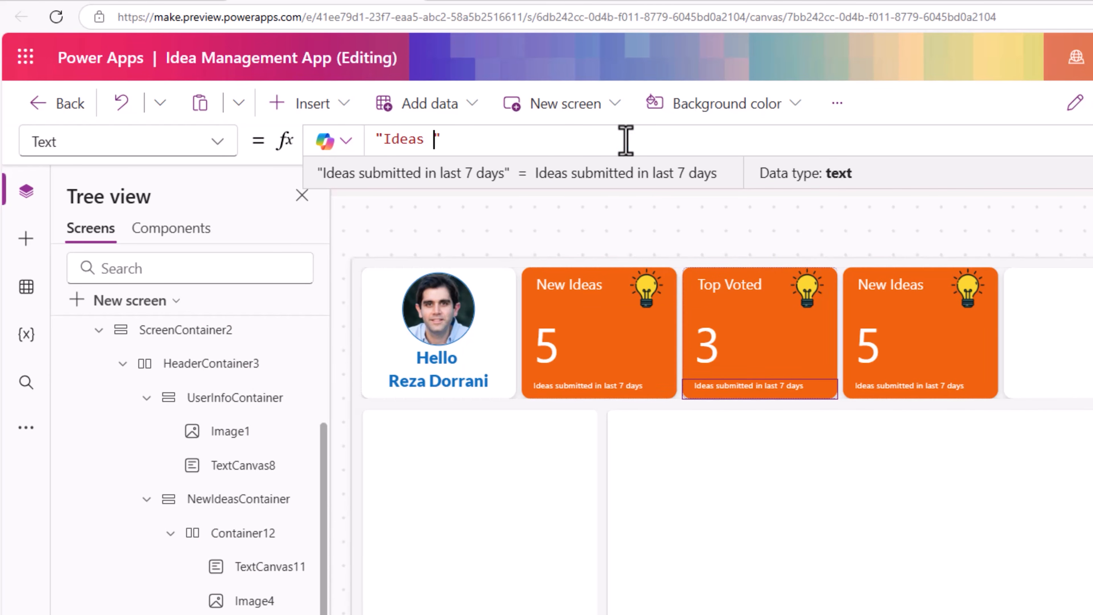
type("liked most")
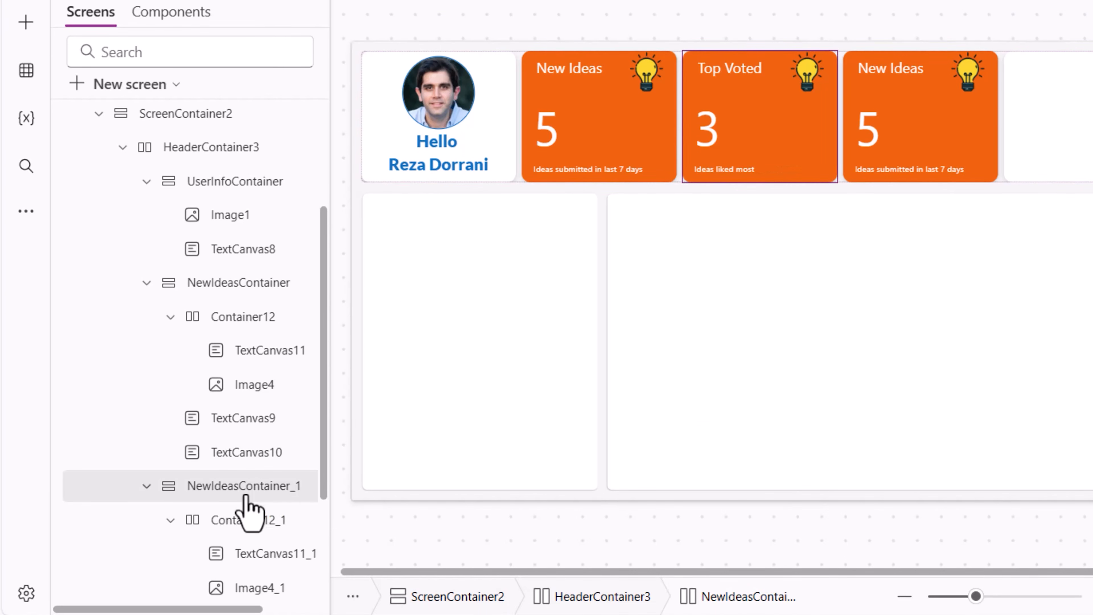
- Rename NewIdeasContainer_1 to TopVotedContainer
double_click(245, 495)
type("TopVo")
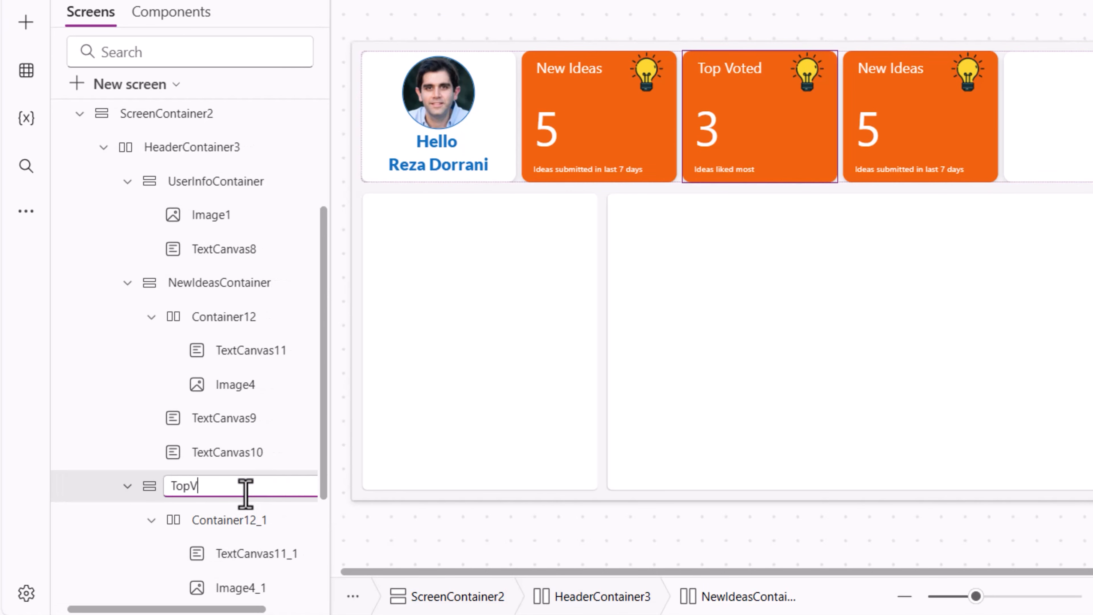
key("Return")
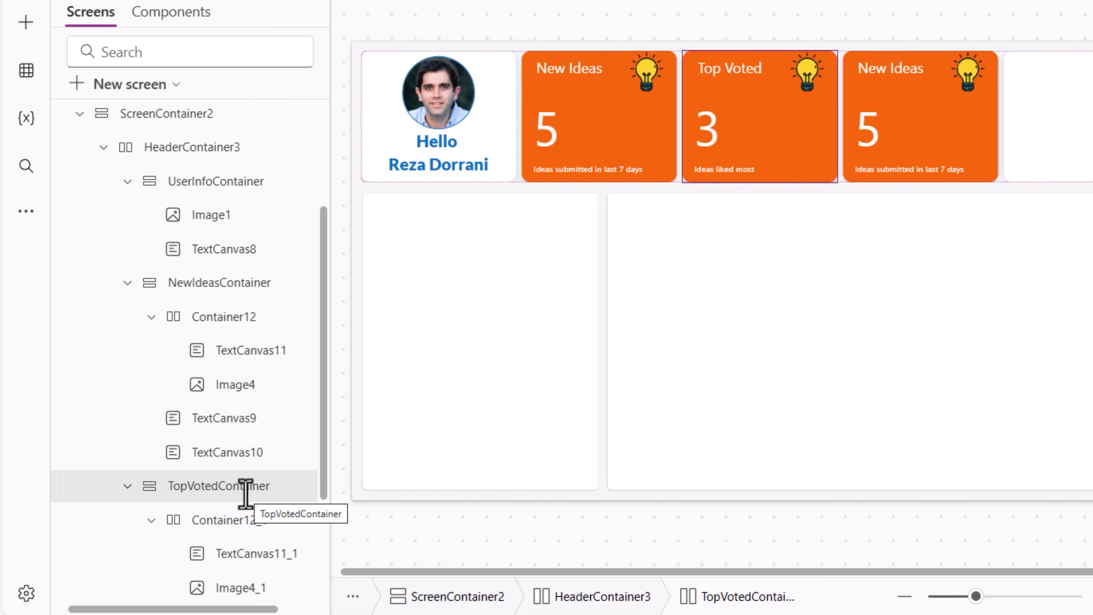
- Set the TopVotedContainer's fill color to white
scroll(245, 495, "down", 2)
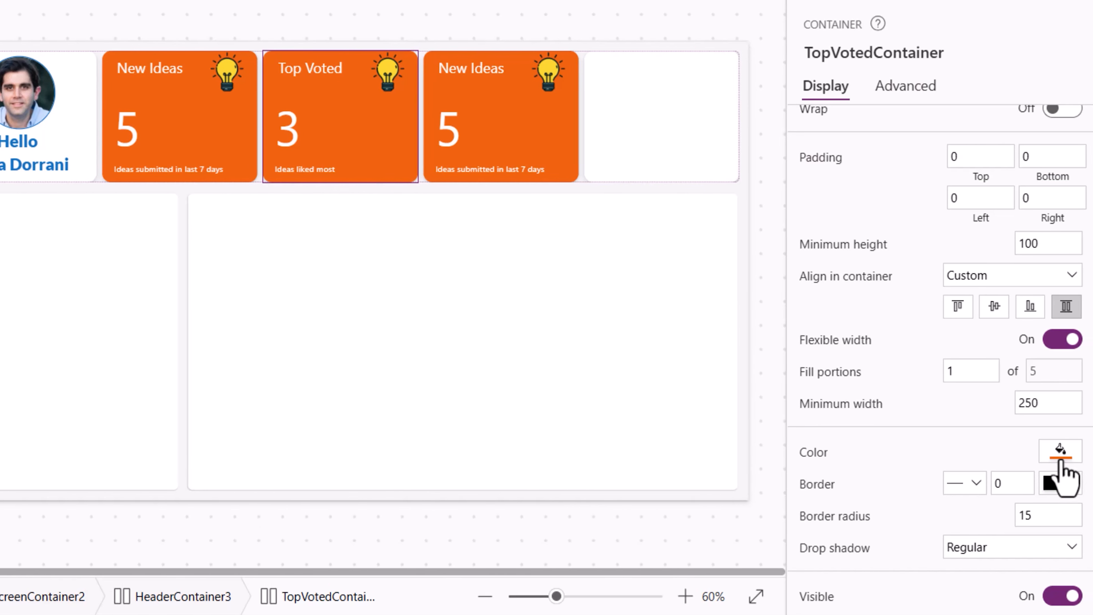
left_click(1048, 450)
left_click(915, 555)
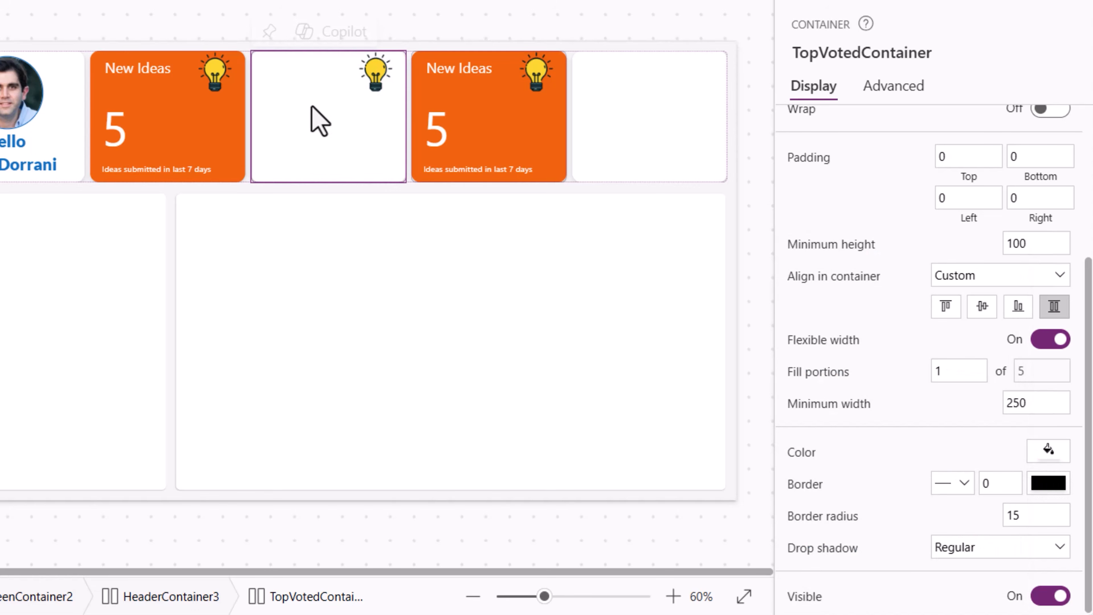
- Set the Top Voted heading's font color to the orange theme color
left_click(236, 473)
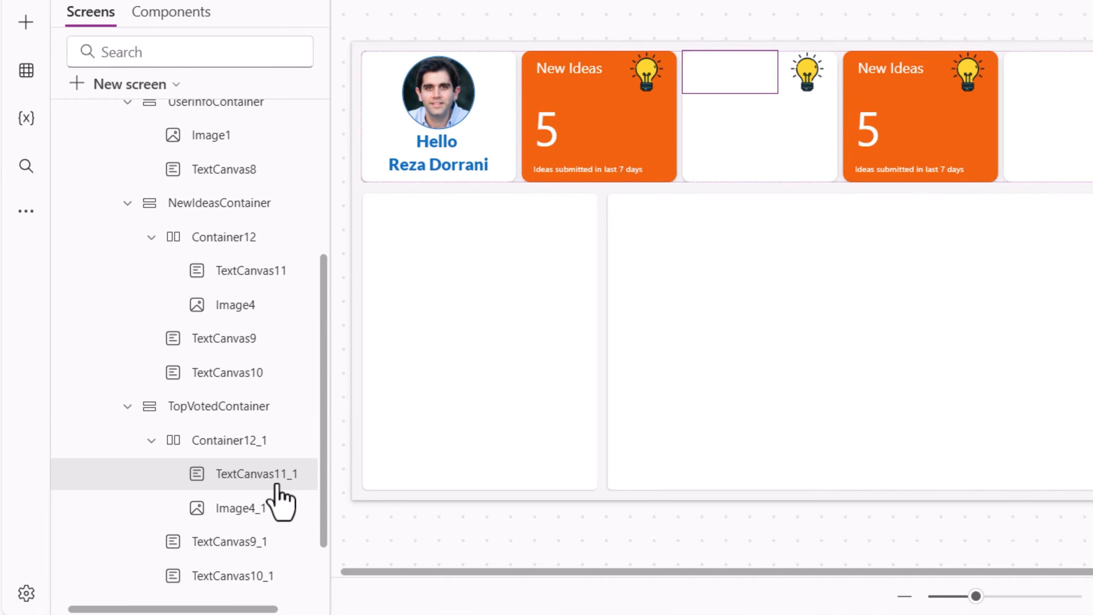
left_click(1046, 477)
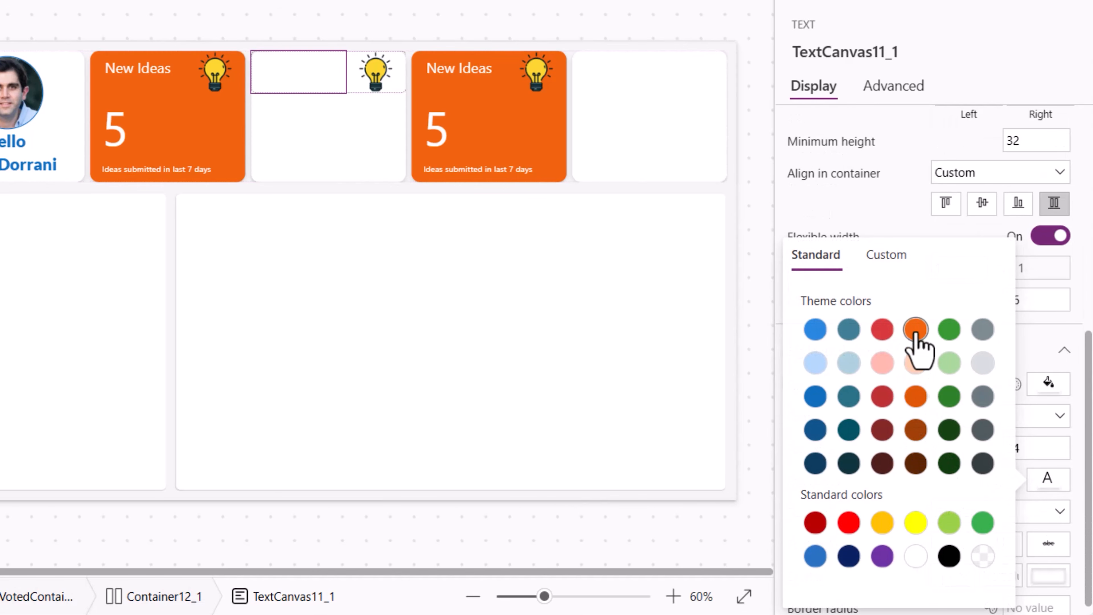
left_click(916, 329)
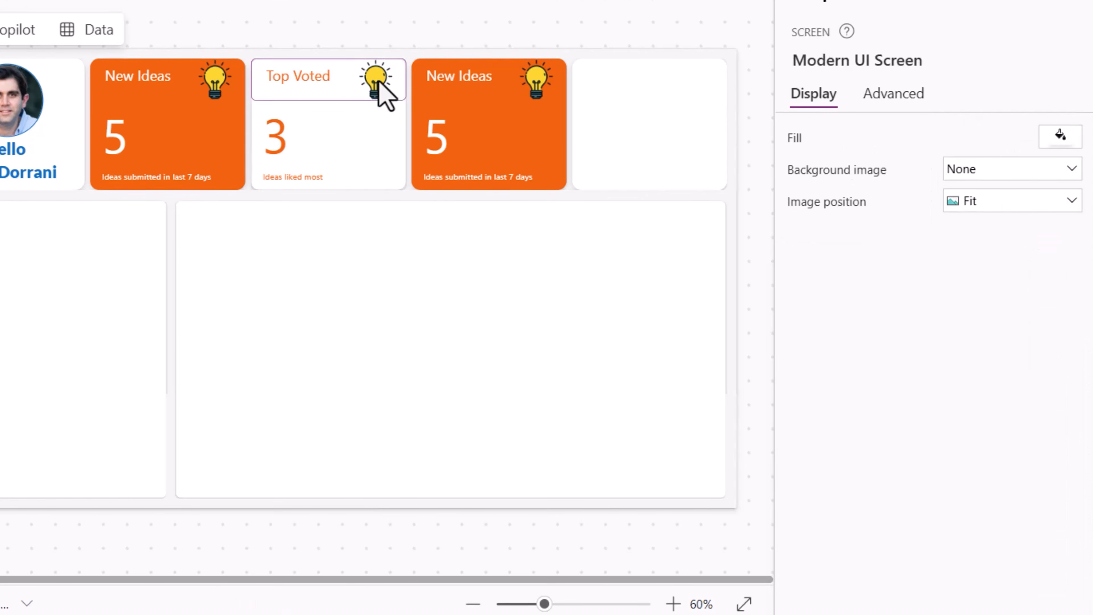
- Change the Top Voted card's image to topvoted
left_click(379, 70)
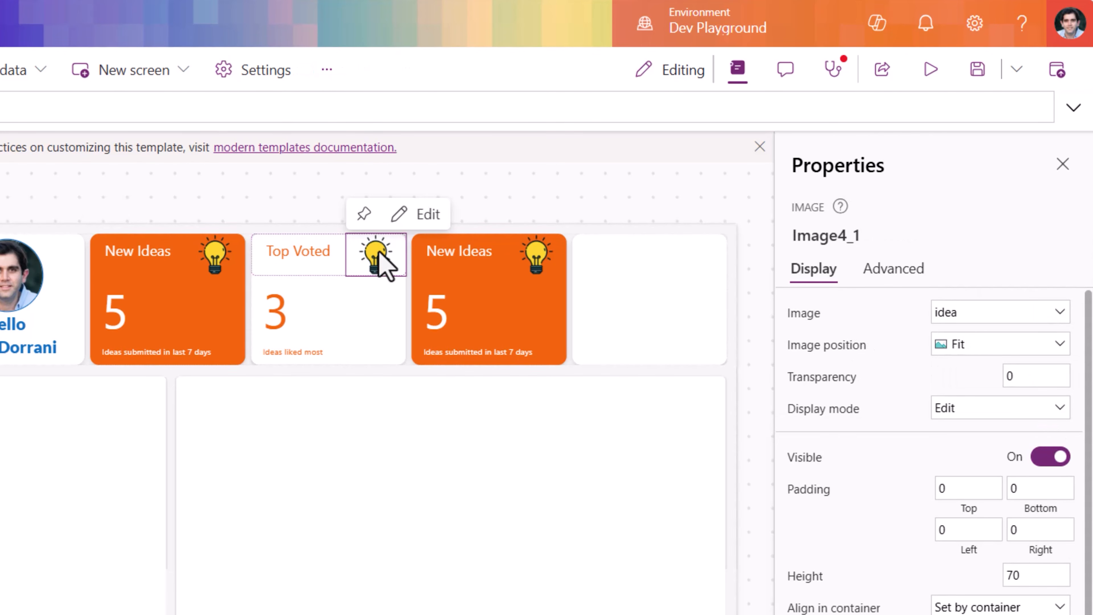
left_click(968, 314)
left_click(982, 455)
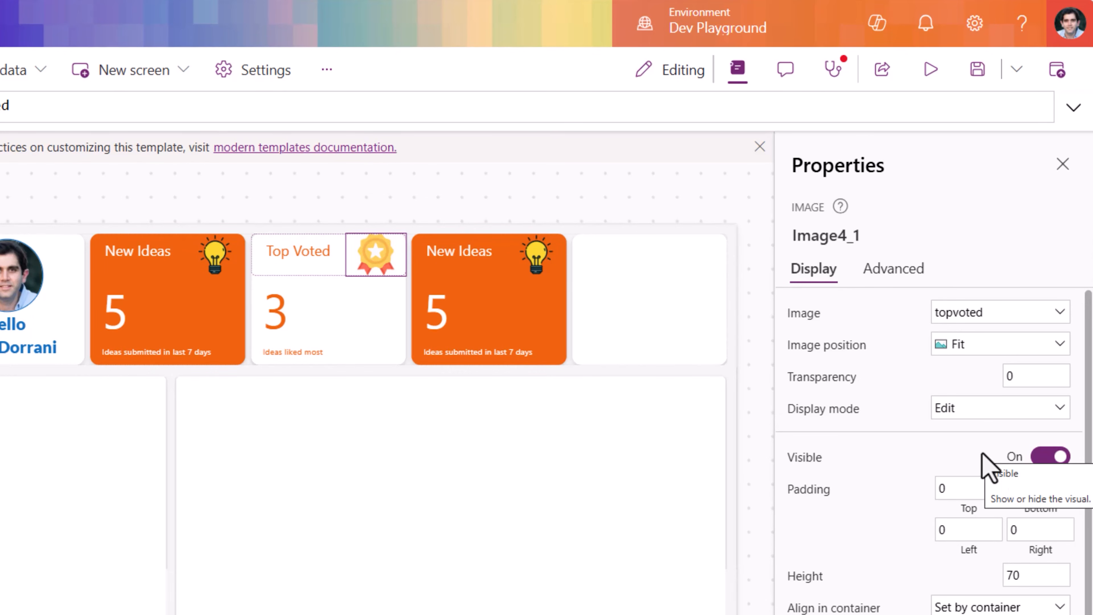
- Change the Total Ideas card's image from the lightbulb to the box picture
left_click(930, 69)
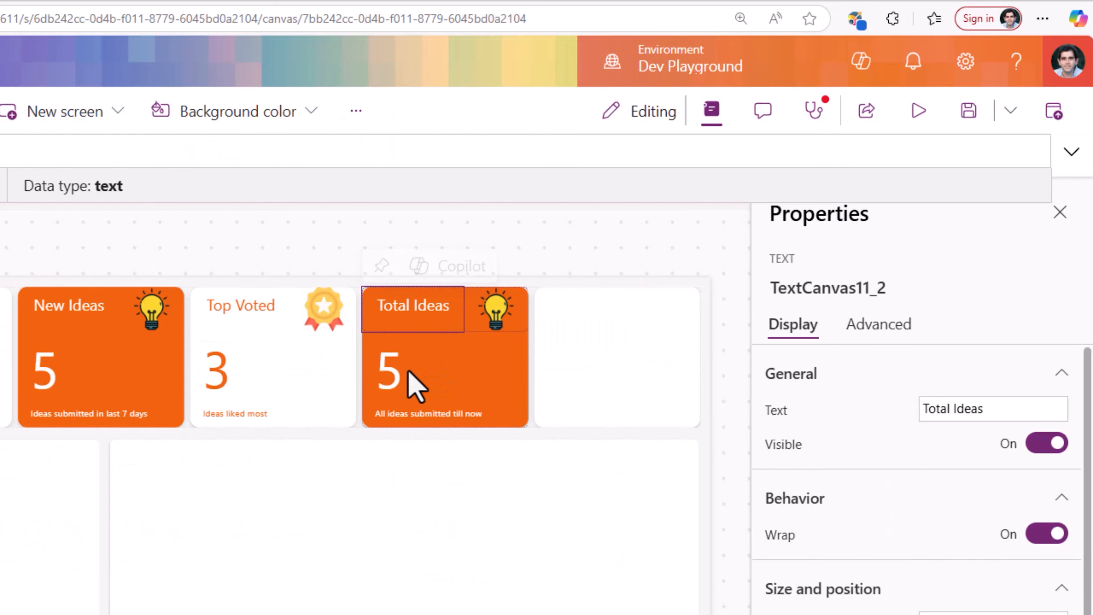
left_click(428, 414)
left_click(495, 314)
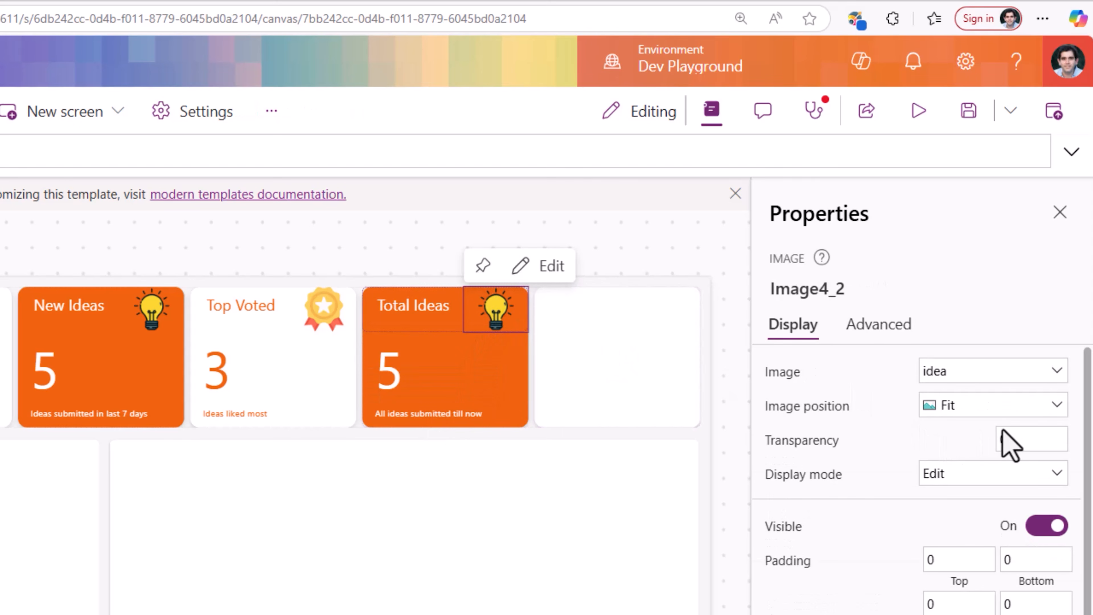
left_click(964, 371)
left_click(948, 473)
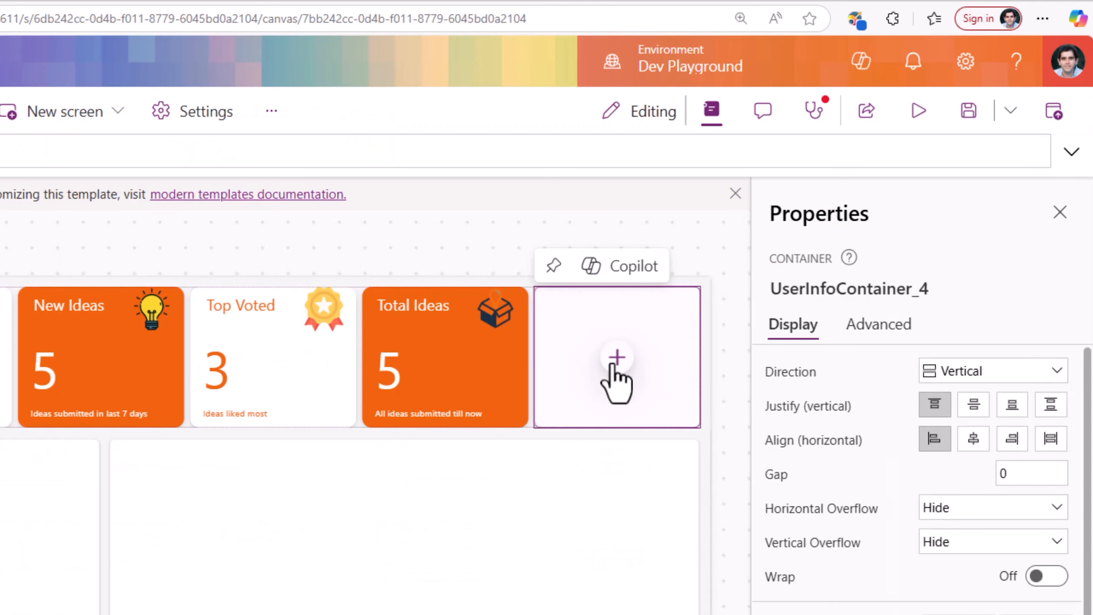
- Insert two buttons into the empty fifth container of the header
left_click(616, 358)
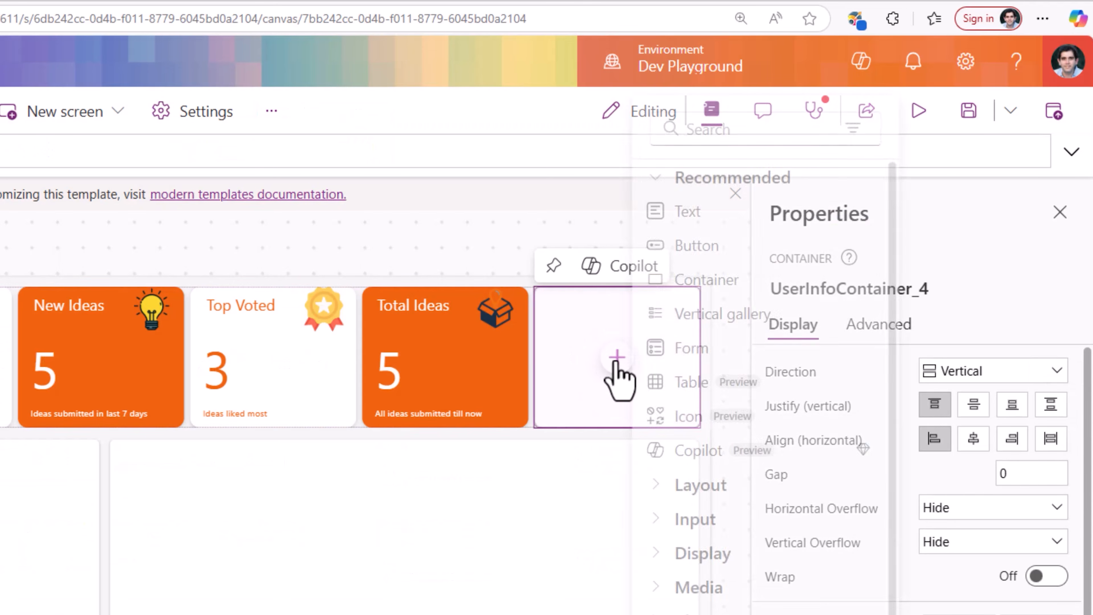
left_click(707, 246)
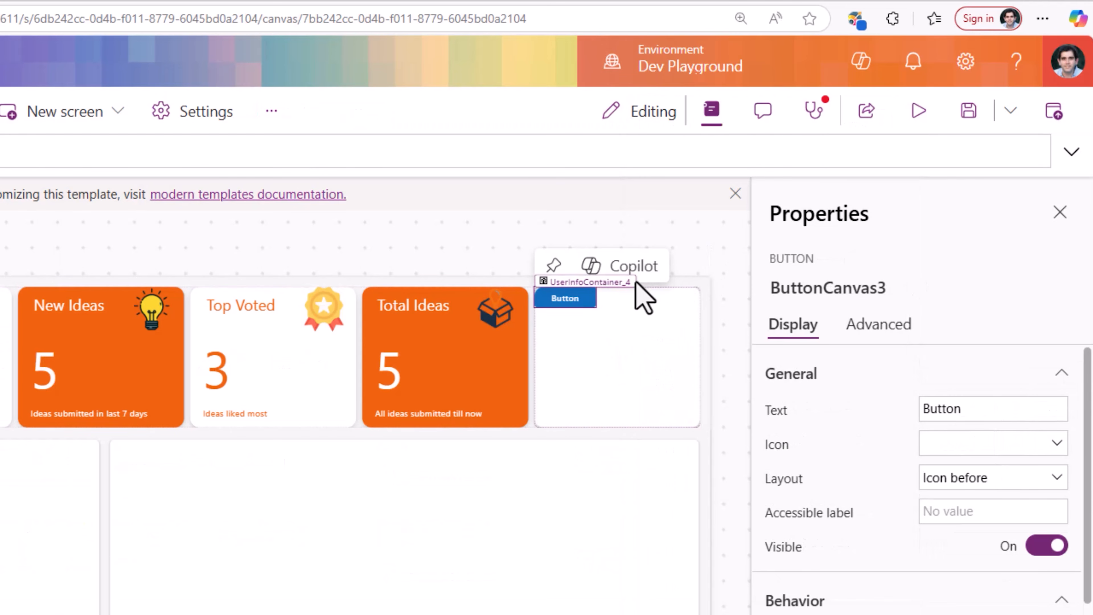
left_click(576, 364)
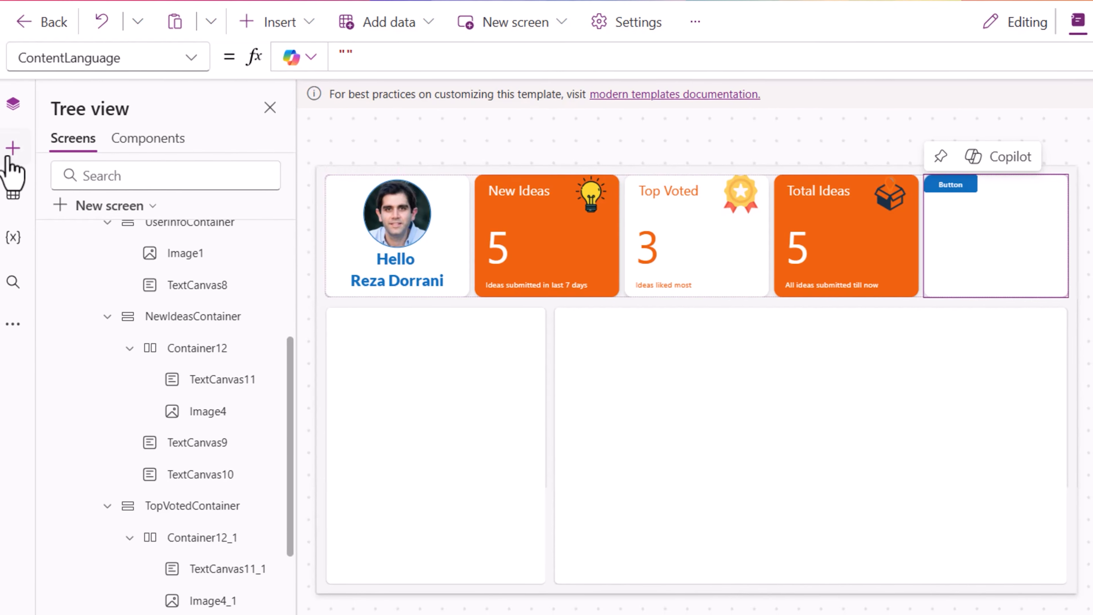
left_click(25, 146)
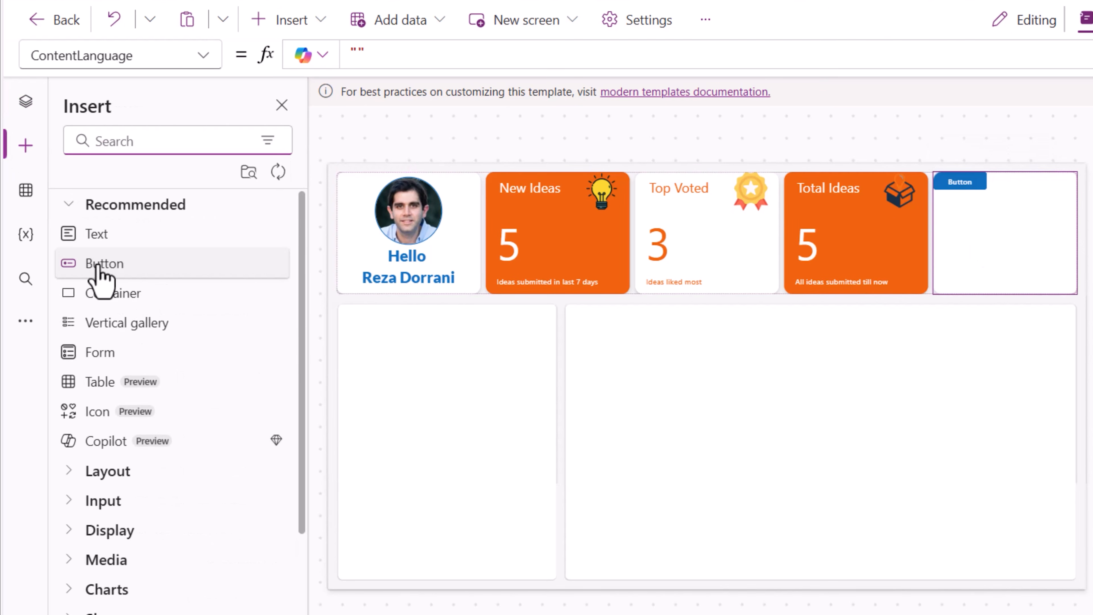
left_click(100, 278)
left_click(195, 575)
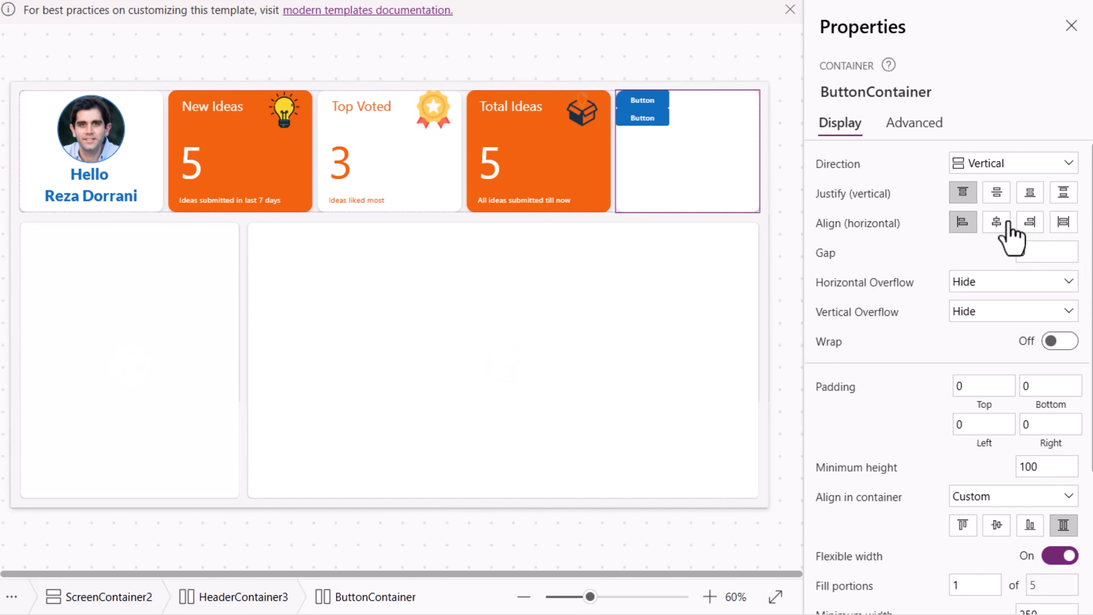
- Center the ButtonContainer's content vertically and horizontally and set its gap to 15
left_click(989, 194)
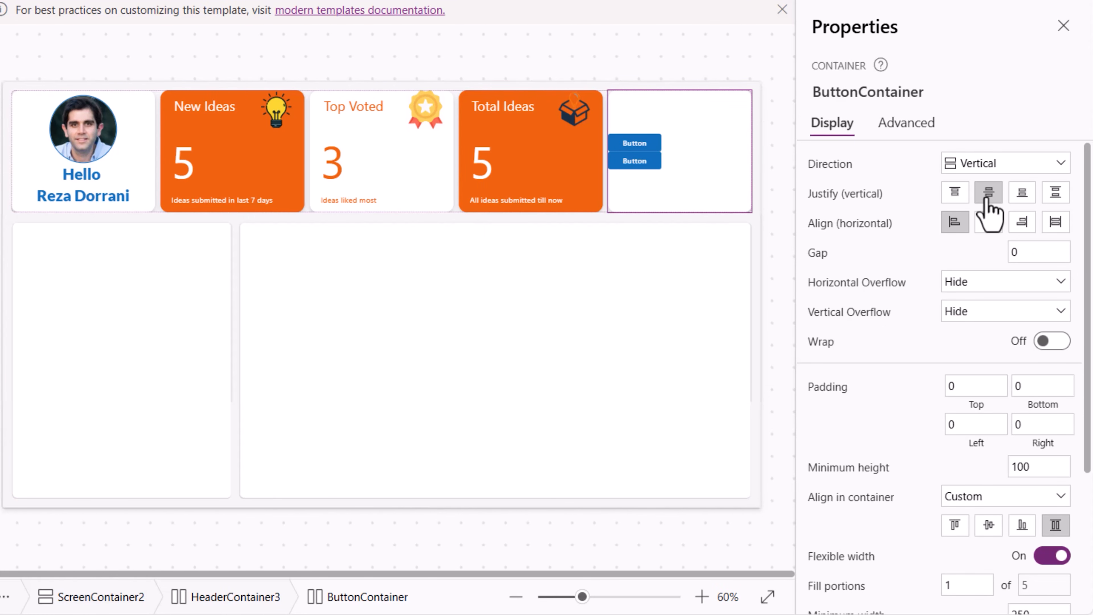
left_click(988, 224)
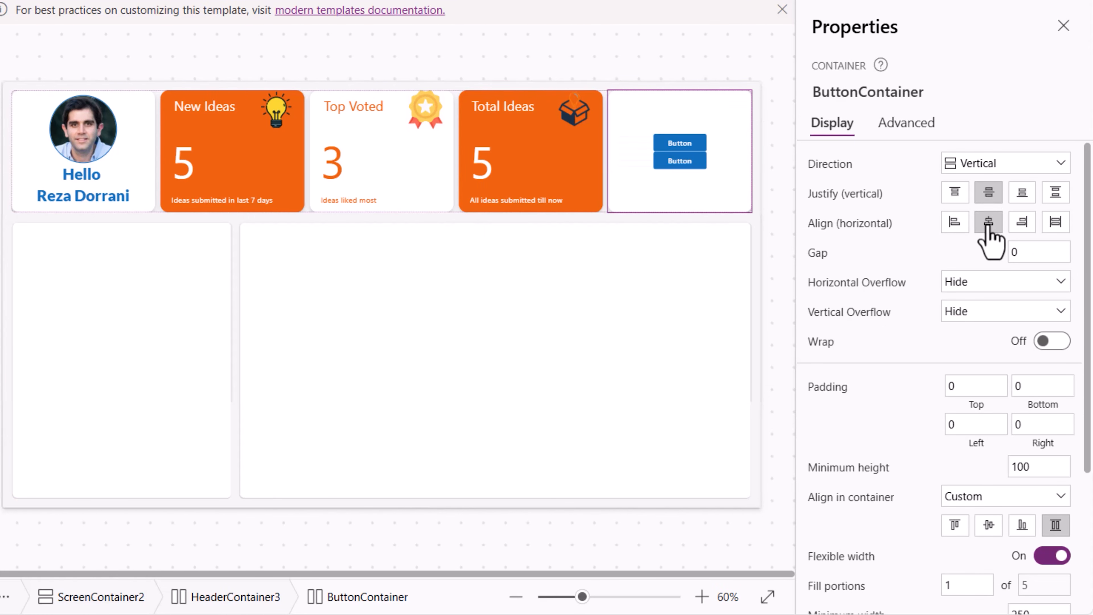
left_click(1029, 252)
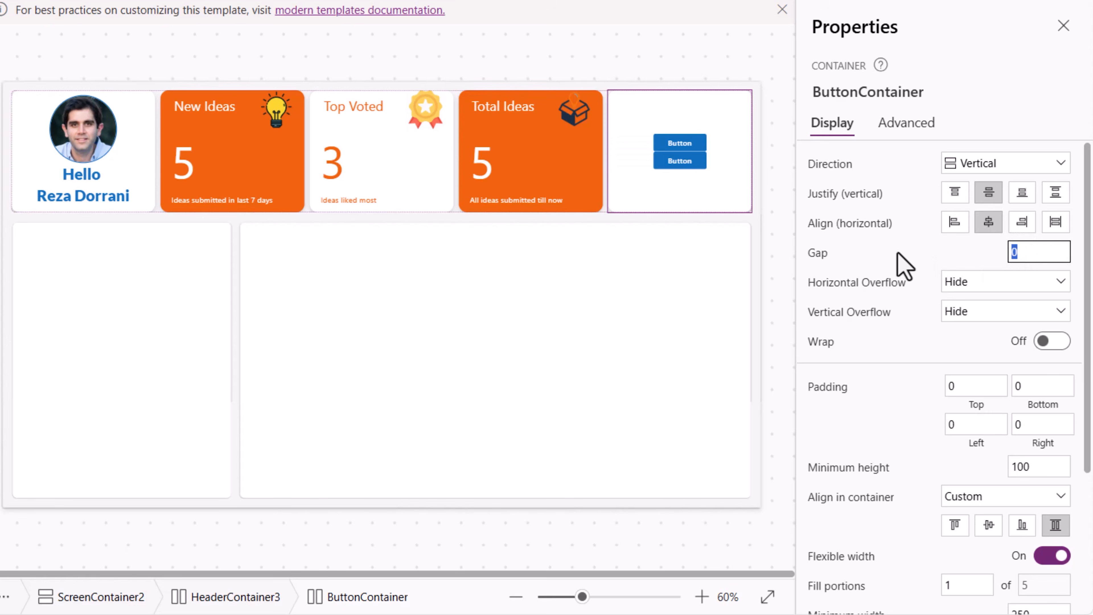
type("15")
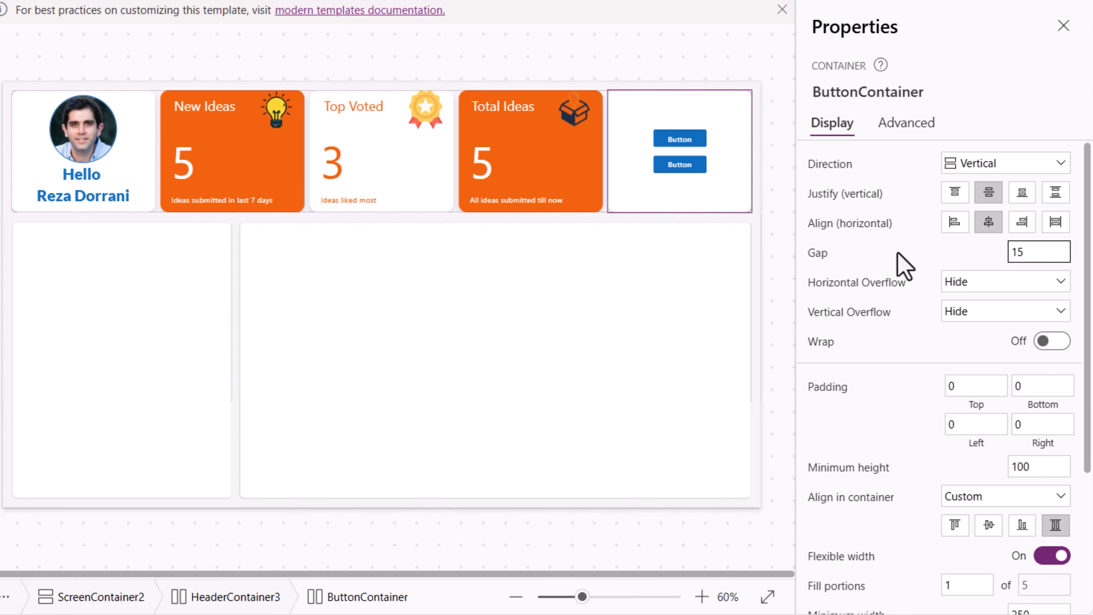
- Select both buttons and set their height to 60 and width to 160
left_click(210, 526)
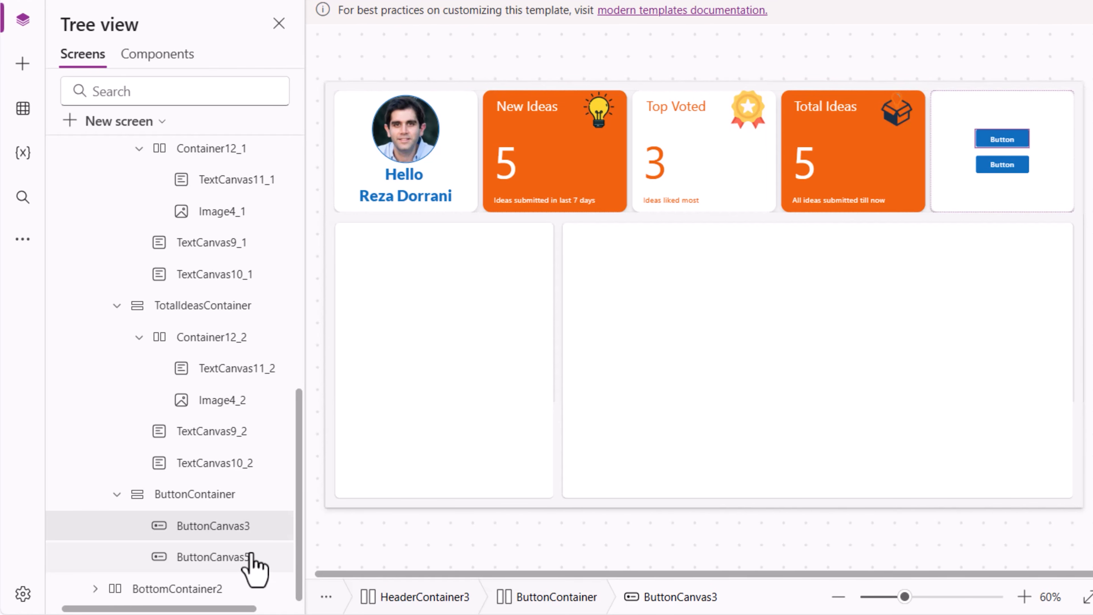
left_click(251, 557, "shift")
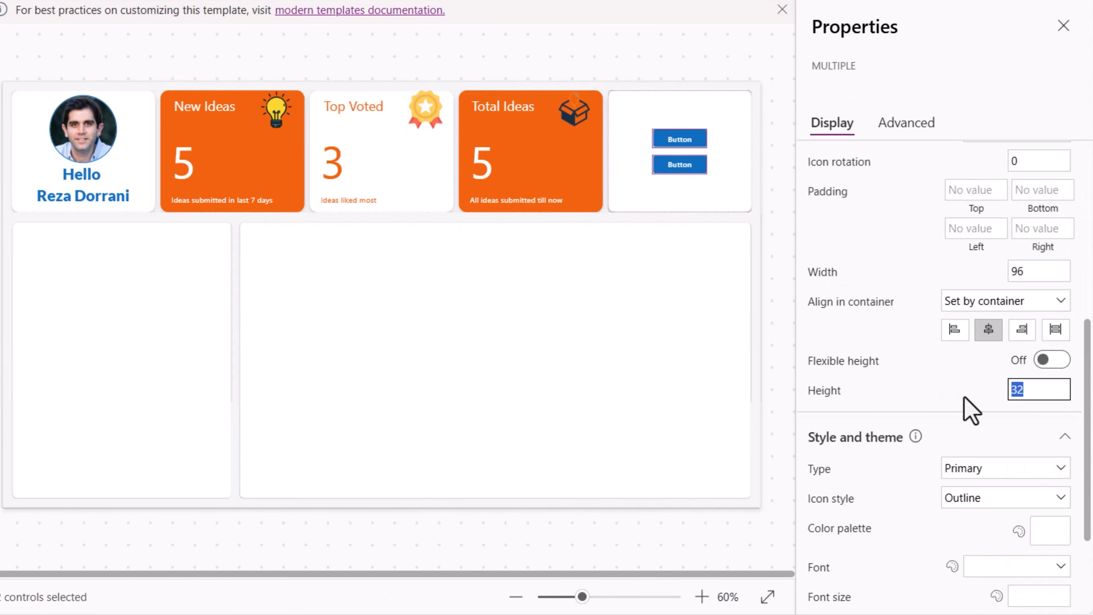
type("60")
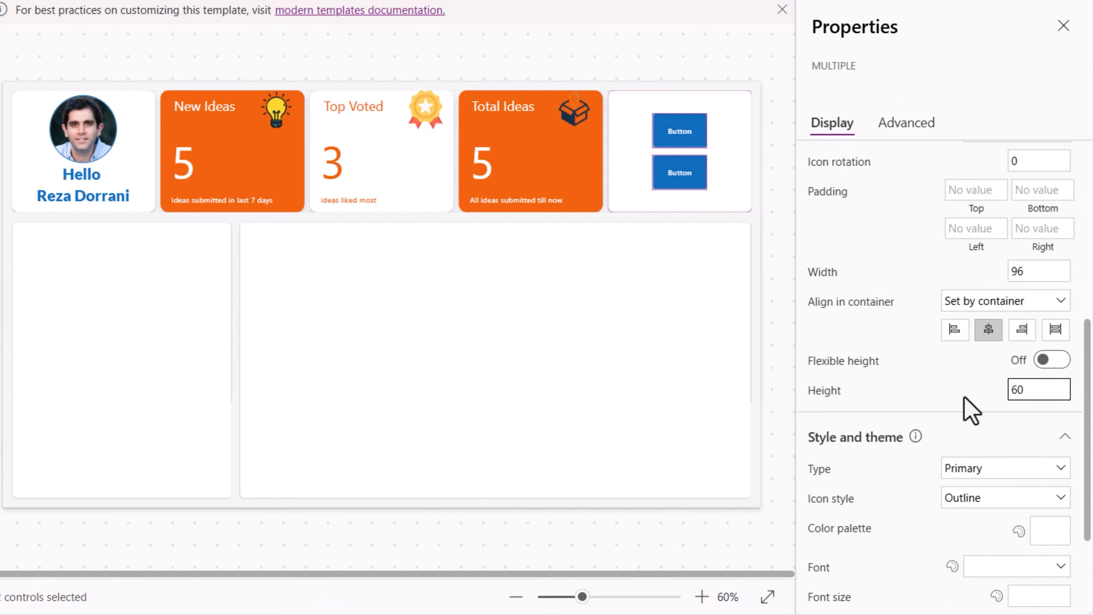
left_click(1038, 270)
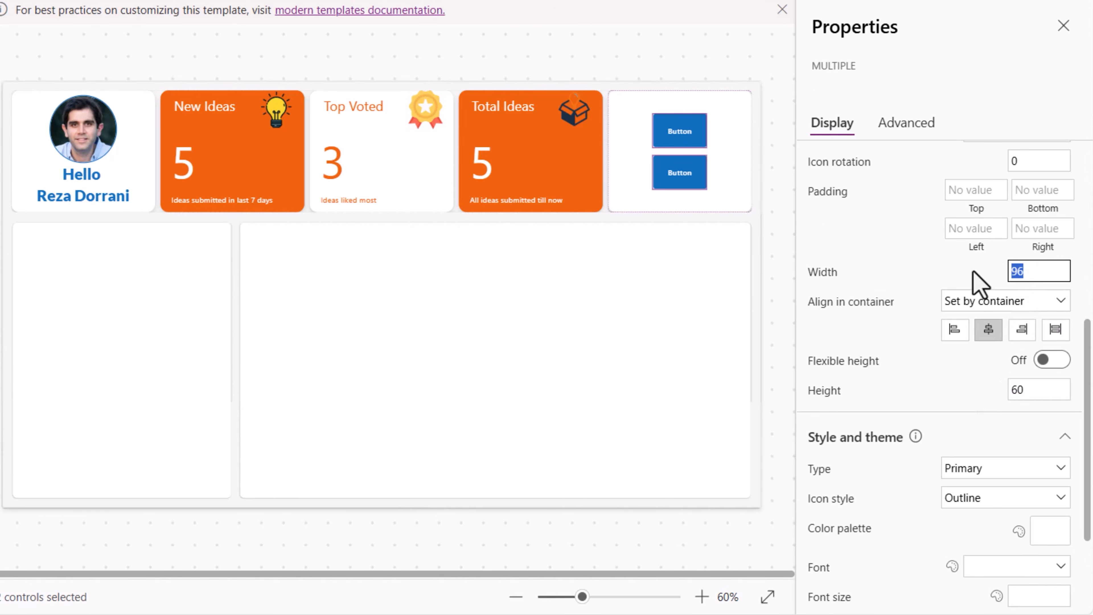
type("160")
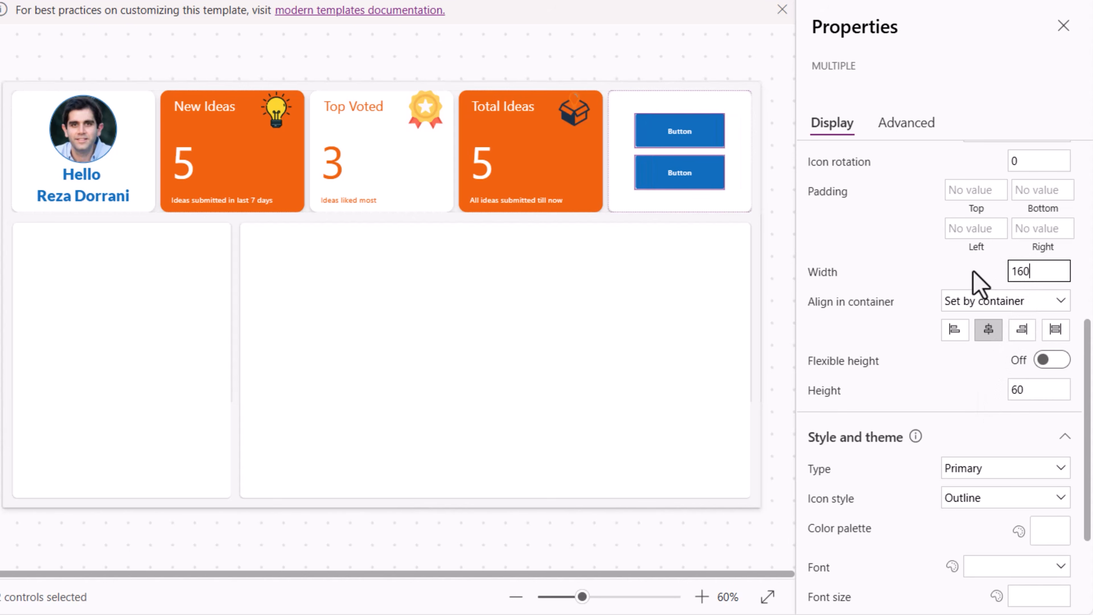
- Set the first button's text to "New Ideas" with the Add icon
left_click(722, 141)
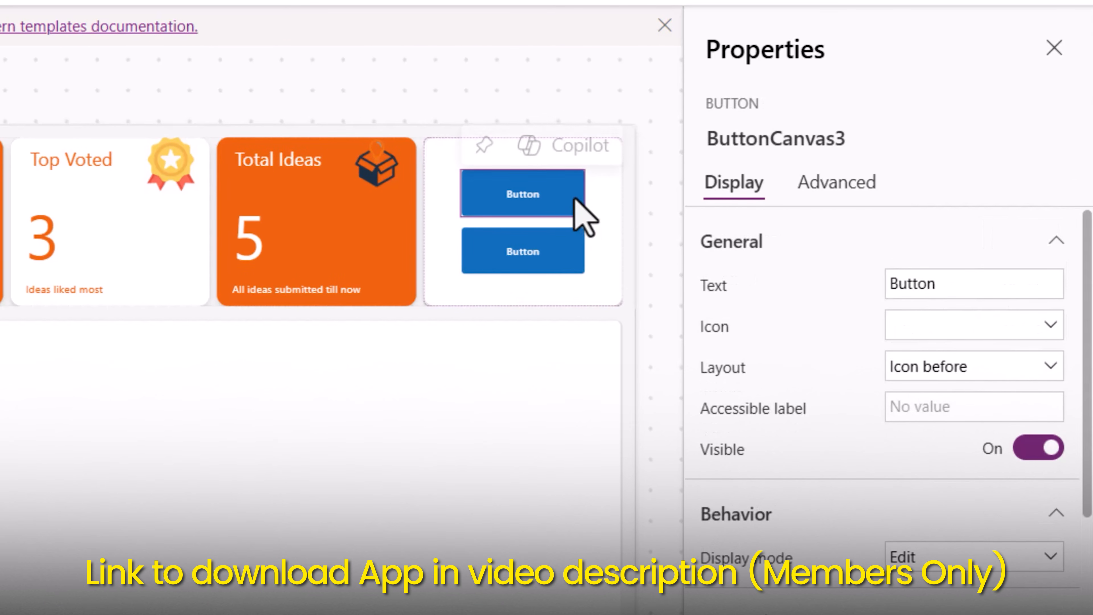
left_click(912, 286)
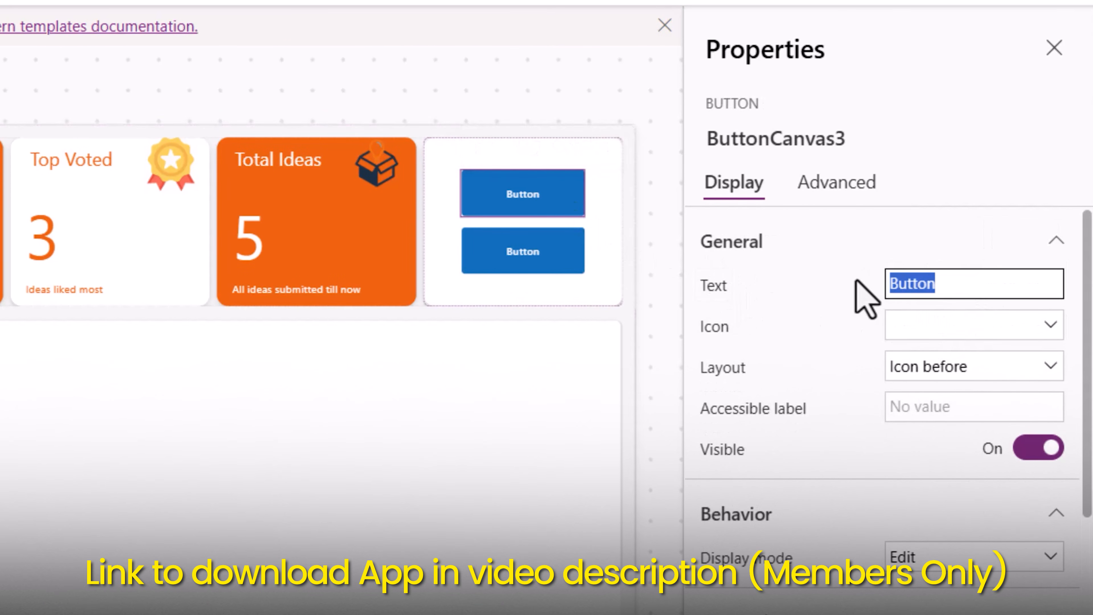
type("New Ideas")
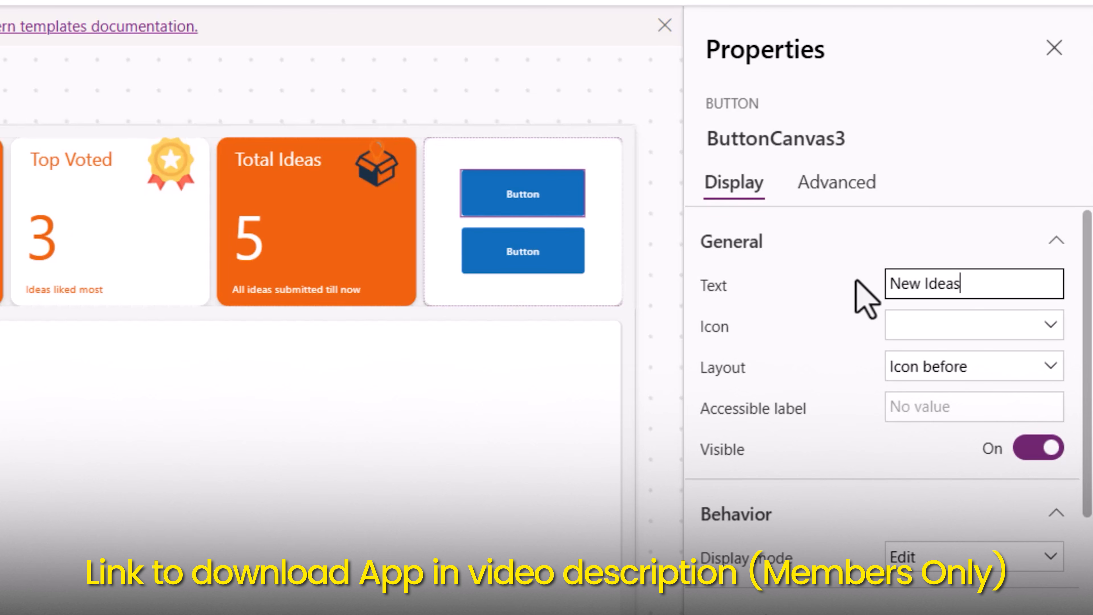
left_click(956, 331)
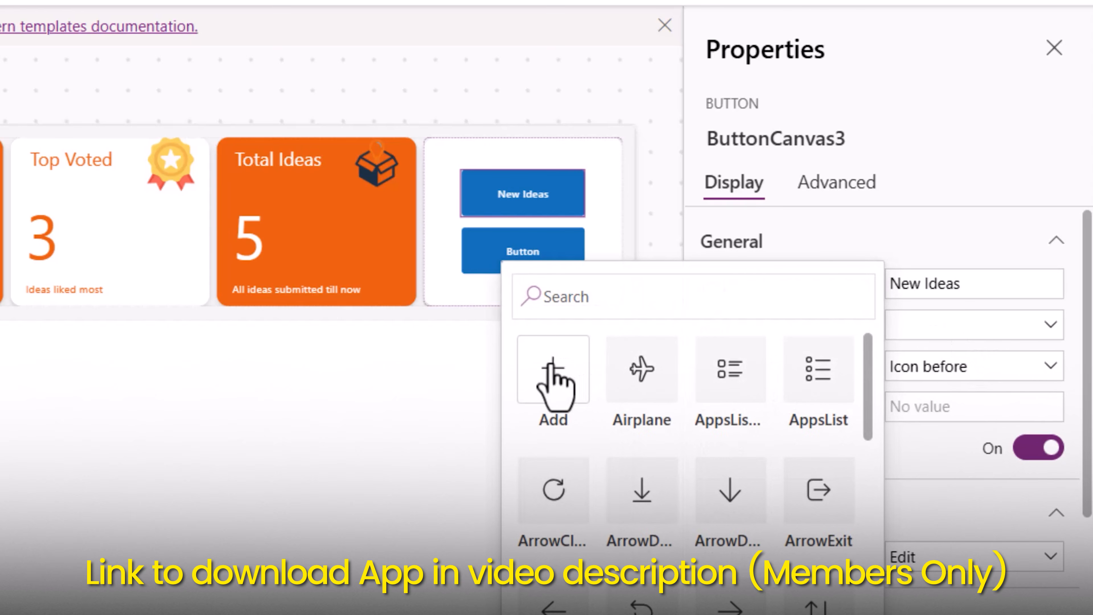
left_click(554, 378)
- Set the second button's text to "My Ideas" with the AppsList icon
left_click(533, 269)
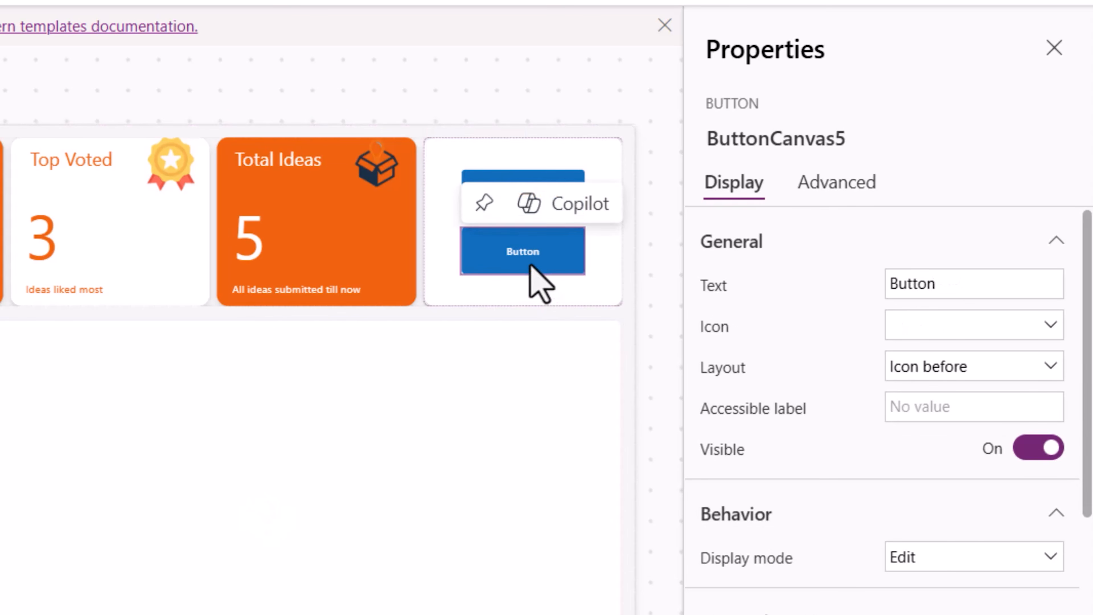
left_click_drag(946, 284, 859, 280)
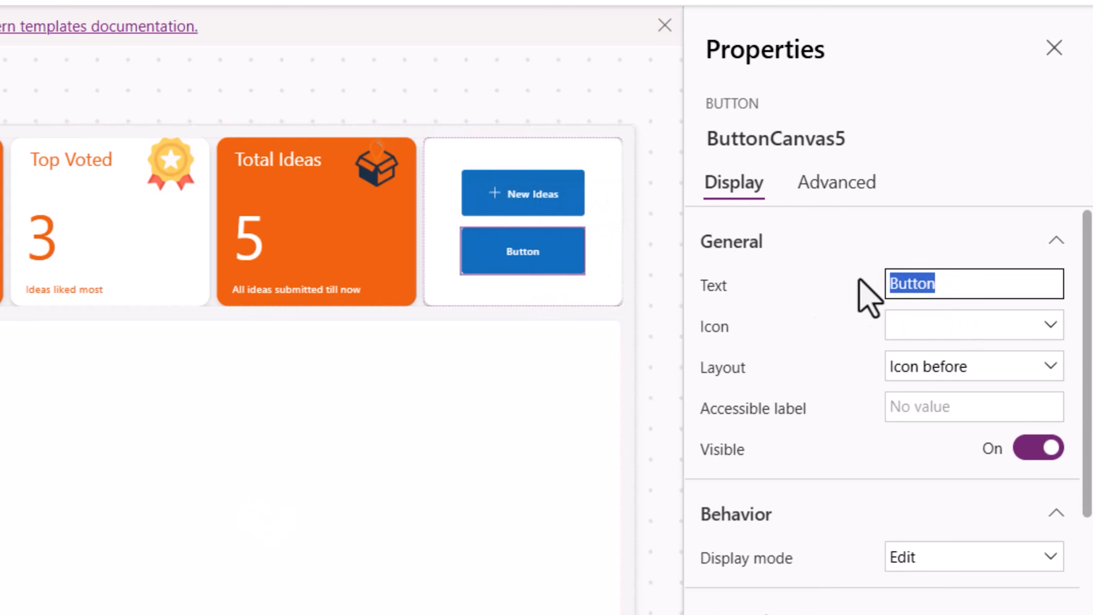
type("My Ideas")
key("Return")
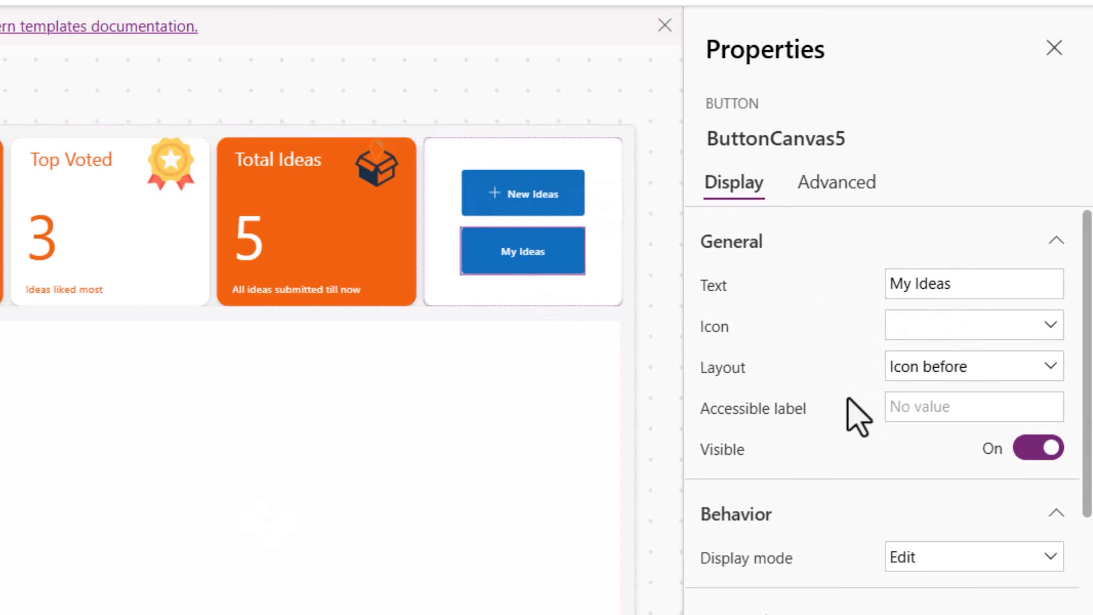
left_click(918, 336)
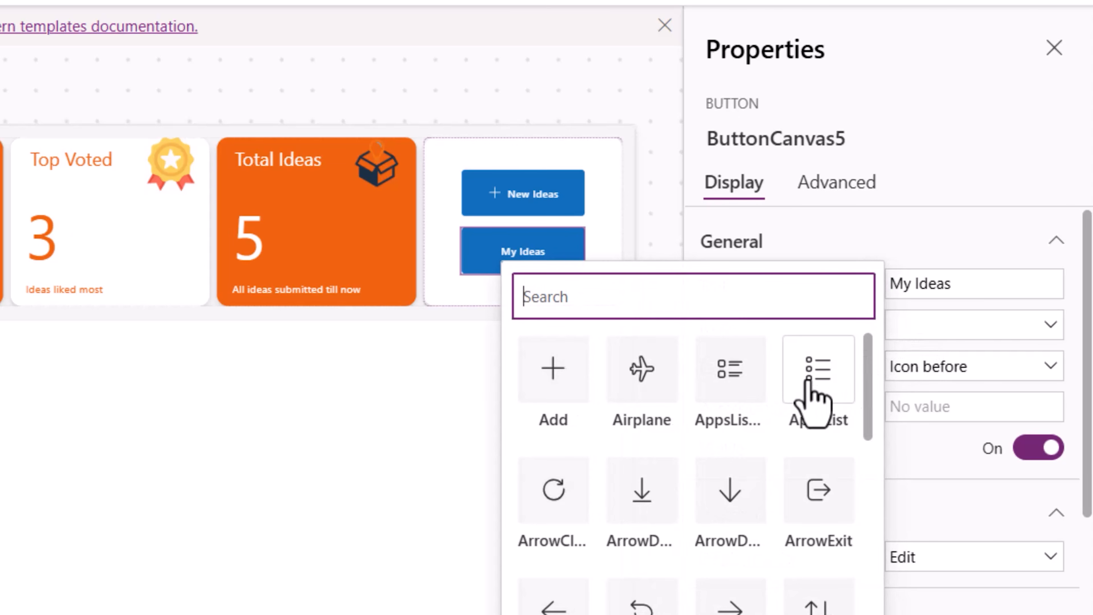
left_click(819, 370)
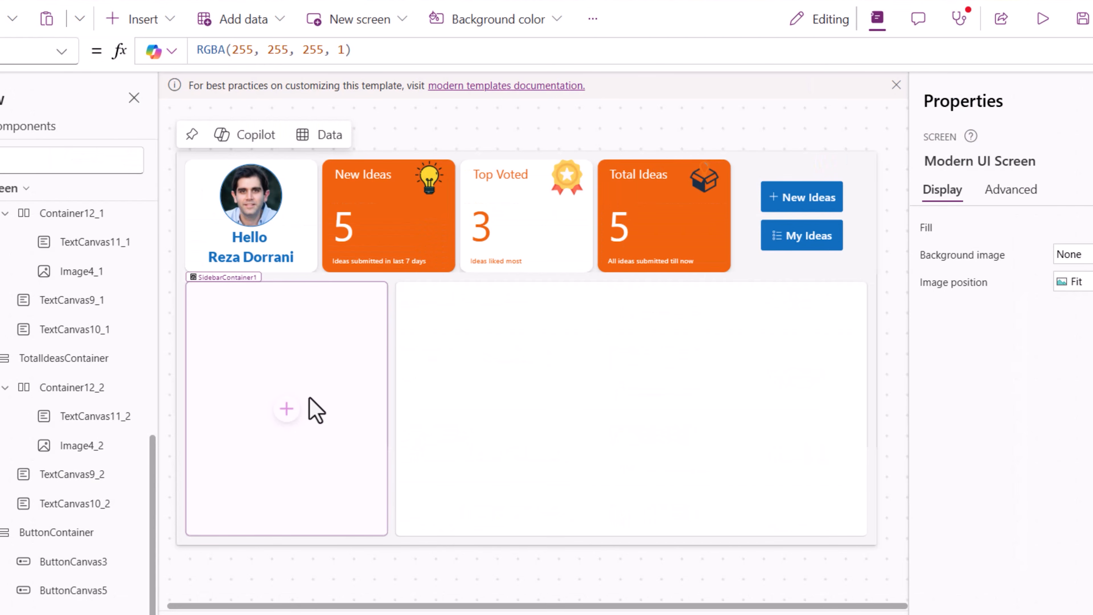
- Turn off flexible width for the sidebar container and set its width to 250
left_click(316, 411)
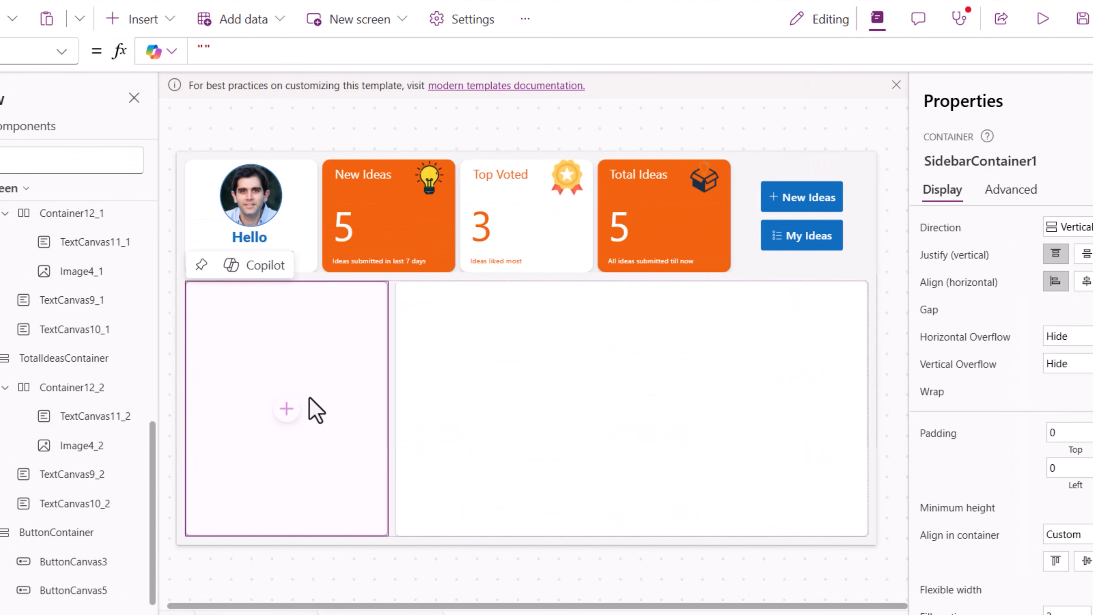
scroll(961, 443, "down", 4)
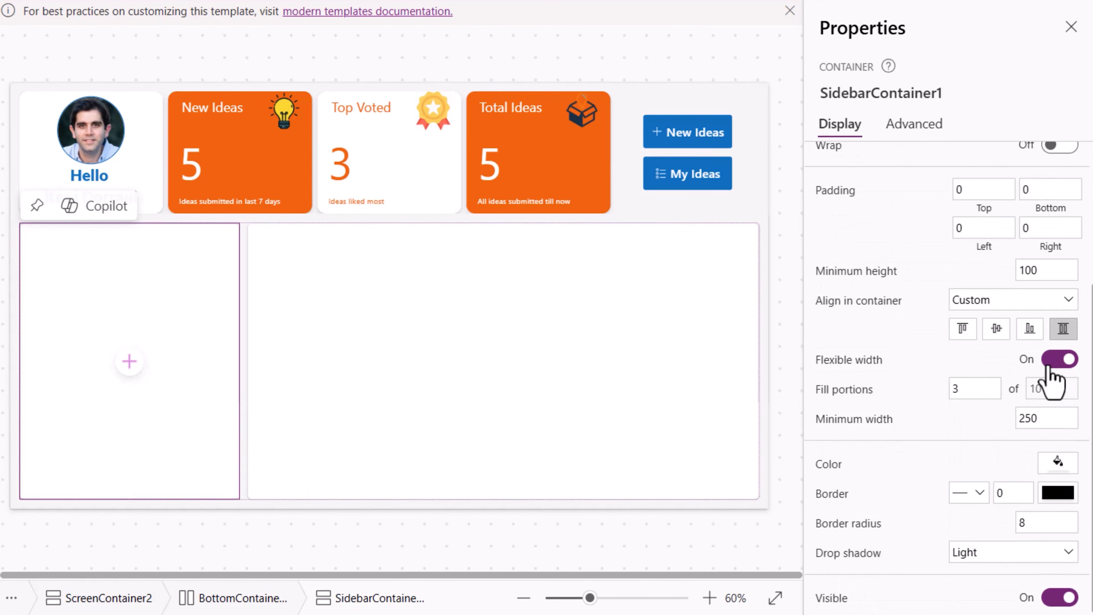
left_click(1059, 359)
double_click(1032, 417)
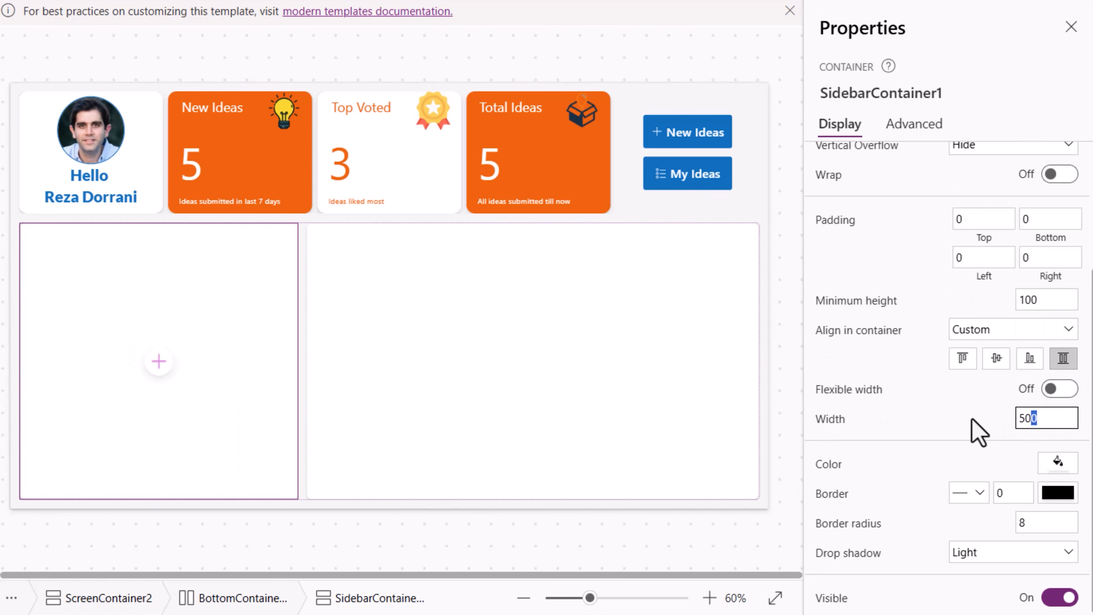
type("220")
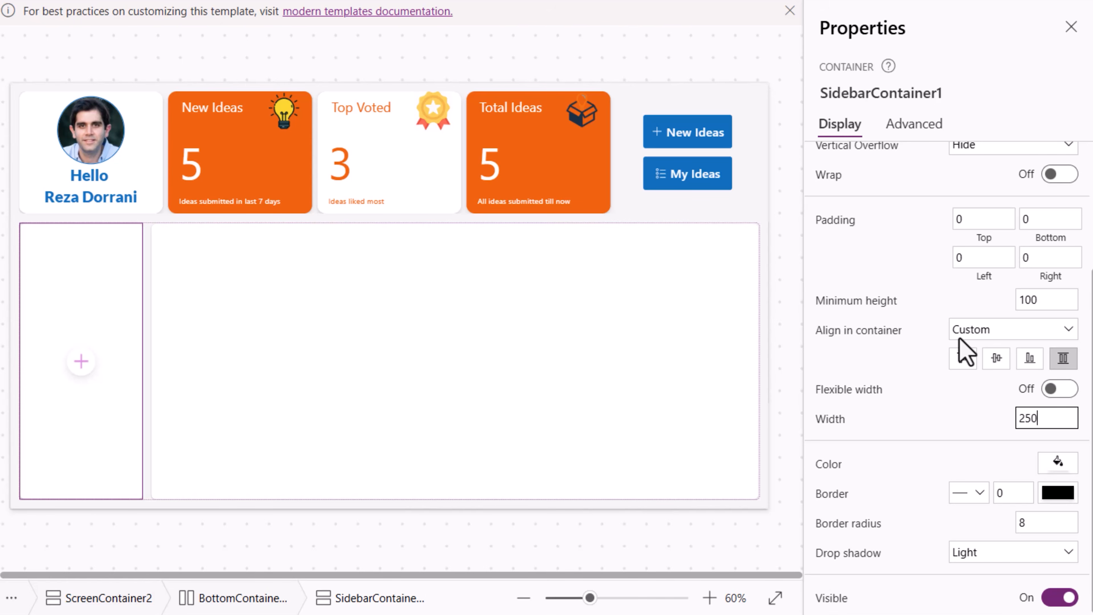
type("250")
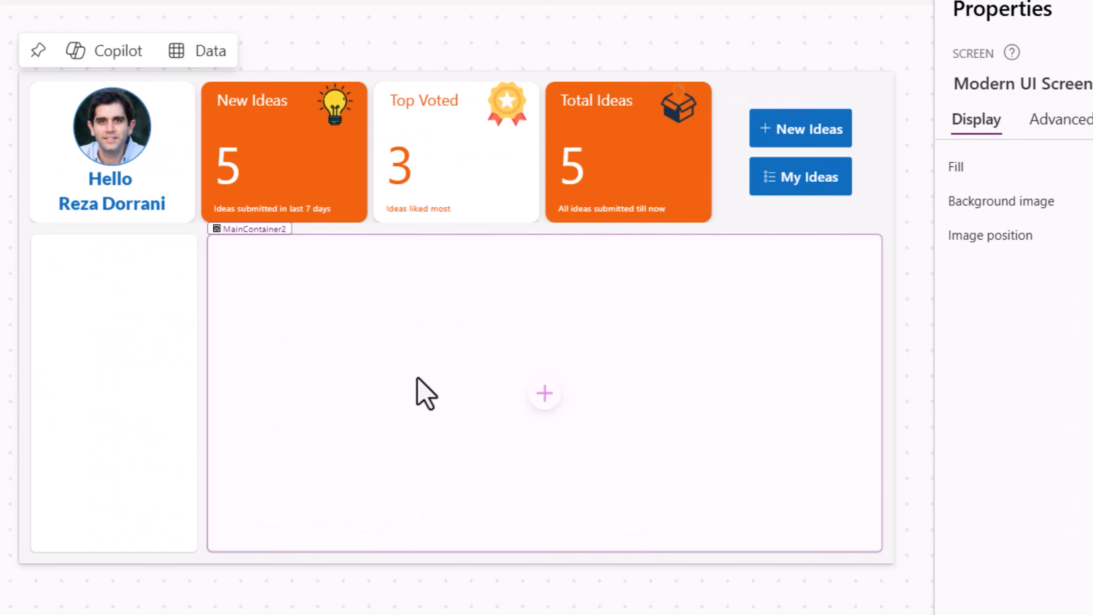
- Insert a blank vertical gallery into the main content container
left_click(551, 393)
left_click(544, 393)
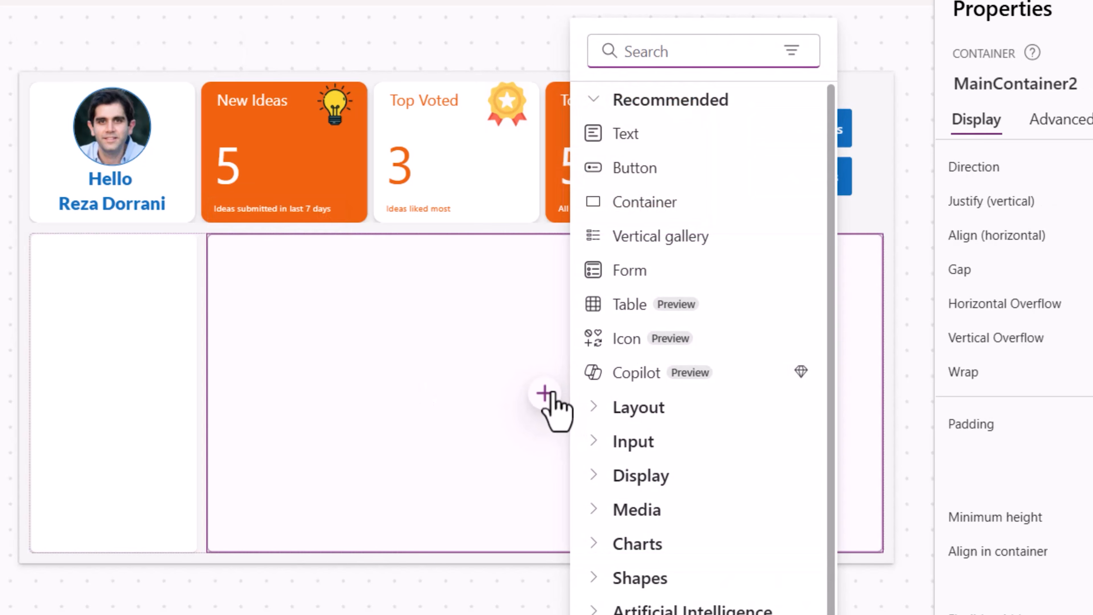
type("gallery")
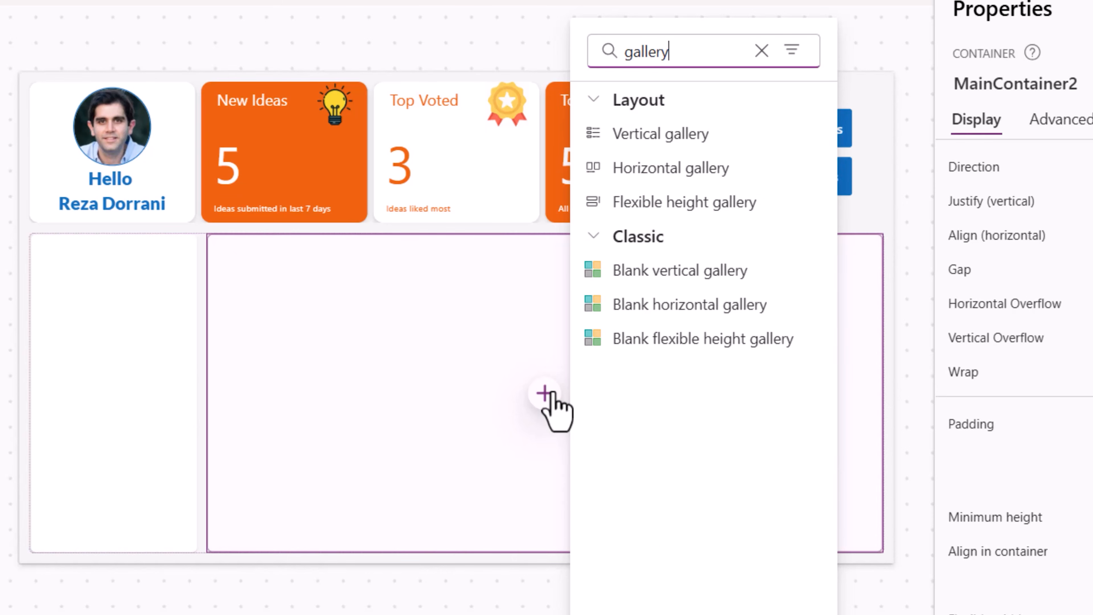
left_click(640, 280)
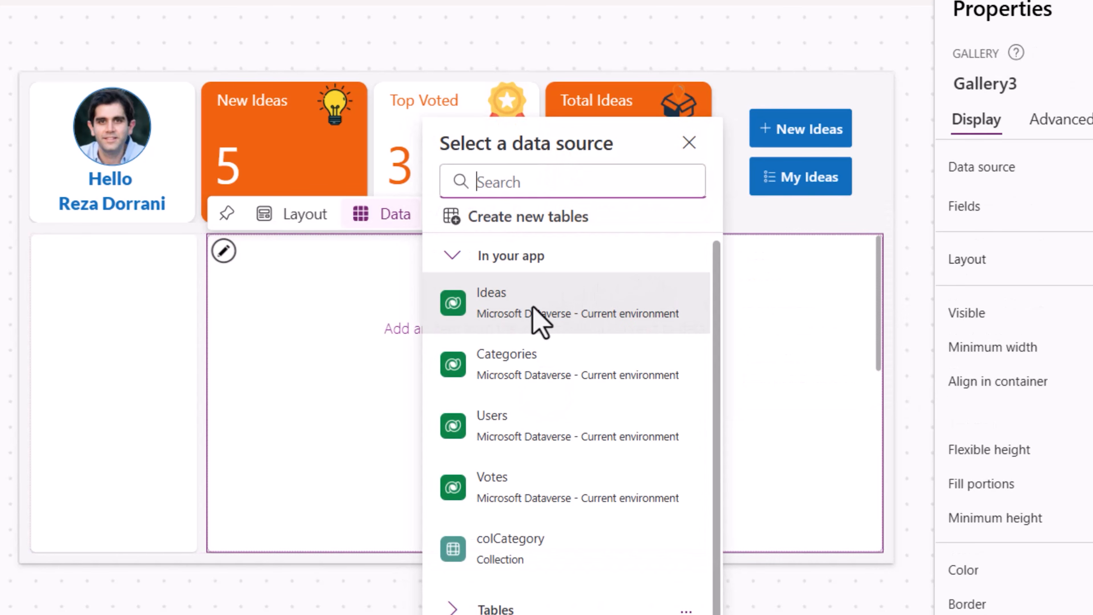
- Connect the gallery to the Ideas Dataverse table as its data source
mouse_move(501, 304)
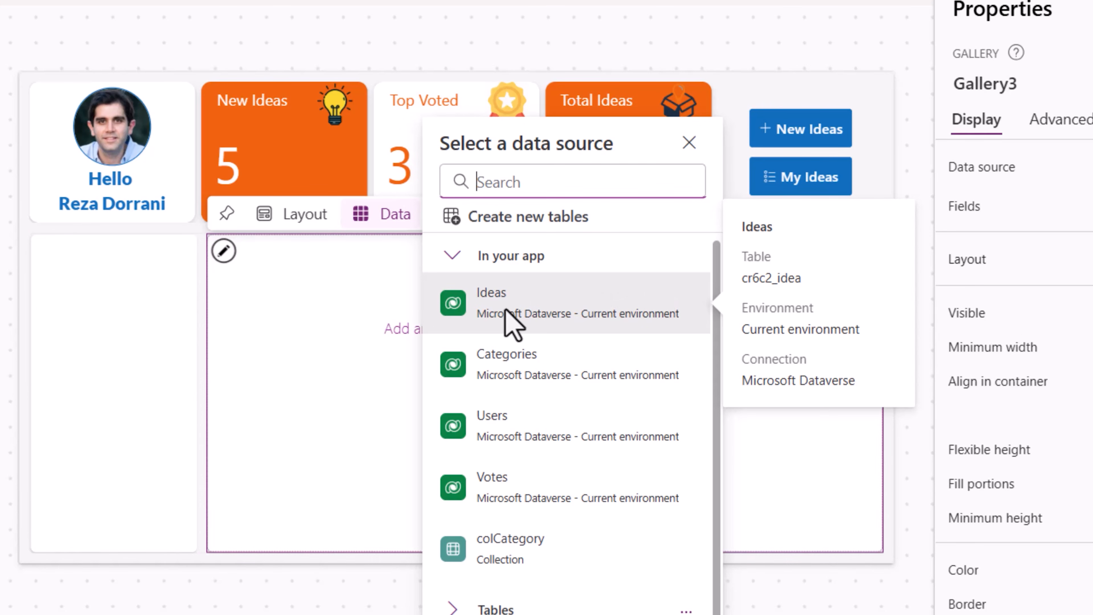
left_click(506, 309)
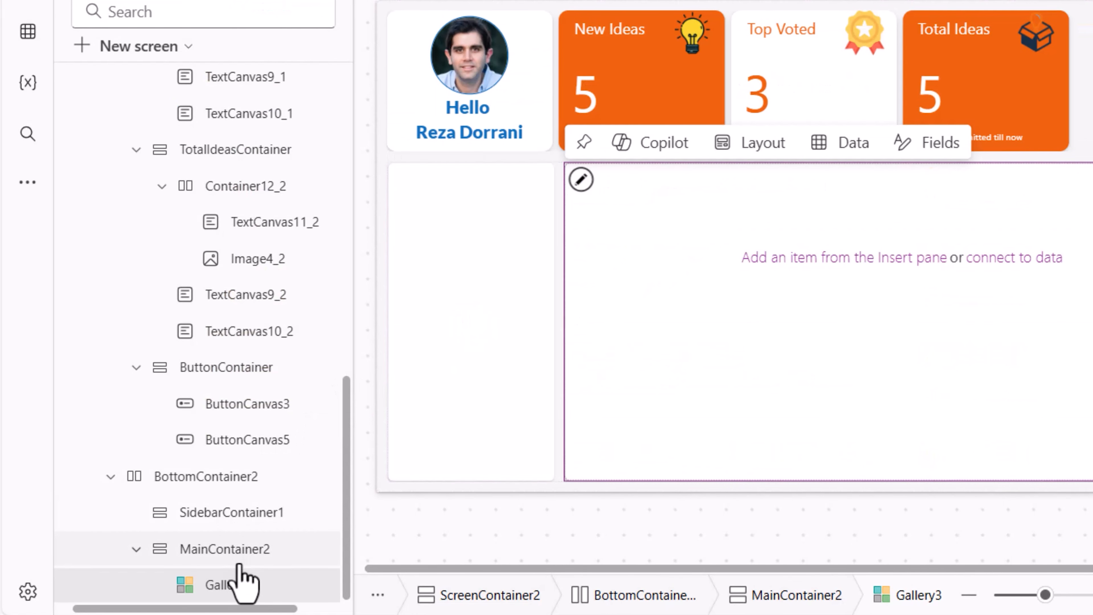
- Set the main content container's fill color to transparent
left_click(227, 552)
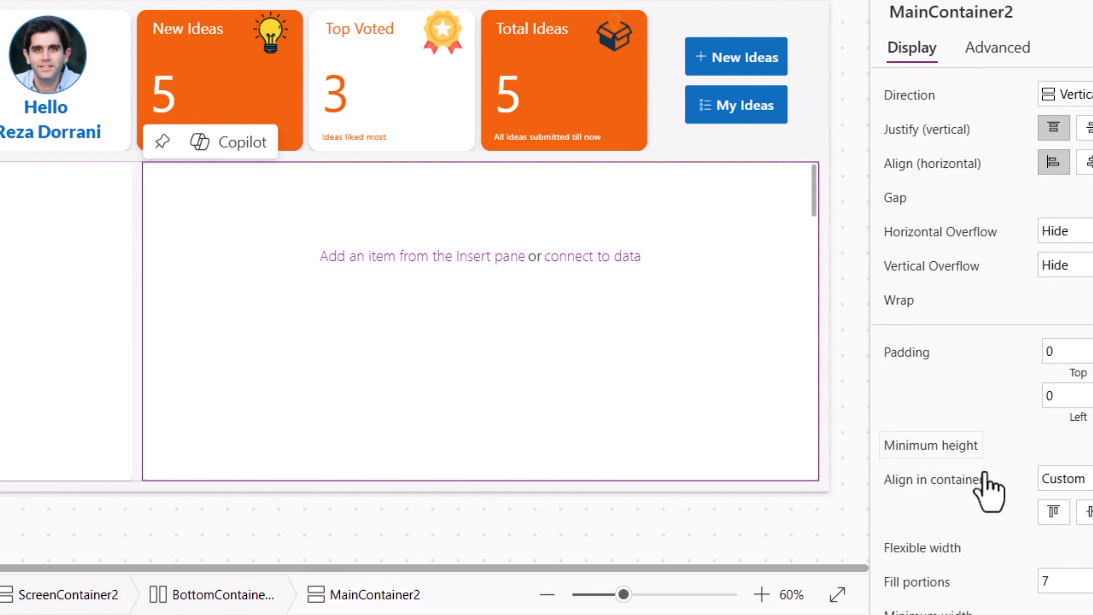
scroll(985, 473, "down", 5)
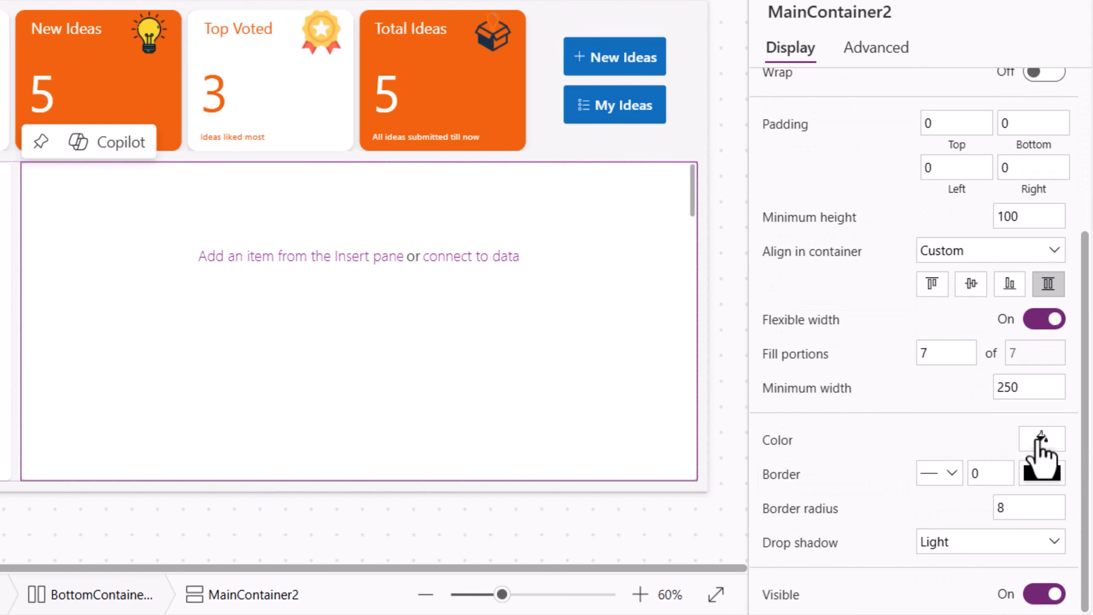
left_click(1042, 439)
left_click(973, 551)
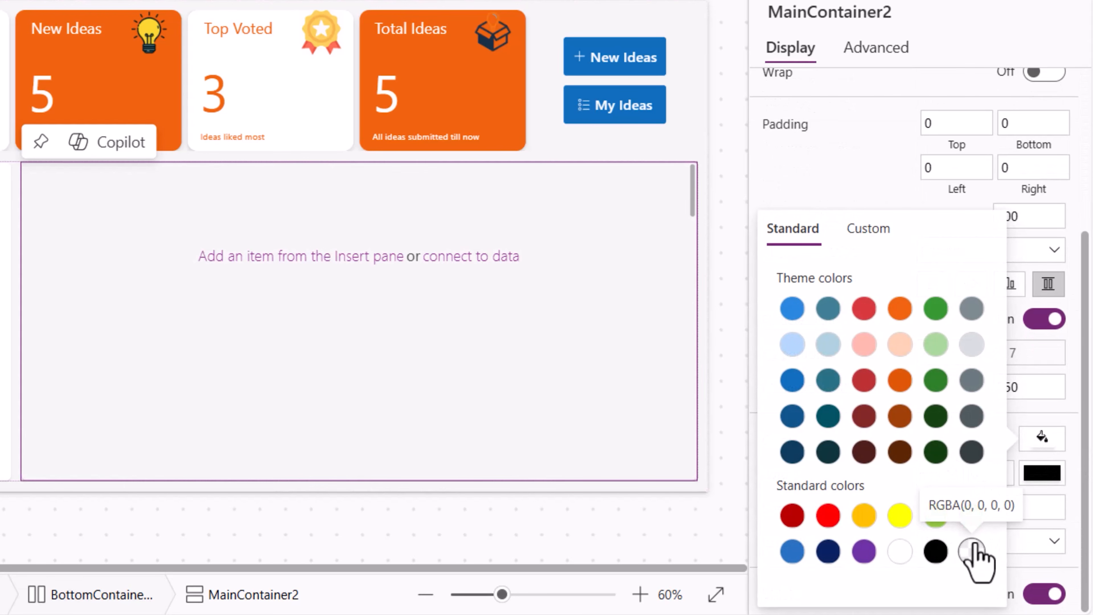
left_click(973, 546)
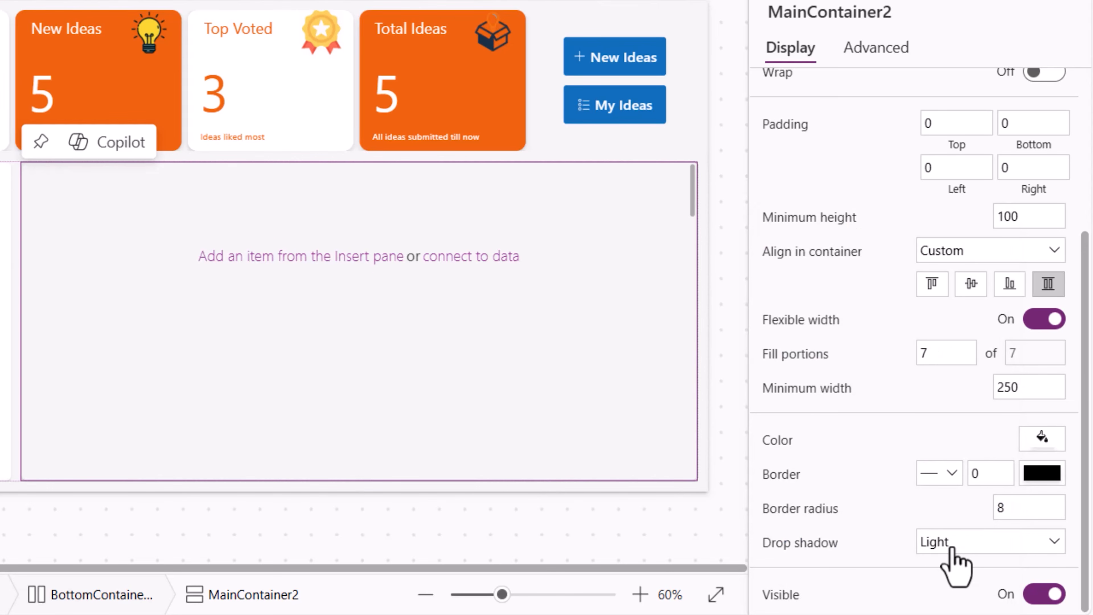
left_click(951, 549)
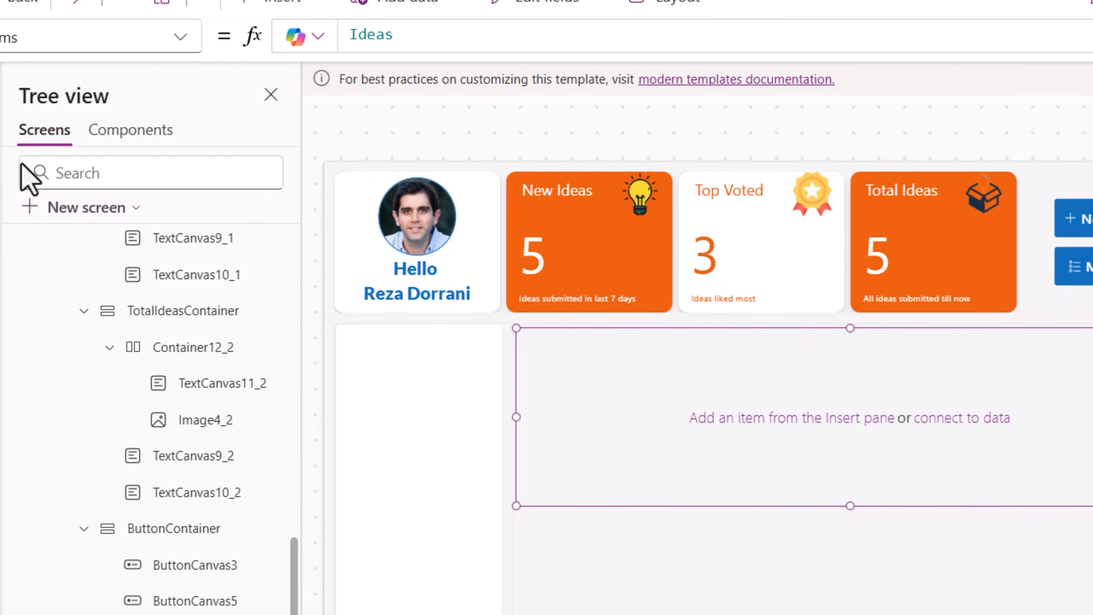
- Insert a container into the gallery template and resize it to span the full template width, about 90 high
left_click(28, 168)
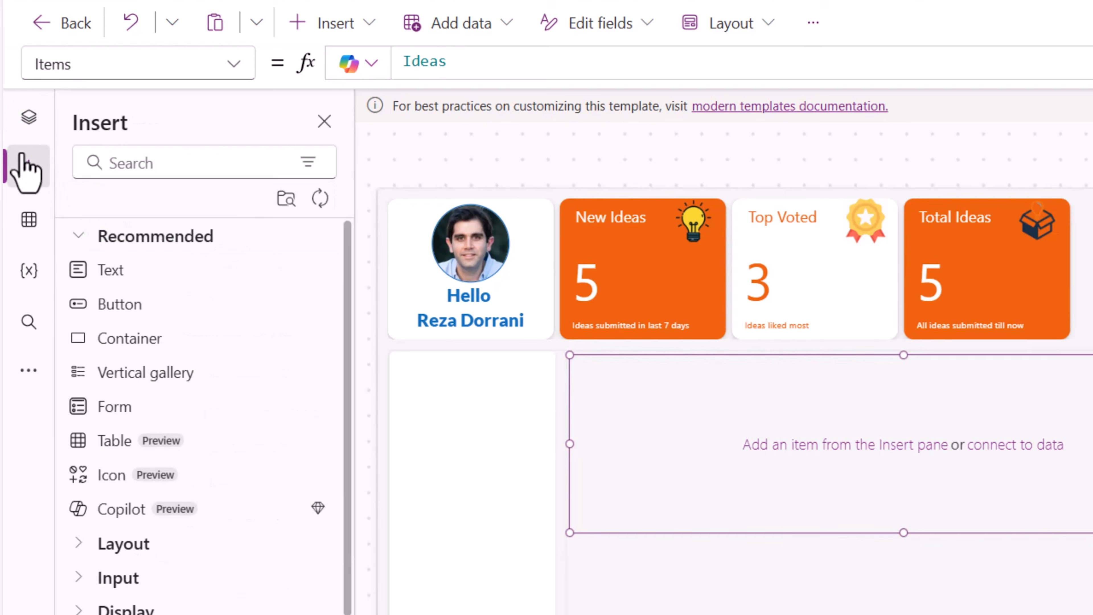
left_click(127, 164)
type("container")
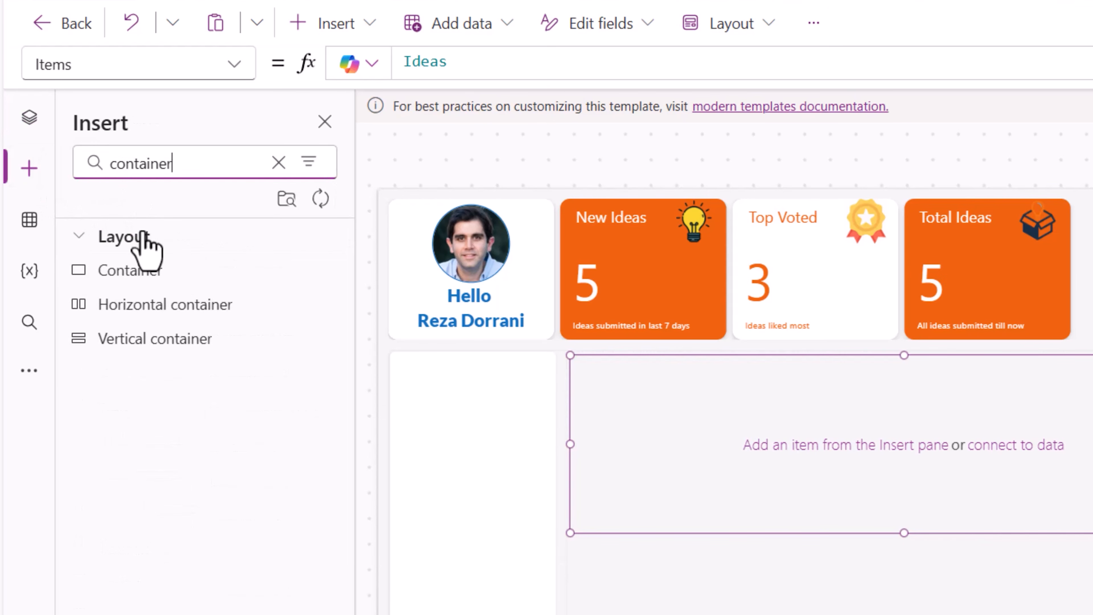
left_click(141, 272)
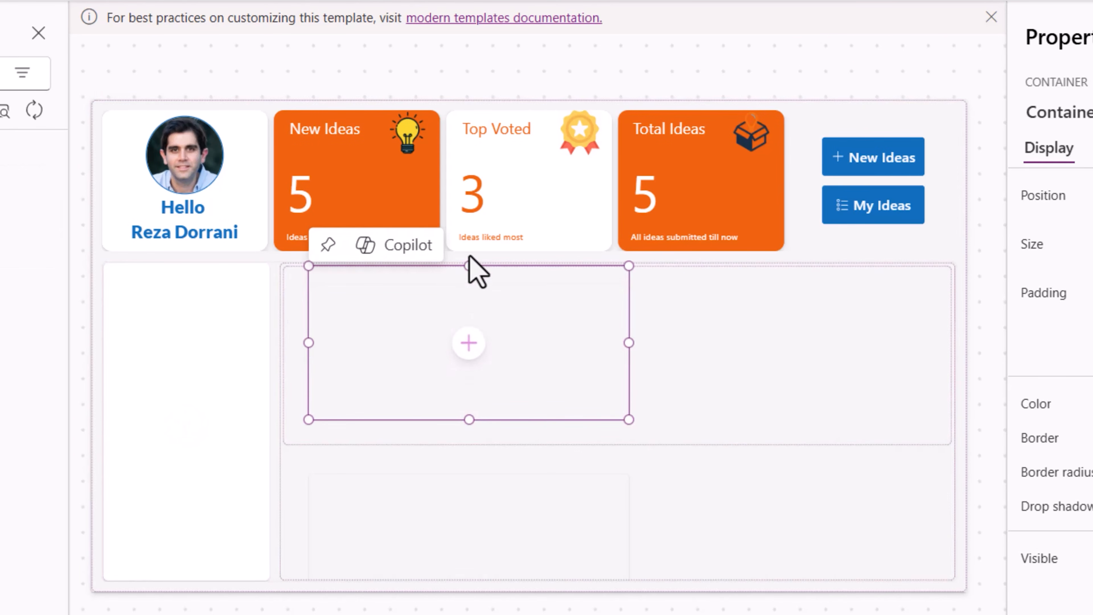
left_click_drag(309, 343, 280, 347)
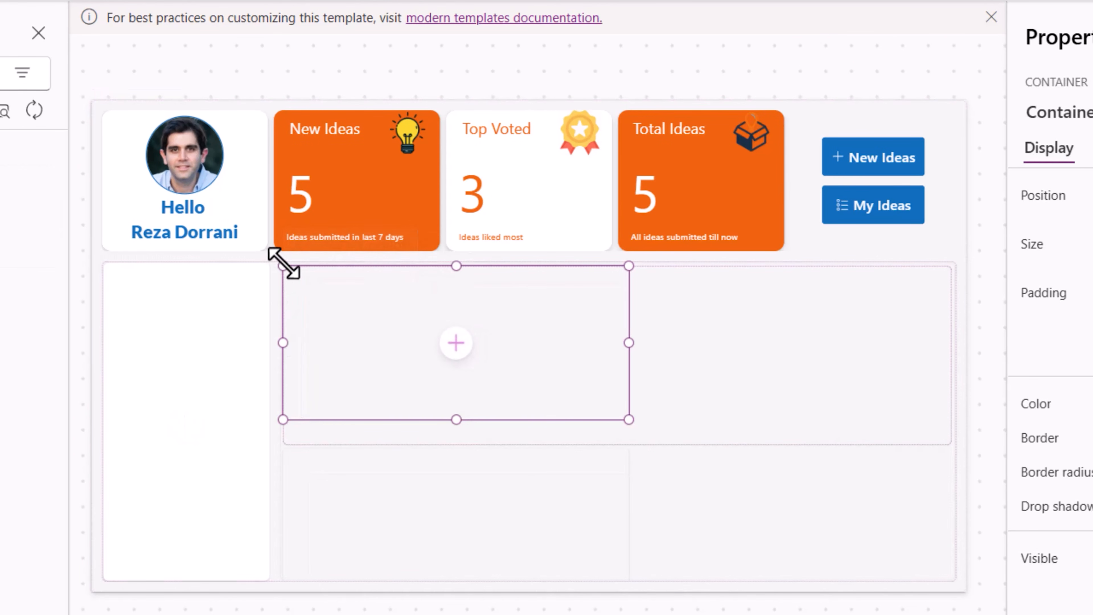
left_click_drag(455, 418, 449, 327)
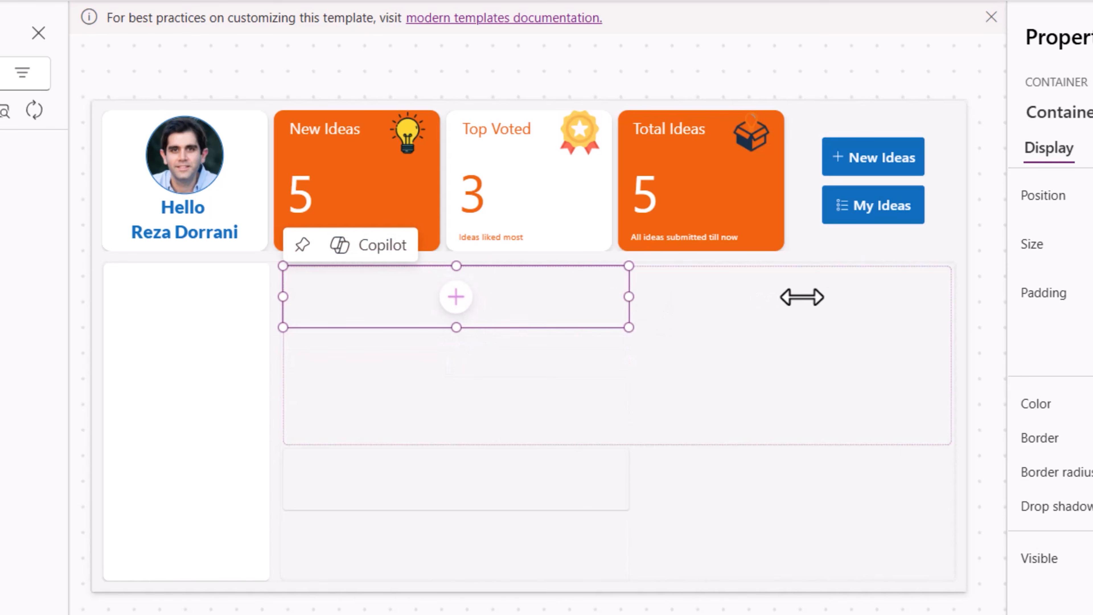
left_click_drag(801, 297, 935, 301)
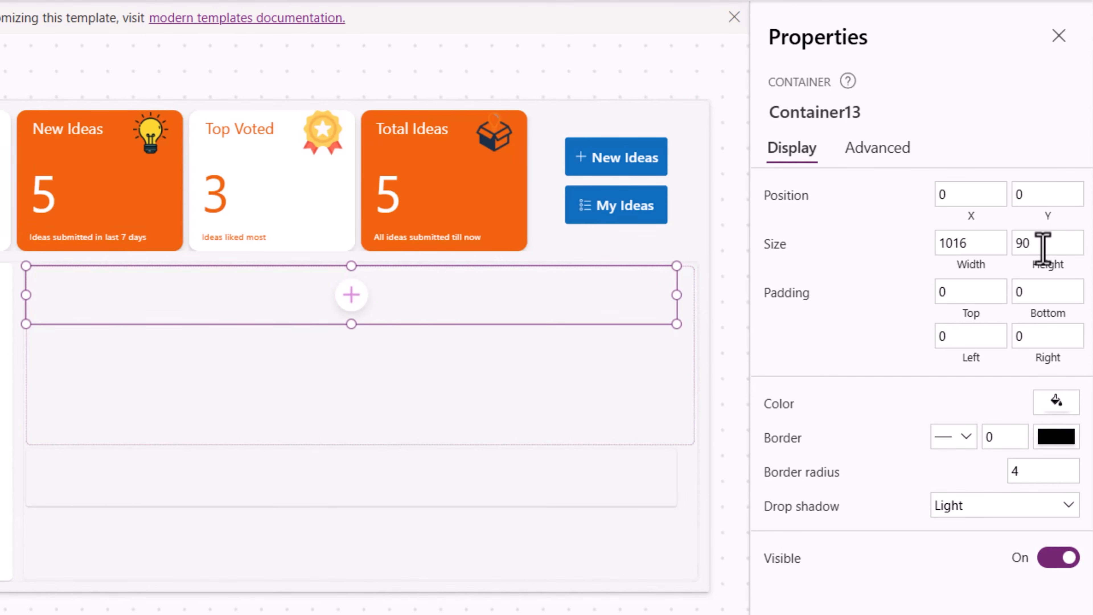
left_click(195, 557)
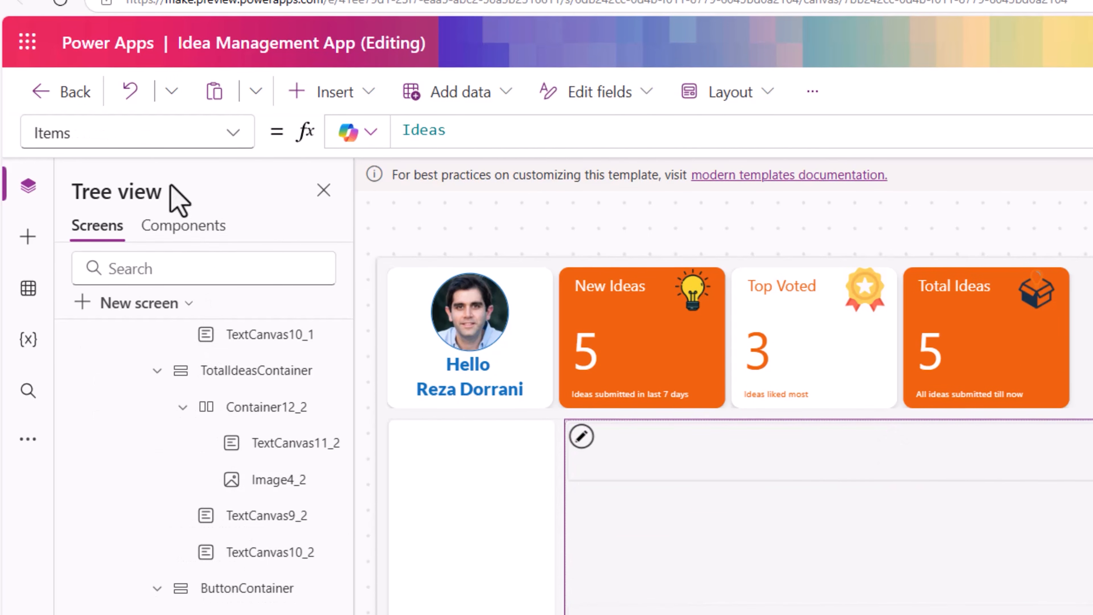
- Set the gallery's TemplateSize property to 90
type("Itempla")
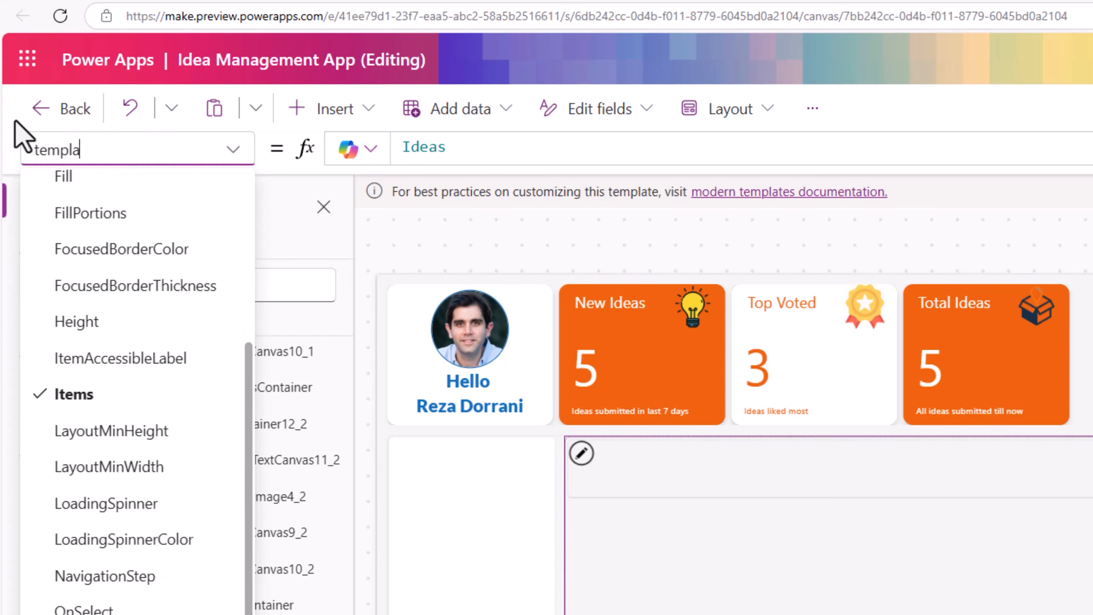
type("tesi")
key("Tab")
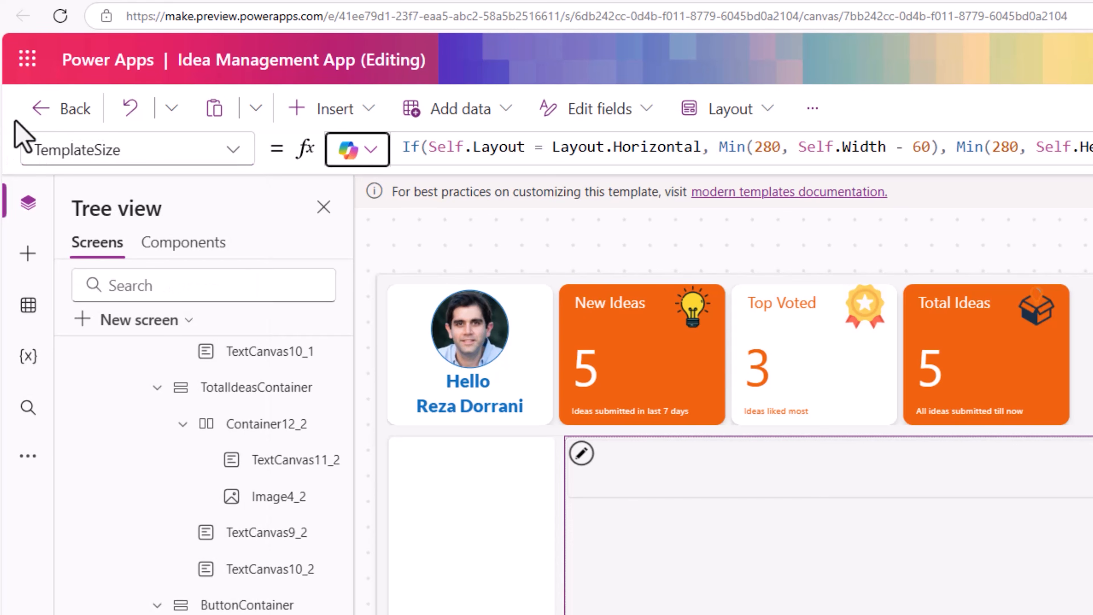
triple_click(465, 148)
type("90")
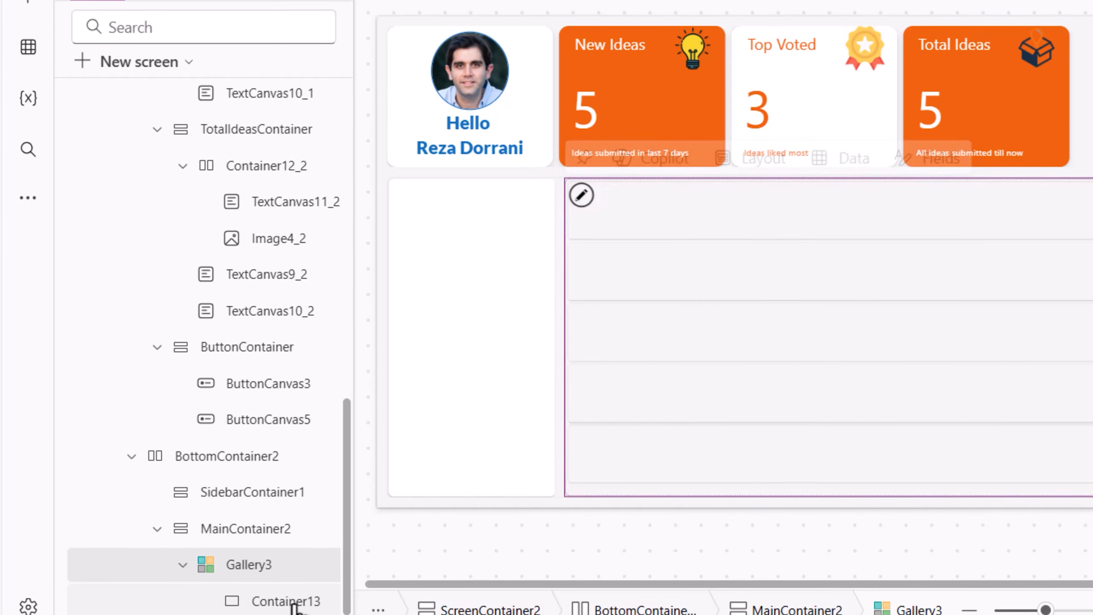
- Set the template container's fill color to white
left_click(294, 586)
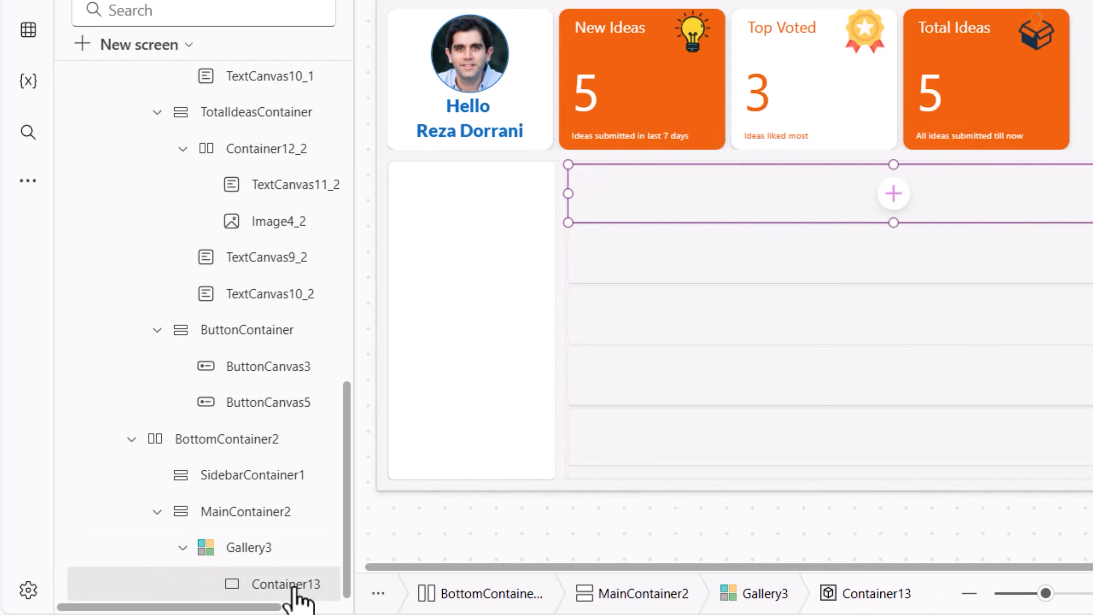
left_click(1056, 301)
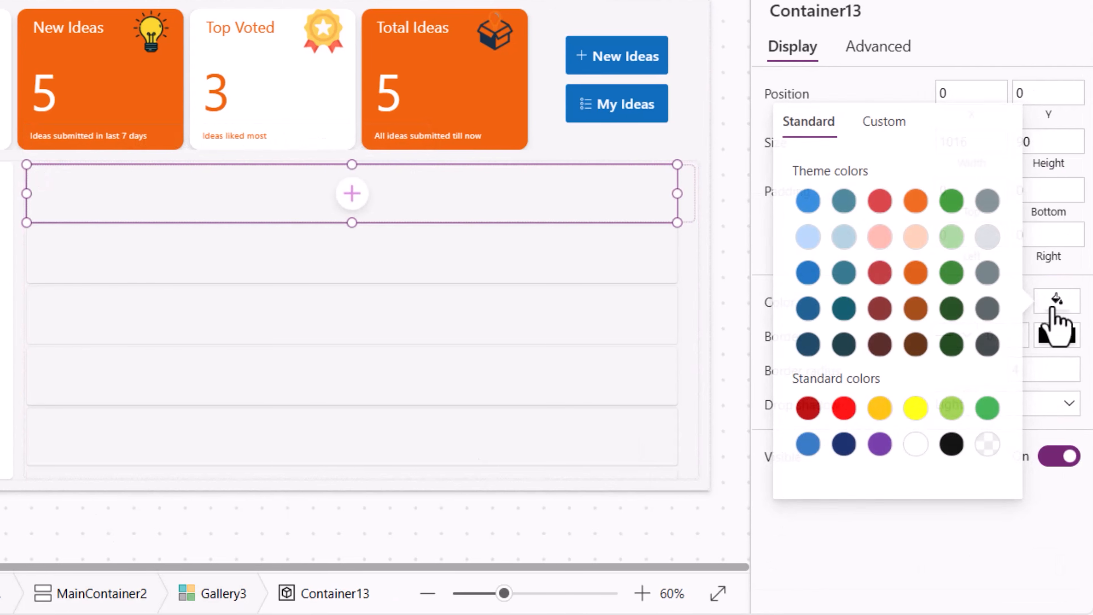
left_click(915, 444)
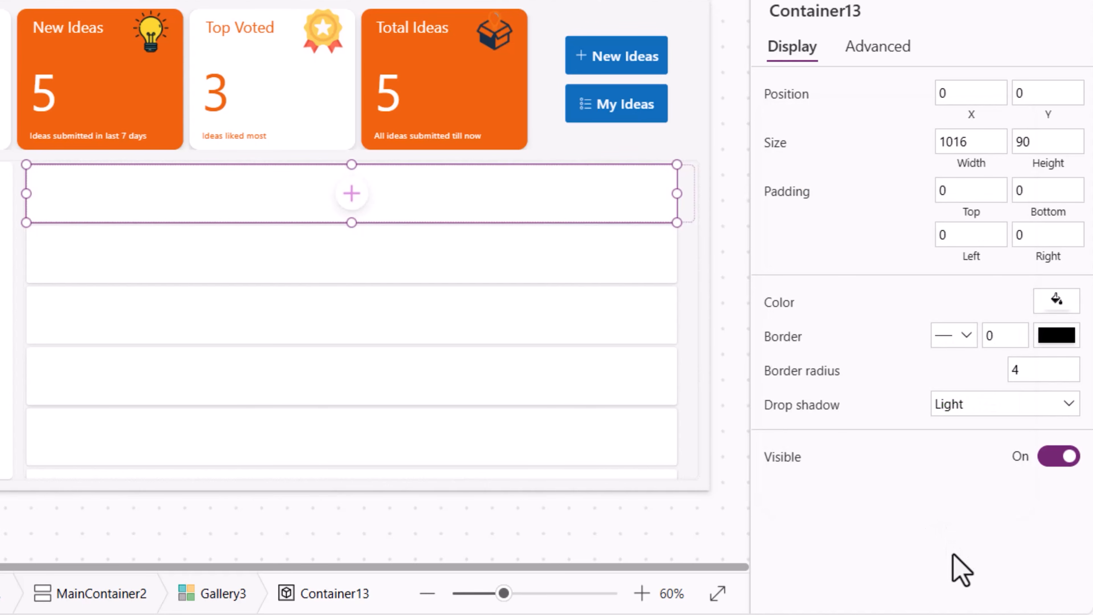
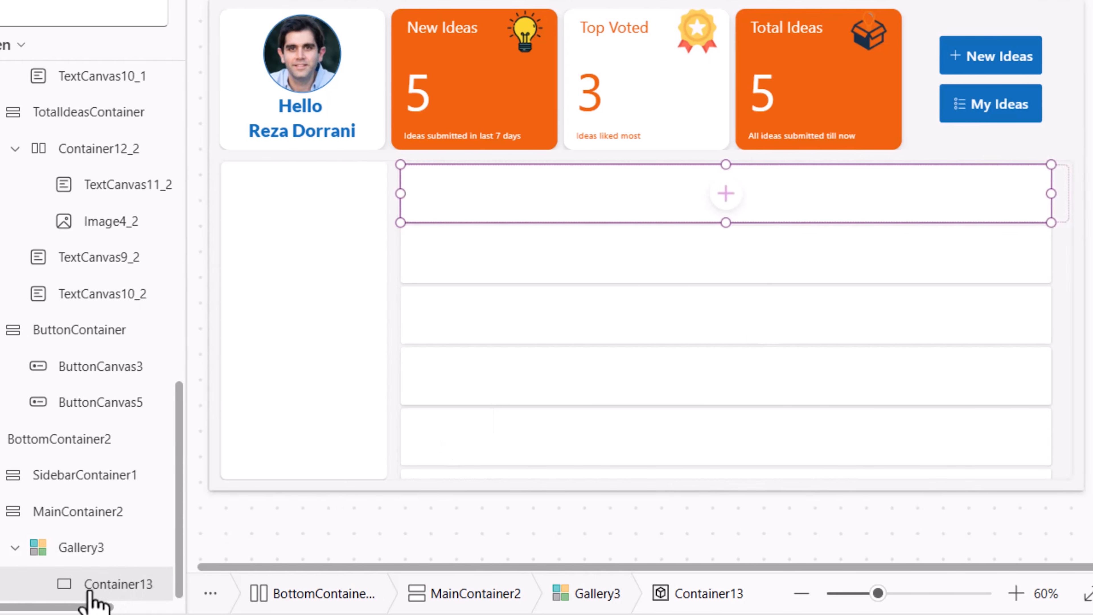
- Set the ideas gallery's template padding to 8
left_click(269, 556)
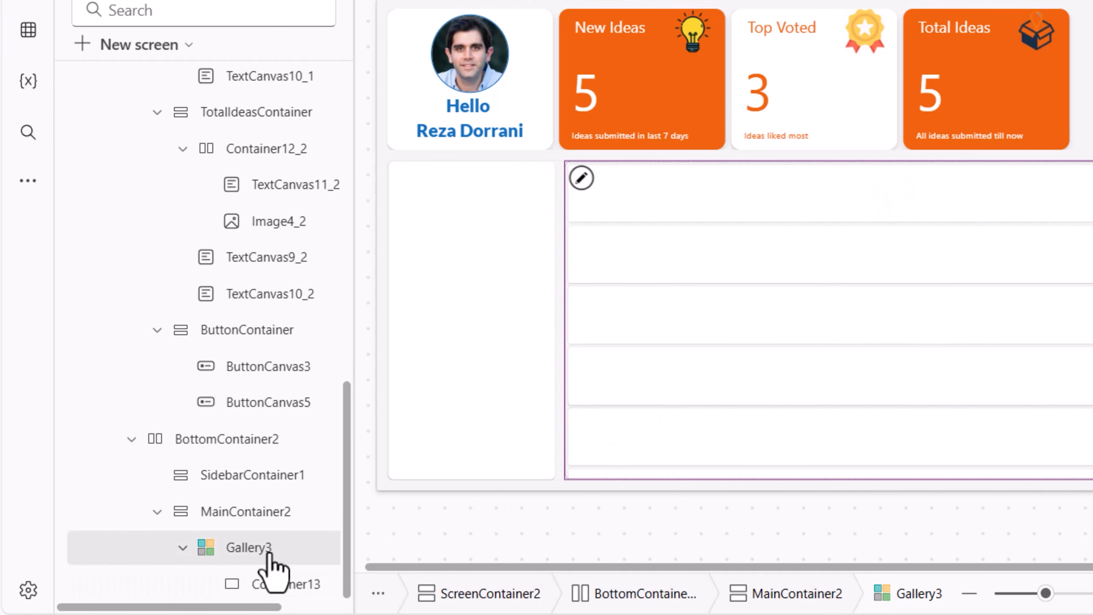
scroll(904, 362, "down", 5)
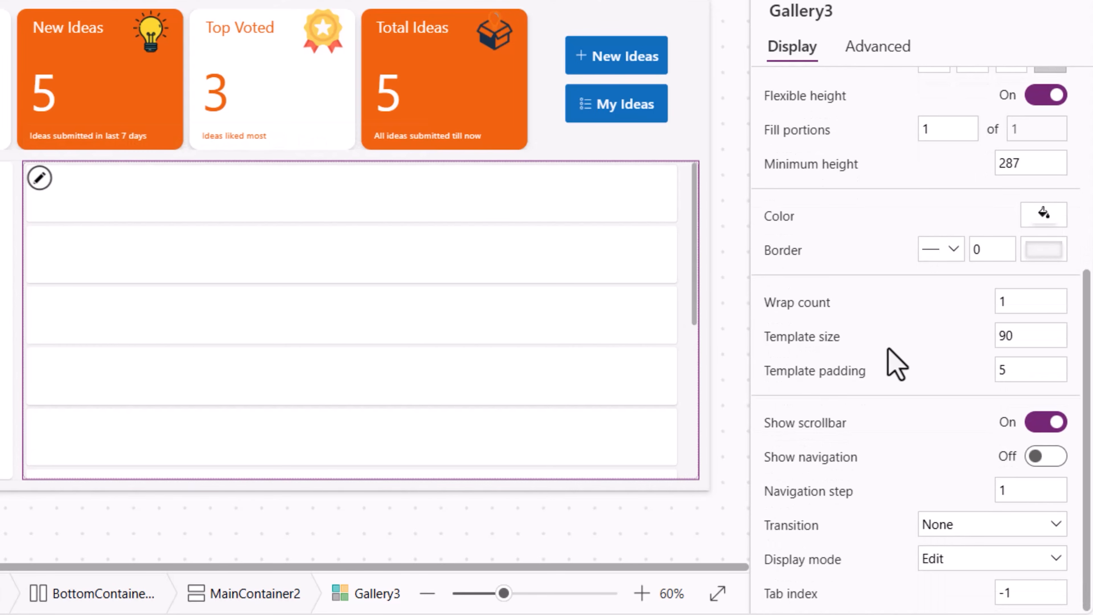
left_click(1043, 370)
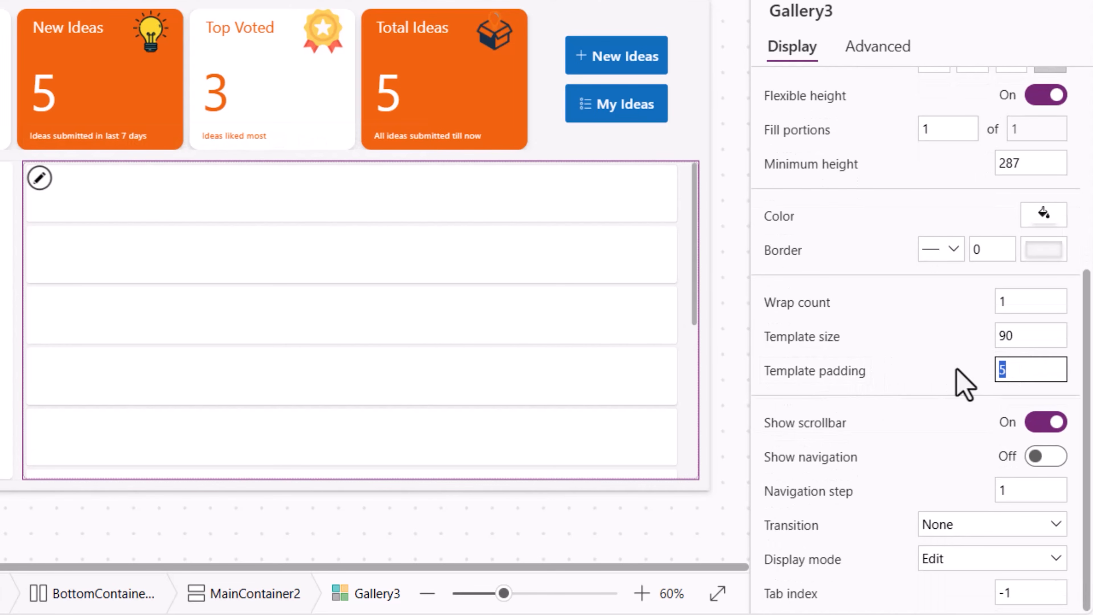
type("8")
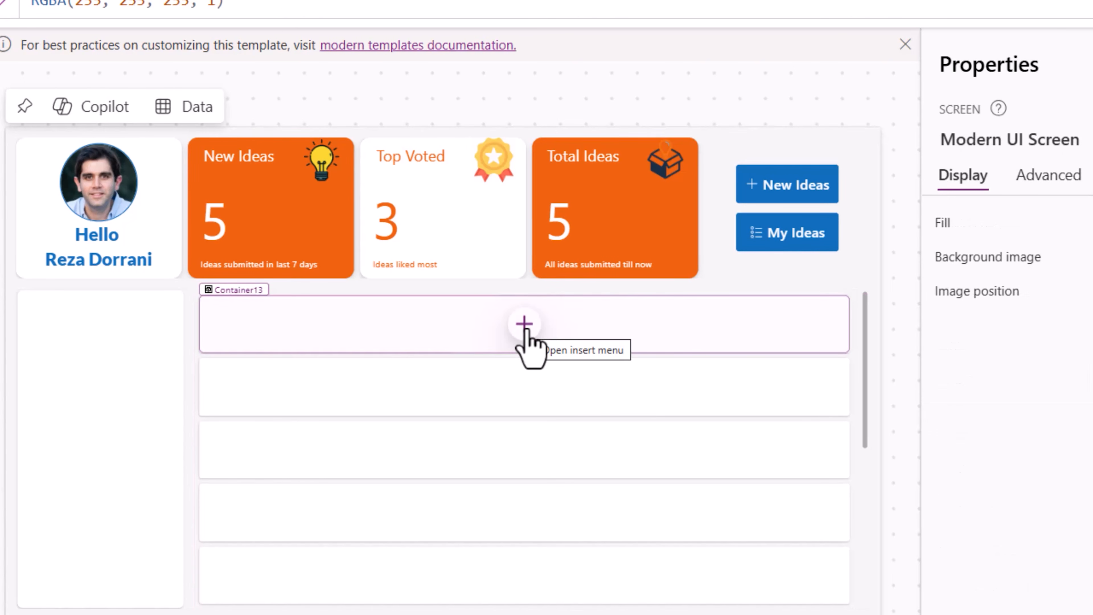
- Insert a text label into the gallery's template container and widen it to about a third of the row
left_click(524, 329)
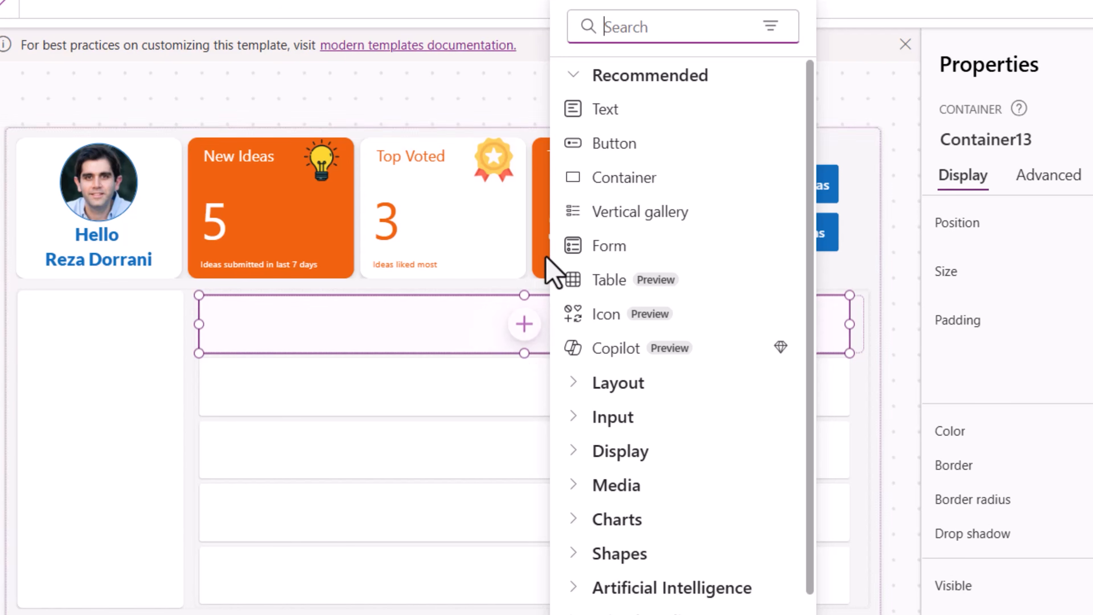
left_click(597, 109)
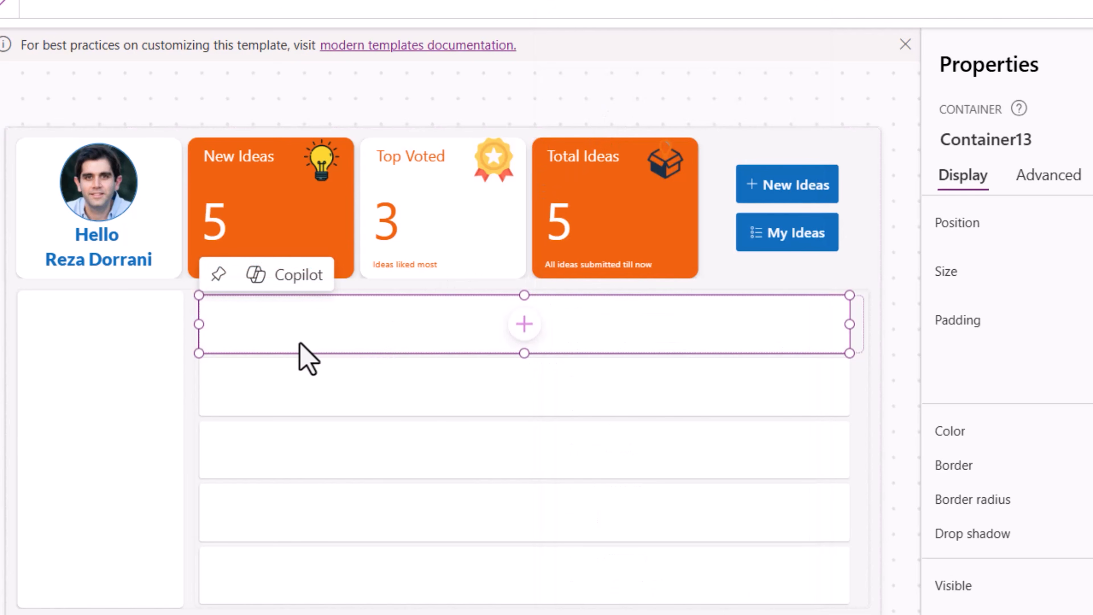
left_click(243, 310)
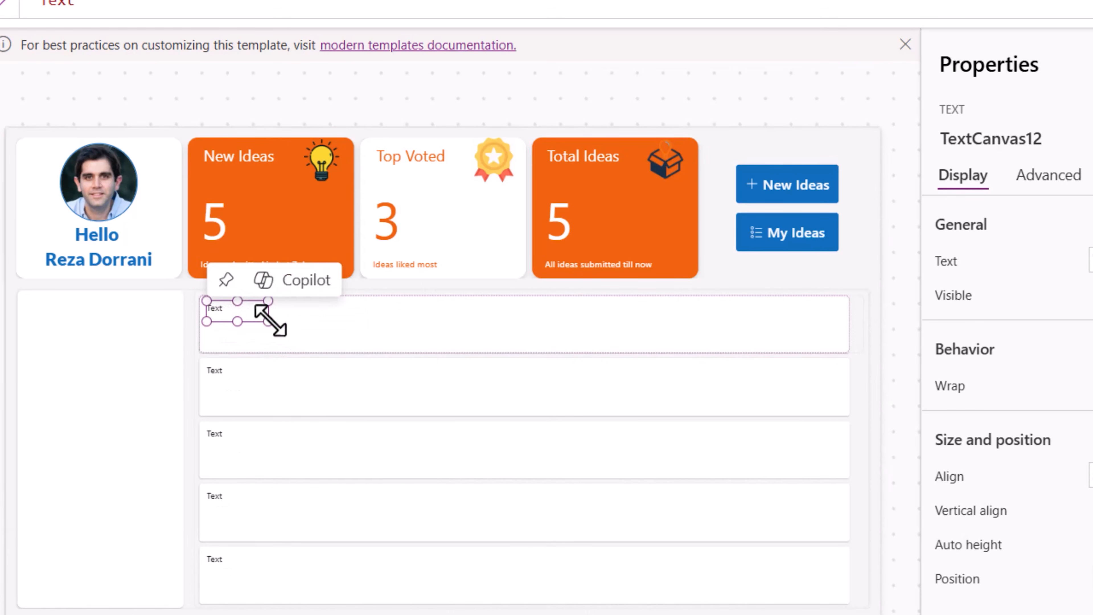
left_click_drag(268, 321, 397, 322)
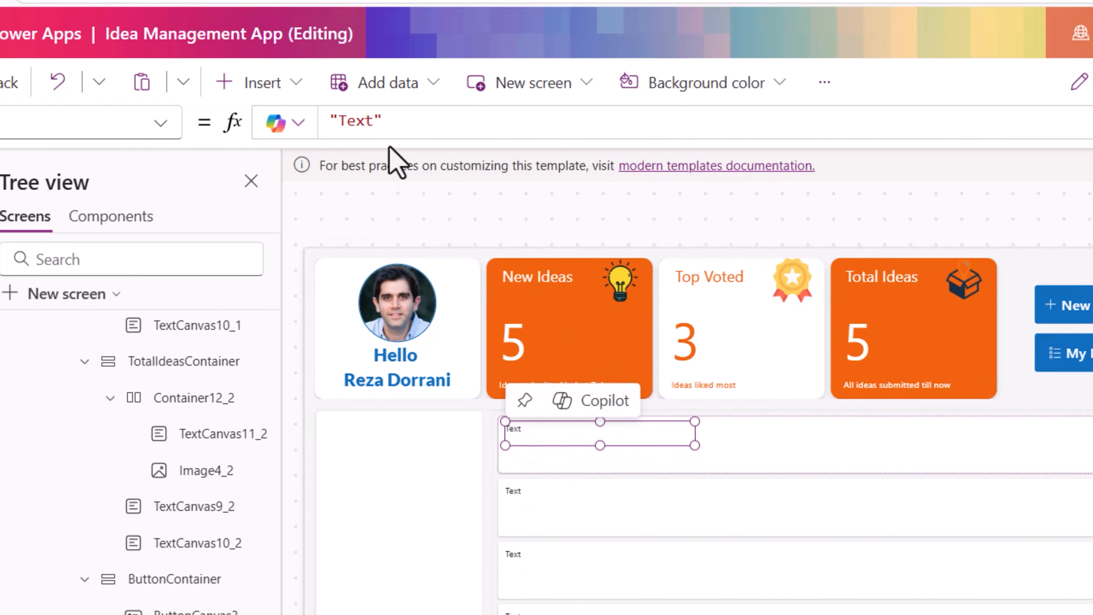
- Set the text label's Text formula to ThisItem.'Idea Title'
left_click_drag(87, 3, 26, 2)
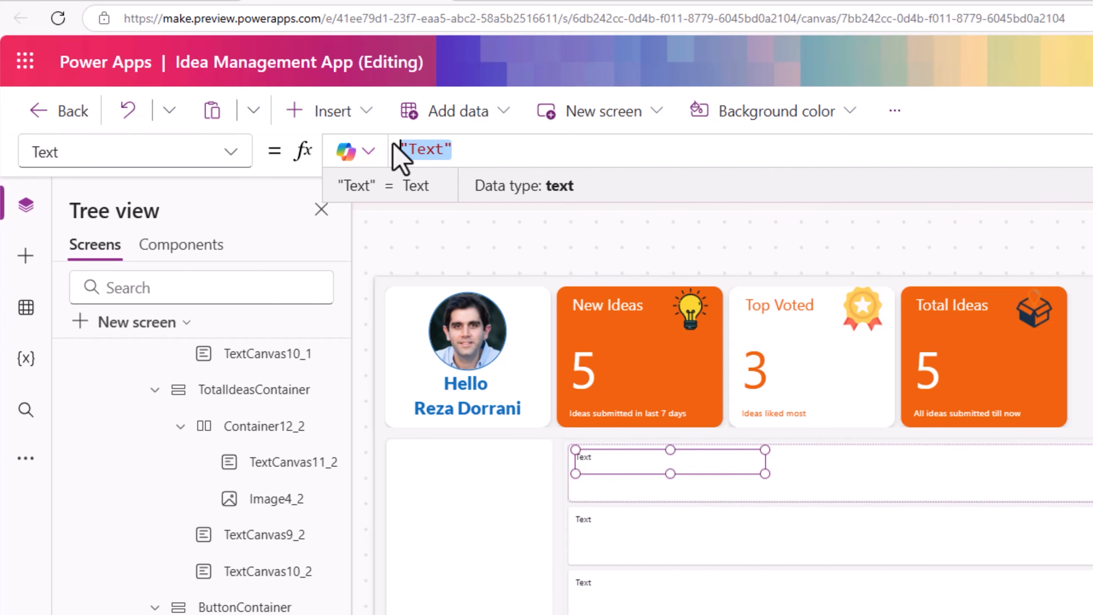
type("ThisItem")
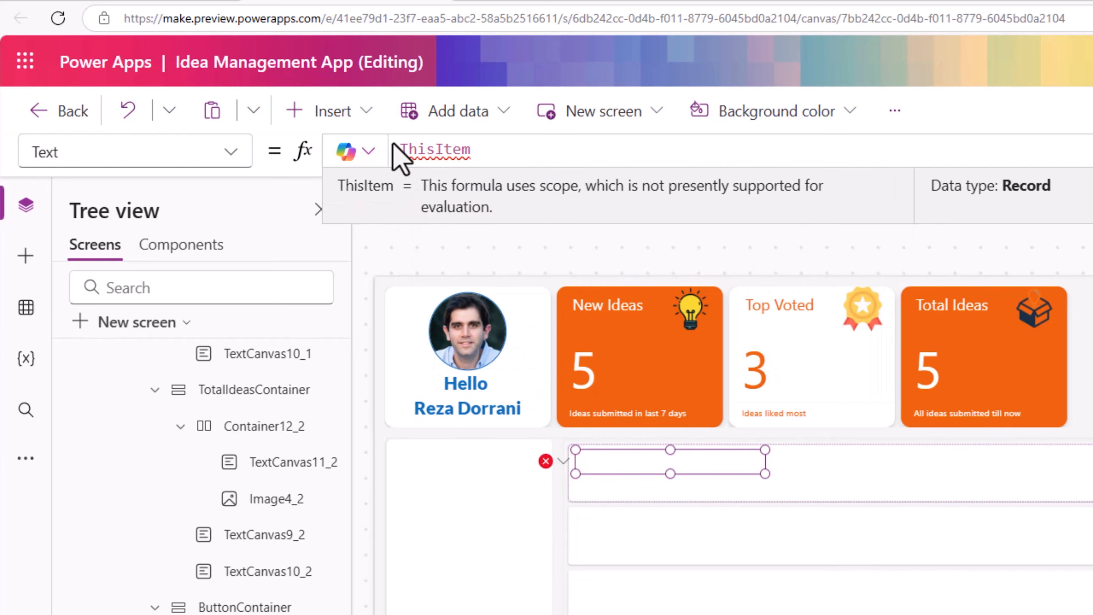
type(".")
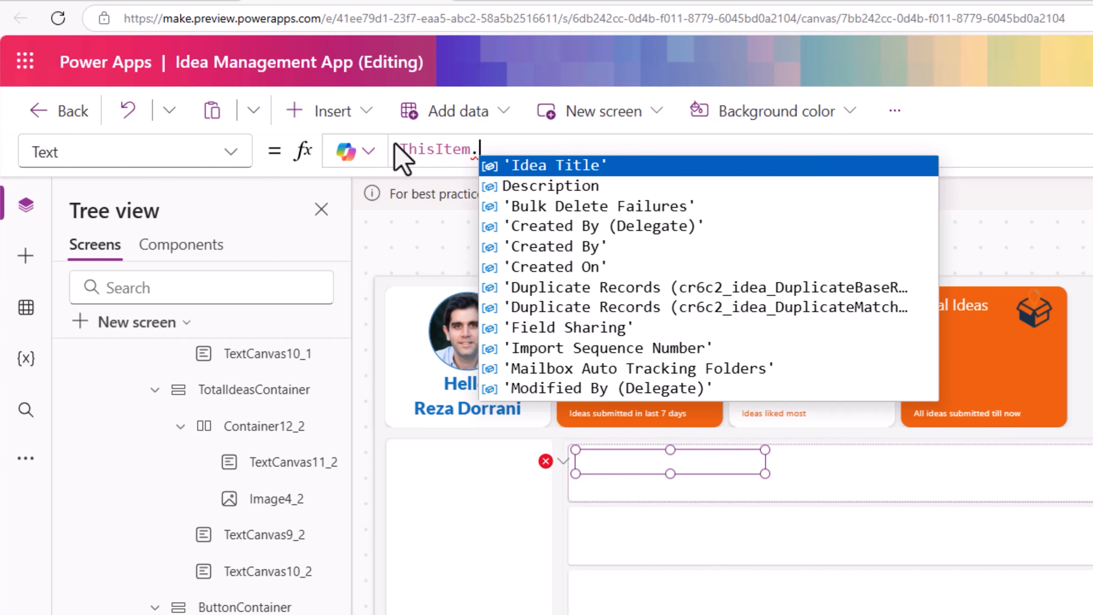
key("Return")
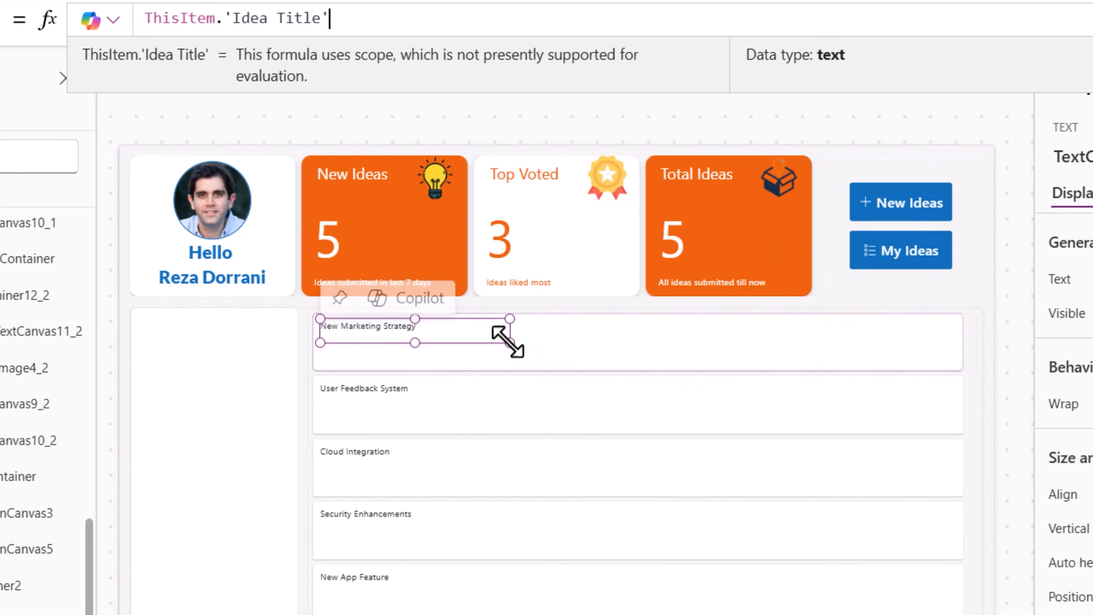
- Set the idea title label's font size to 25
left_click_drag(508, 341, 531, 339)
scroll(1067, 386, "down", 4)
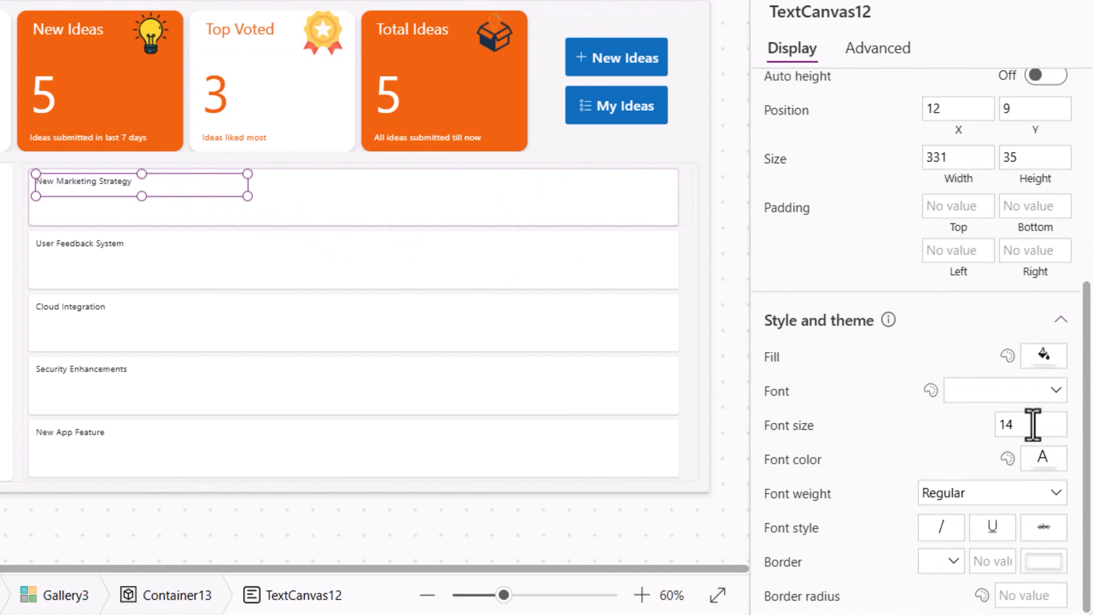
double_click(1032, 424)
type("25")
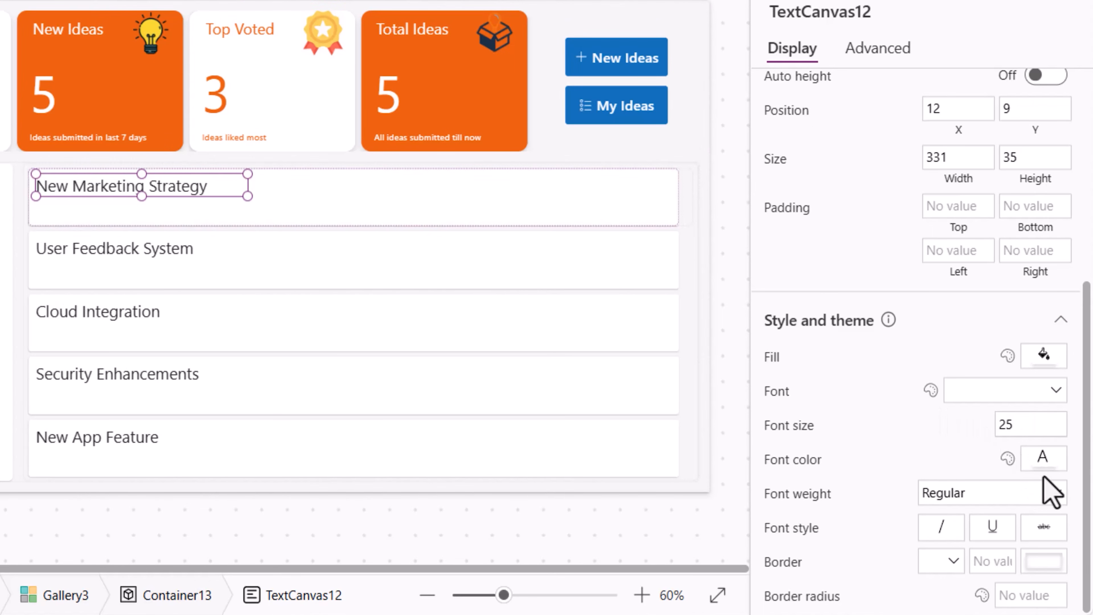
- Set the idea title label's font color to blue
left_click(1042, 461)
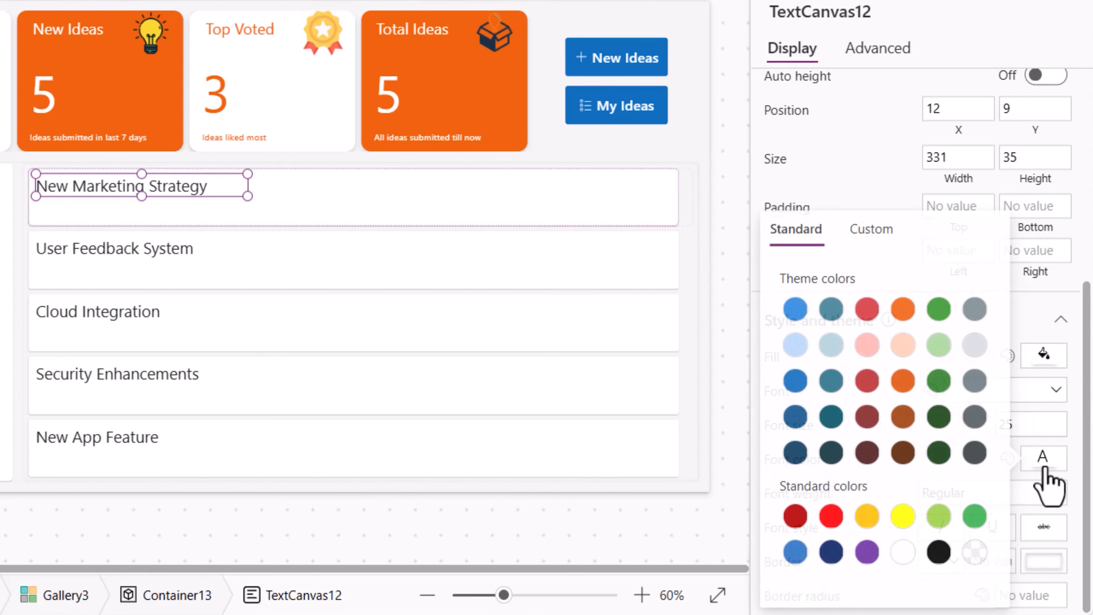
left_click(835, 176)
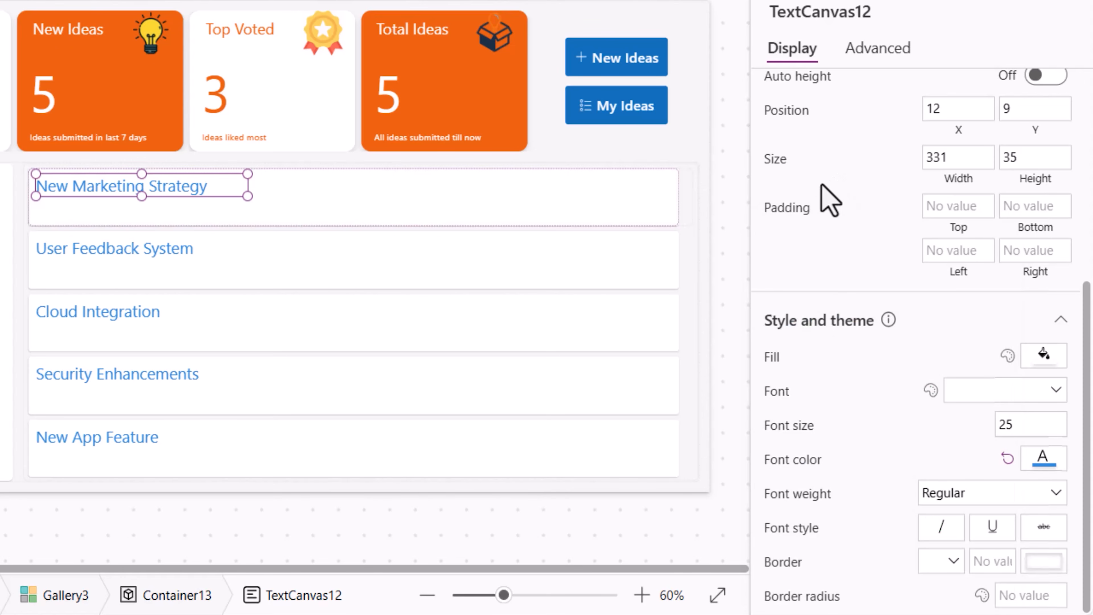
left_click(334, 203)
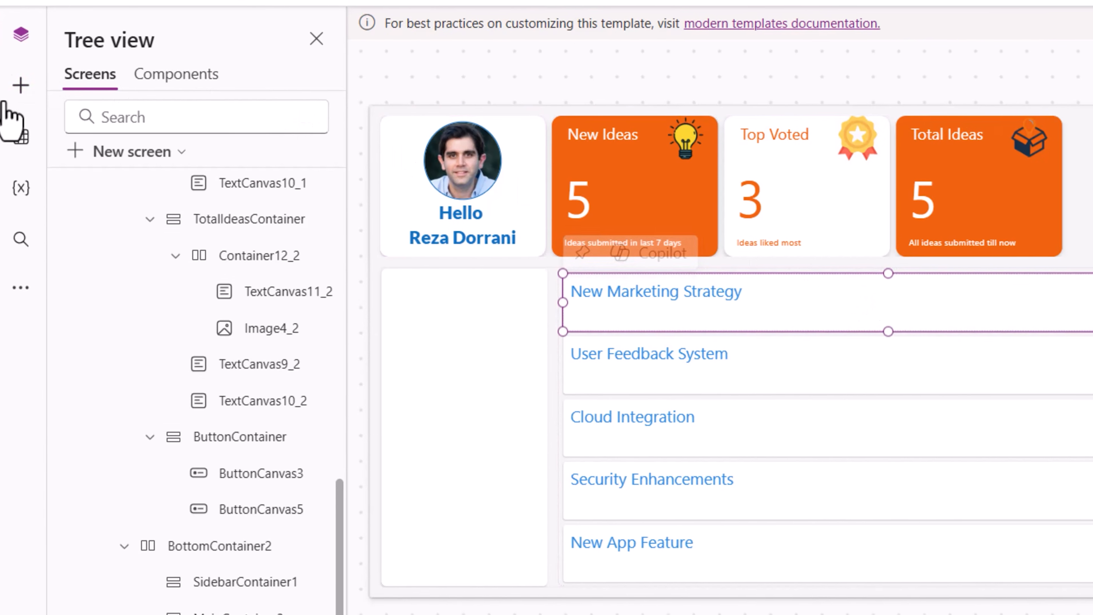
- Insert another text label into the template and place it below the idea title
left_click(23, 85)
left_click(130, 194)
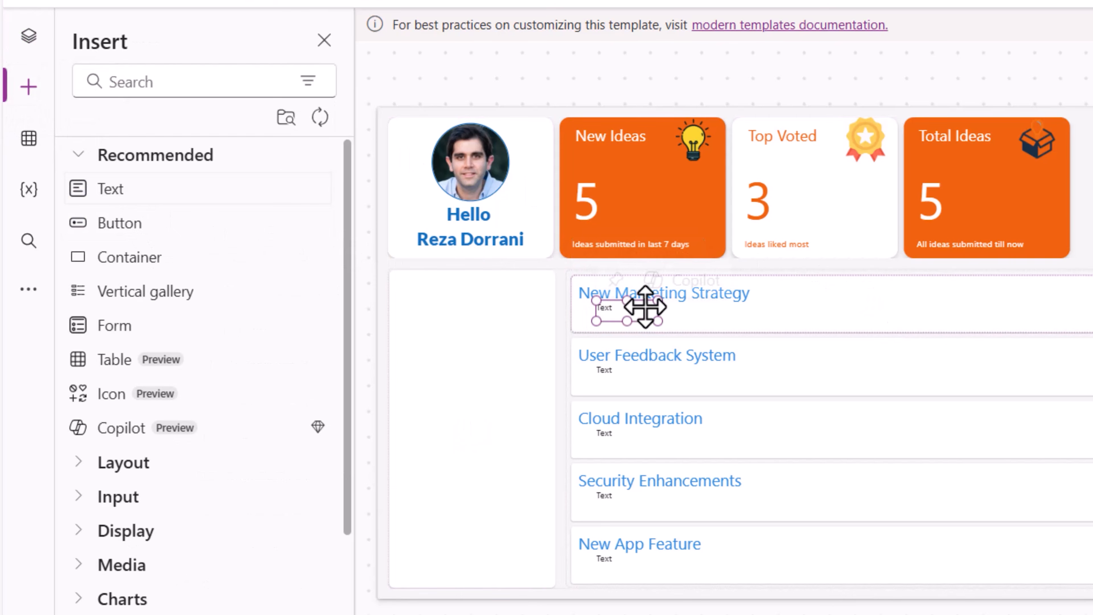
left_click_drag(641, 305, 799, 326)
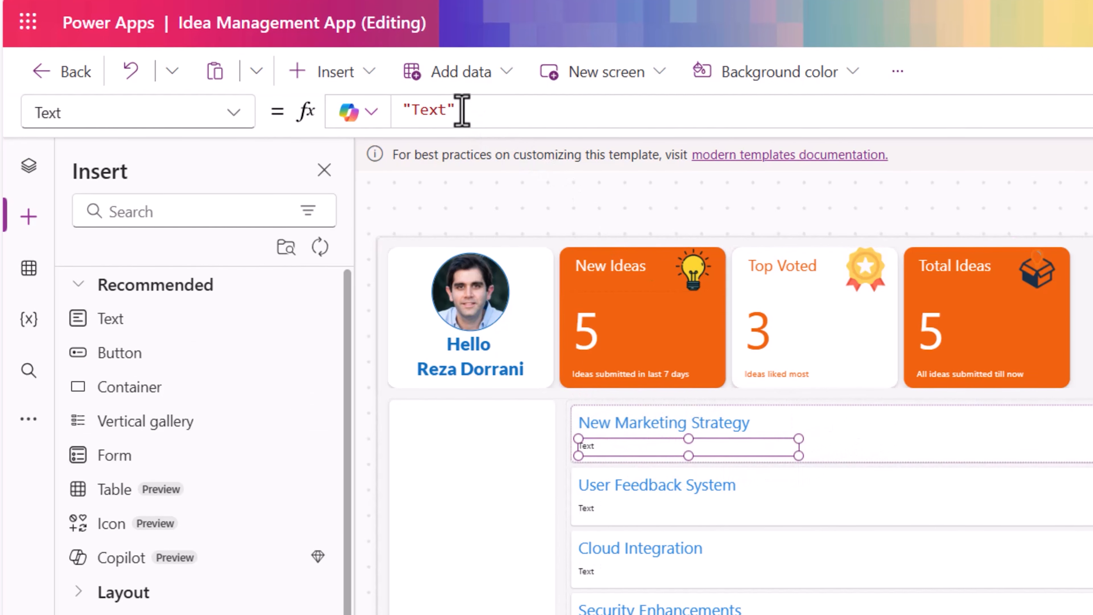
- Set the new label's Text formula to ThisItem.Description
left_click_drag(461, 107, 361, 113)
type("ThisItem.de")
key("Tab")
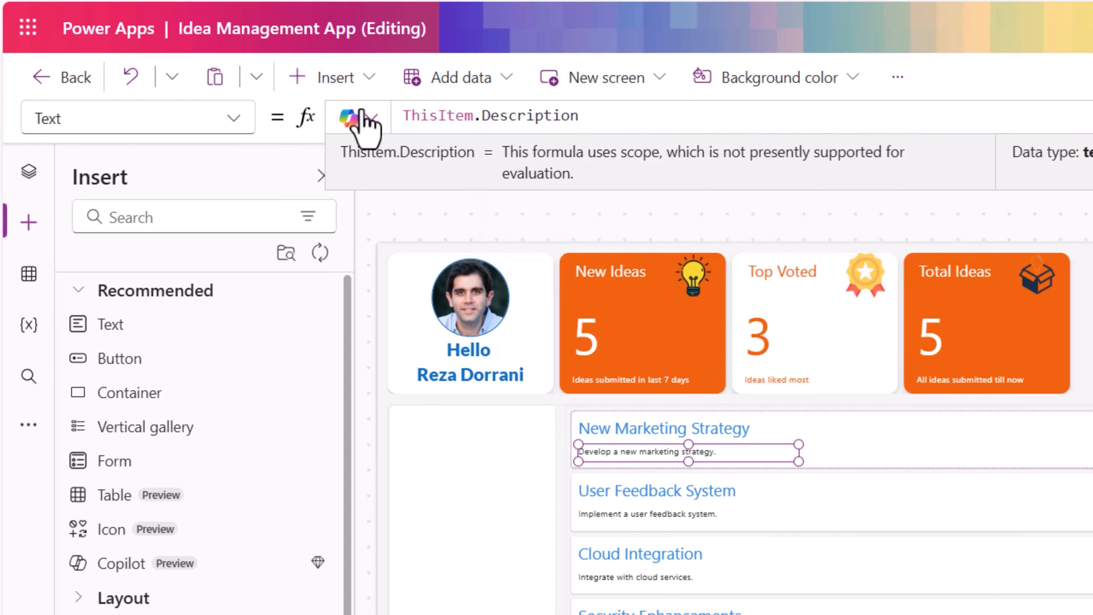
- Insert a third text label to the right of the title and set its Text to ThisItem.'Submission Date'
left_click(129, 327)
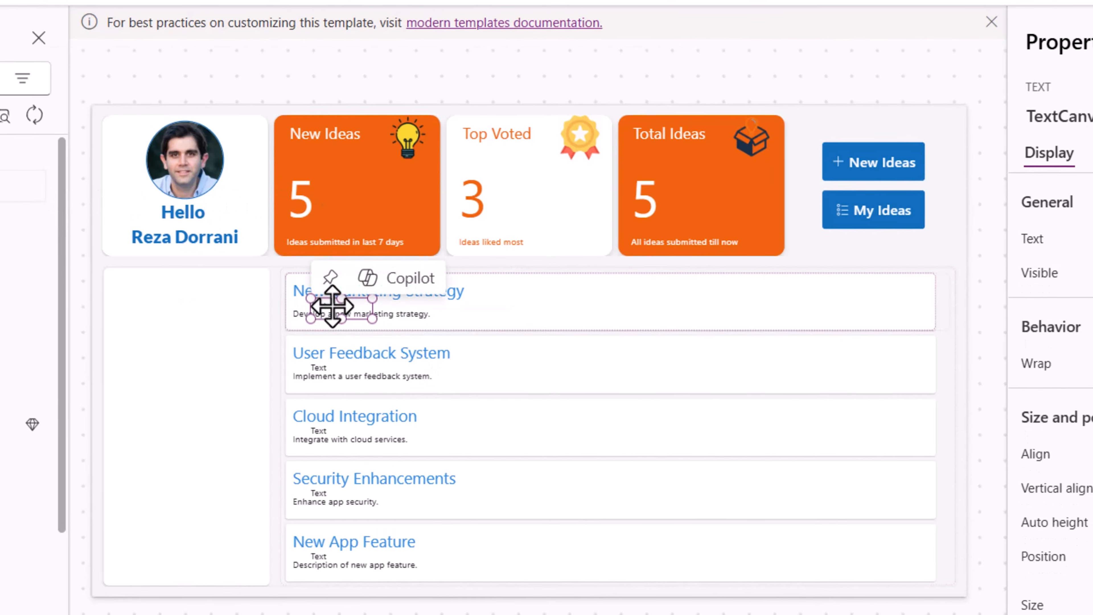
left_click_drag(332, 306, 591, 287)
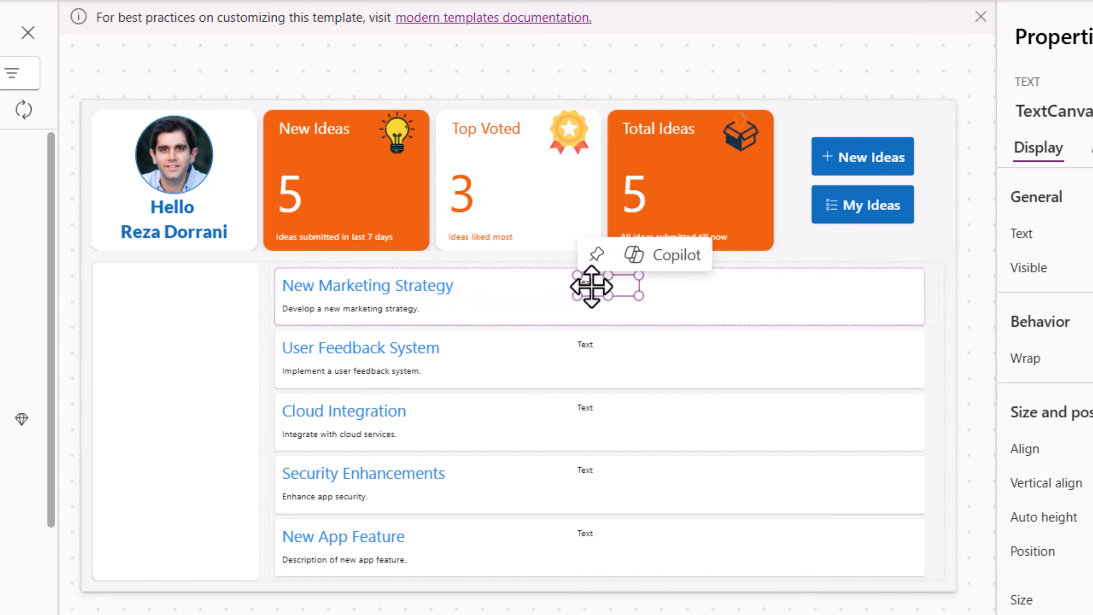
left_click_drag(362, 69, 310, 25)
type("ThisItem.'Submi")
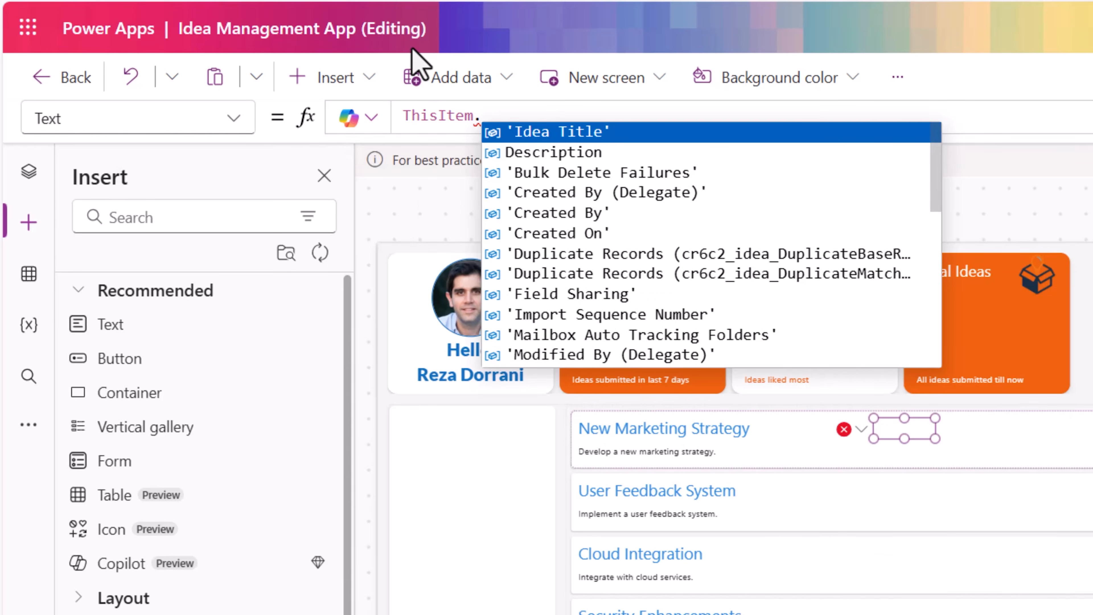
type("s")
key("Down")
key("Down")
key("Tab")
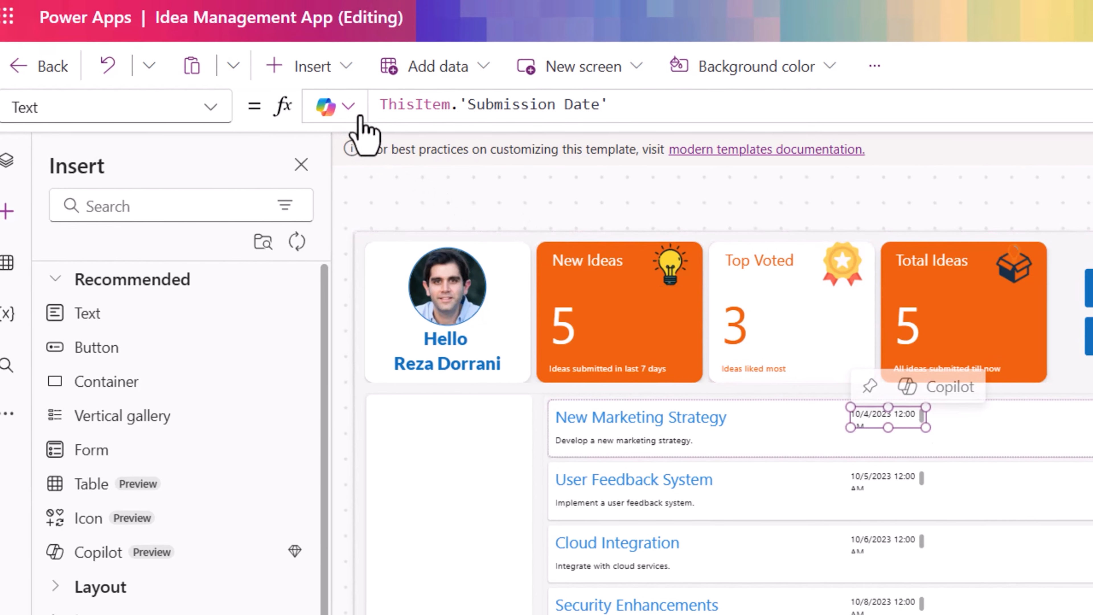
- Wrap the date label's formula as Text(ThisItem.'Submission Date',"mm/dd/yyyy")
left_click(370, 112)
type("Text(")
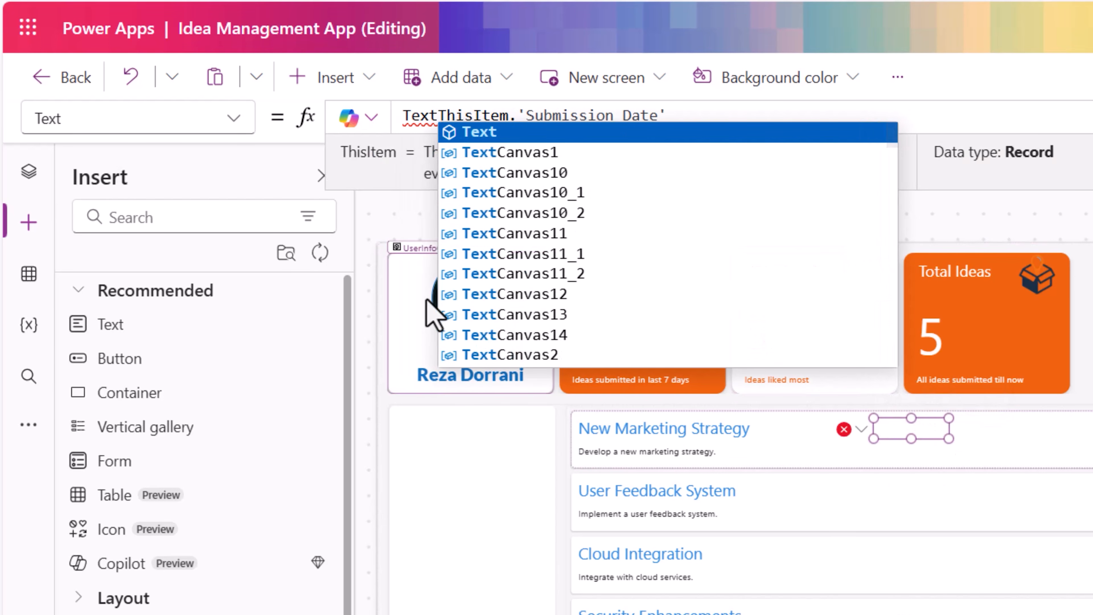
left_click(702, 112)
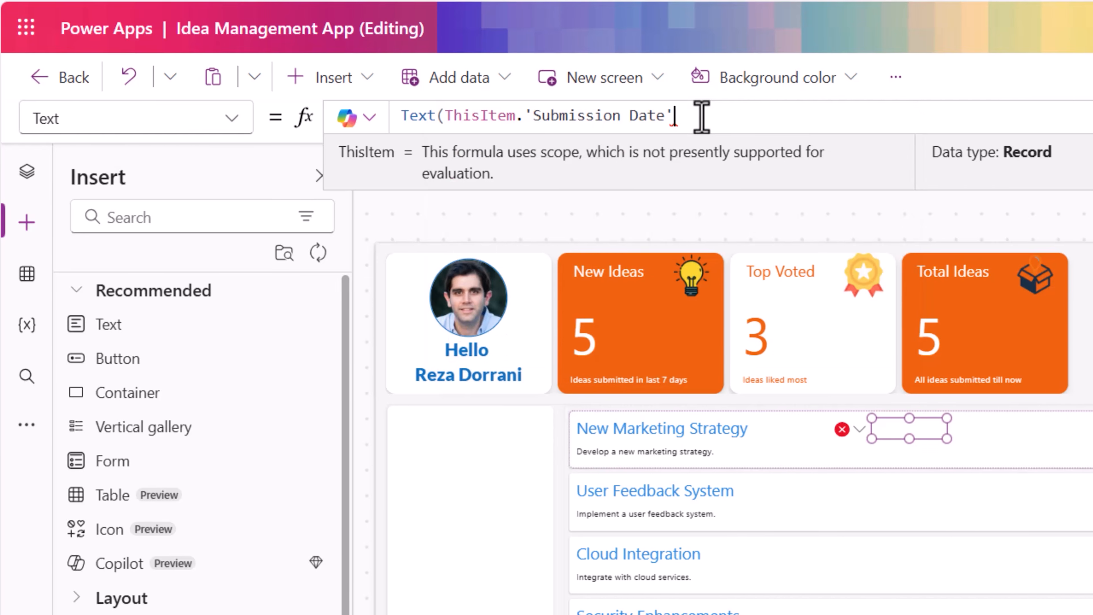
type(",\"")
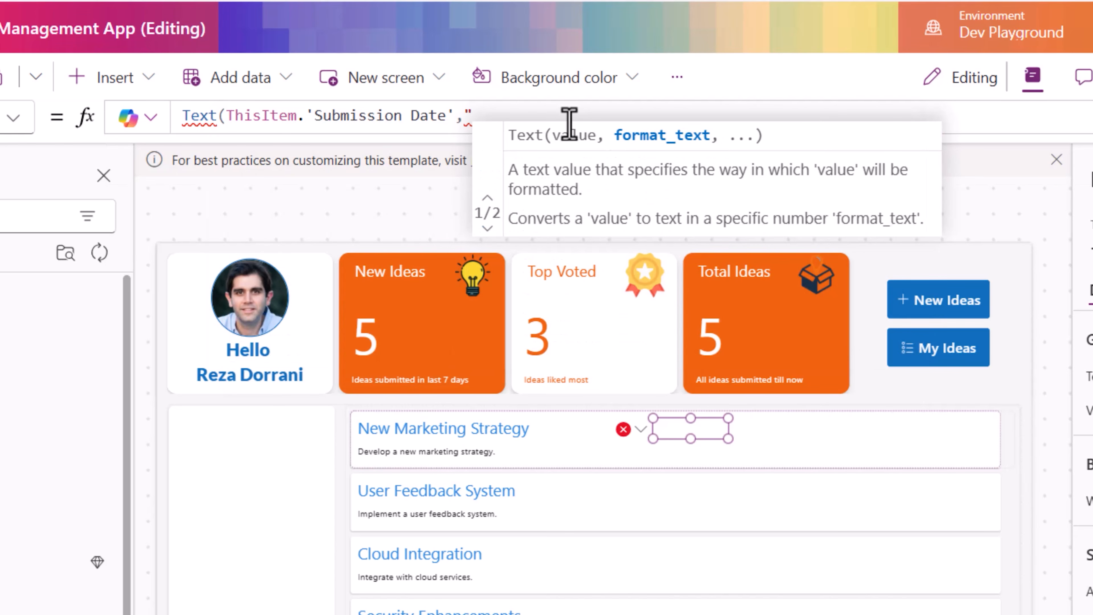
type("mm/")
type("dd/")
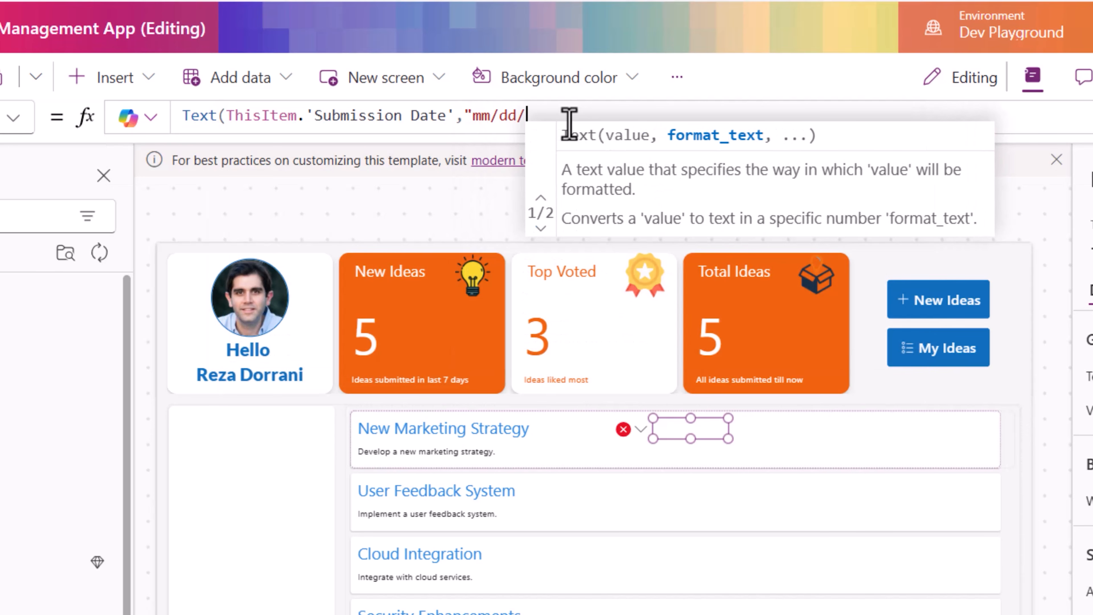
type("yyyy")
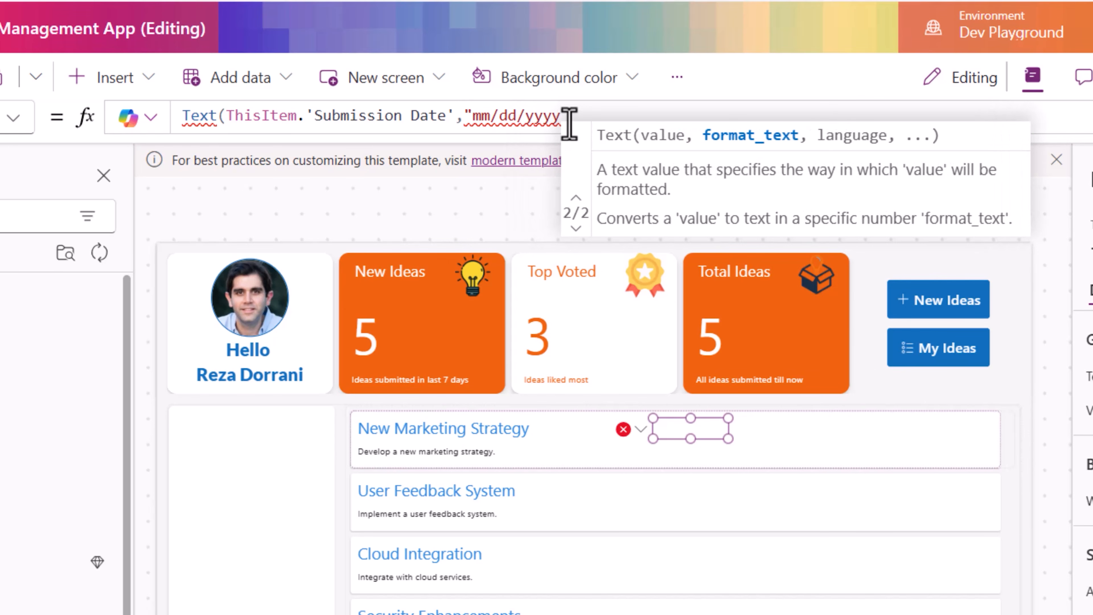
type("\")")
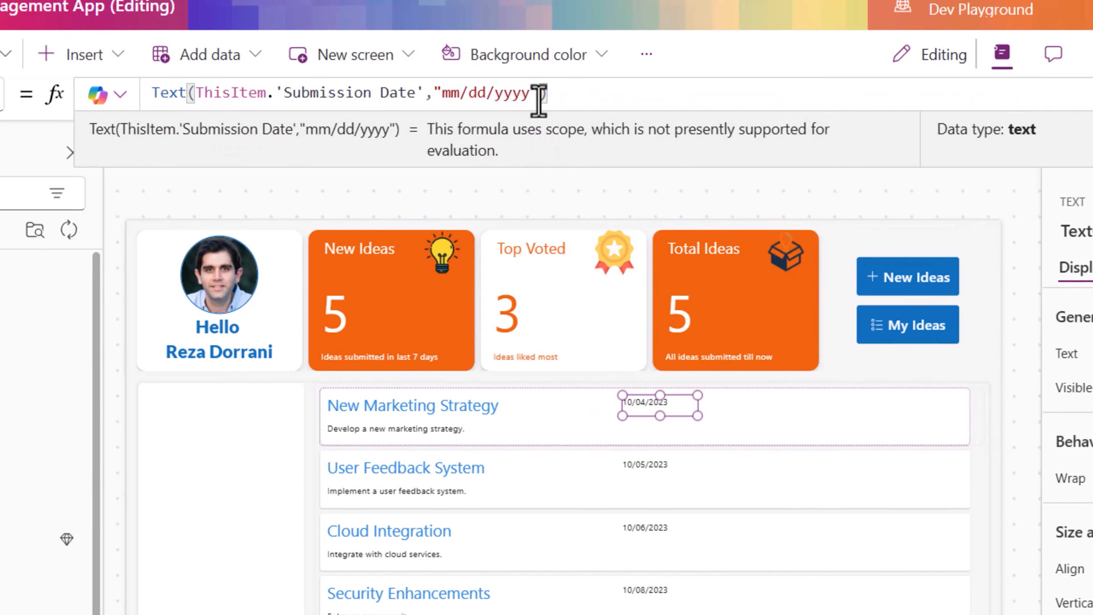
- Set the date label's font weight to Semibold and its font size to 18
left_click(973, 495)
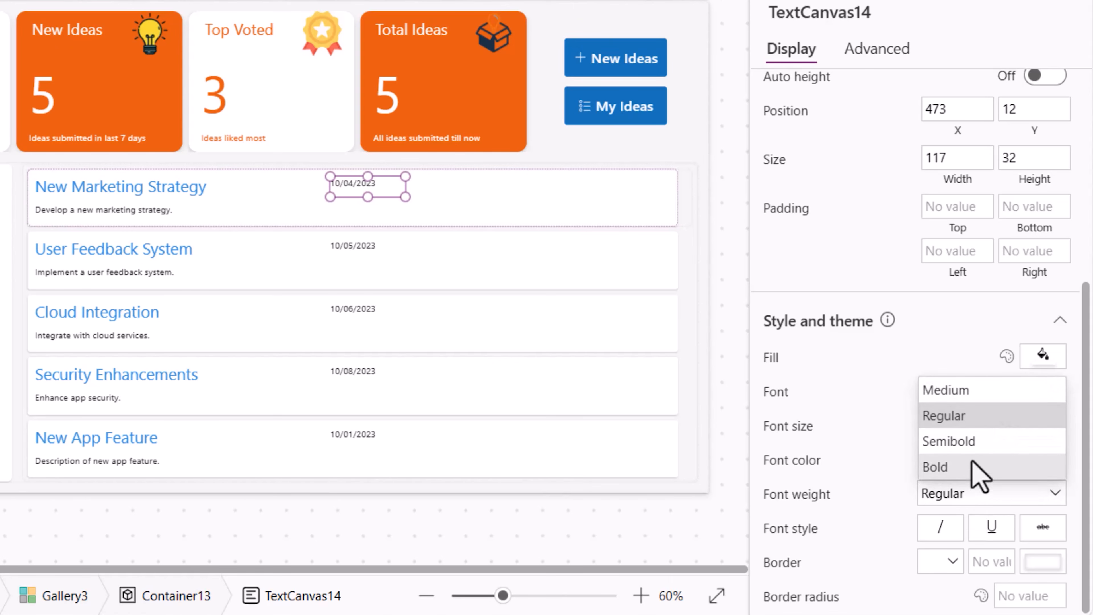
left_click(971, 441)
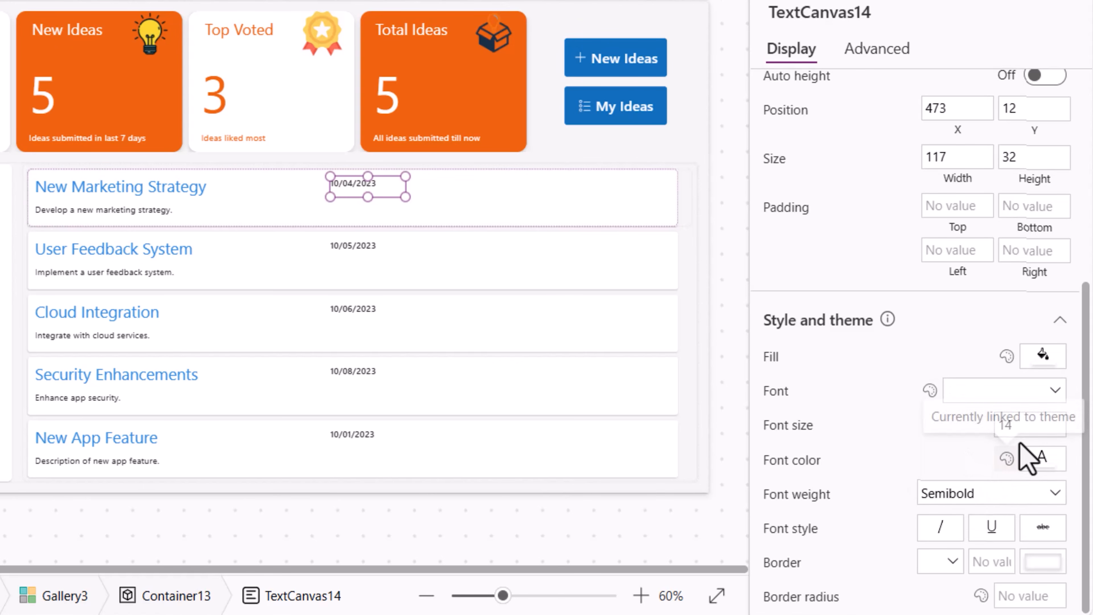
left_click(1004, 429)
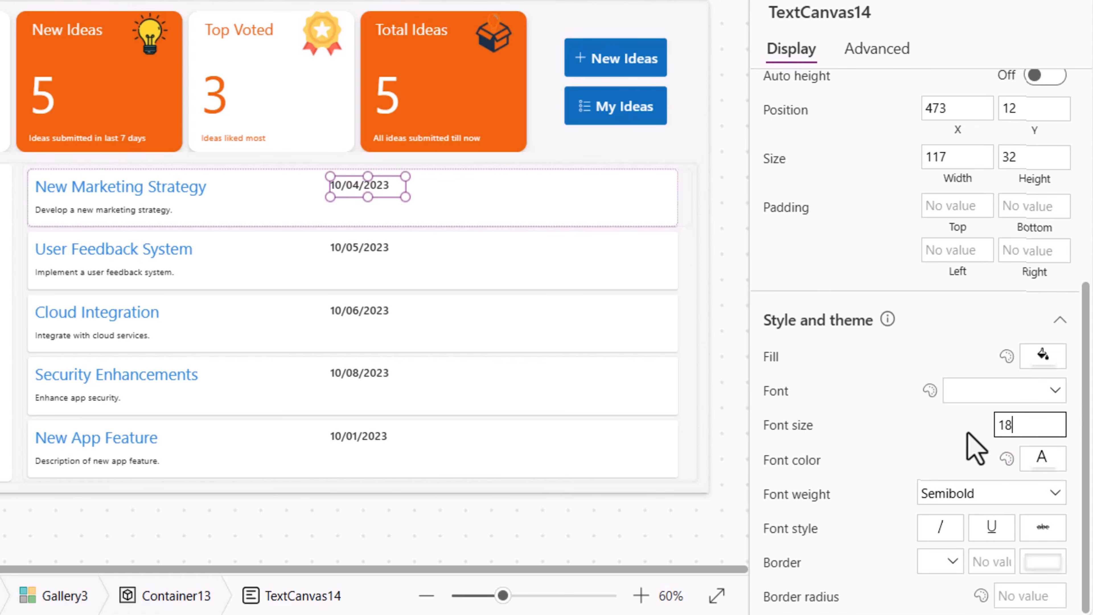
left_click(378, 187)
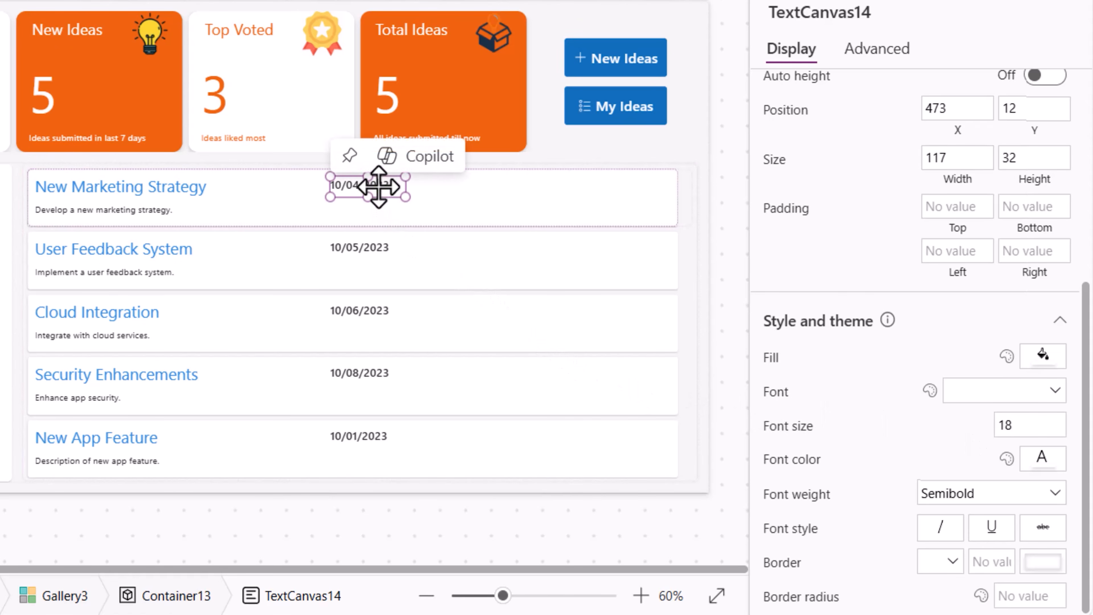
- Duplicate the date label and place the copy just below it
key("ctrl+c")
key("ctrl+v")
left_click_drag(378, 214, 357, 199)
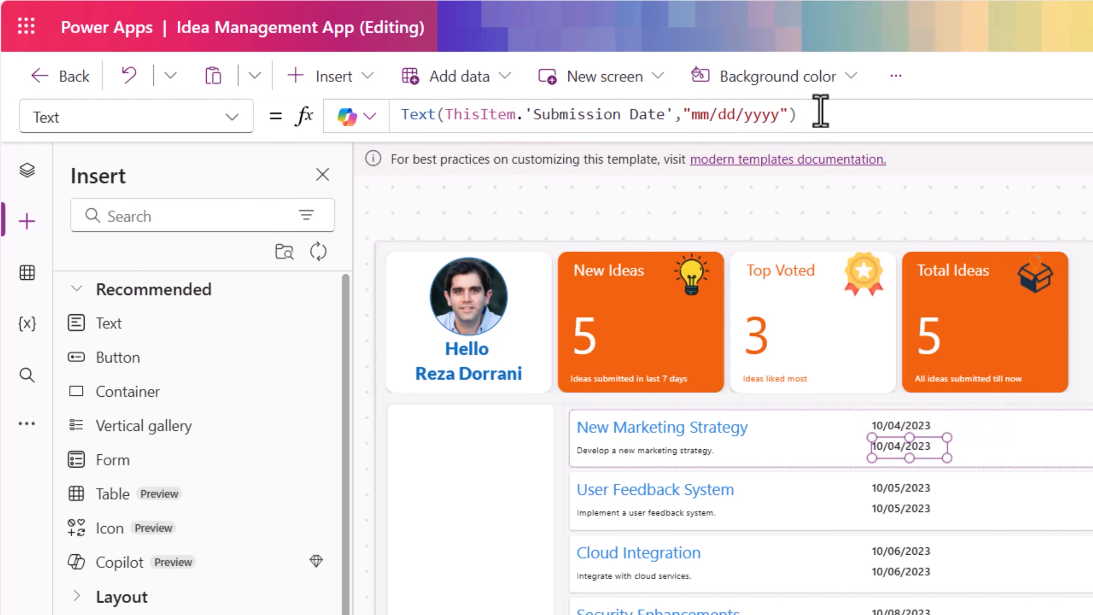
- Replace the copied label's formula with the submitter's full name from ThisItem.'Created By'
left_click_drag(820, 111, 305, 99)
type("this")
key("Tab")
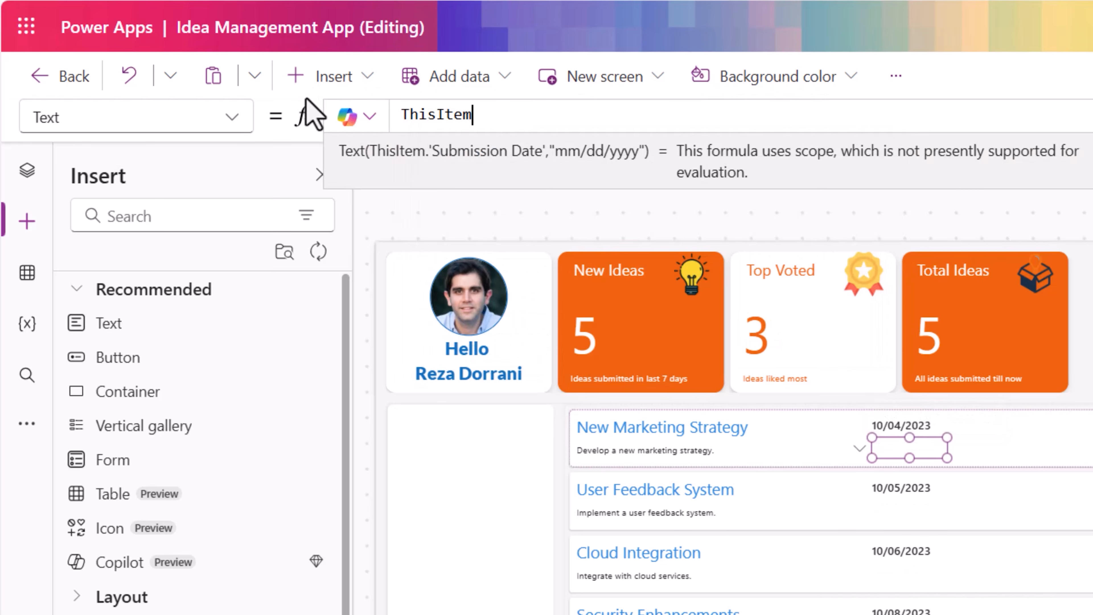
type(".crea")
key("Down")
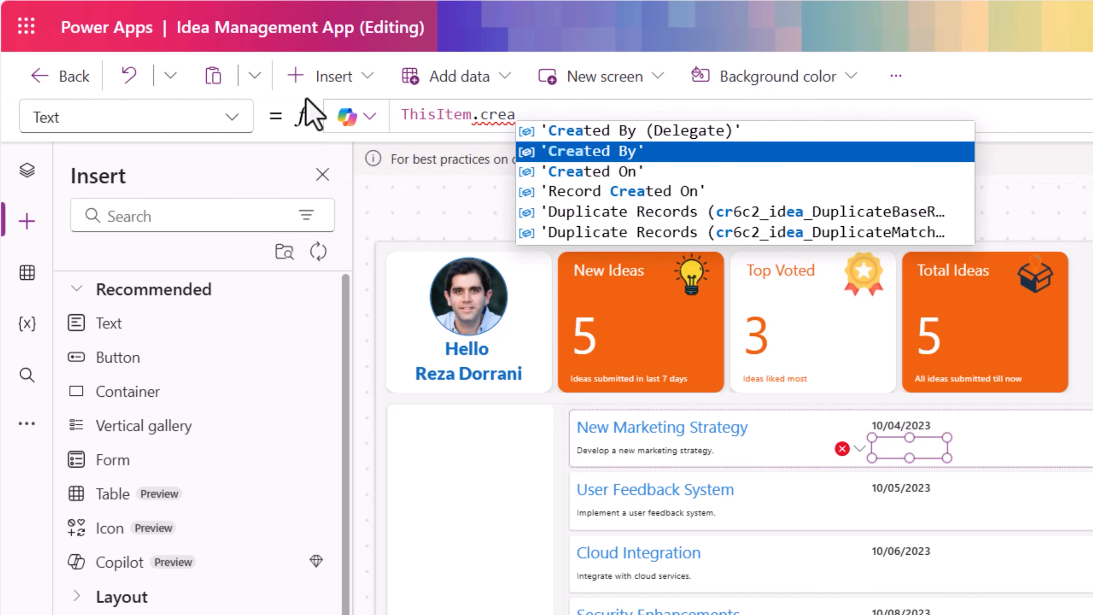
key("Tab")
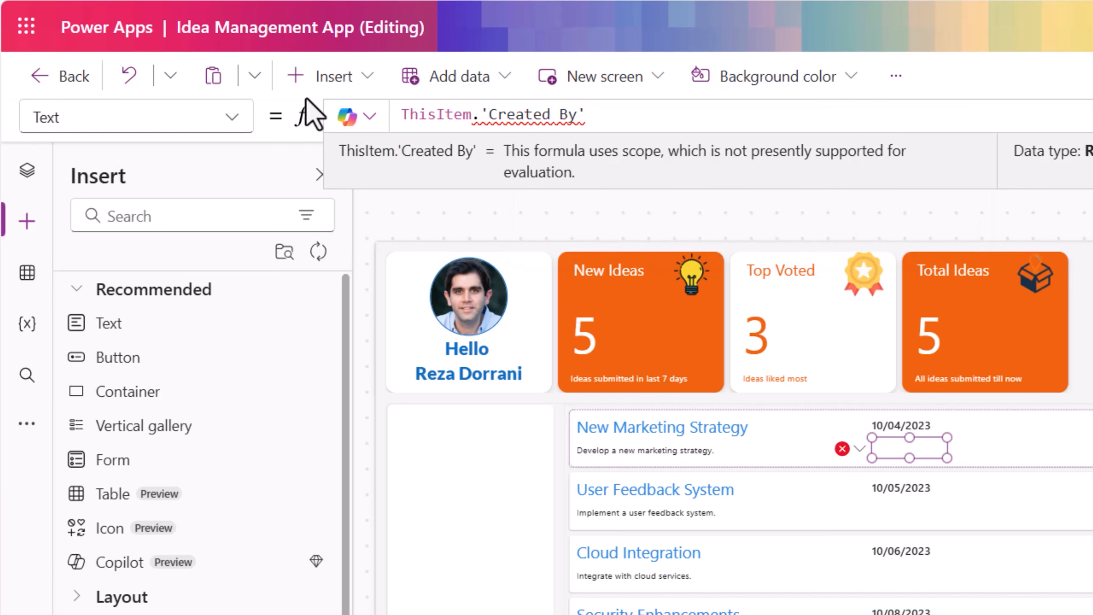
type(".fu")
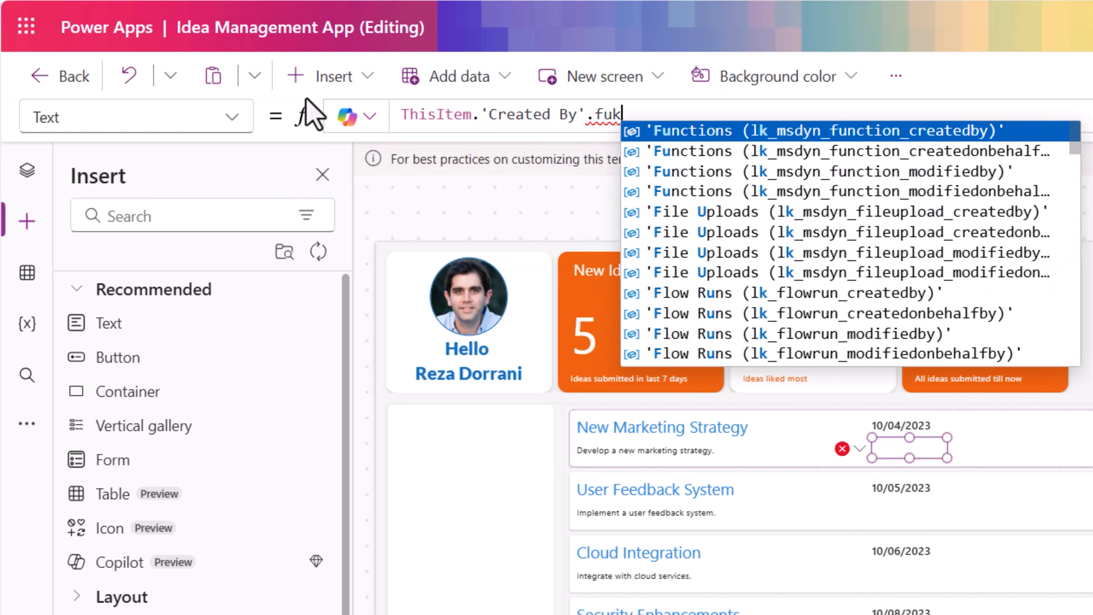
key("Tab")
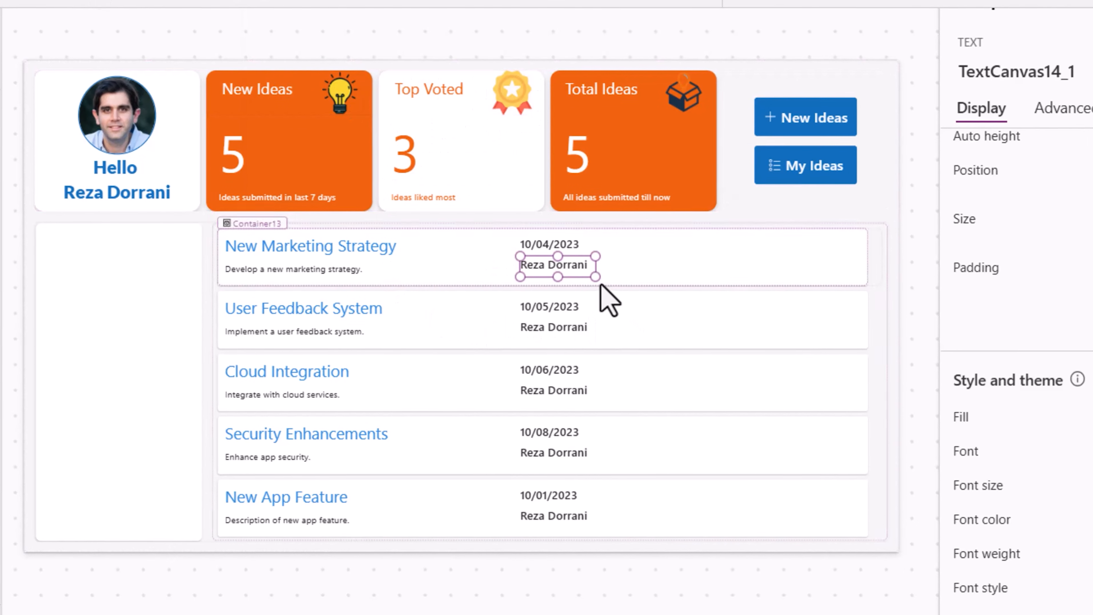
- Insert a Clock icon into the gallery template, shrink it, and place it left of the date label
left_click(537, 238)
left_click(538, 245)
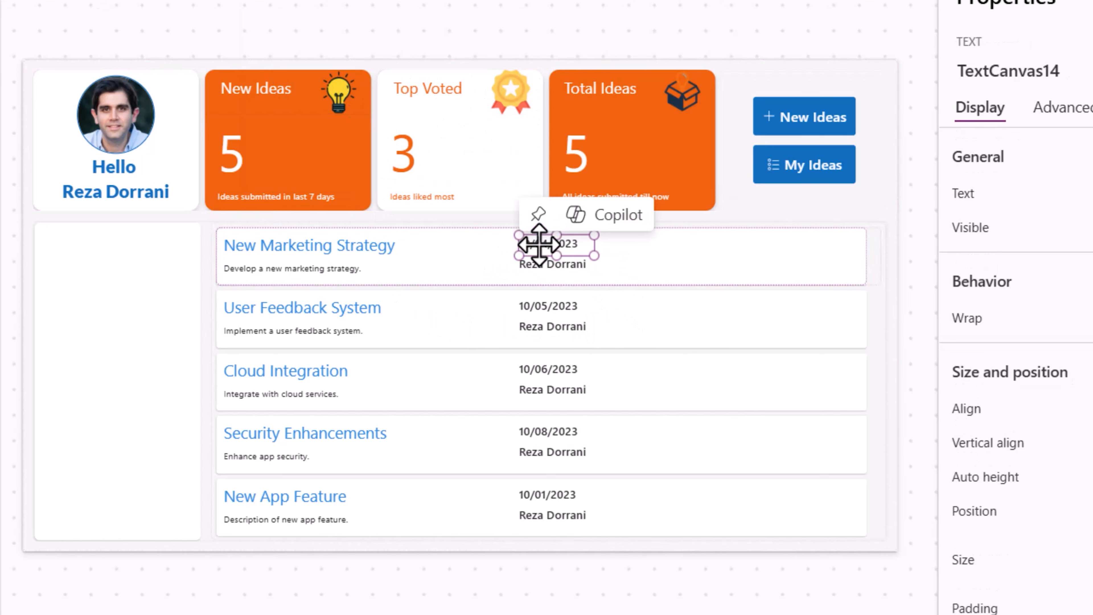
left_click(539, 270)
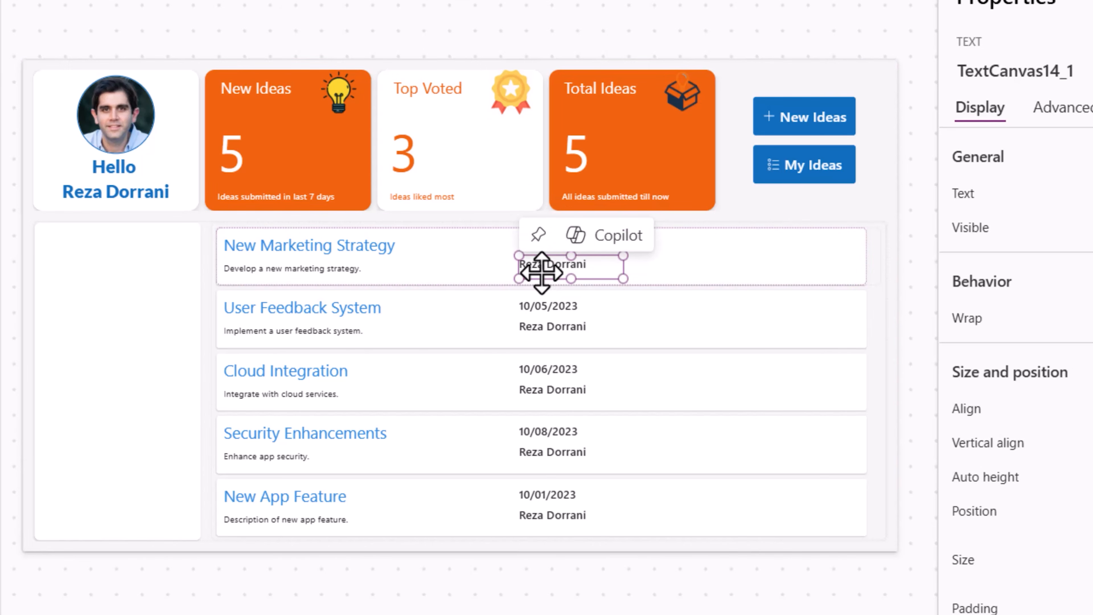
left_click(503, 243)
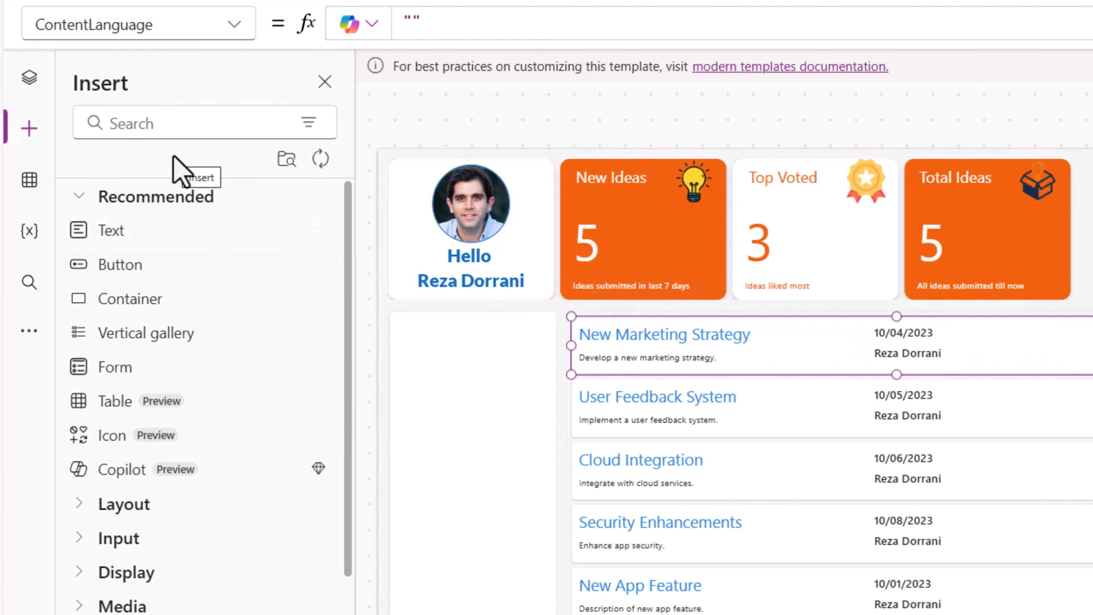
left_click(168, 125)
type("clock")
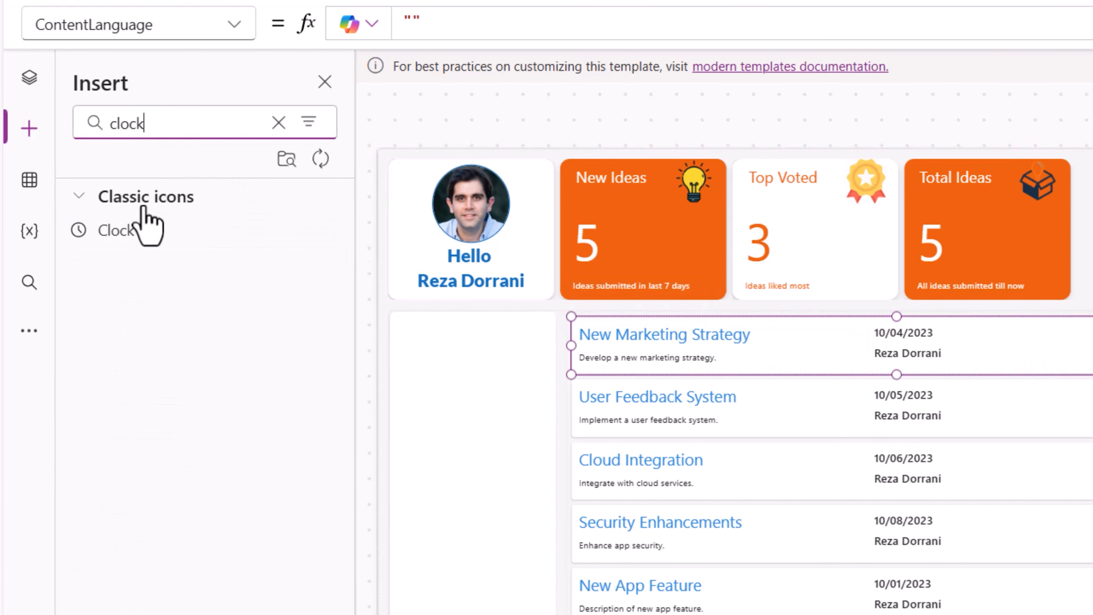
left_click(103, 241)
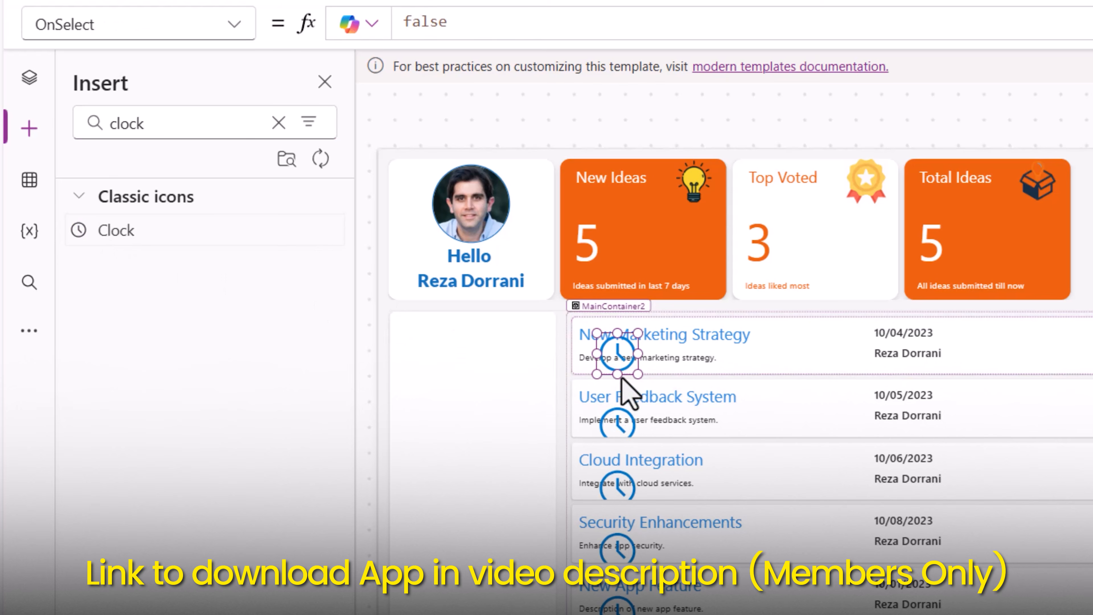
left_click_drag(638, 333, 622, 349)
left_click_drag(267, 261, 501, 245)
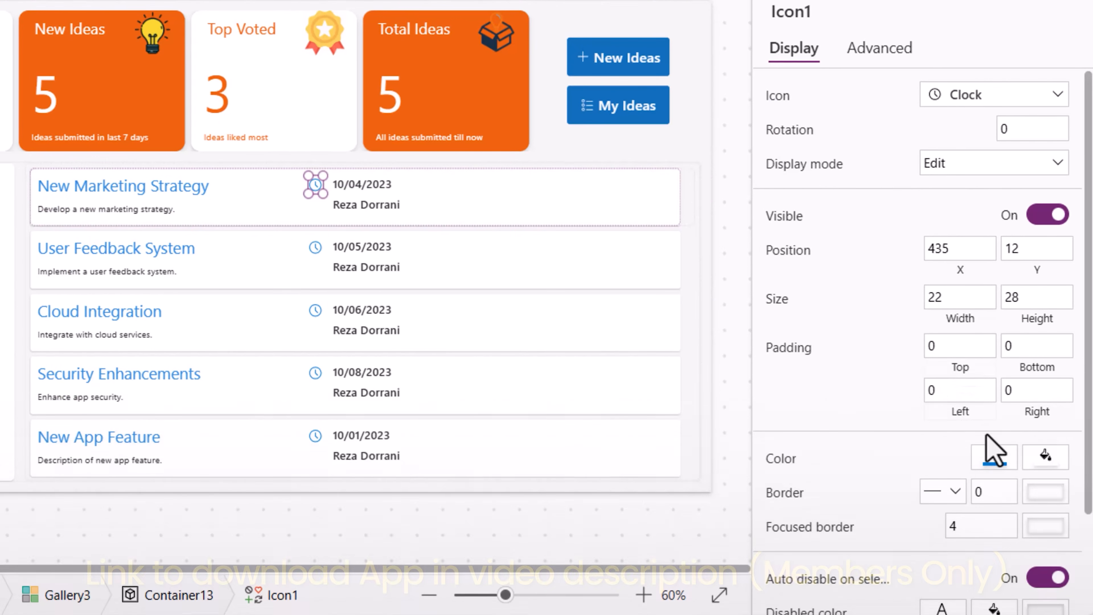
- Set the clock icon's color to the amber standard color
left_click(990, 455)
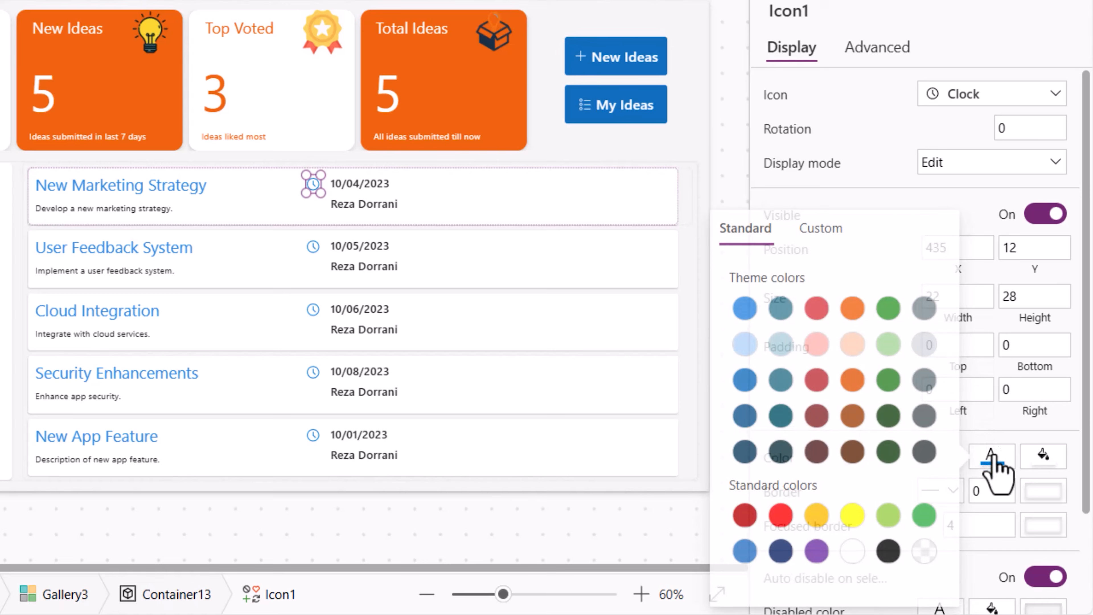
left_click(813, 515)
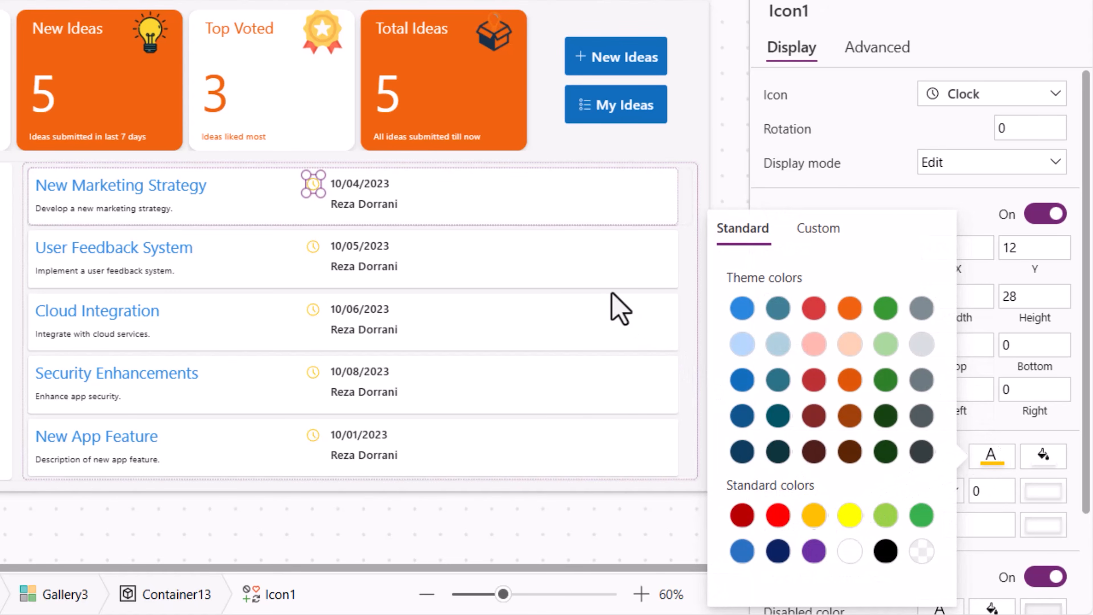
left_click(334, 214)
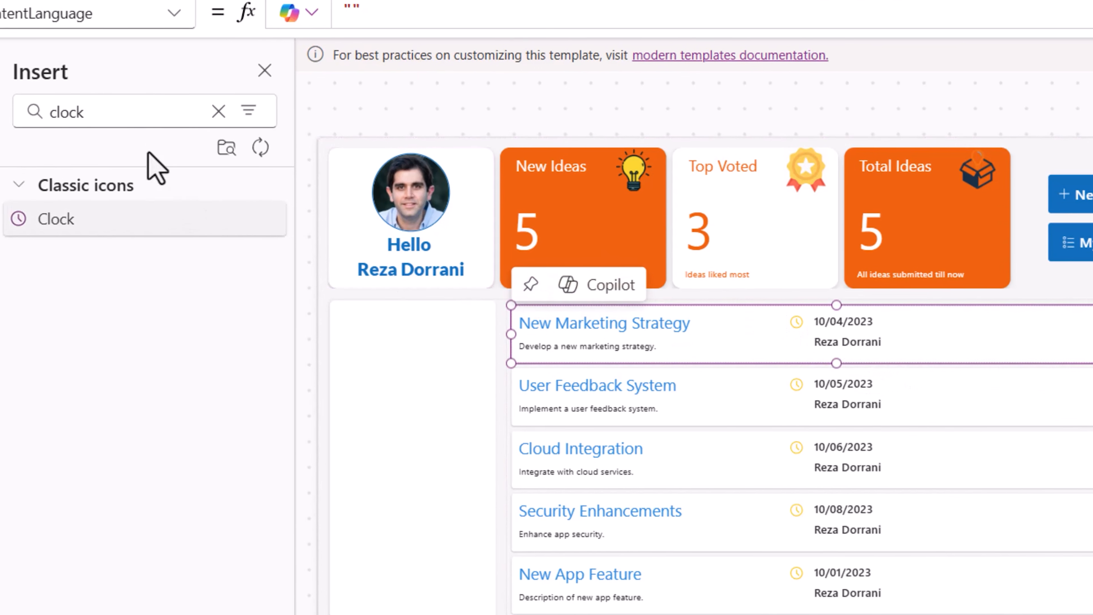
- Insert a button into the gallery template beside the creator label and set its icon to Person
left_click(275, 128)
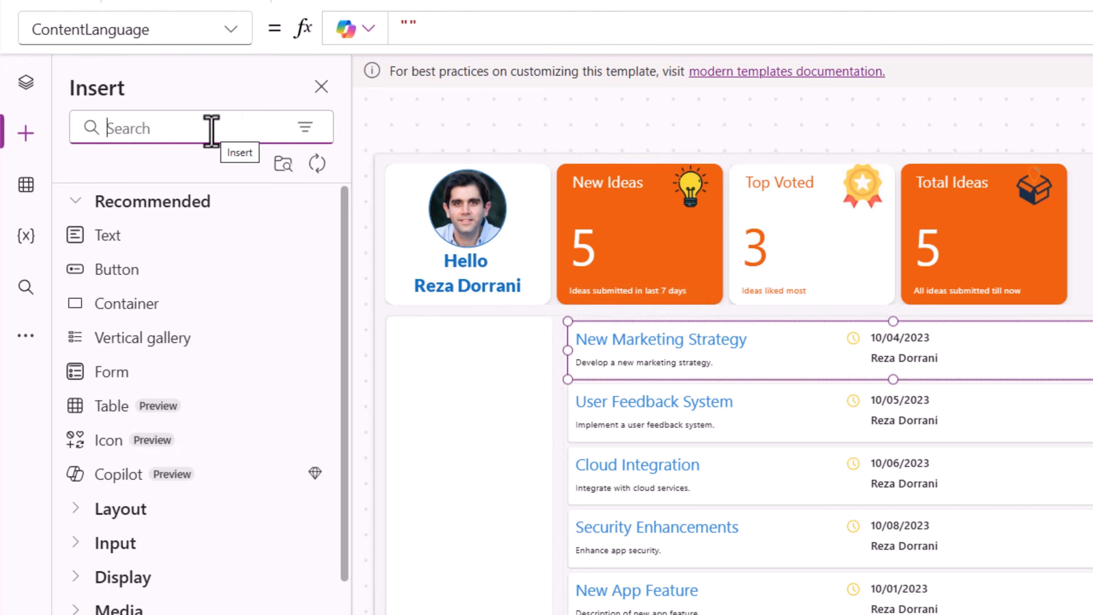
left_click(146, 271)
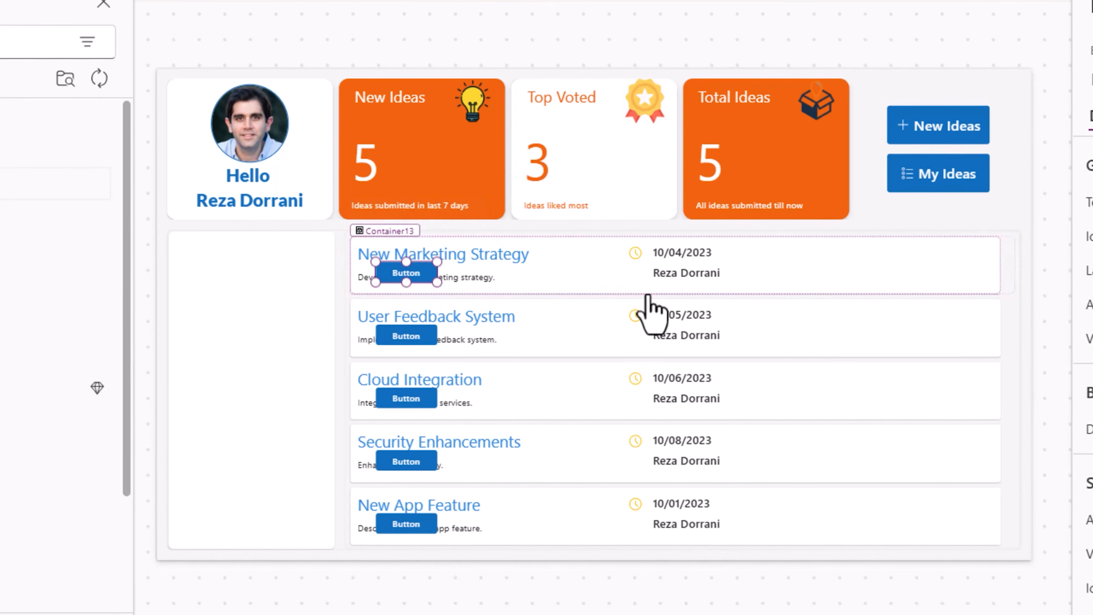
left_click_drag(400, 274, 598, 270)
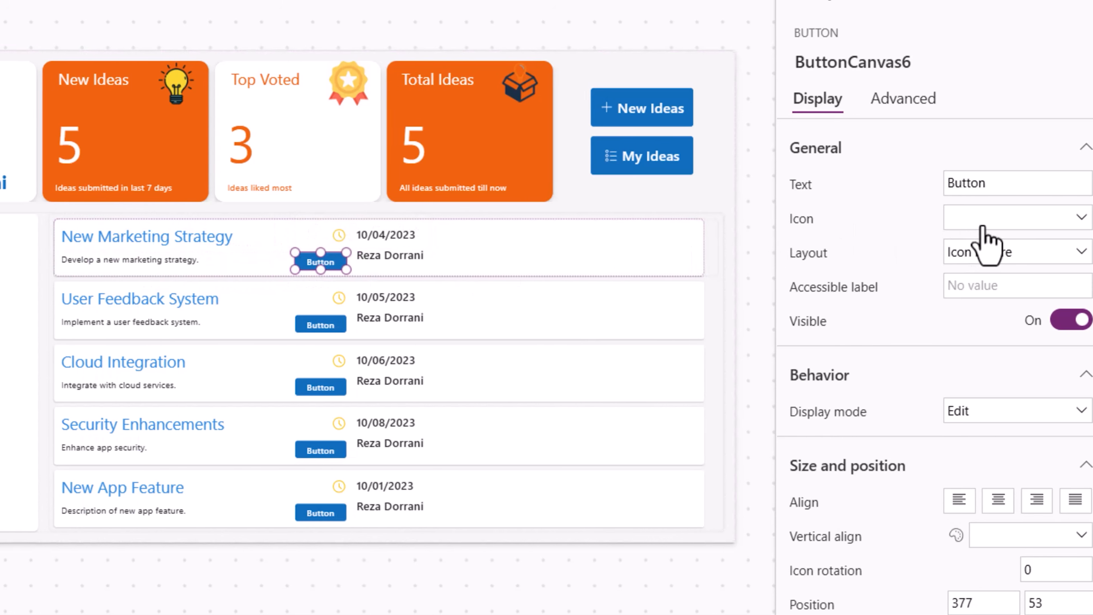
left_click(982, 220)
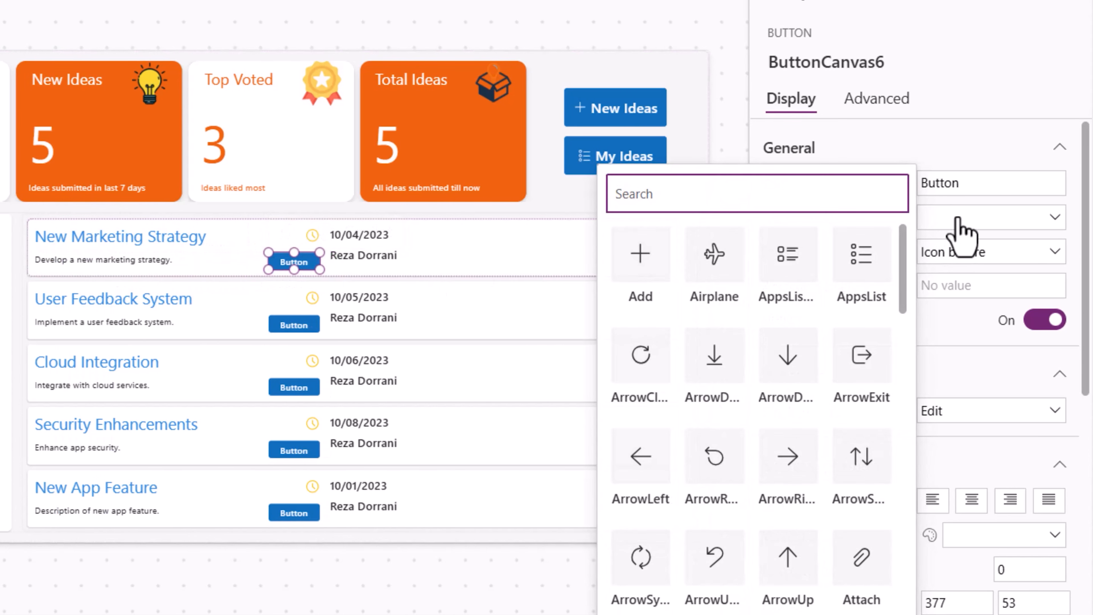
type("person")
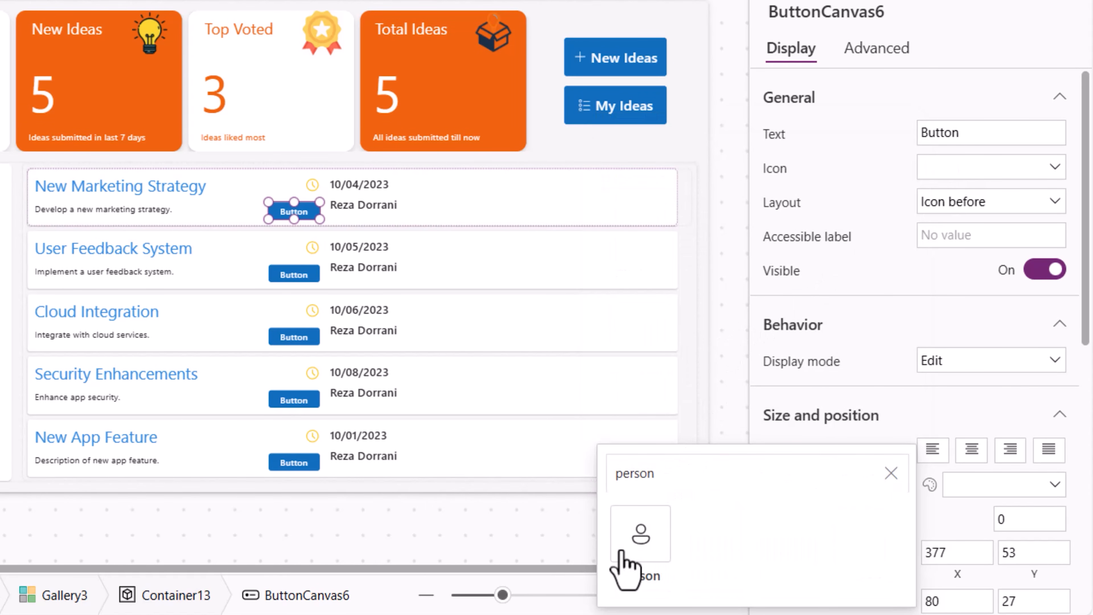
left_click(639, 536)
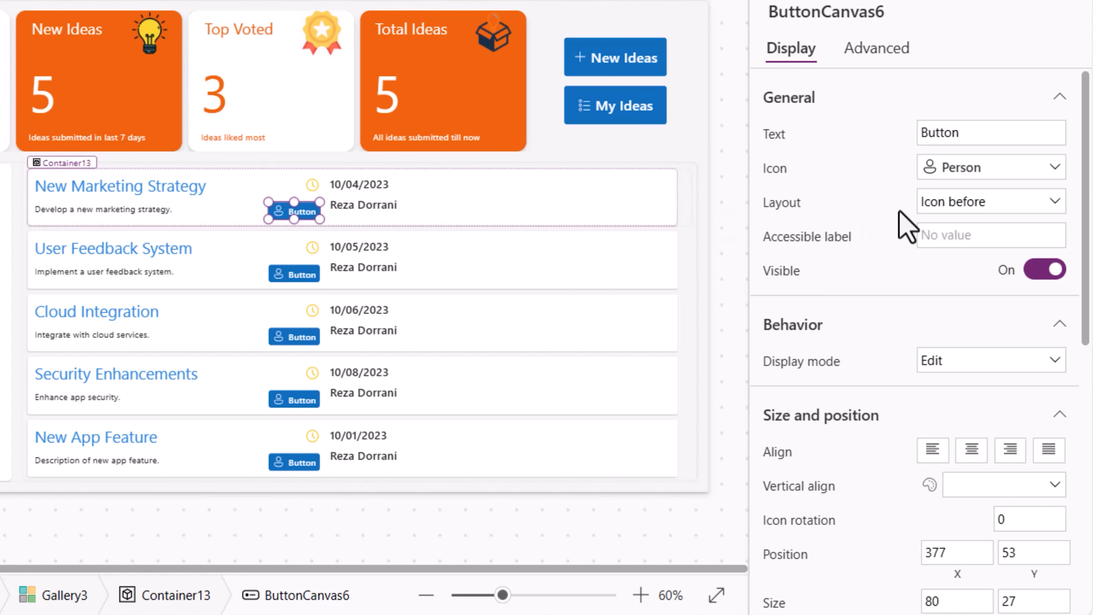
- Set the person button's layout to Icon only, its type to Secondary and its icon style to Filled
left_click(953, 211)
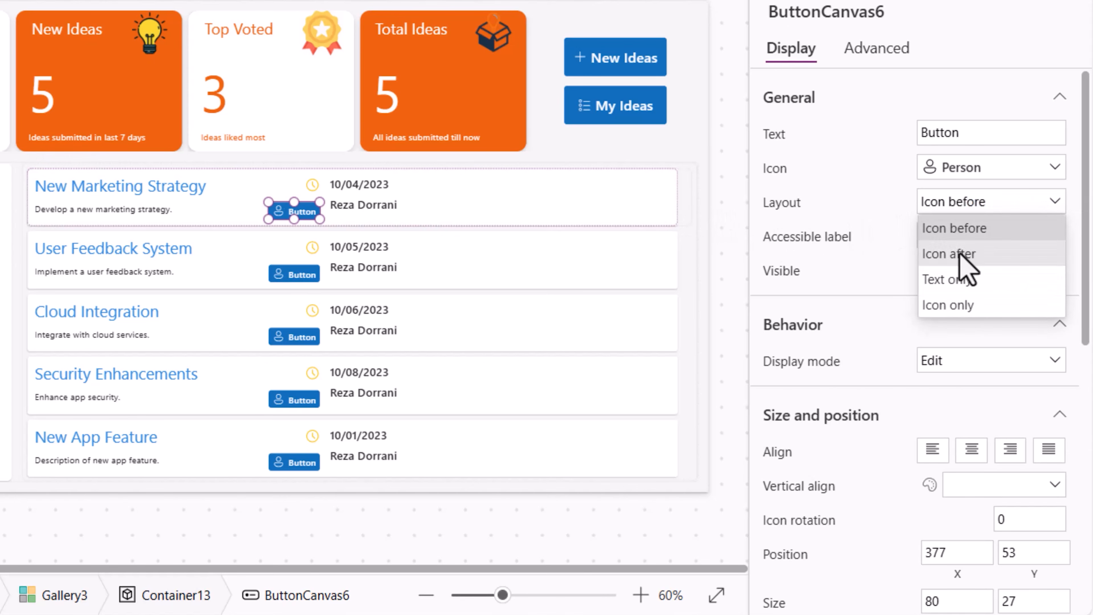
left_click(968, 311)
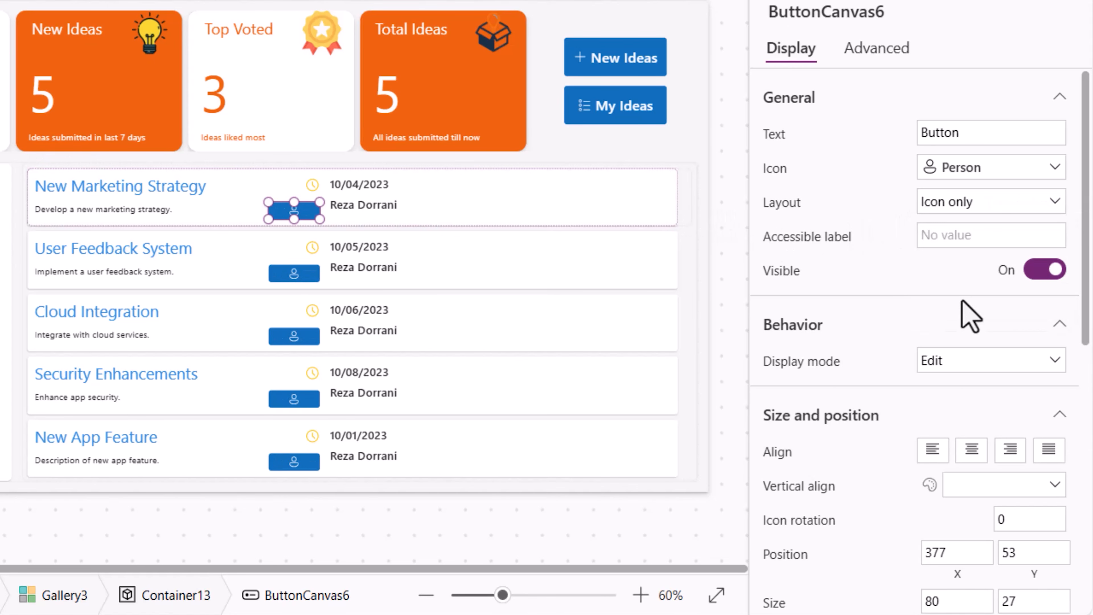
scroll(968, 316, "down", 10)
left_click(965, 295)
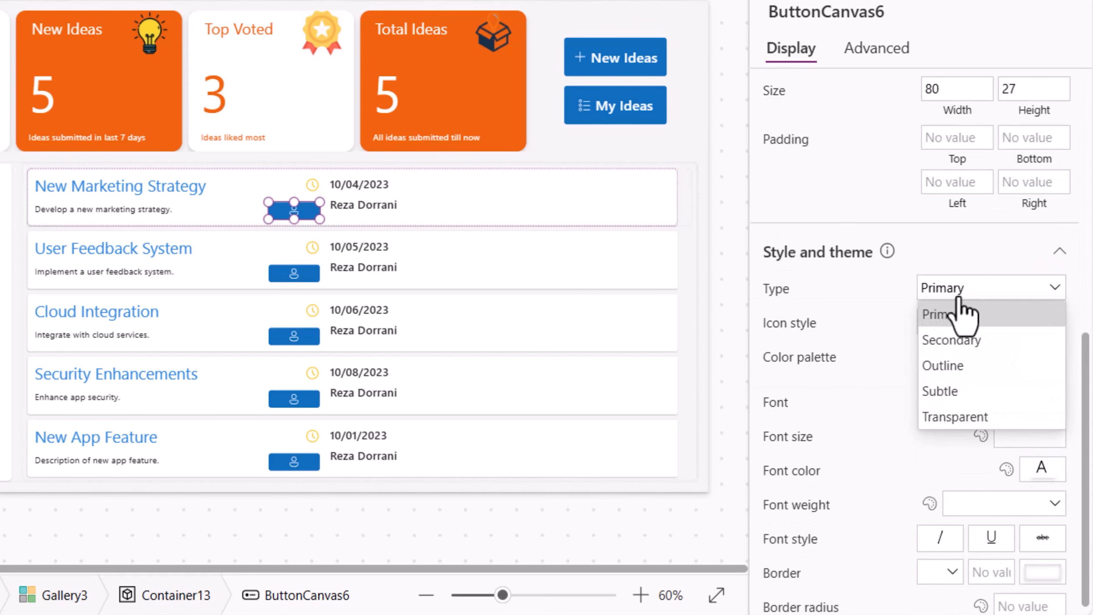
left_click(963, 340)
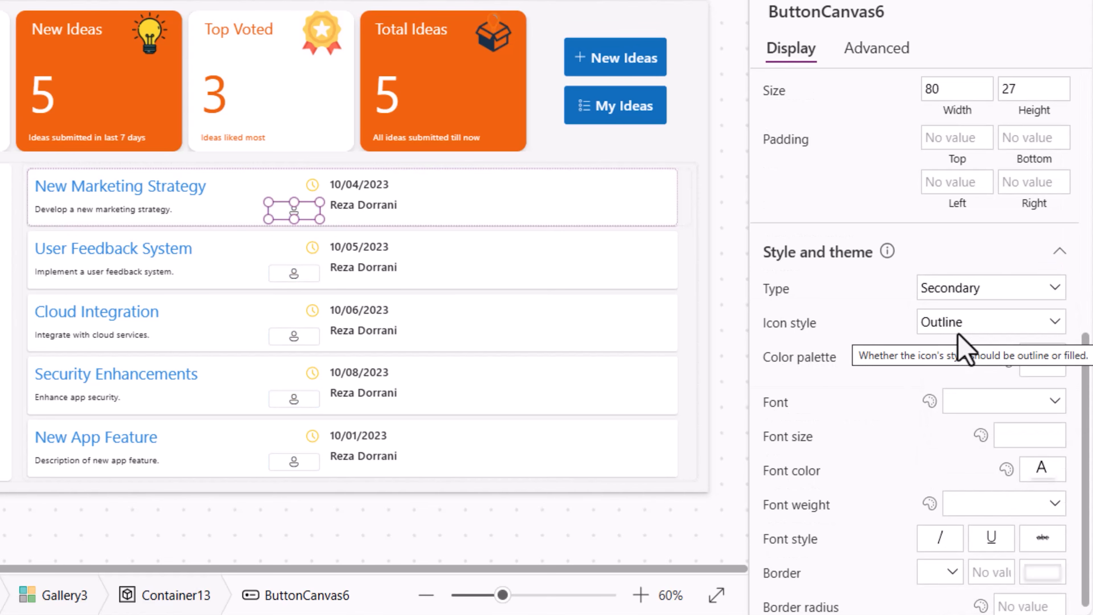
left_click(965, 340)
left_click(964, 373)
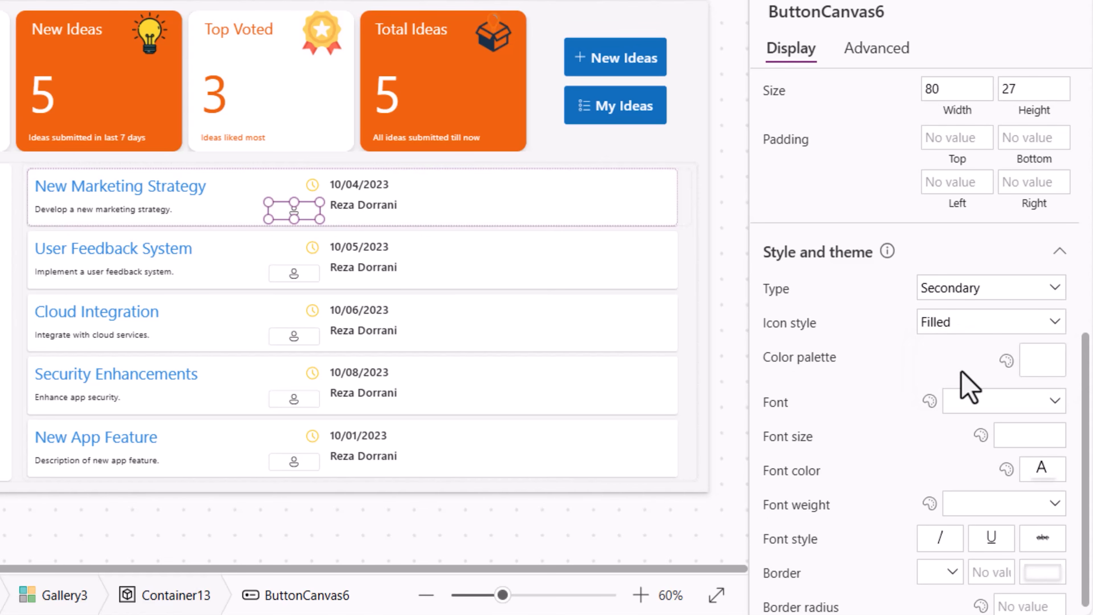
- Narrow the person button to about 22 wide and align it left of the creator name
scroll(970, 430, "down", 1)
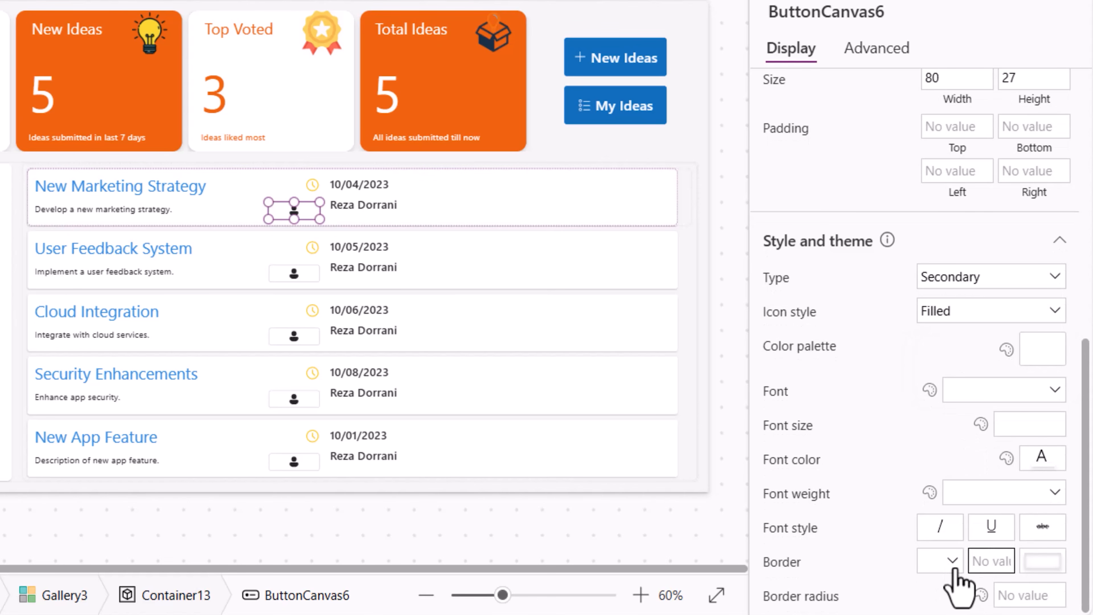
left_click(947, 562)
left_click(931, 510)
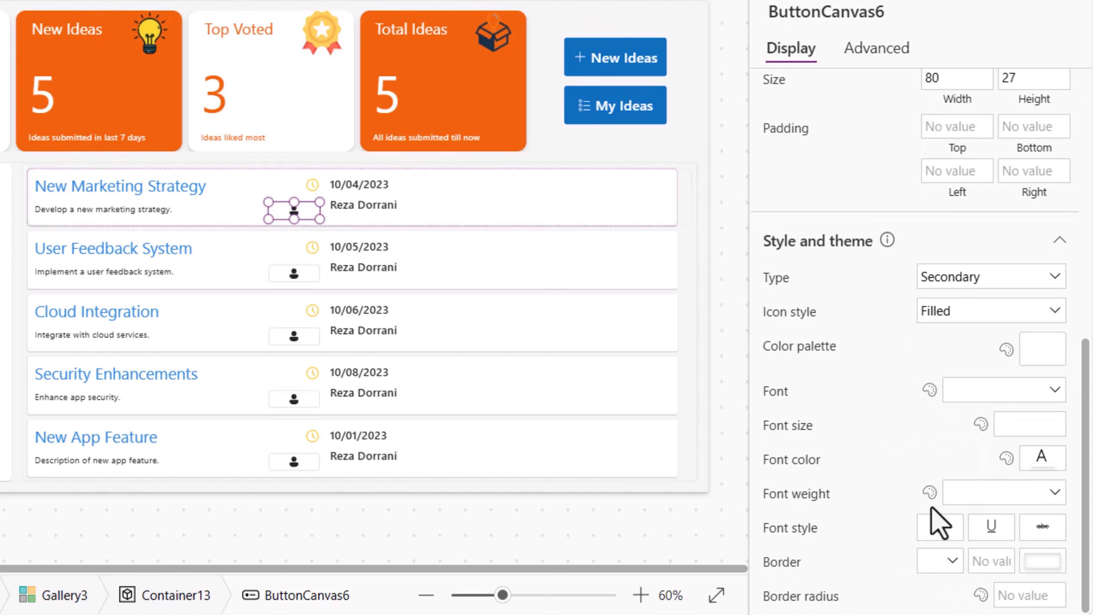
left_click_drag(268, 201, 307, 202)
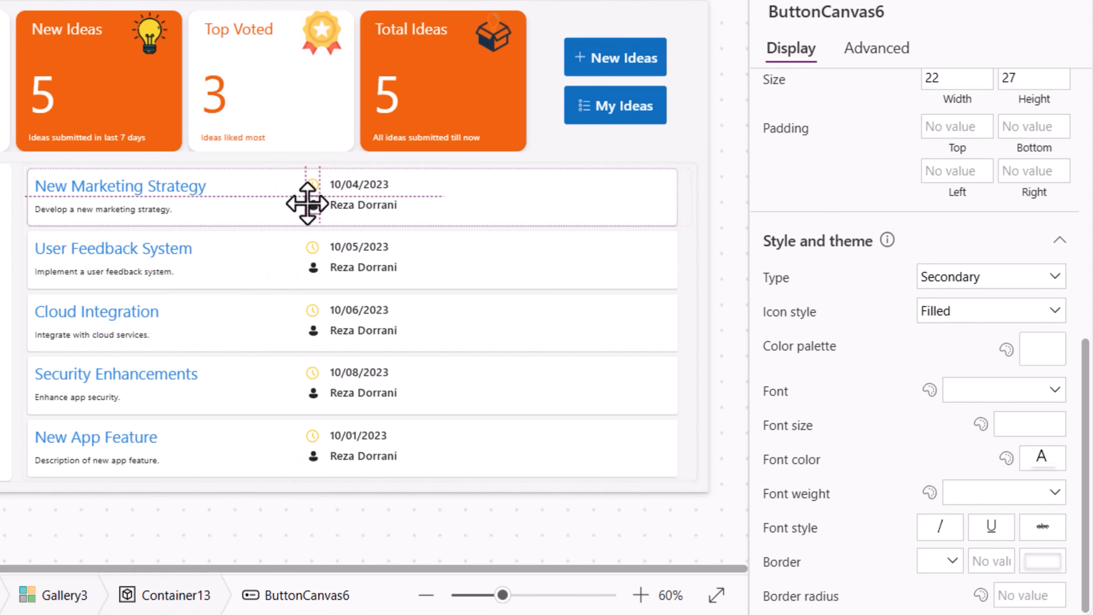
left_click(588, 223)
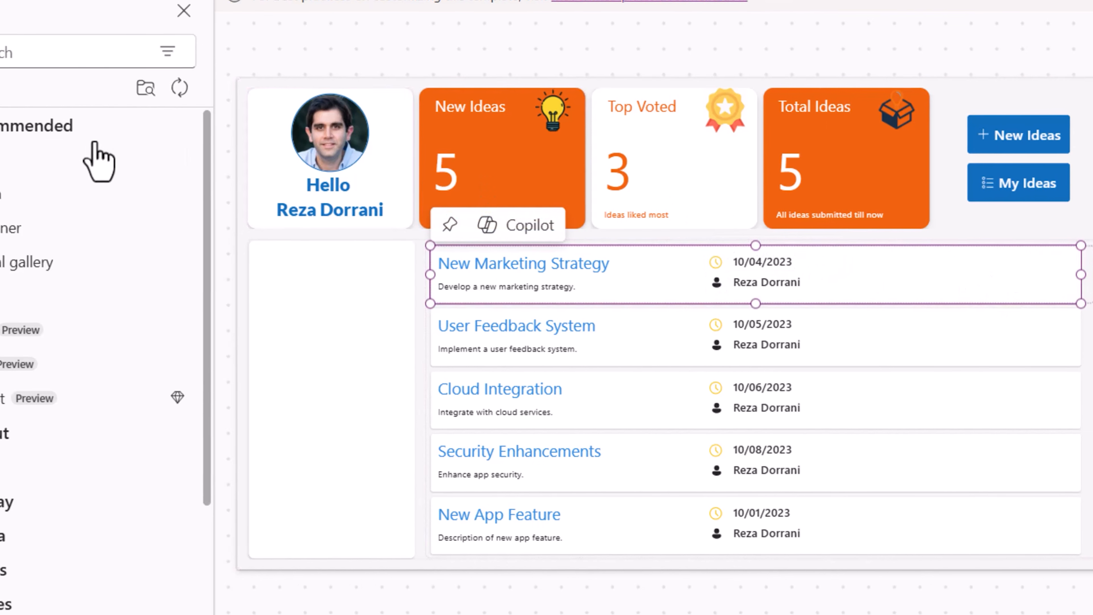
- Insert a text label at the template's right side and set its Text to ThisItem.Category.'Category Name'
left_click(98, 154)
left_click_drag(616, 308, 1025, 303)
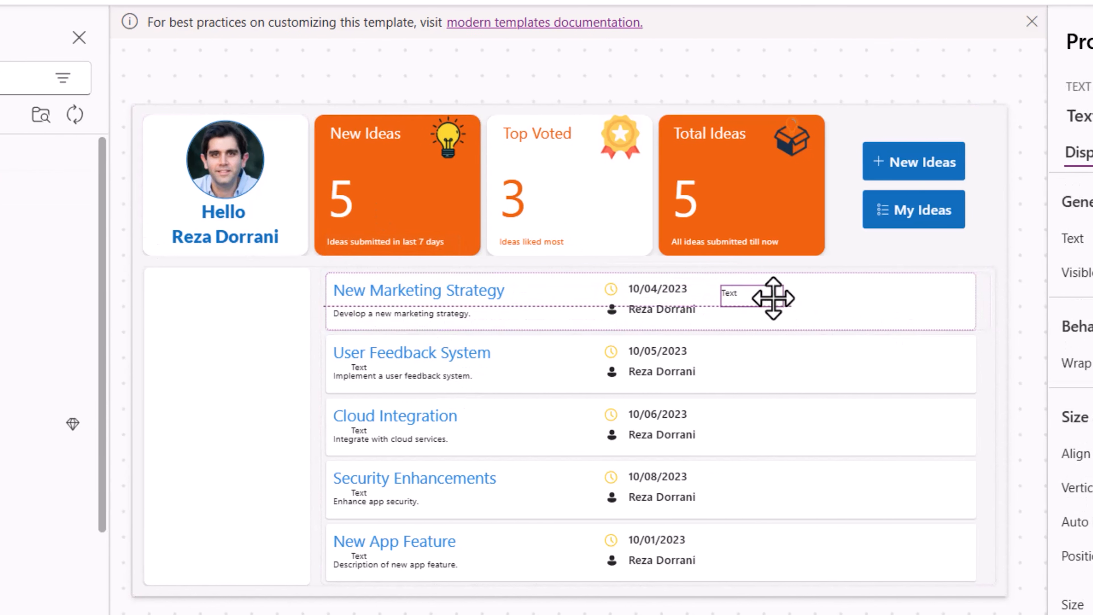
left_click_drag(741, 302, 736, 298)
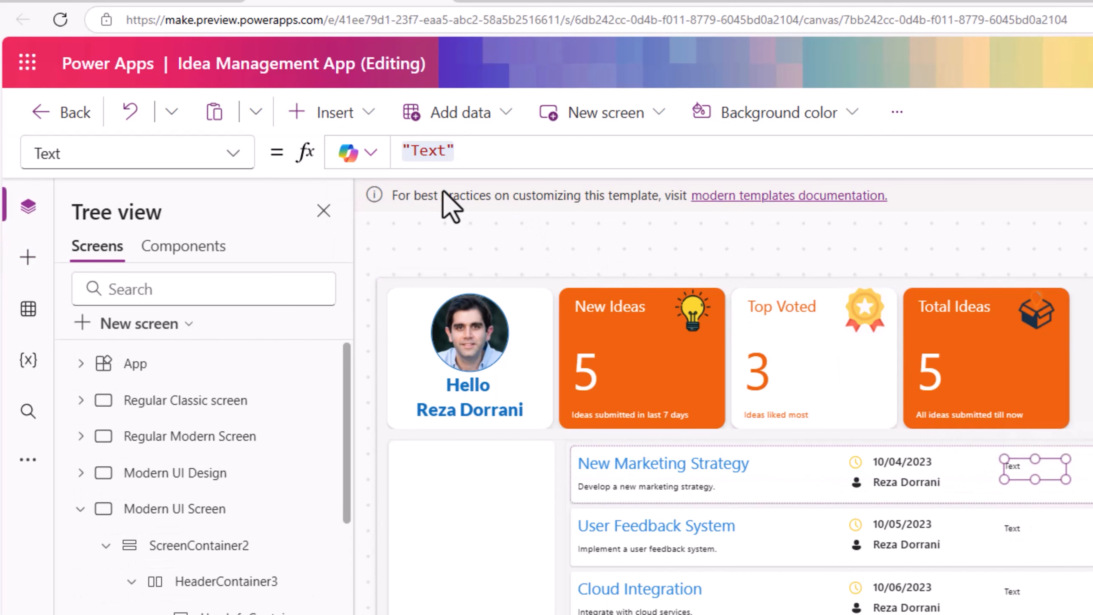
left_click(482, 159)
type("ThisItem.Category")
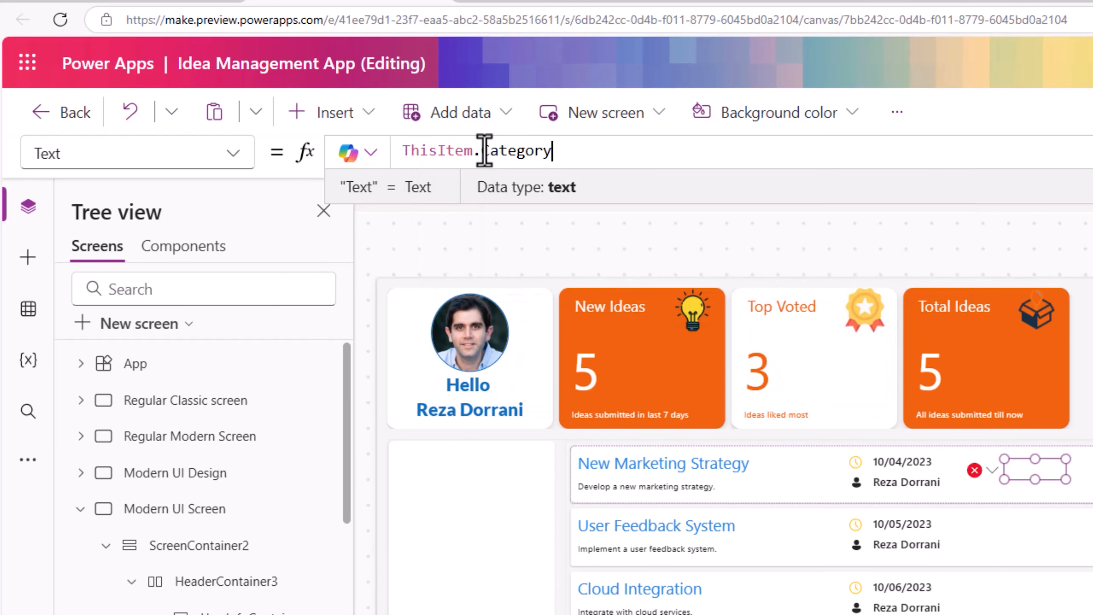
type(".")
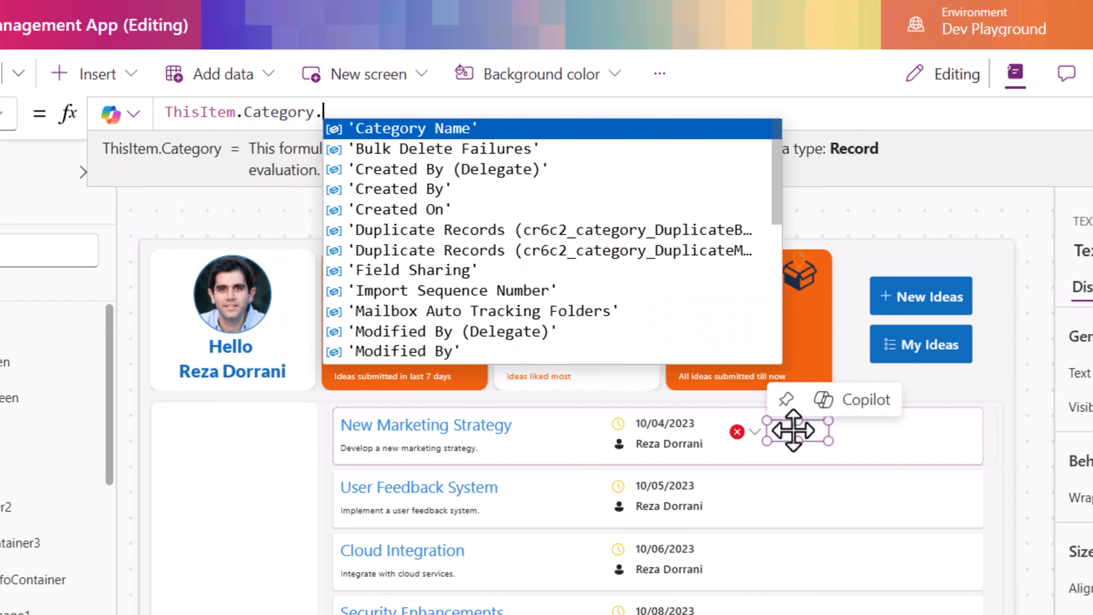
key("Tab")
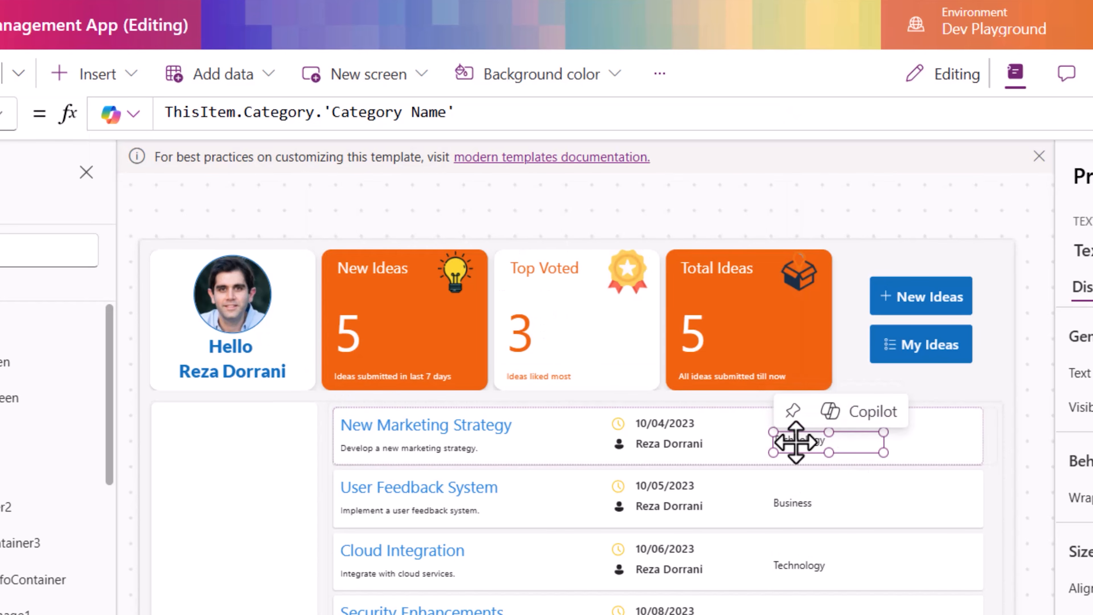
left_click_drag(796, 443, 796, 440)
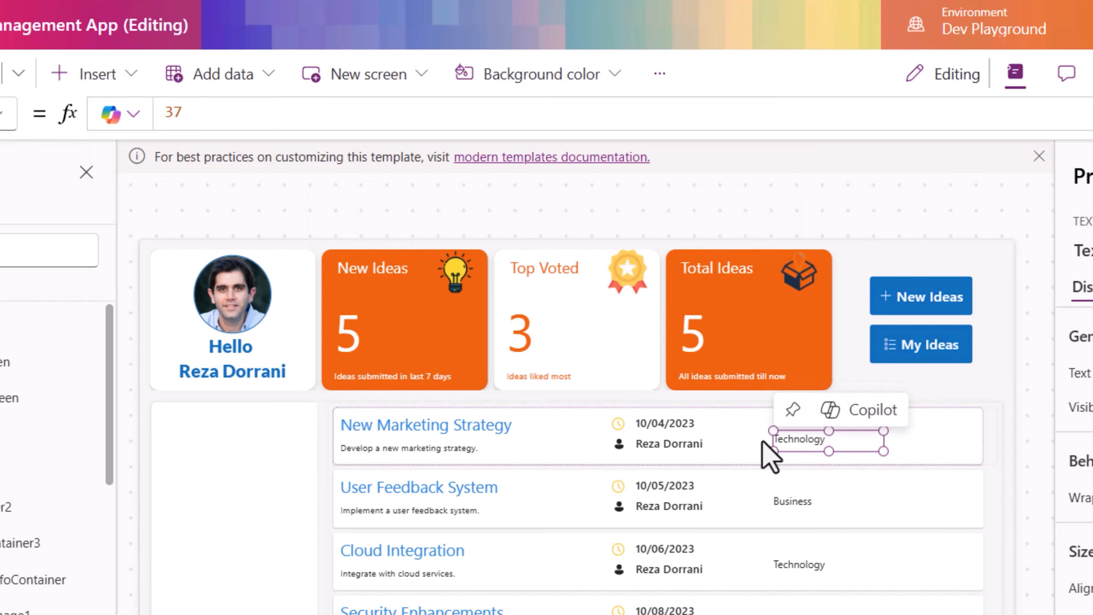
- Insert a Tag icon into the gallery template and place it left of the category label
left_click(741, 441)
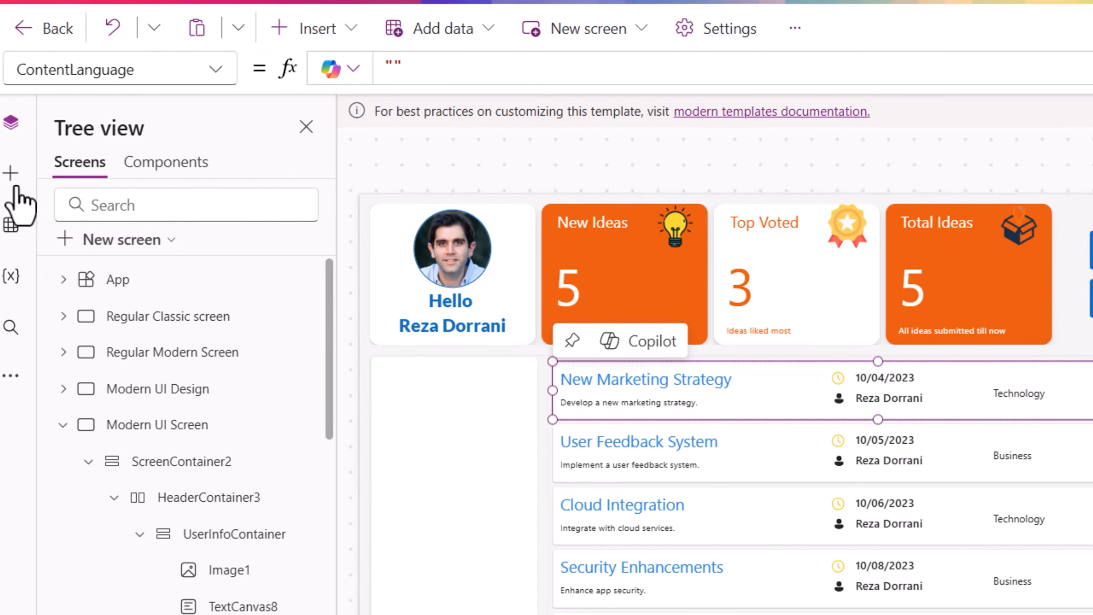
left_click(13, 178)
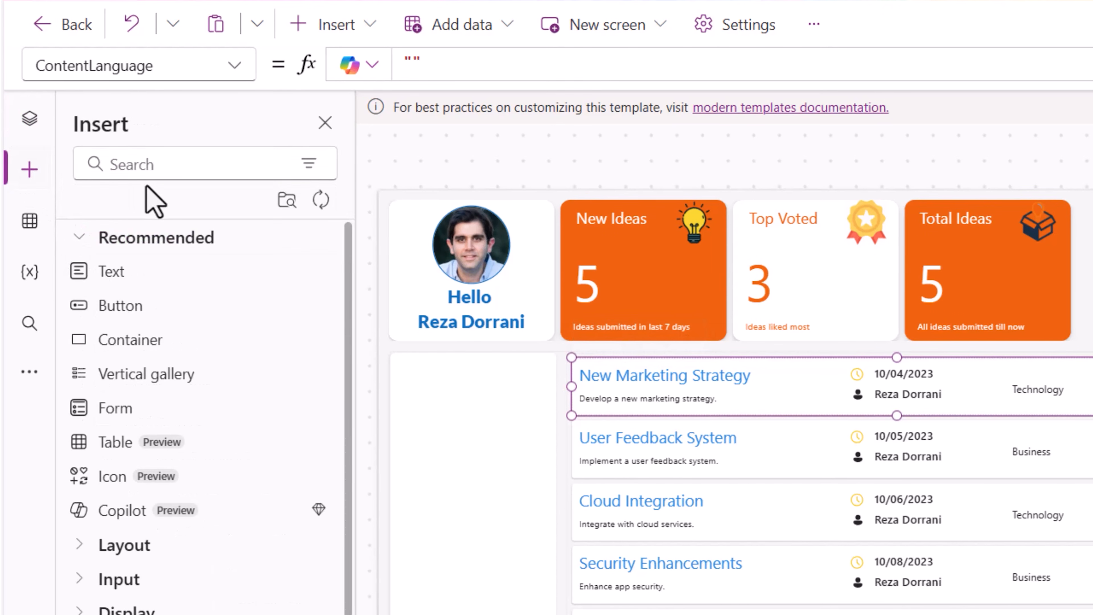
left_click(139, 174)
type("tag")
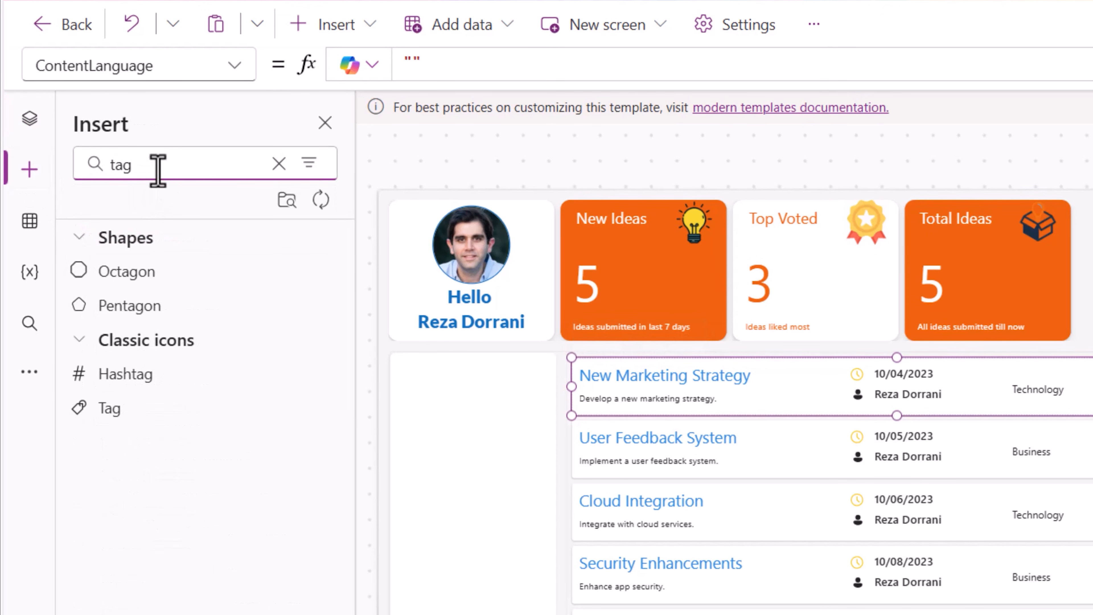
left_click(111, 408)
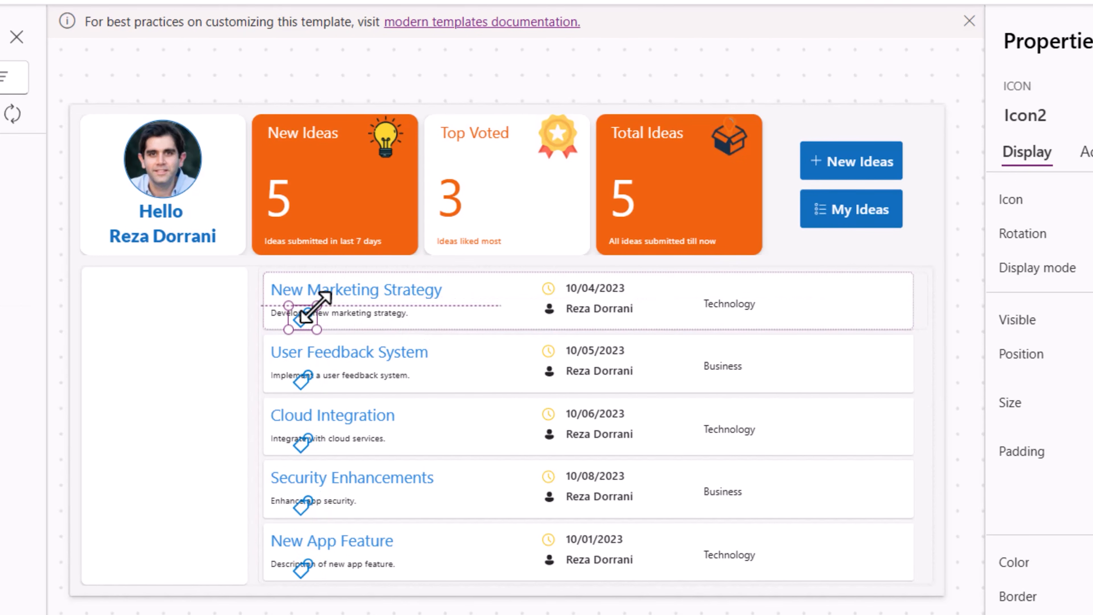
left_click_drag(300, 320, 691, 305)
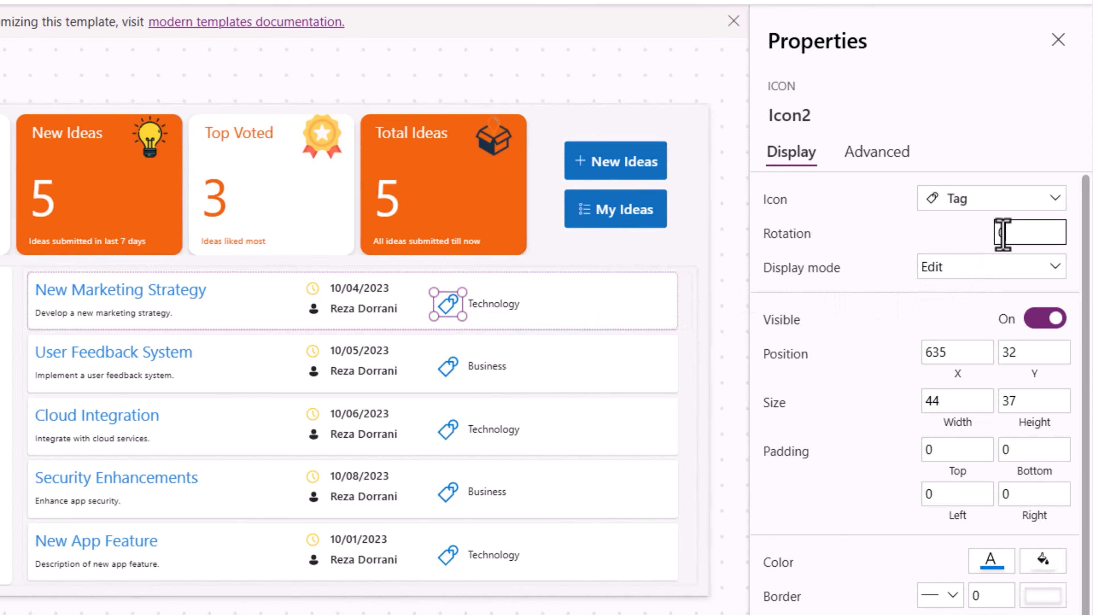
- Rotate the Tag icon to 270 and set its colour to black
type("270")
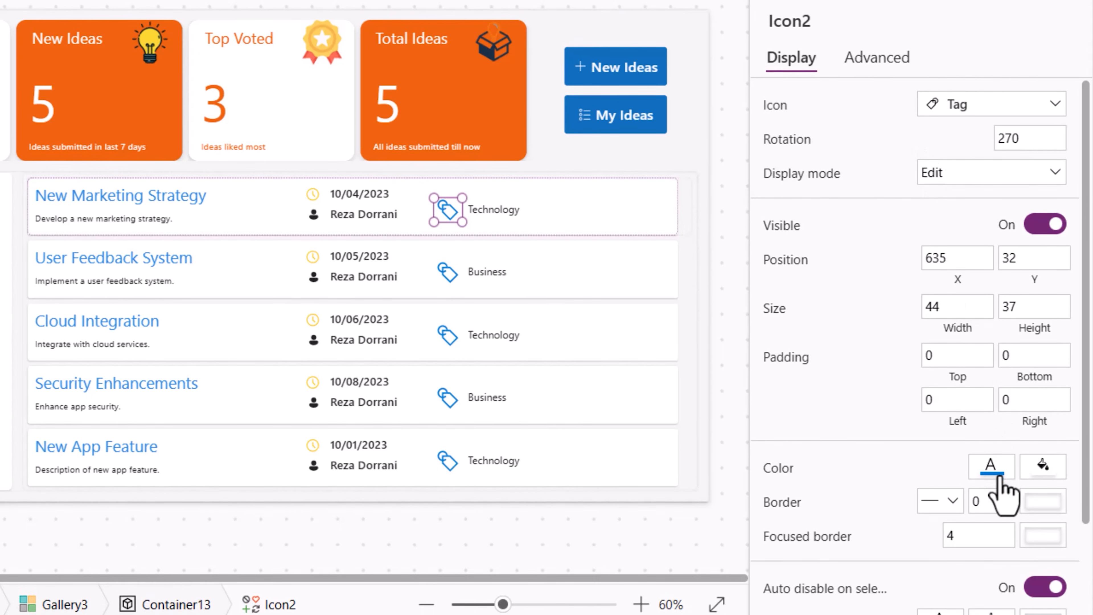
left_click(990, 560)
left_click(884, 550)
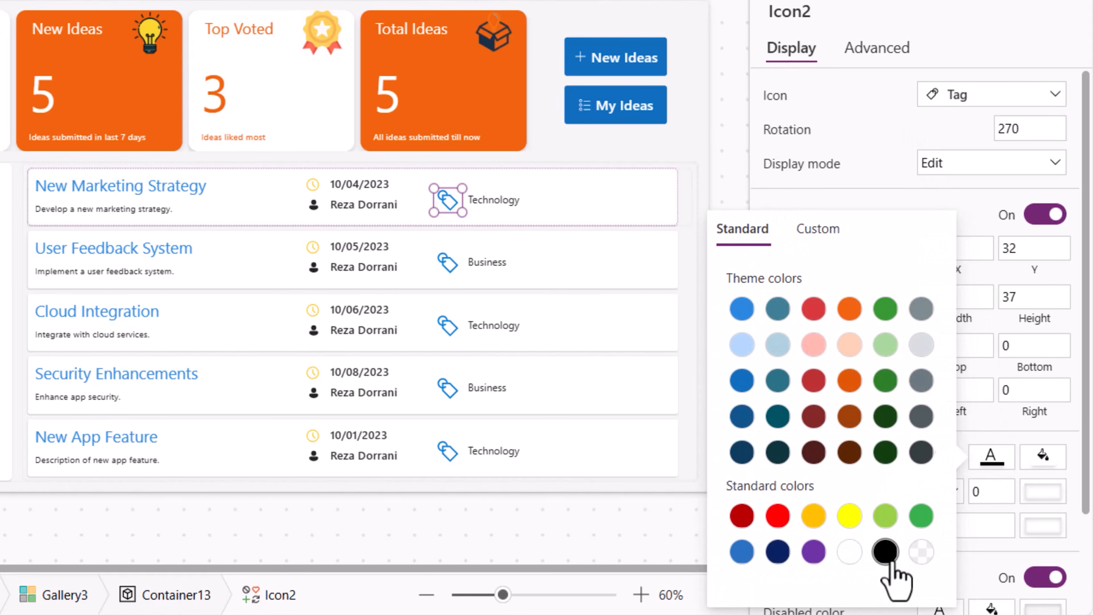
left_click(498, 210)
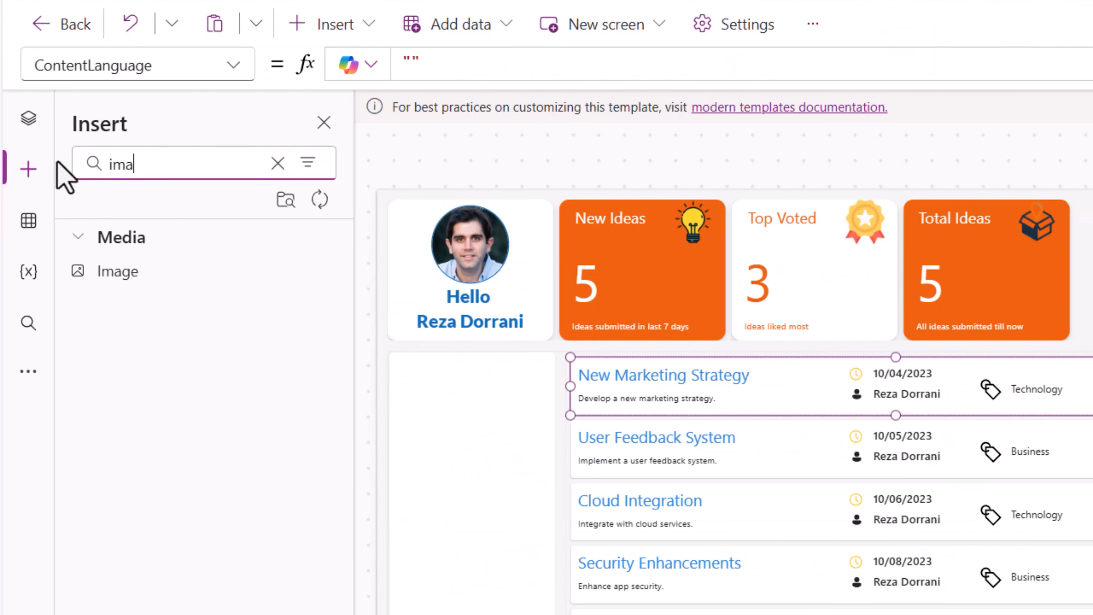
- Insert an image at the template's right end, set it to the heart image and size it about 31 by 27
mouse_move(174, 265)
left_mouse_down()
mouse_move(447, 369)
mouse_move(661, 406)
left_mouse_up()
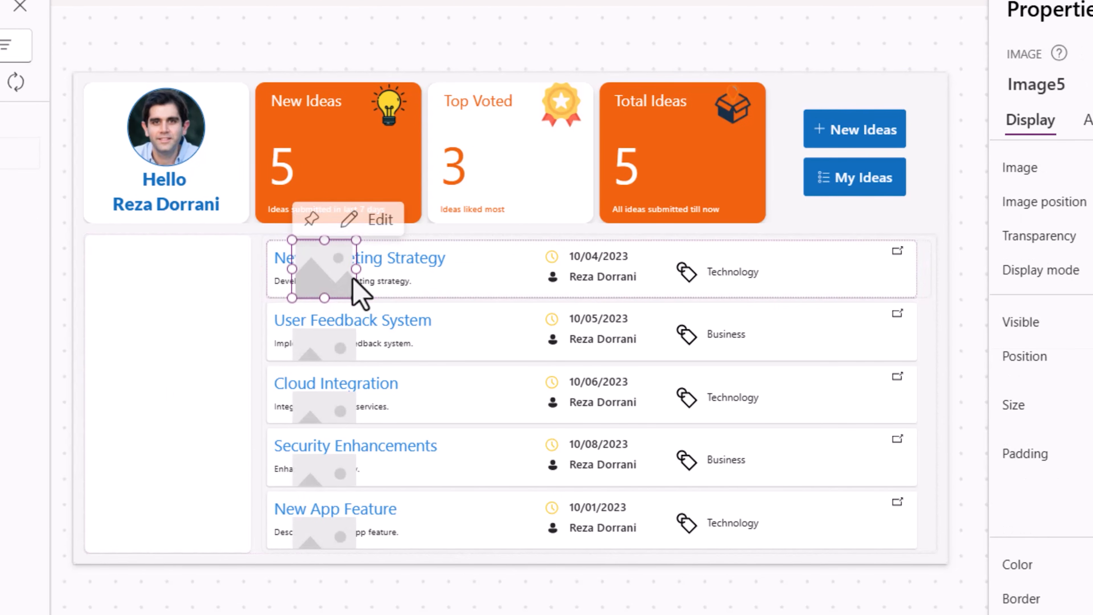
left_click_drag(356, 240, 900, 275)
left_click(951, 192)
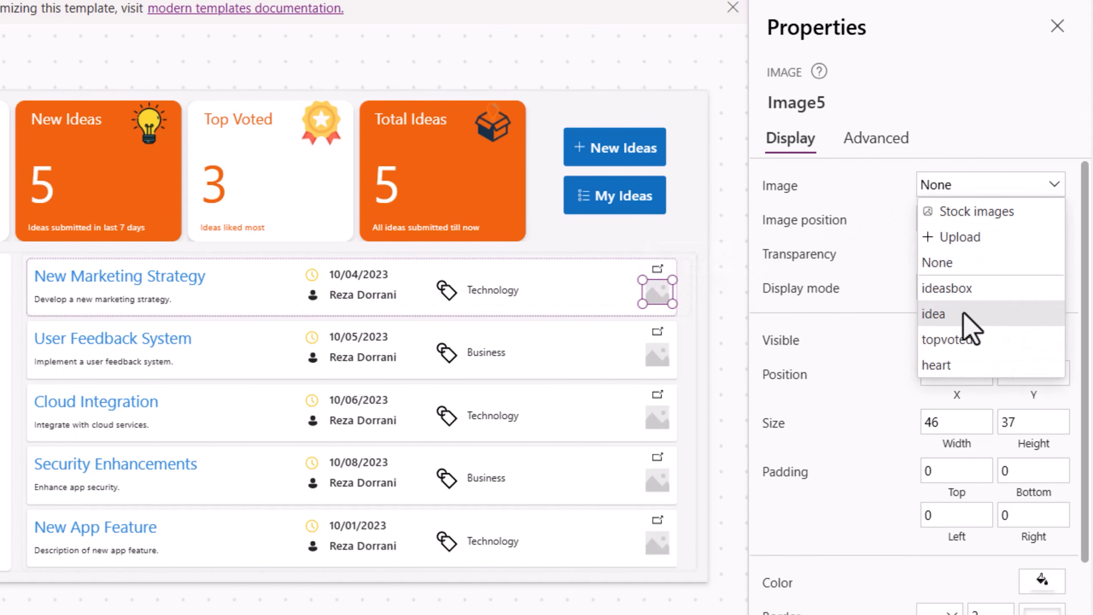
left_click(940, 365)
left_click_drag(642, 279, 654, 288)
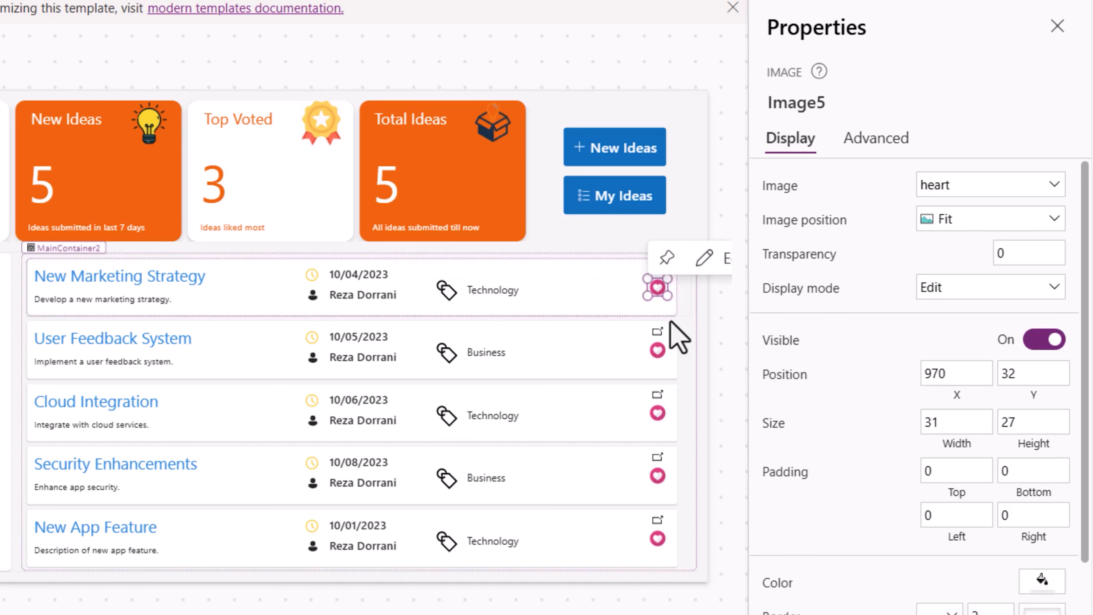
- Copy the creator name label and place the copy below the heart image
left_click(350, 296)
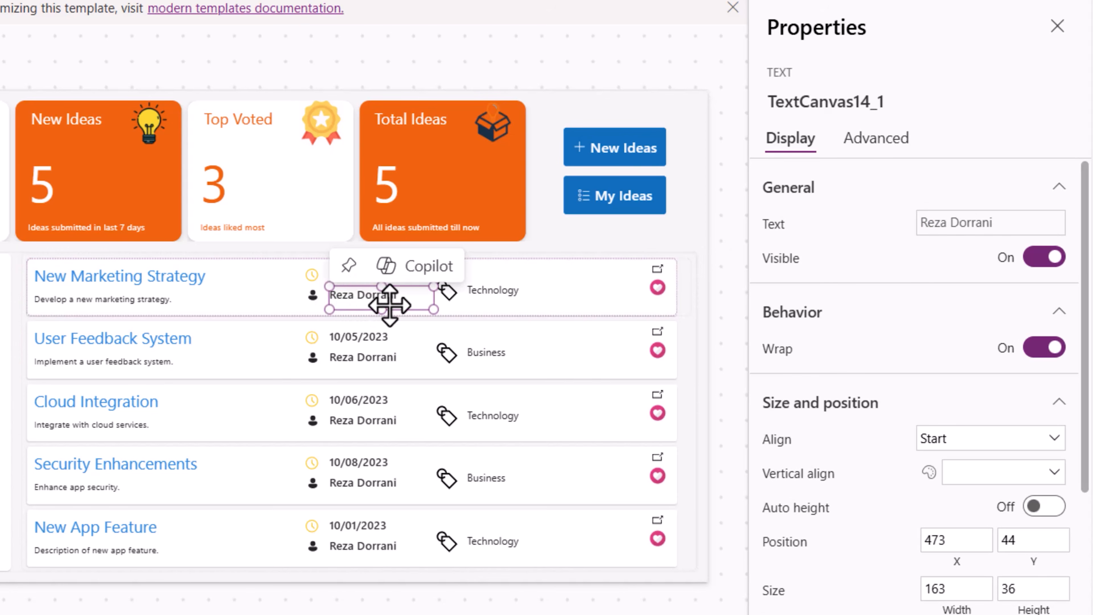
key("ctrl+c")
key("ctrl+v")
left_click_drag(369, 295, 658, 297)
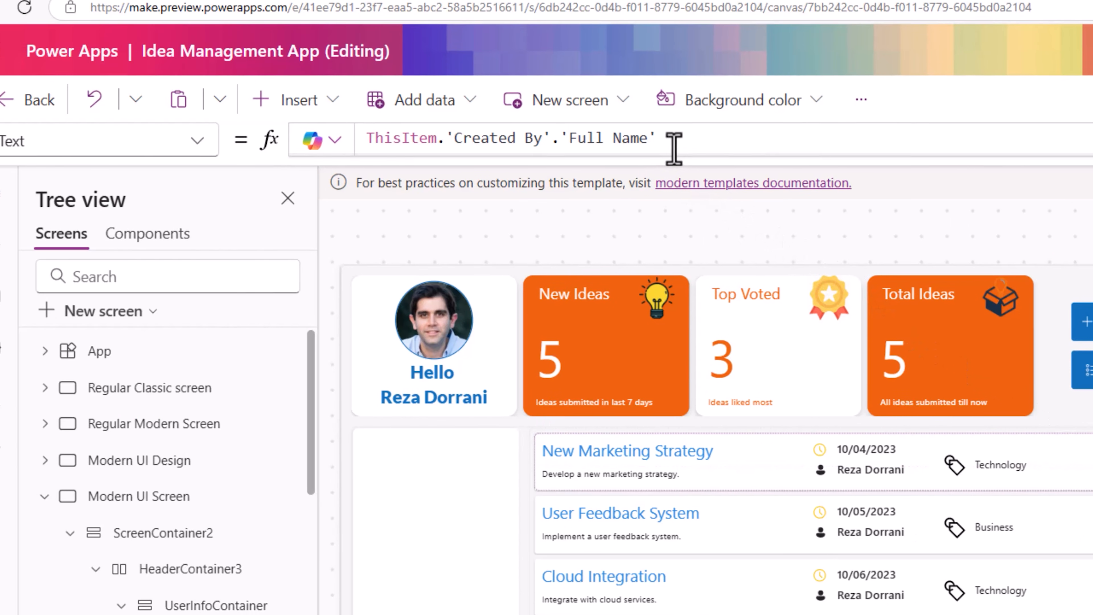
- Set the copied label's Text to CountRows(ThisItem.Votes)
left_click_drag(699, 151, 393, 144)
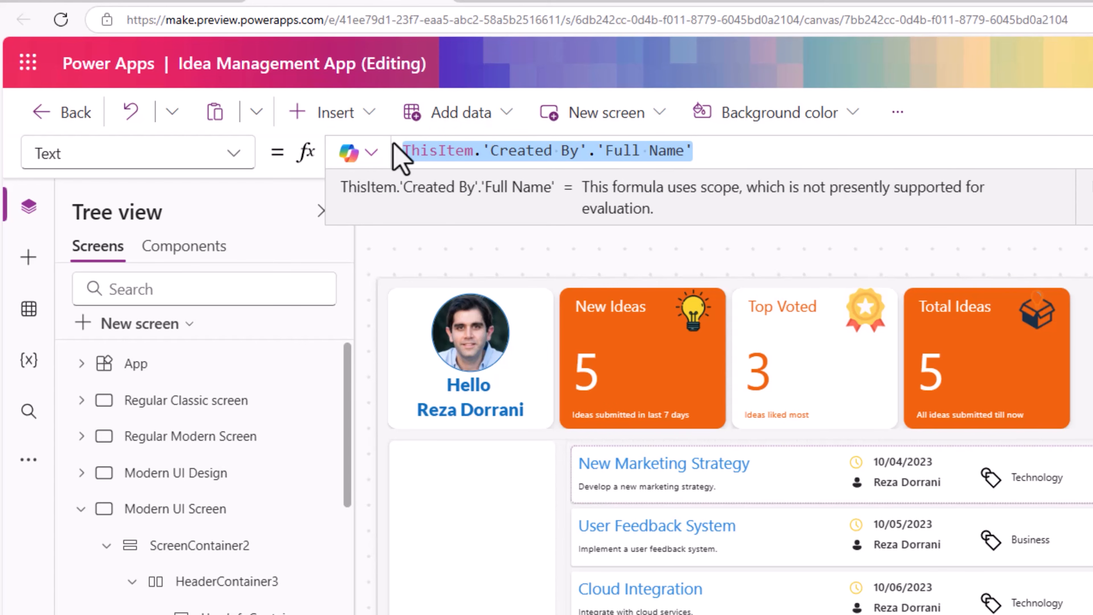
type("CountRows(")
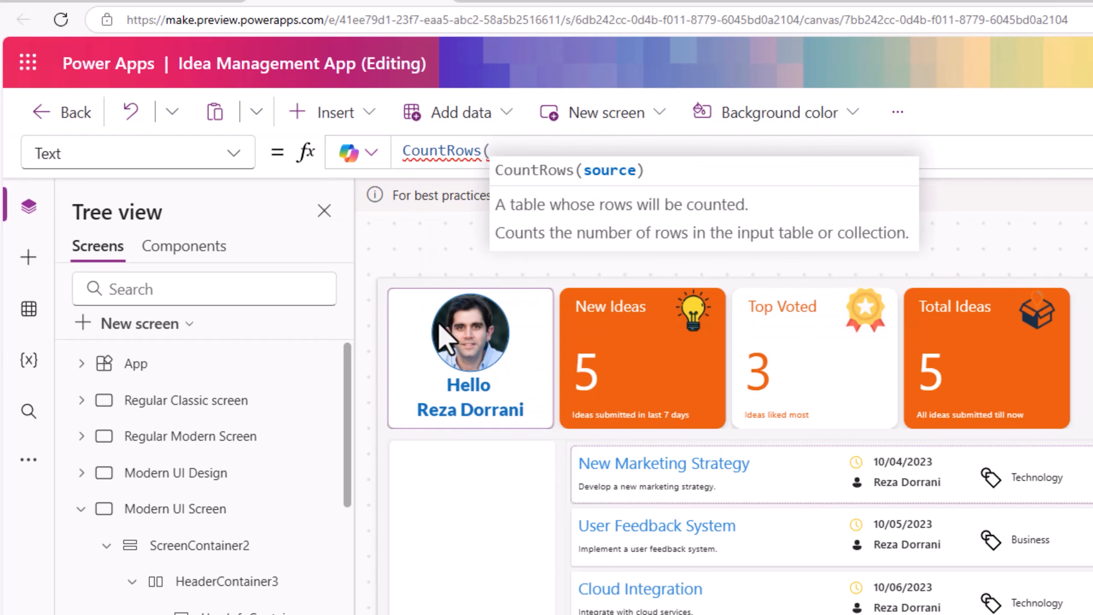
type("thisitem")
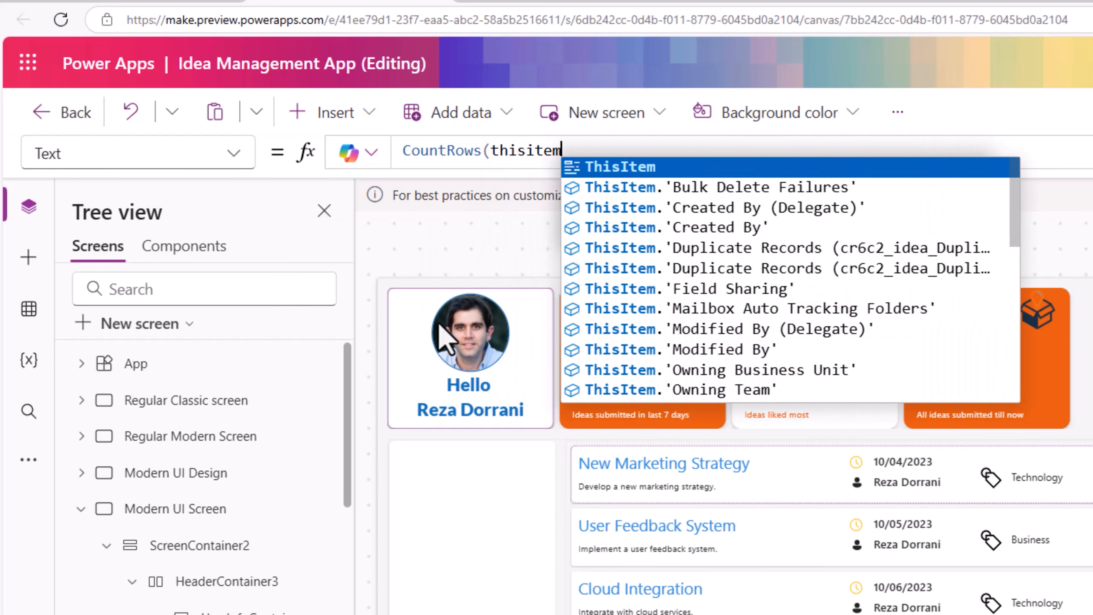
type(".Vo")
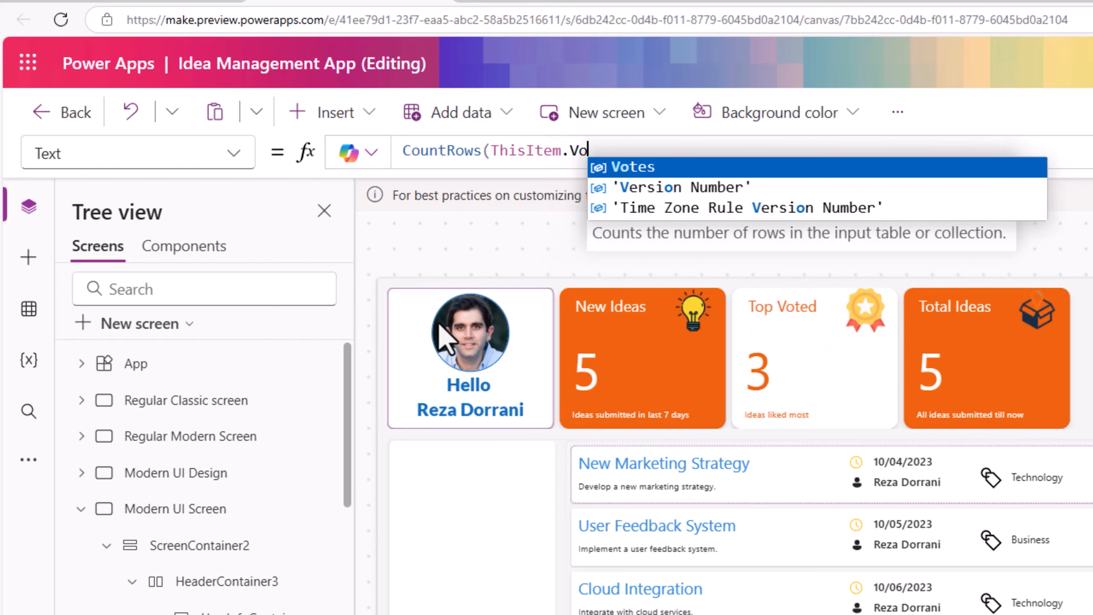
type("tes")
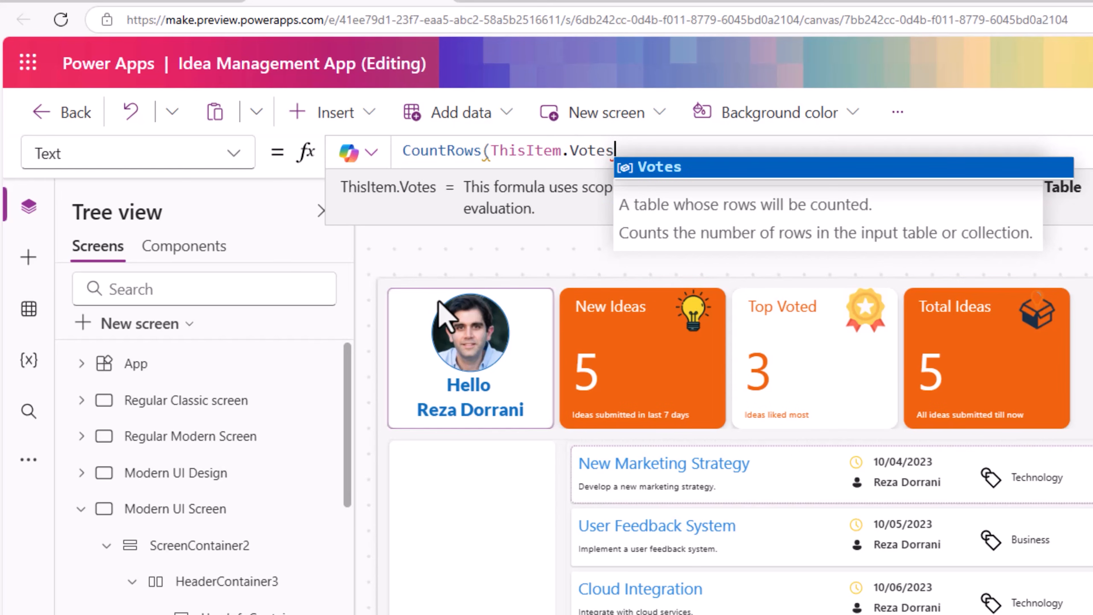
type(")")
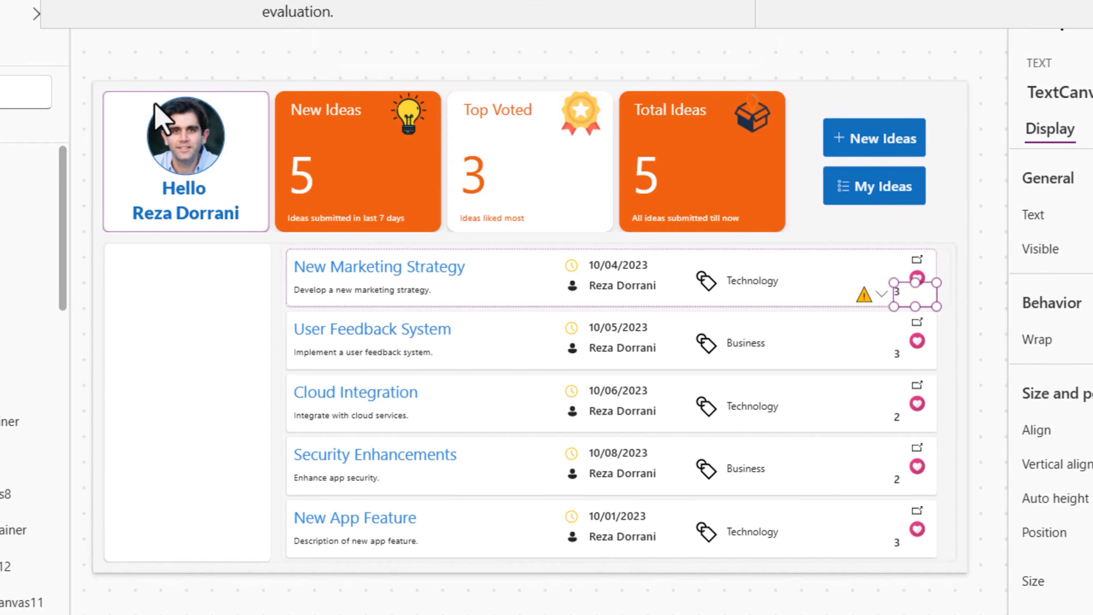
- Preview the screen to check the gallery layout
key("F5")
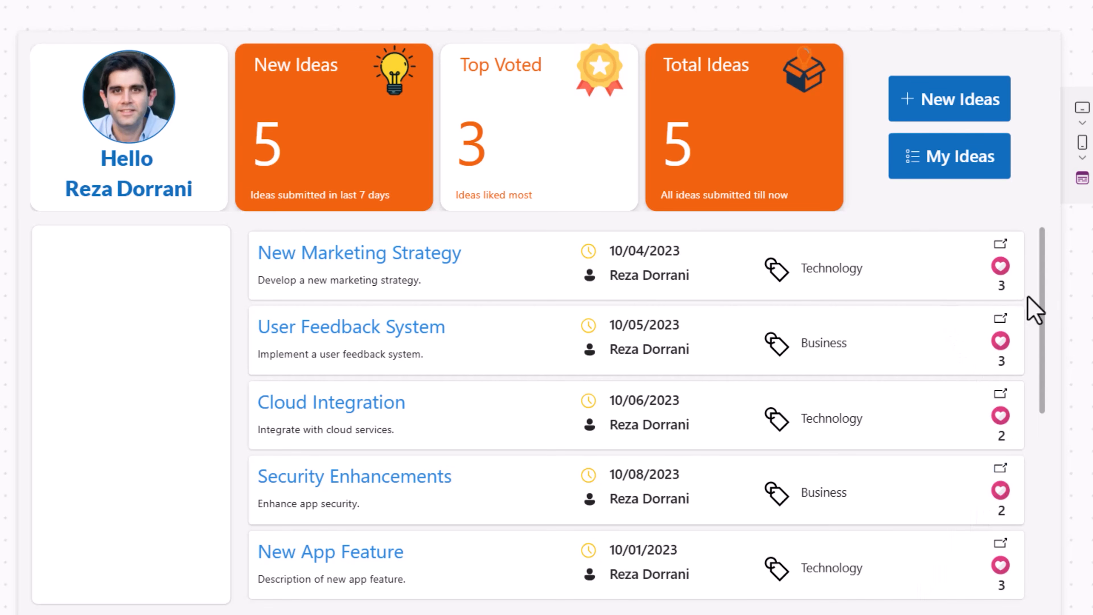
mouse_move(1044, 280)
left_mouse_down()
mouse_move(1037, 488)
mouse_move(1037, 383)
mouse_move(1056, 269)
left_mouse_up()
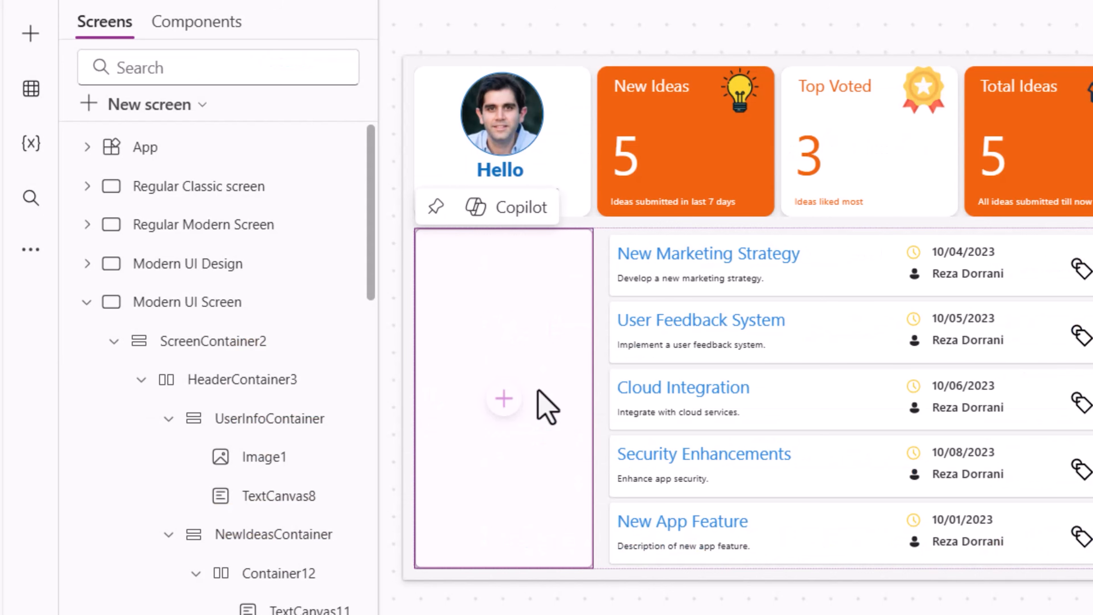
- Insert a text label reading Filter By into the sidebar container and stretch it across the container's width
left_click(504, 398)
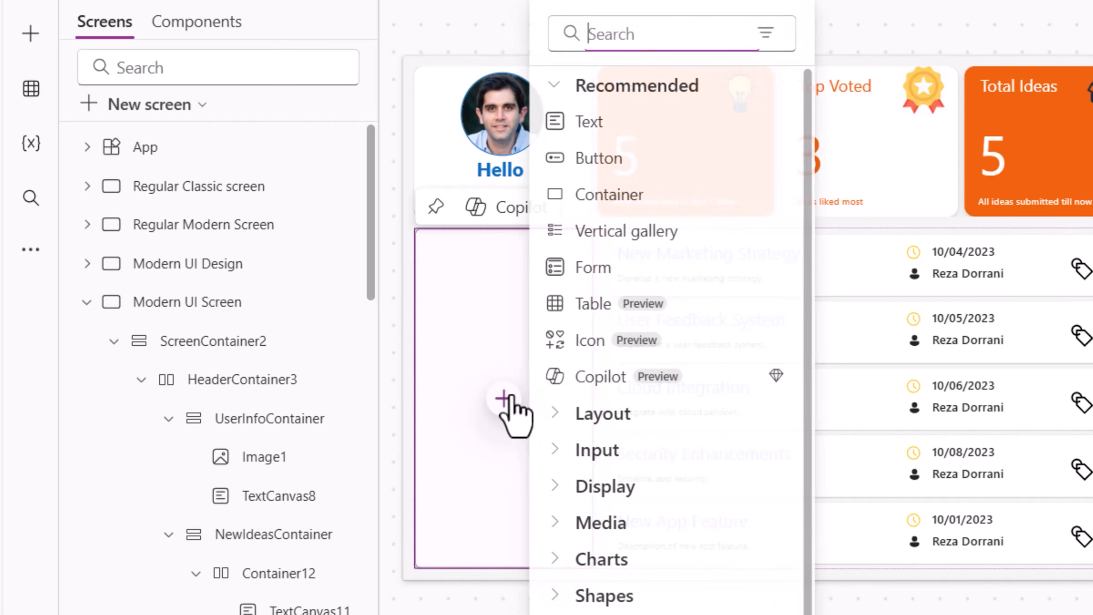
left_click(603, 123)
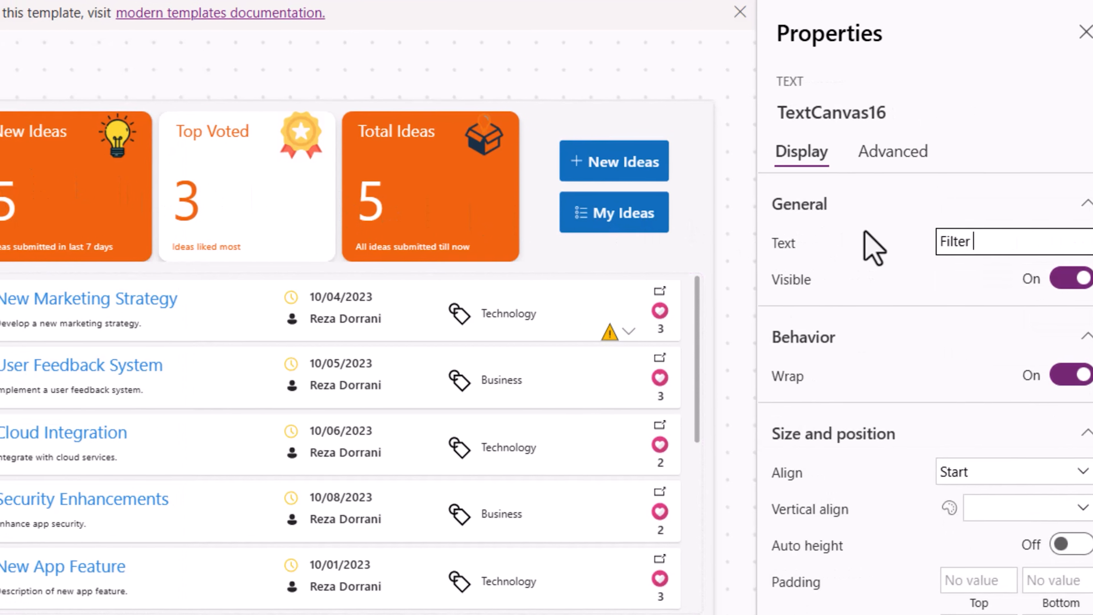
type("By")
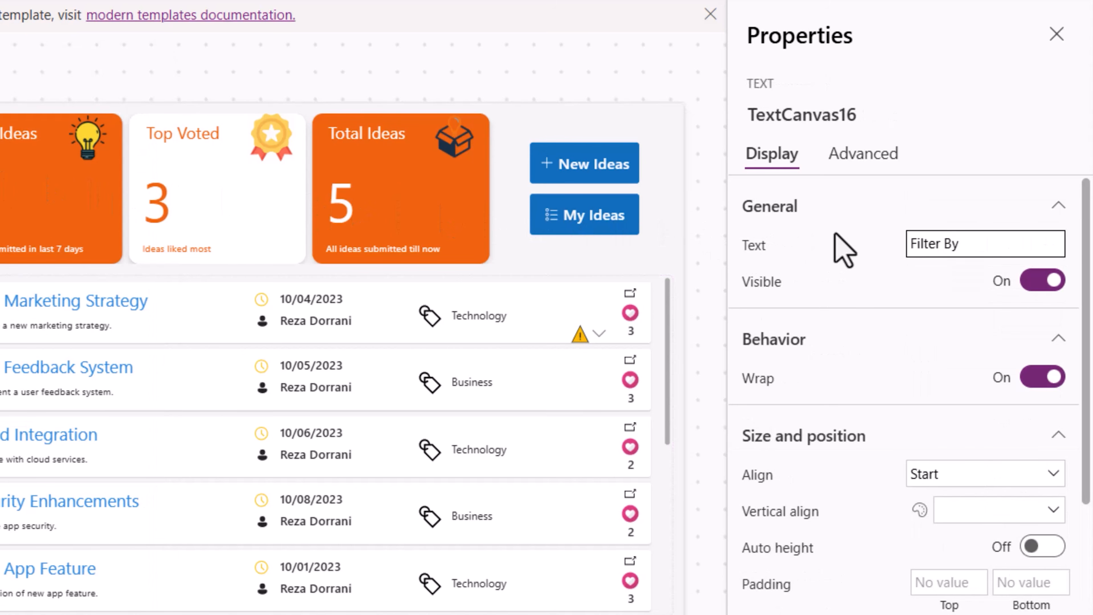
left_click(835, 234)
scroll(997, 488, "down", 8)
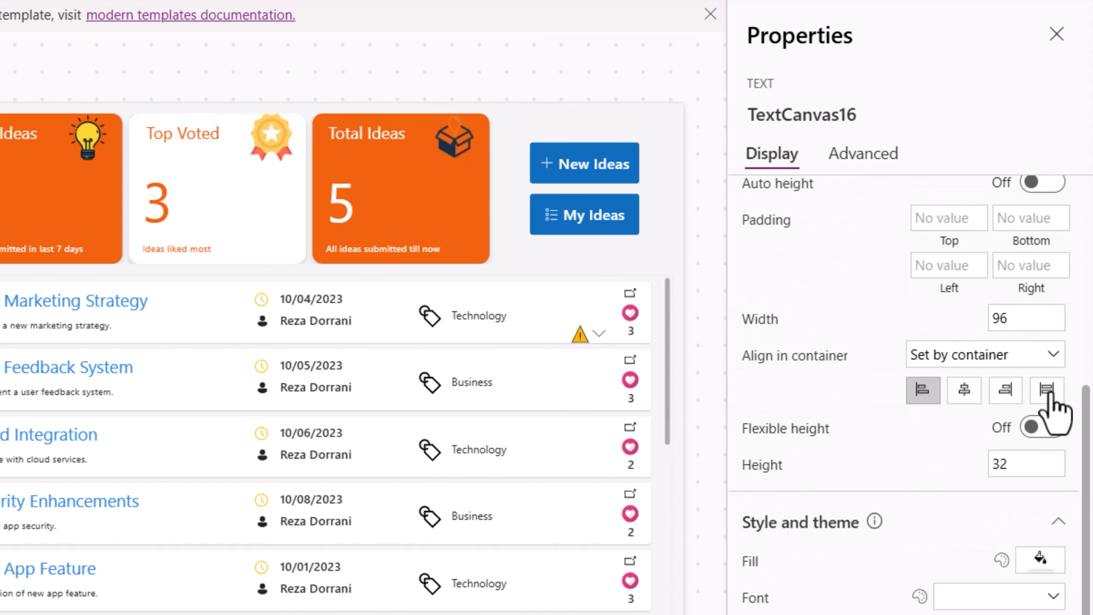
left_click(1047, 390)
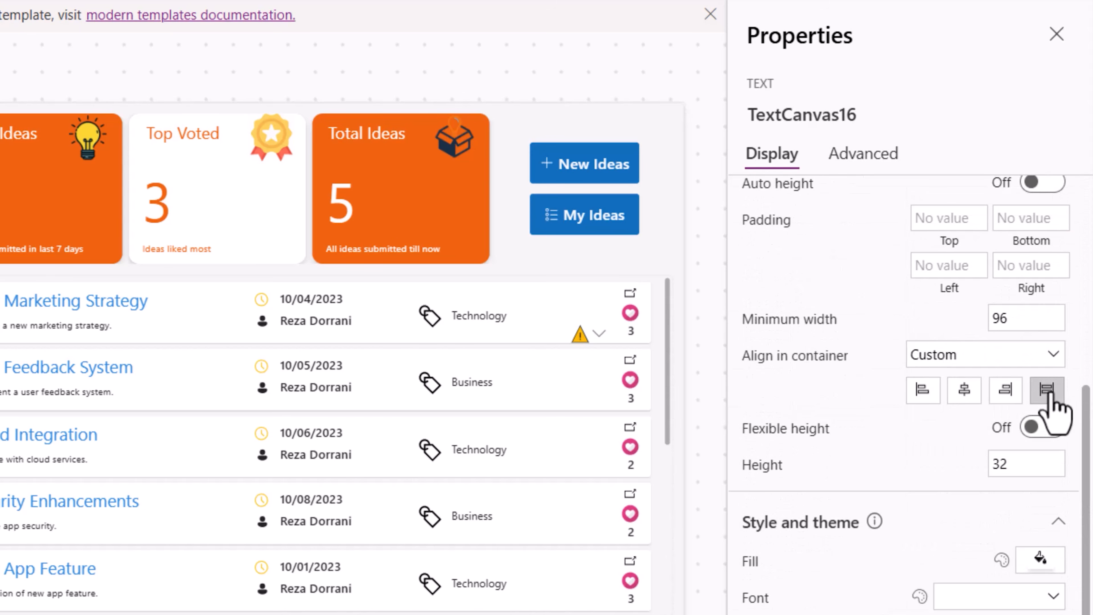
- Set the Filter By label's font size to 28, height to 40 and font colour to orange RGBA(240, 98, 15, 1)
scroll(988, 500, "down", 5)
left_click(1034, 415)
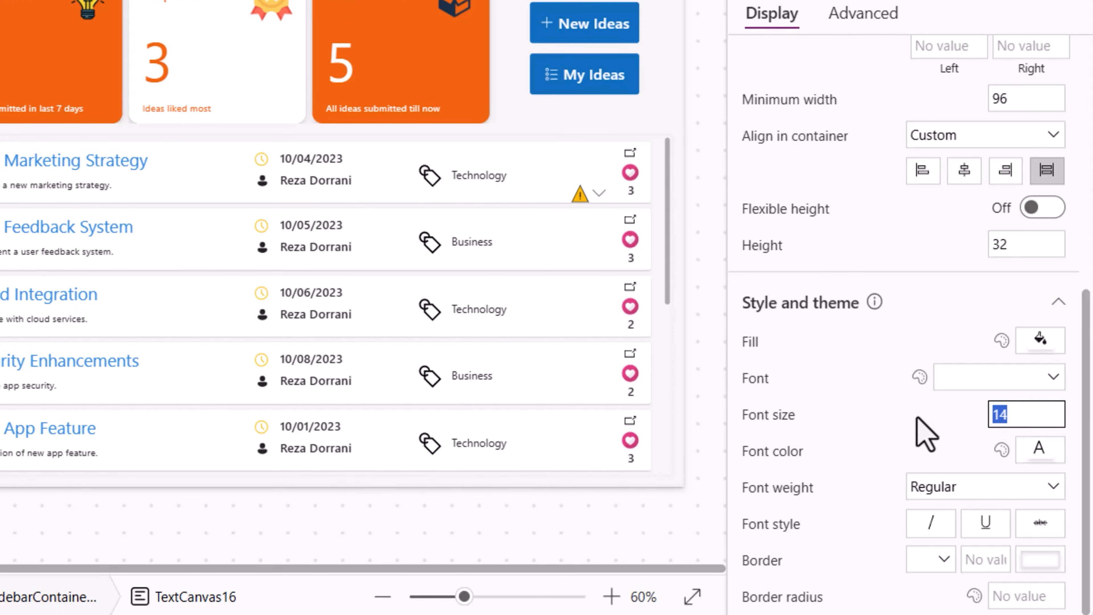
type("28")
left_click(1032, 241)
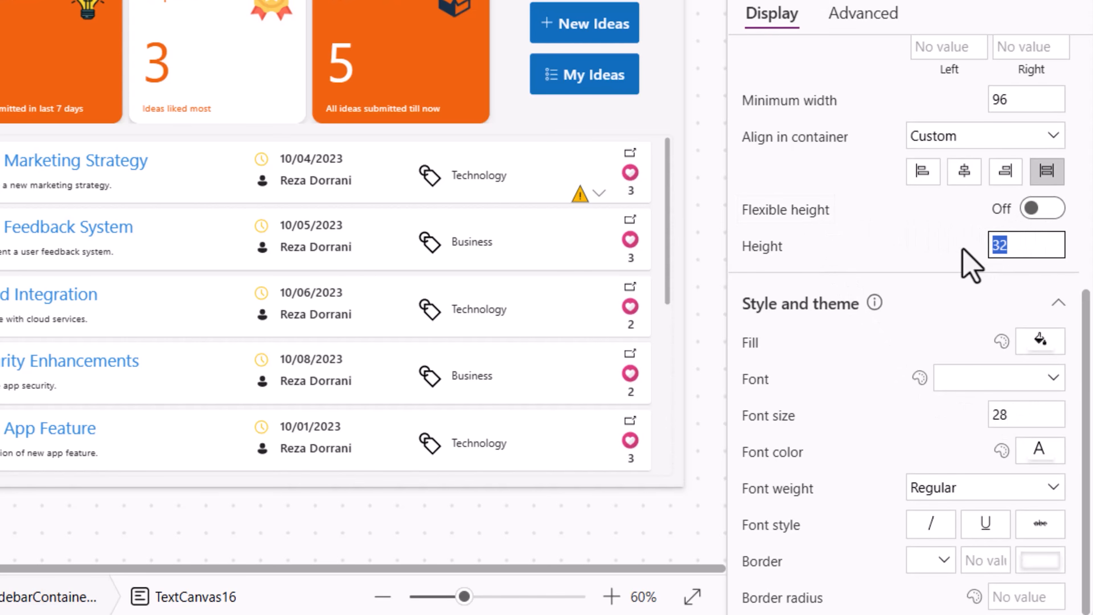
type("40")
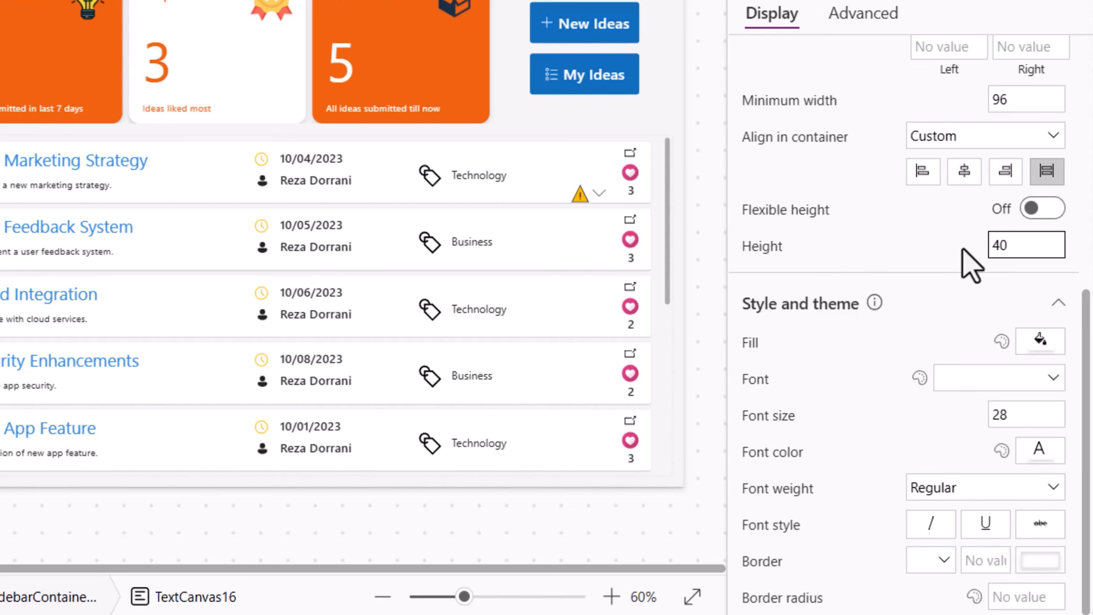
left_click(1042, 452)
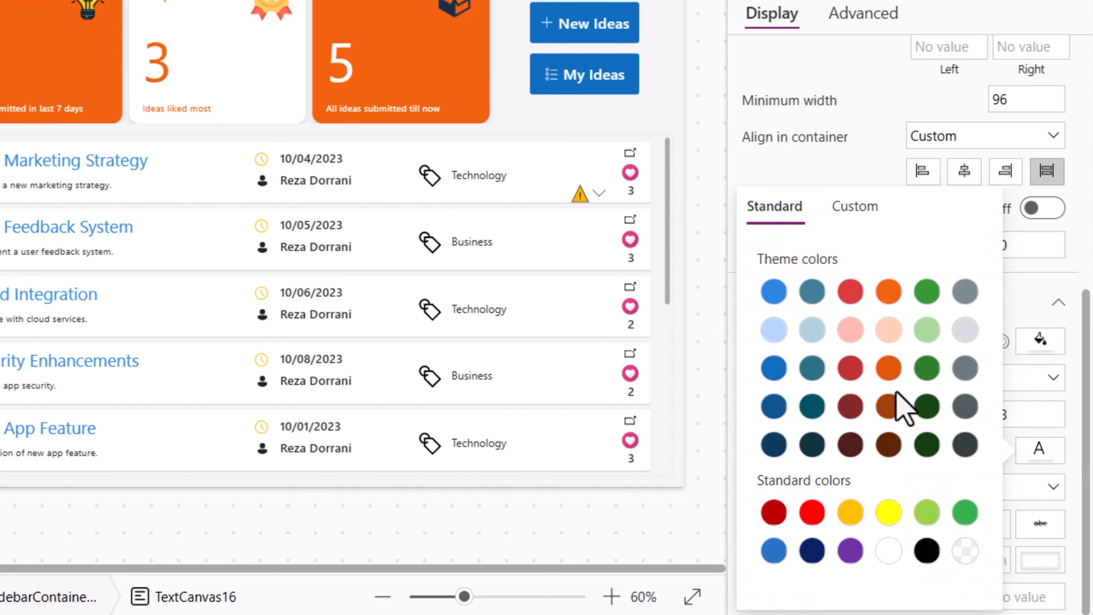
left_click(888, 292)
- Set the Filter By label's left padding to 10
scroll(875, 264, "up", 2)
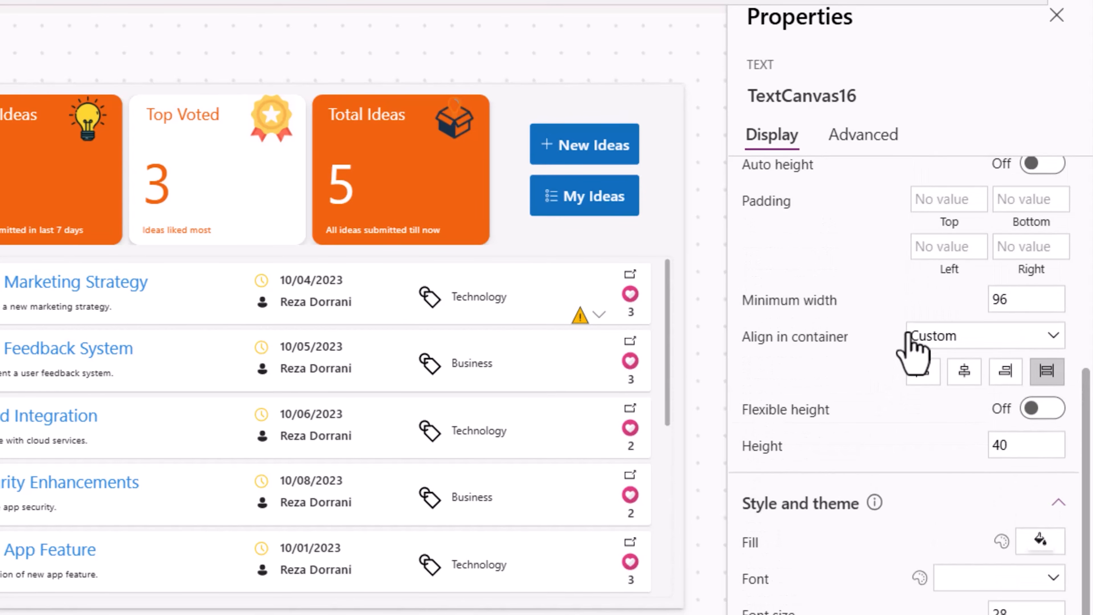
left_click(922, 135)
type("10")
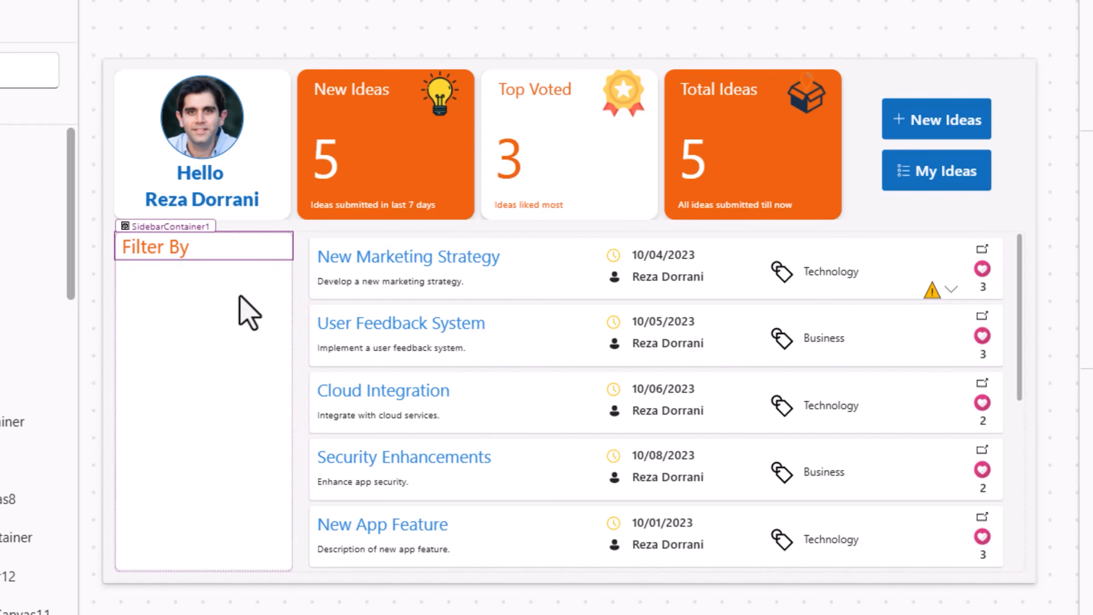
left_click(240, 297)
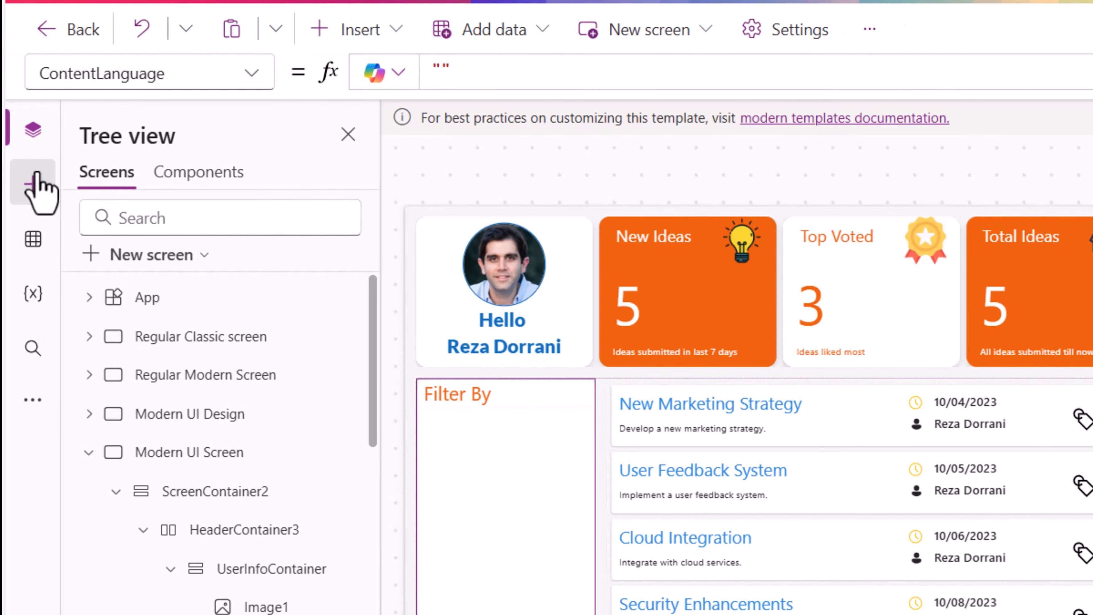
- Insert a modern text input into the sidebar container below the Filter By label
left_click(34, 183)
left_click(132, 178)
type("text")
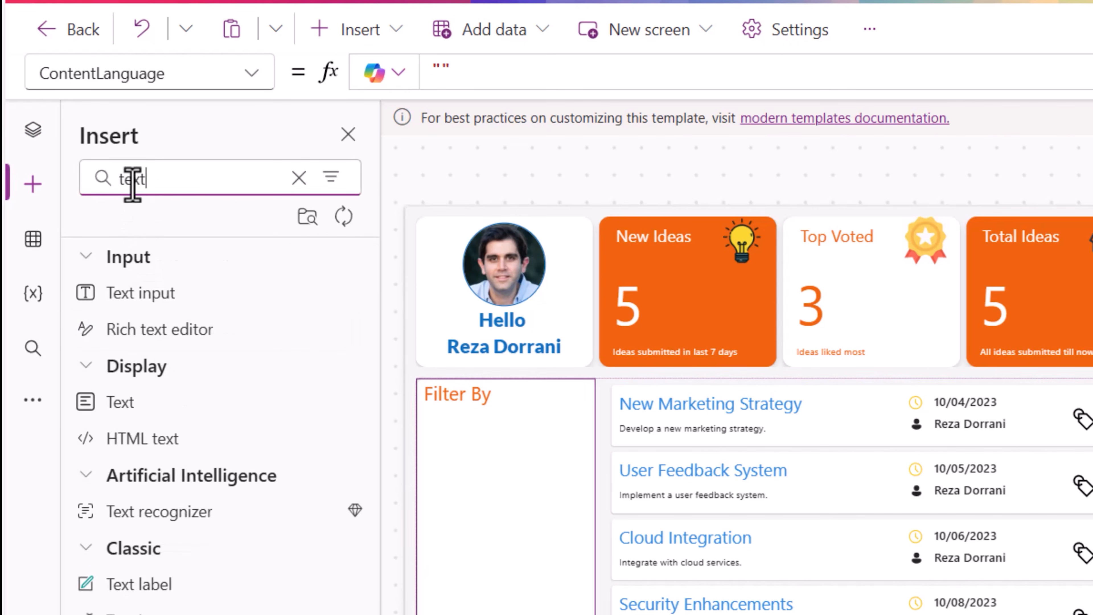
left_click(166, 293)
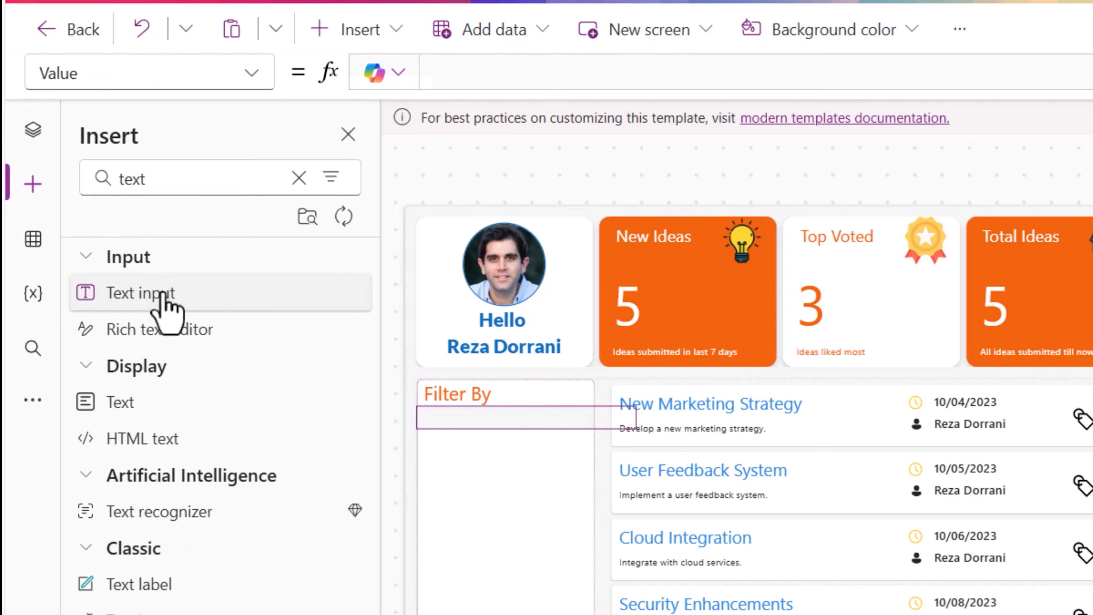
- Insert a modern date picker into the sidebar below the text input
left_click_drag(149, 179, 83, 175)
type("date")
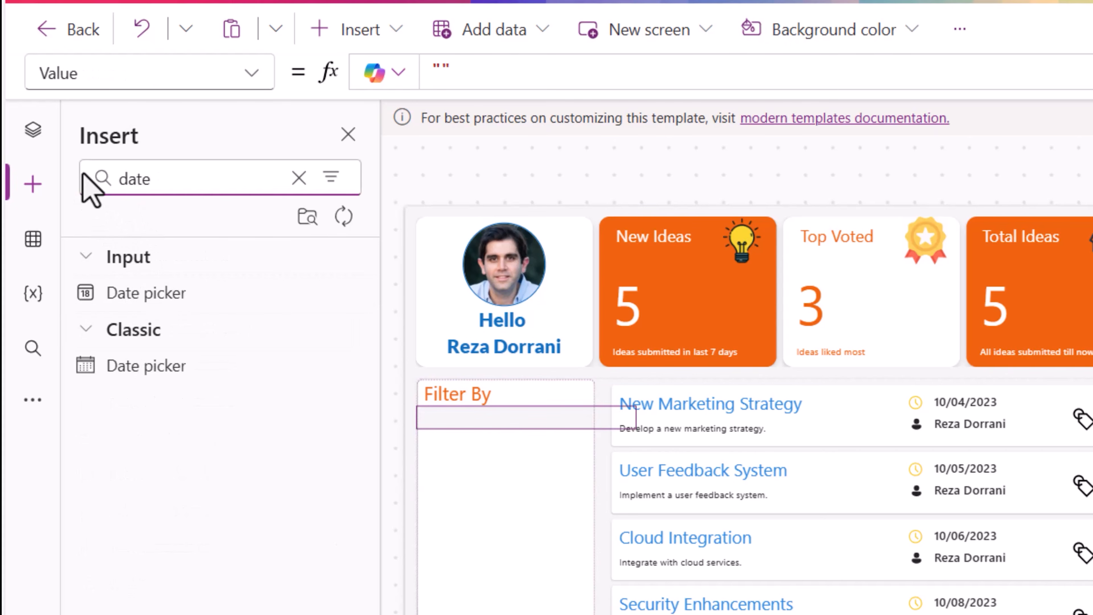
left_click(141, 304)
- Insert two modern Combobox controls into the sidebar below the date picker
left_click_drag(155, 178, 102, 181)
type("combo")
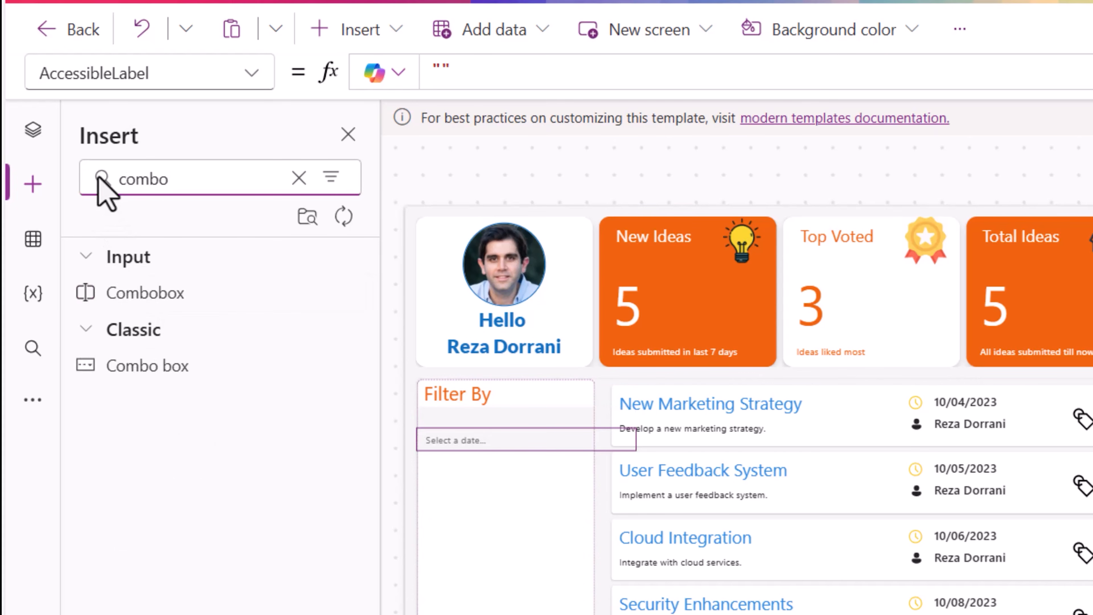
left_click(159, 303)
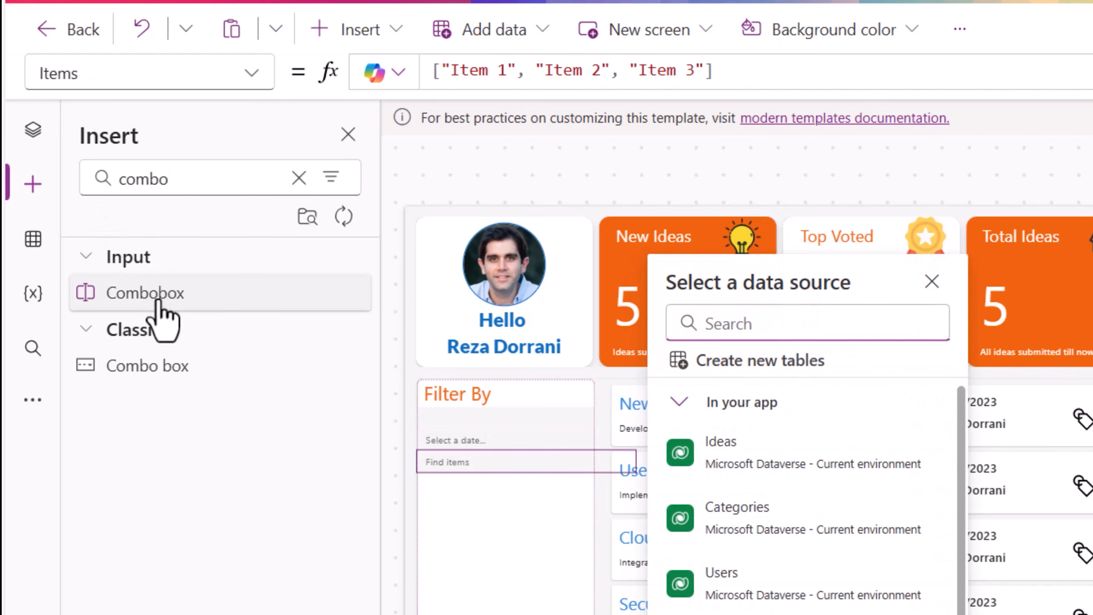
left_click(160, 302)
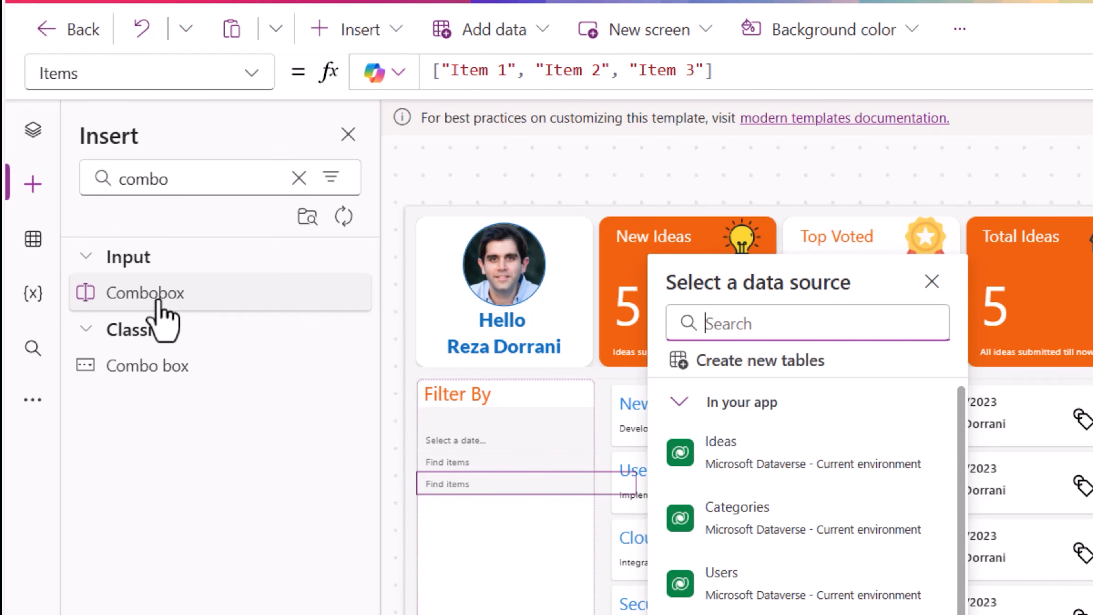
left_click(28, 126)
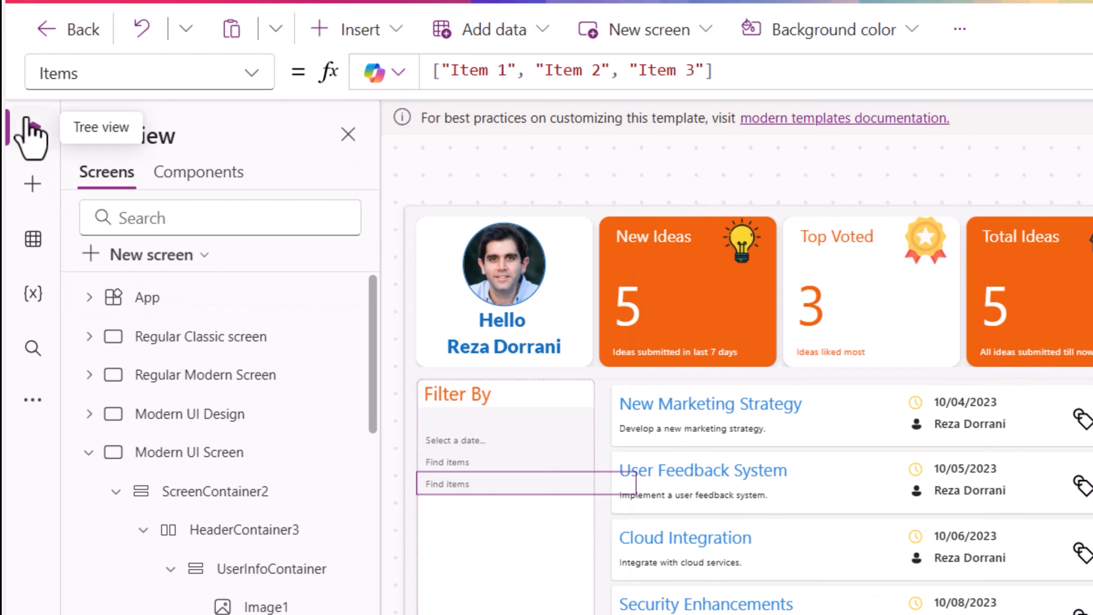
- Set the text input, date picker and both comboboxes to a width of 220 and center them in the sidebar
scroll(241, 473, "down", 10)
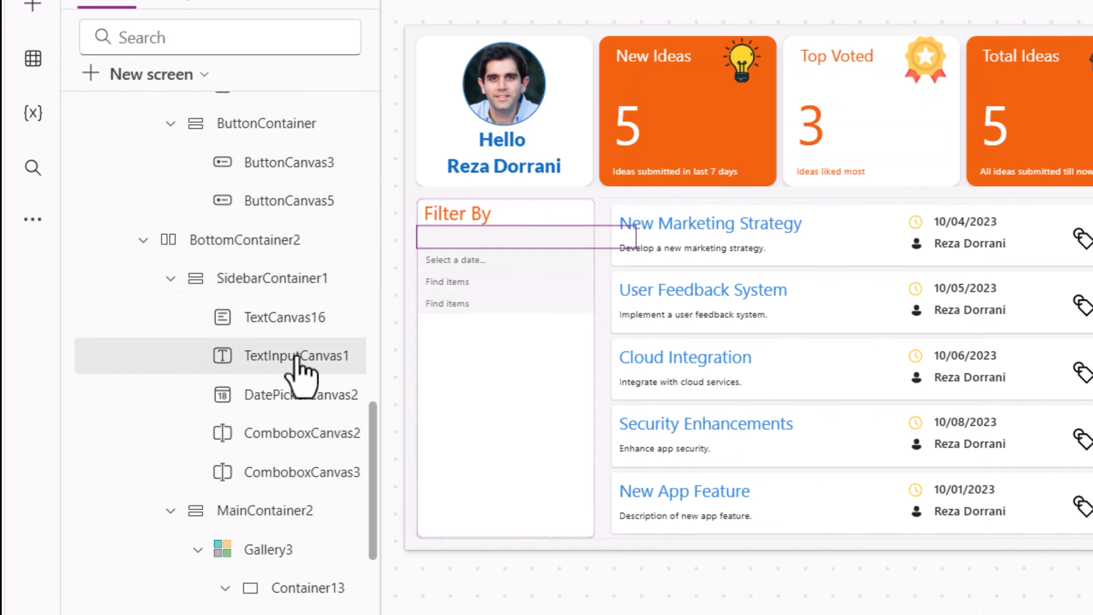
left_click(297, 398, "ctrl")
left_click(305, 441, "ctrl")
left_click(310, 478, "ctrl")
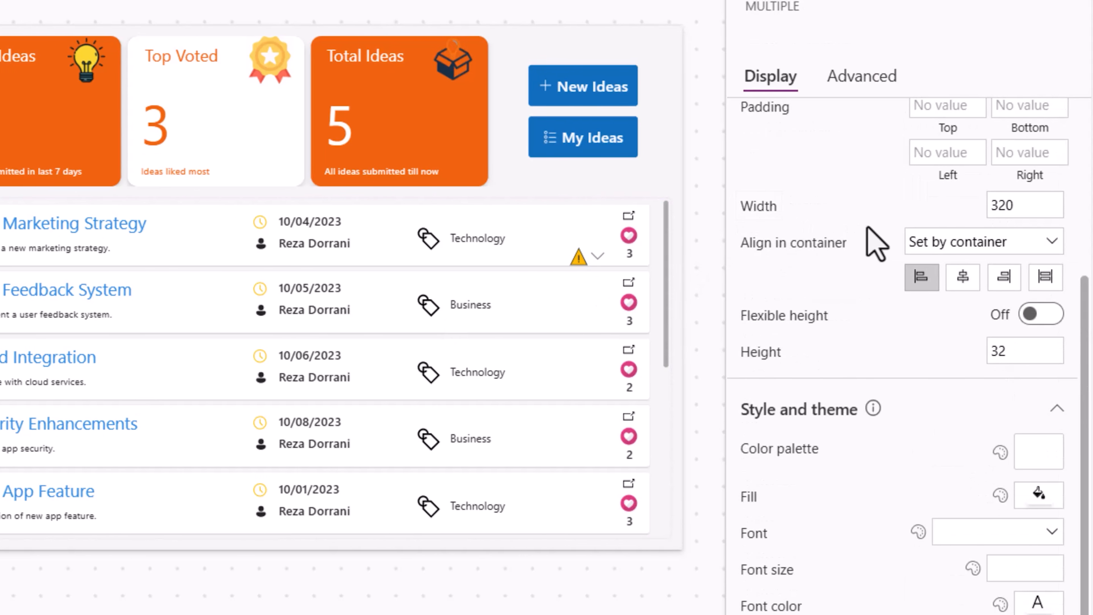
left_click(1018, 210)
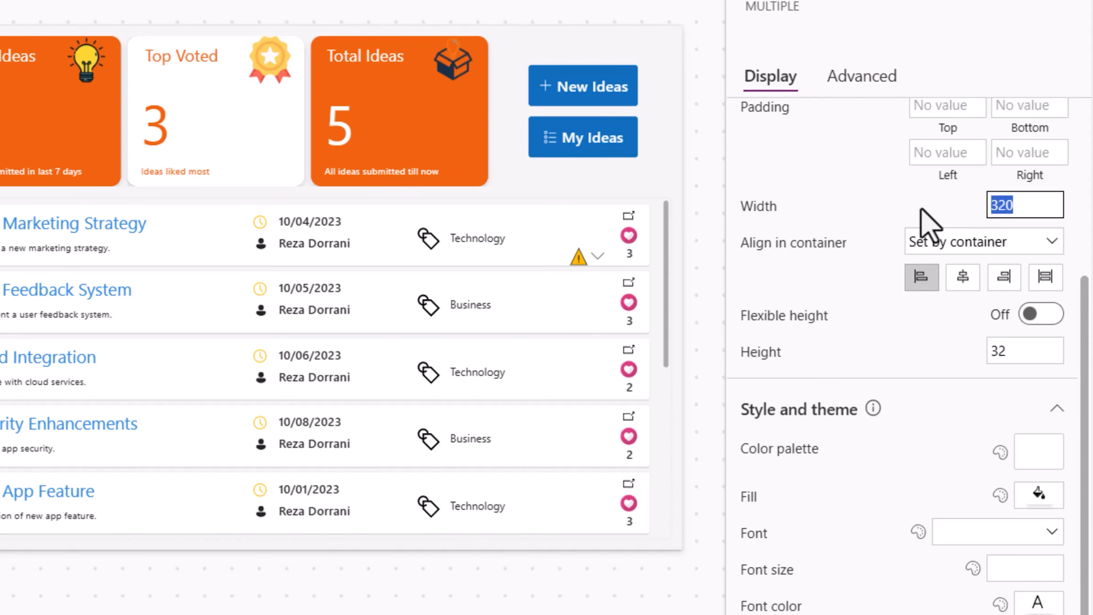
type("220")
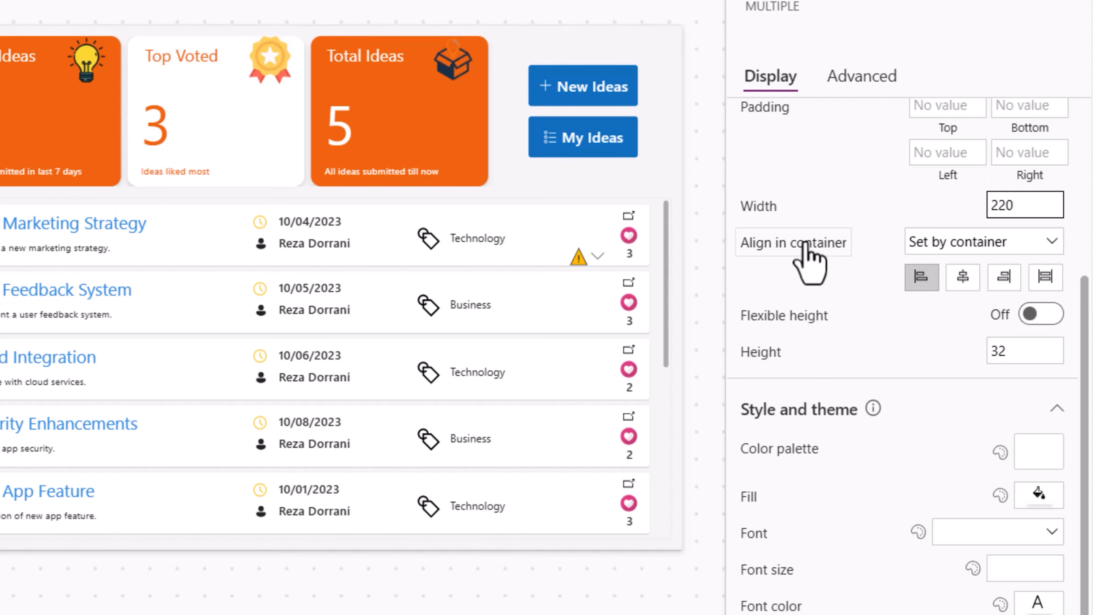
left_click(964, 282)
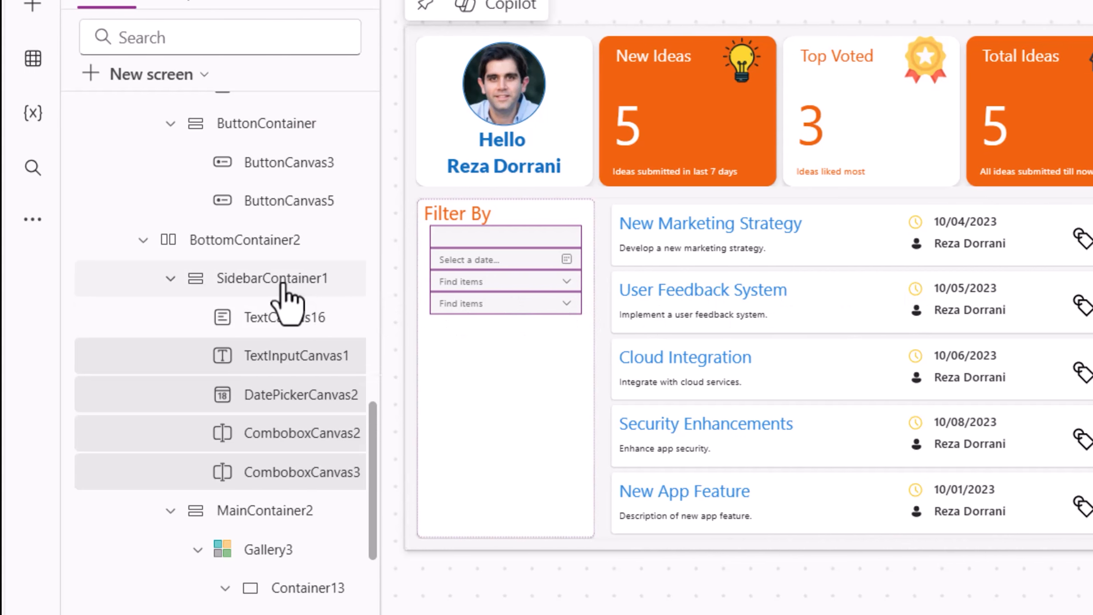
- Set the sidebar container's gap to 15
left_click(282, 284)
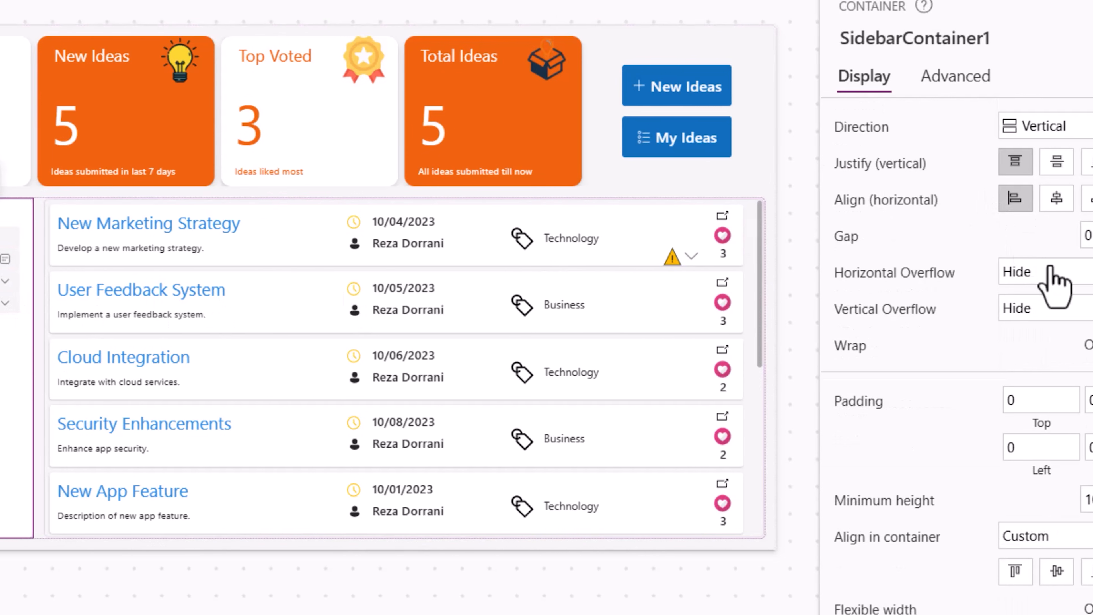
left_click_drag(1009, 236, 936, 233)
type("15")
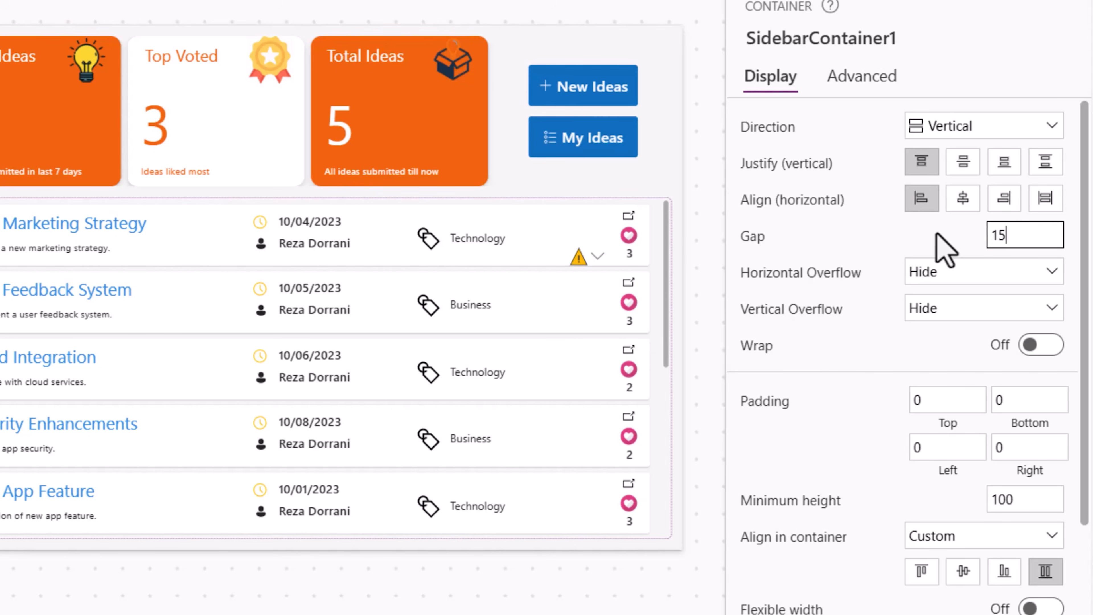
- Duplicate the Filter By label to create a Top Categories heading at the bottom of the sidebar
left_click(333, 217)
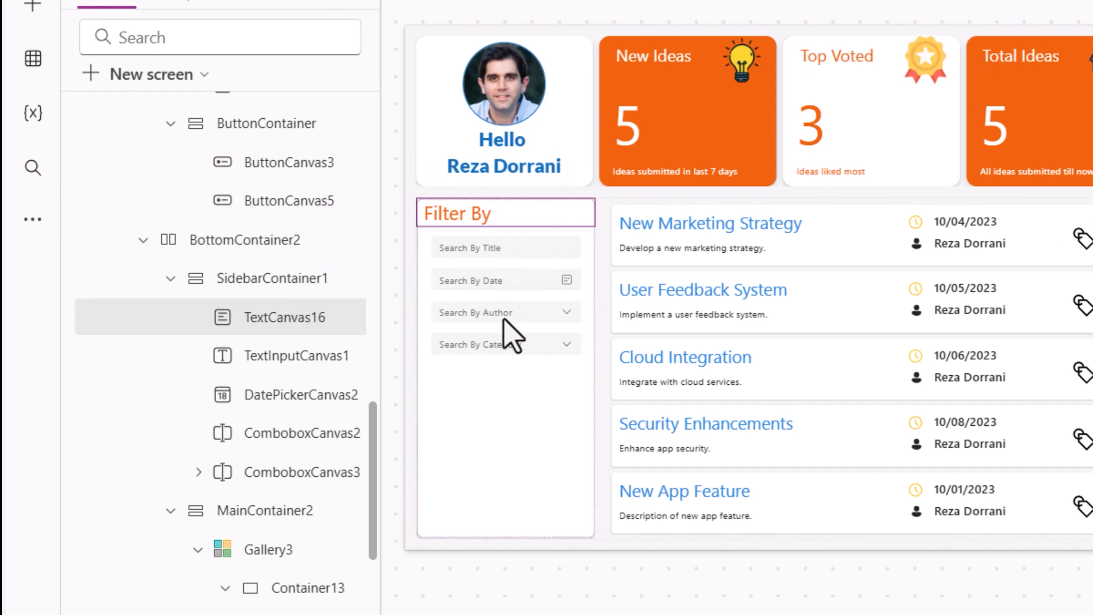
key("ctrl+c")
key("ctrl+v")
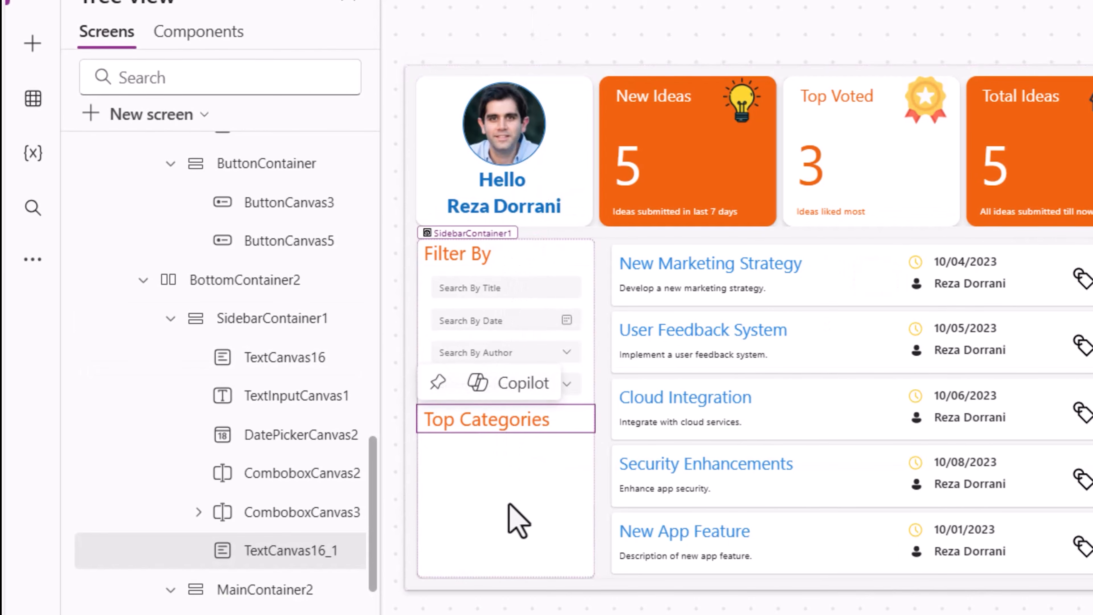
left_click(515, 510)
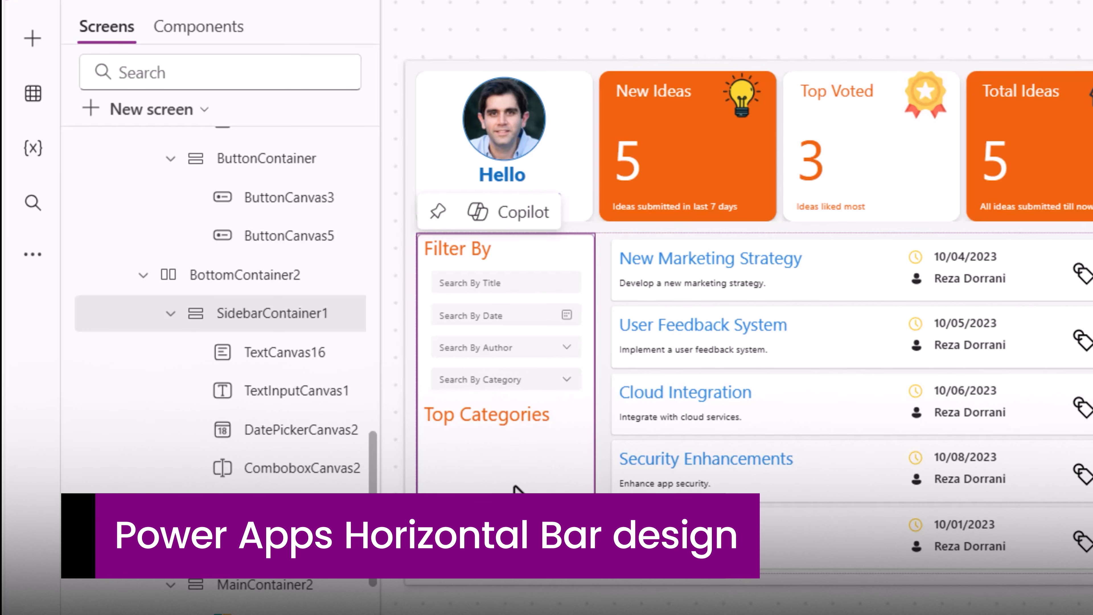
- Open the App's OnStart formula and review how it builds the colCategory collection of category titles and idea counts
scroll(254, 329, "up", 10)
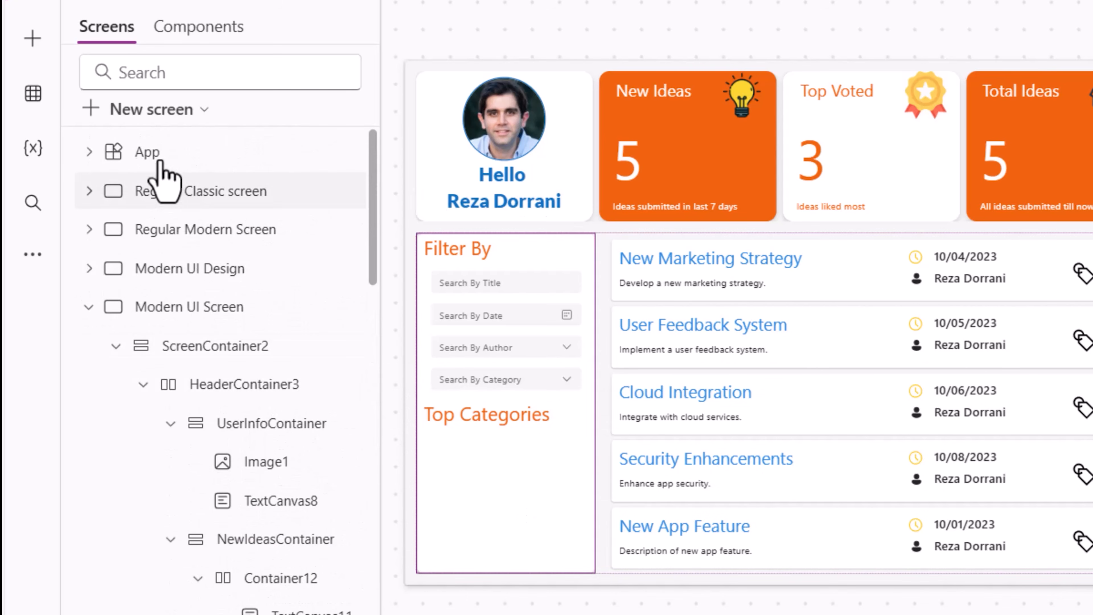
left_click(156, 152)
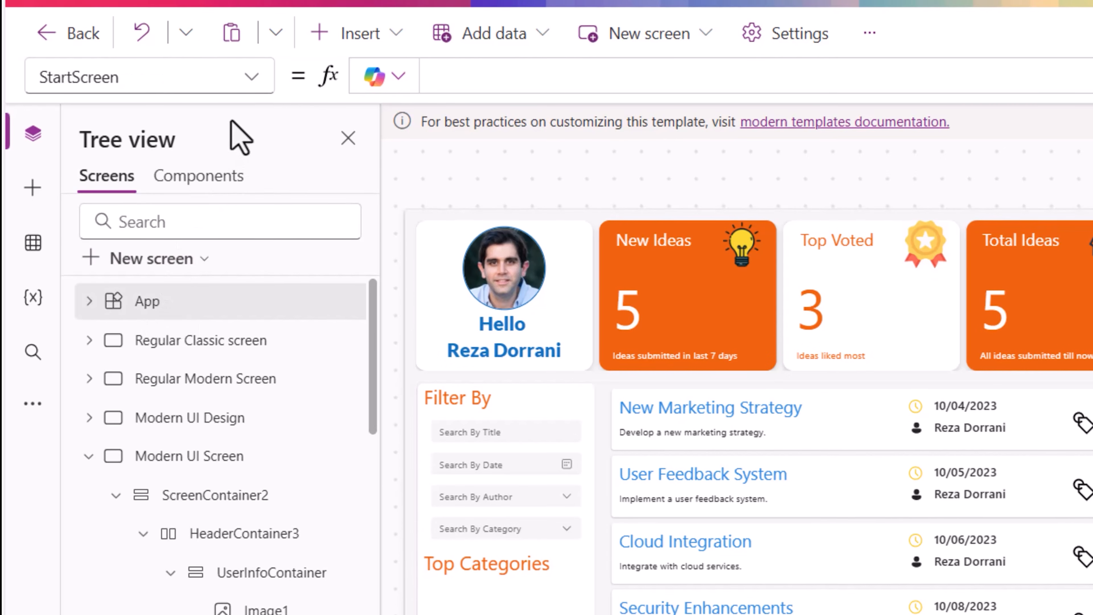
left_click(251, 130)
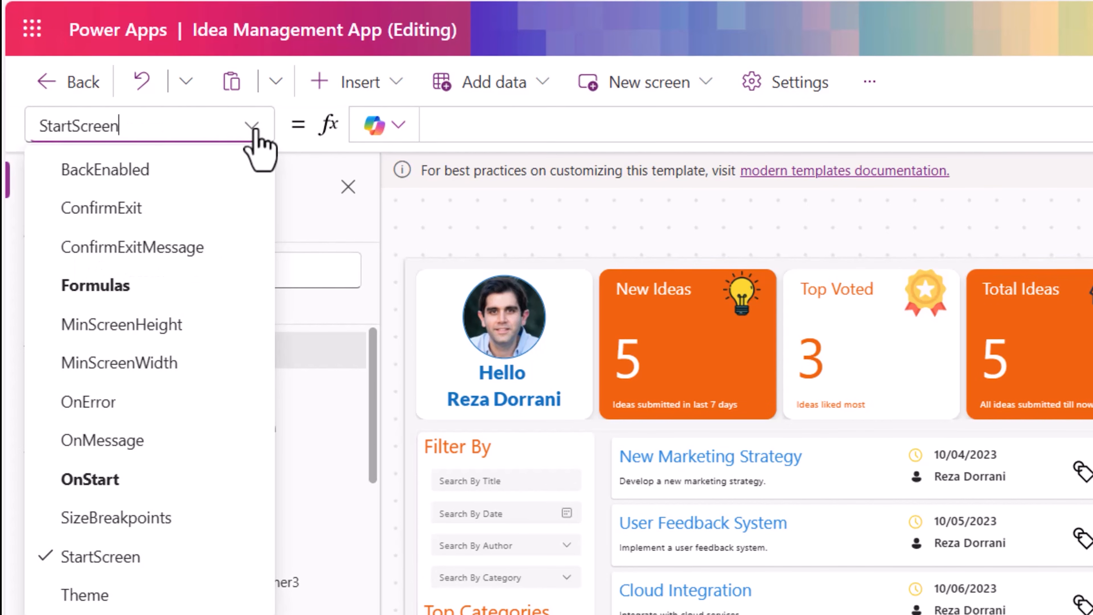
left_click(103, 494)
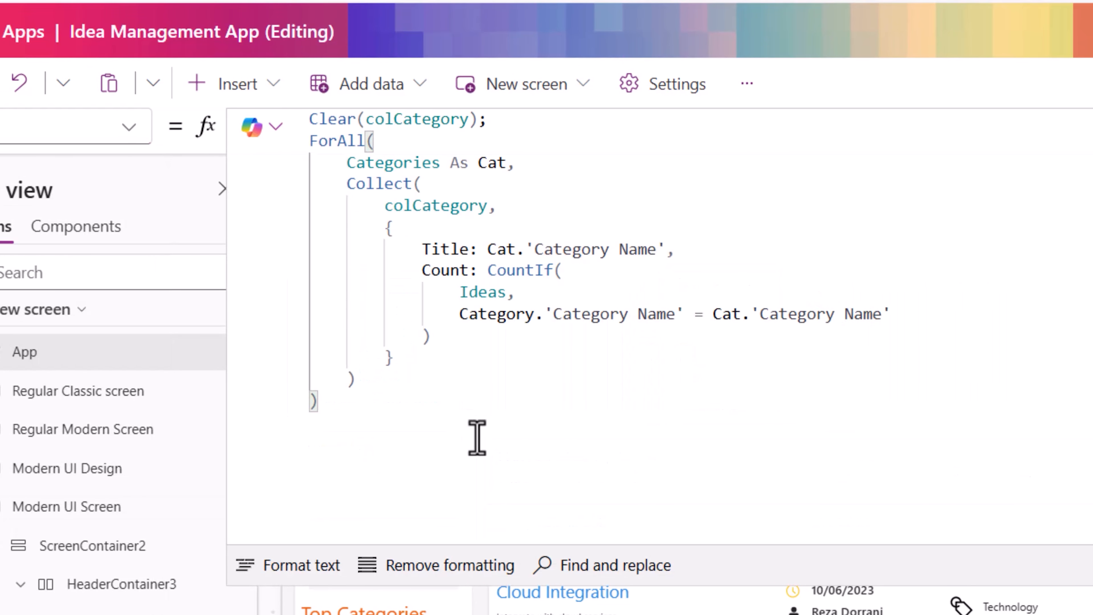
double_click(408, 206)
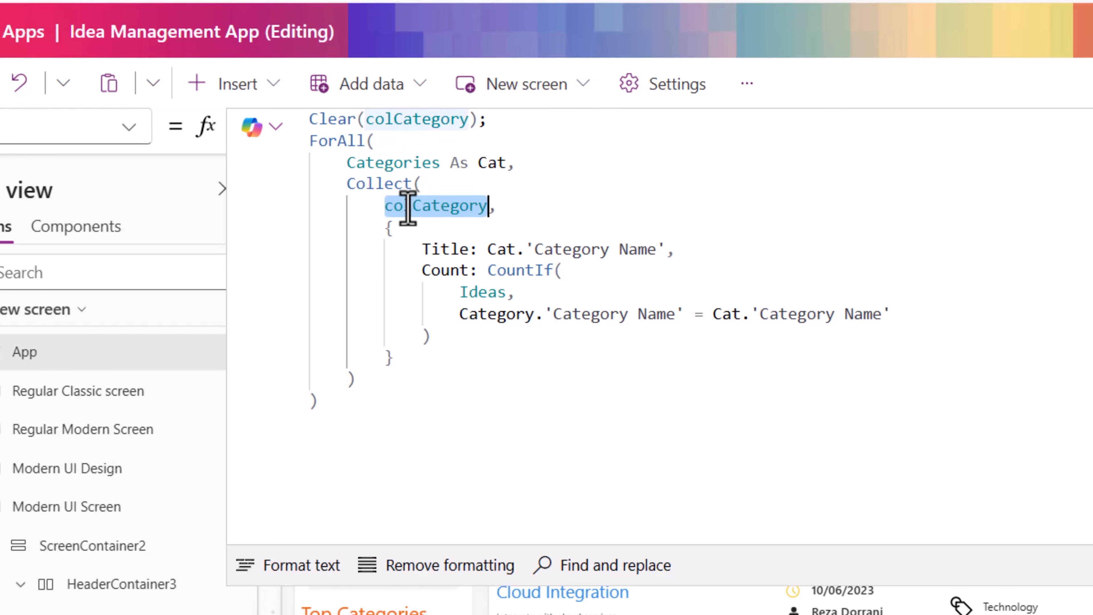
left_click(638, 430)
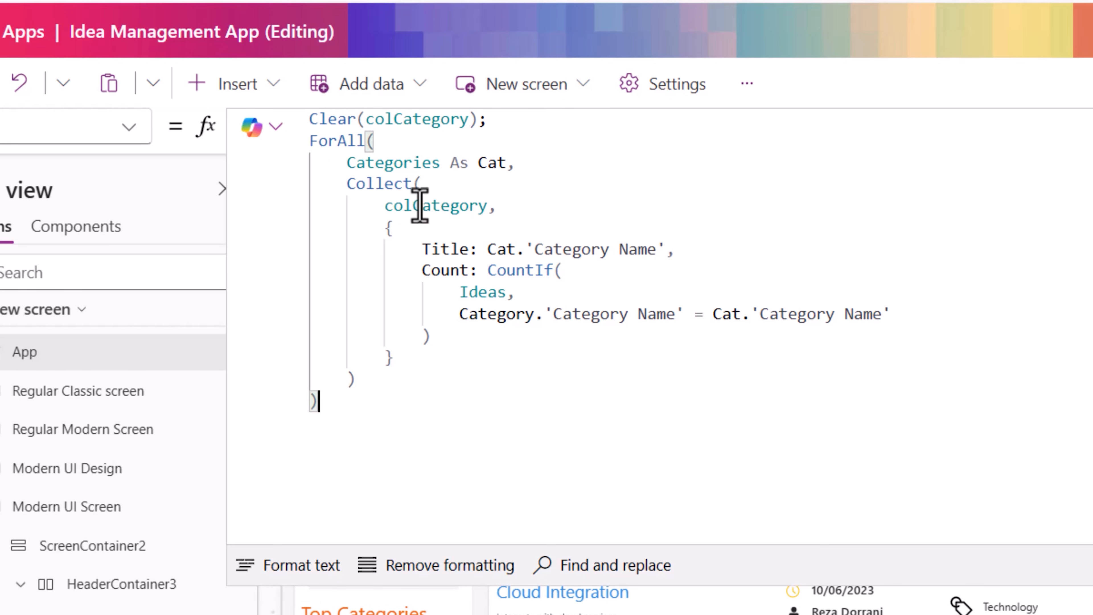
double_click(392, 163)
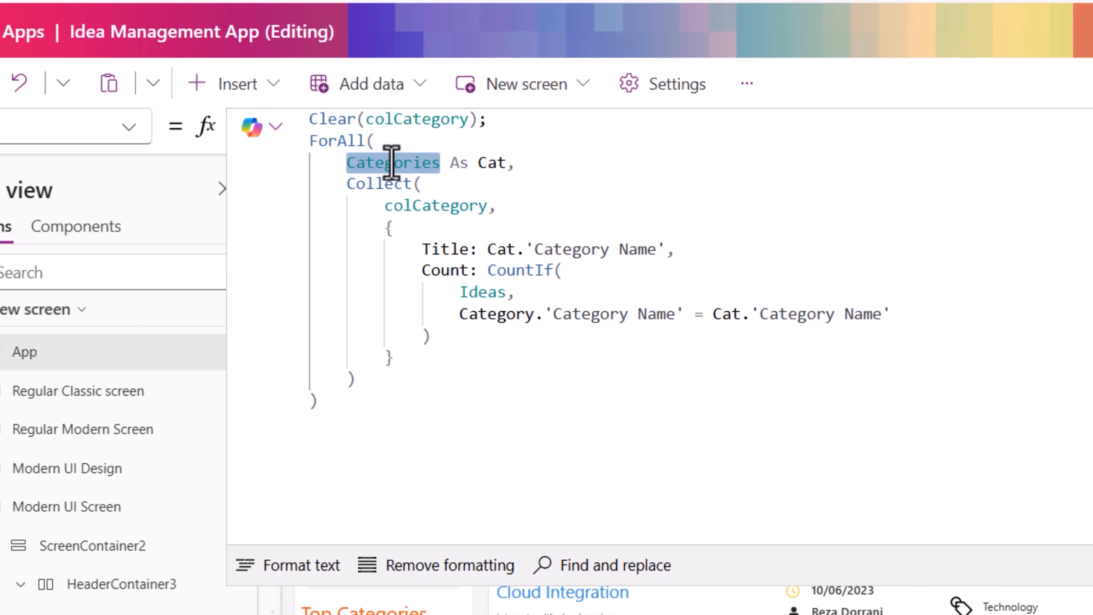
double_click(396, 189)
double_click(421, 209)
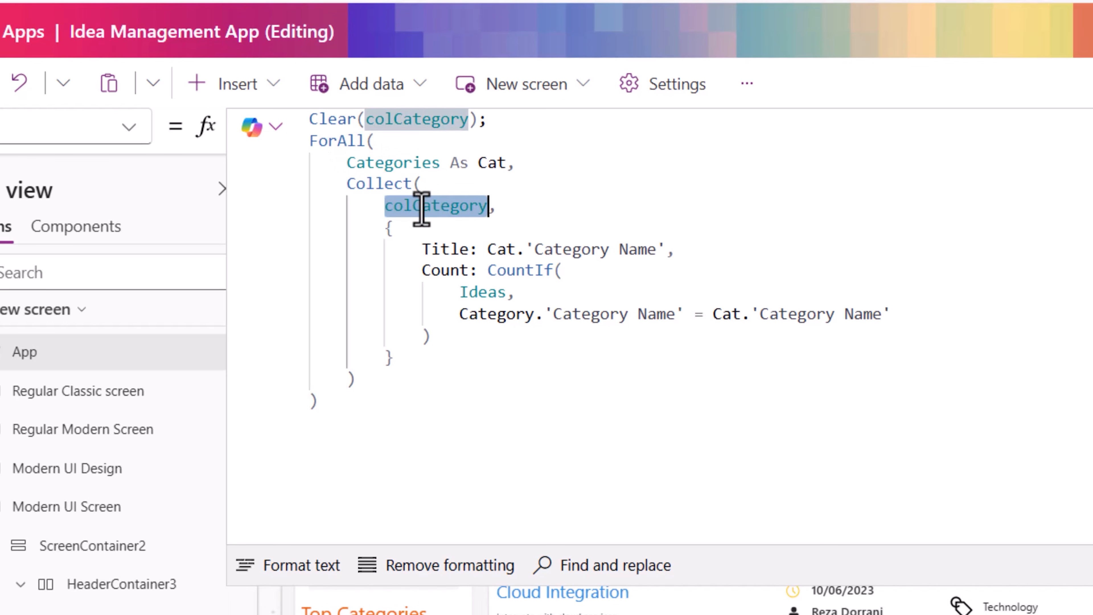
left_click(386, 230)
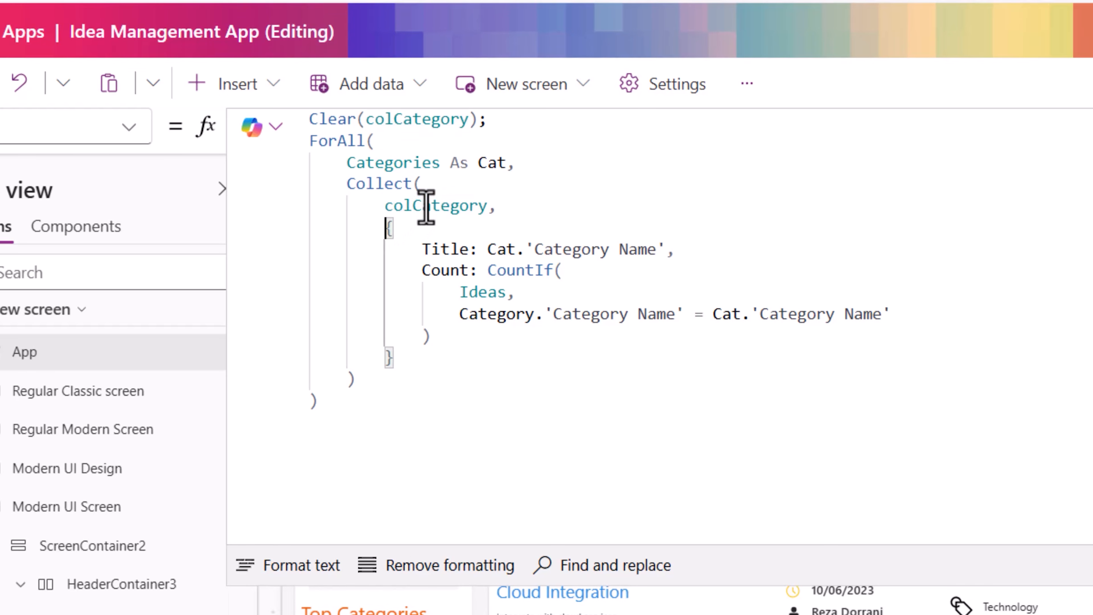
double_click(436, 249)
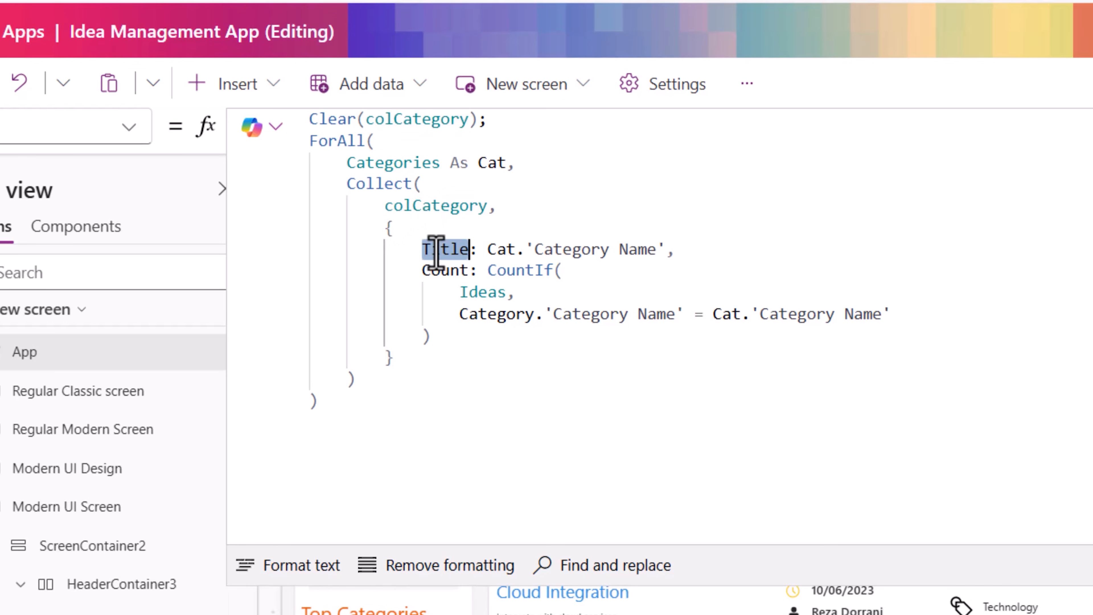
left_click_drag(528, 250, 668, 249)
left_click_drag(414, 269, 468, 273)
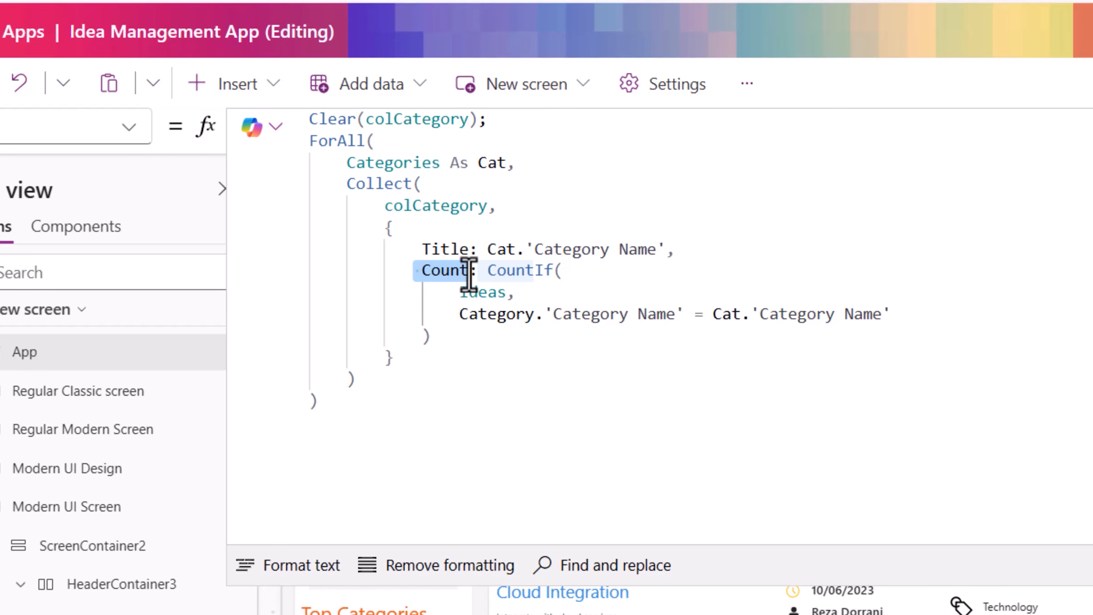
left_click(497, 337)
left_click_drag(488, 276, 510, 349)
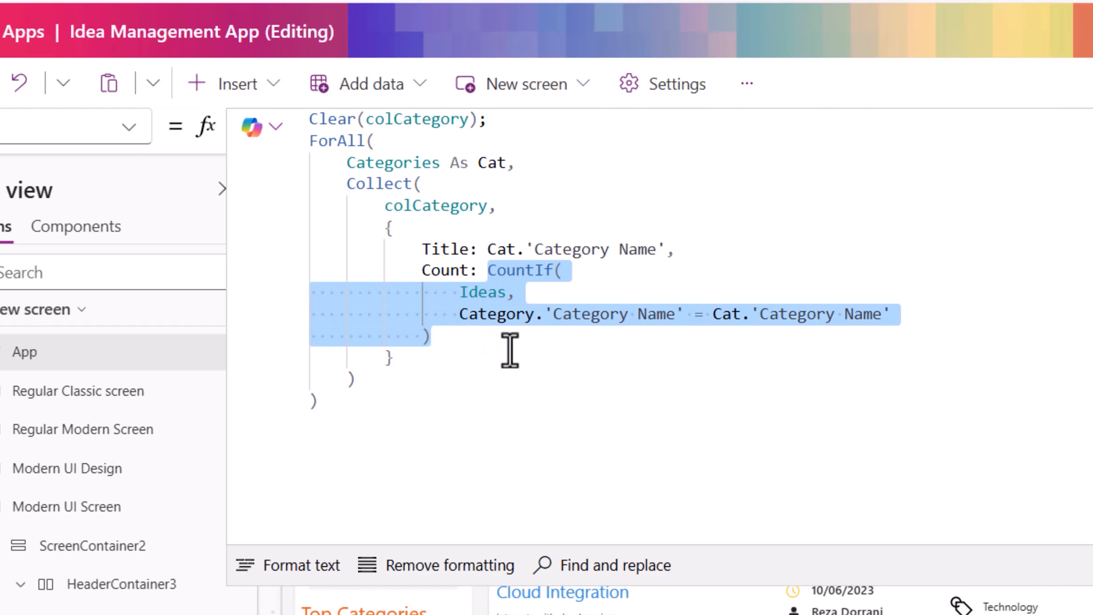
left_click(410, 341)
double_click(419, 206)
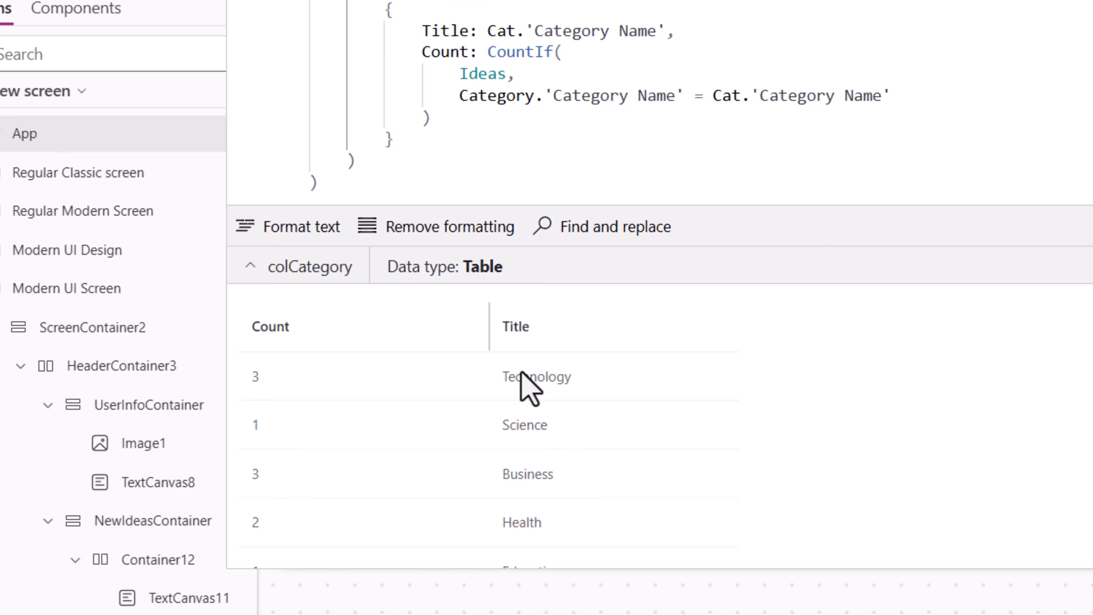
scroll(296, 355, "down", 1)
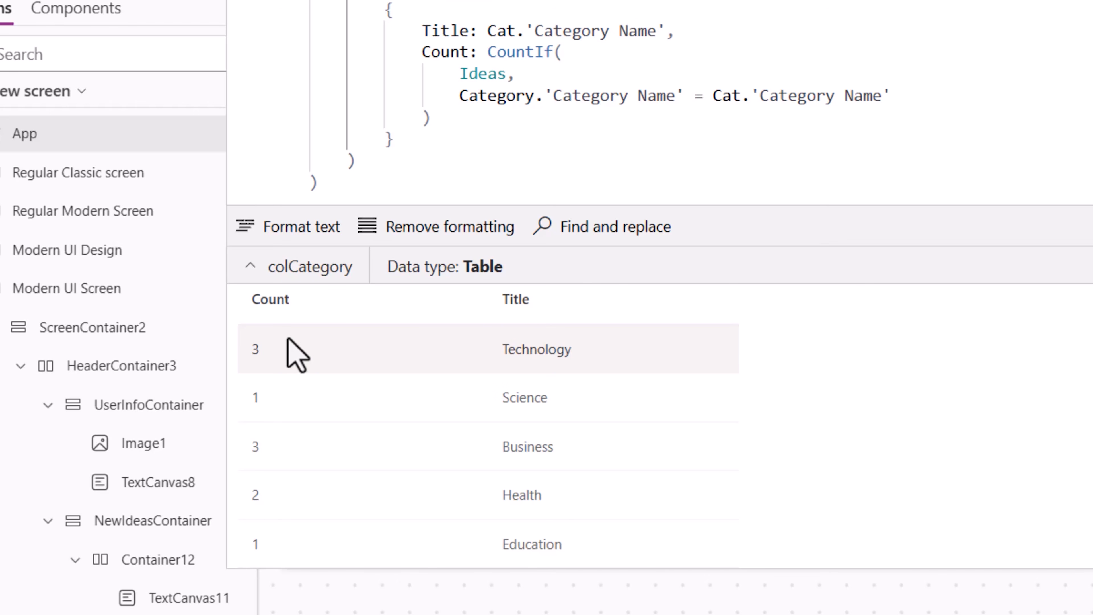
left_click(361, 484)
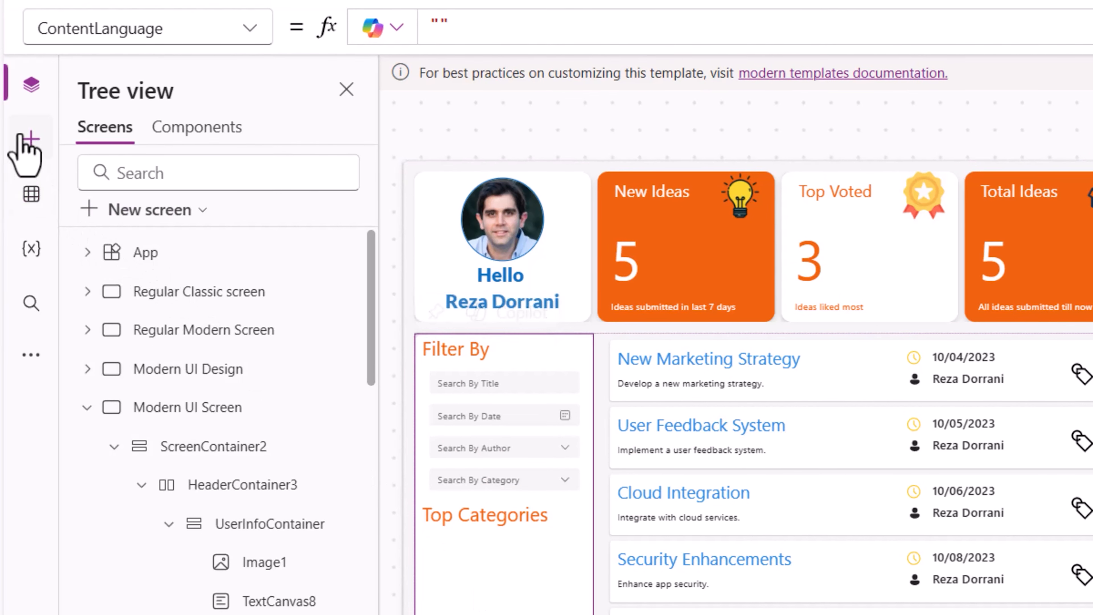
- Insert a blank vertical gallery into the sidebar below the Top Categories heading
left_click(29, 140)
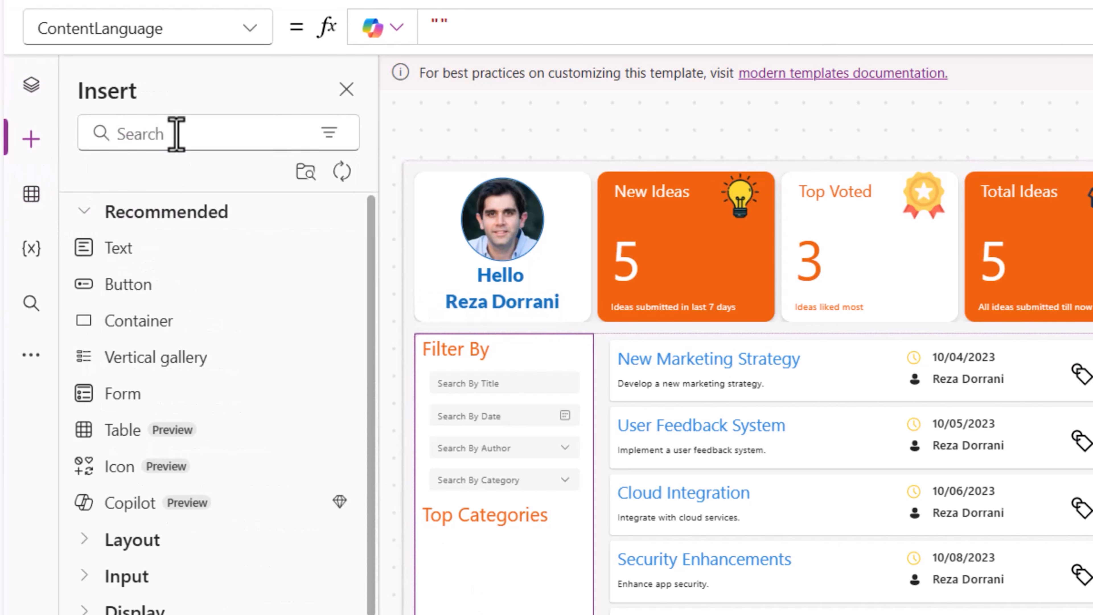
left_click(176, 133)
type("gallery")
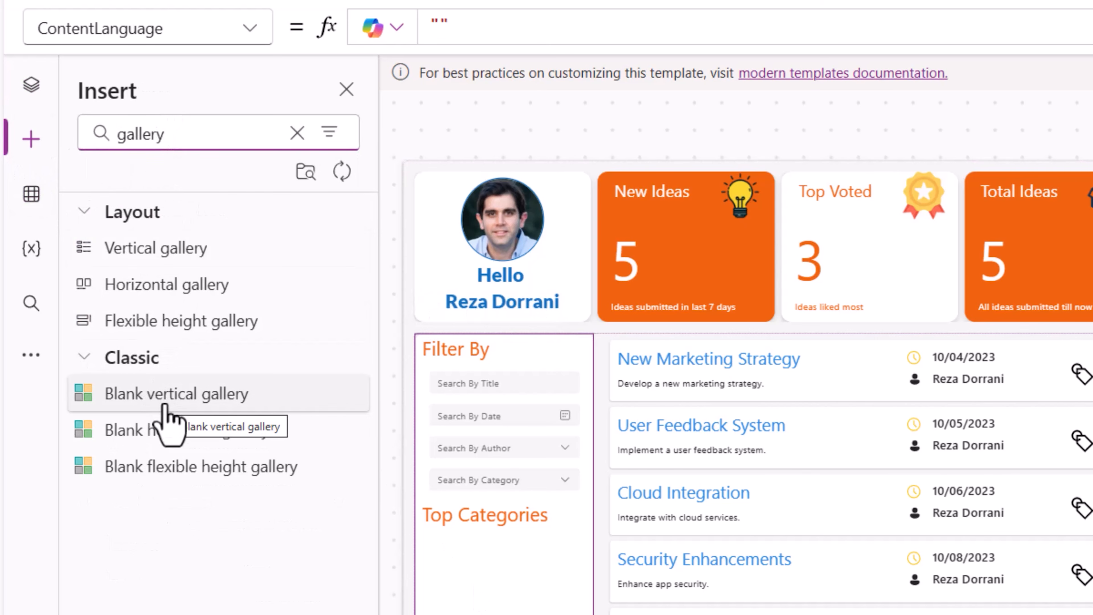
left_click(166, 407)
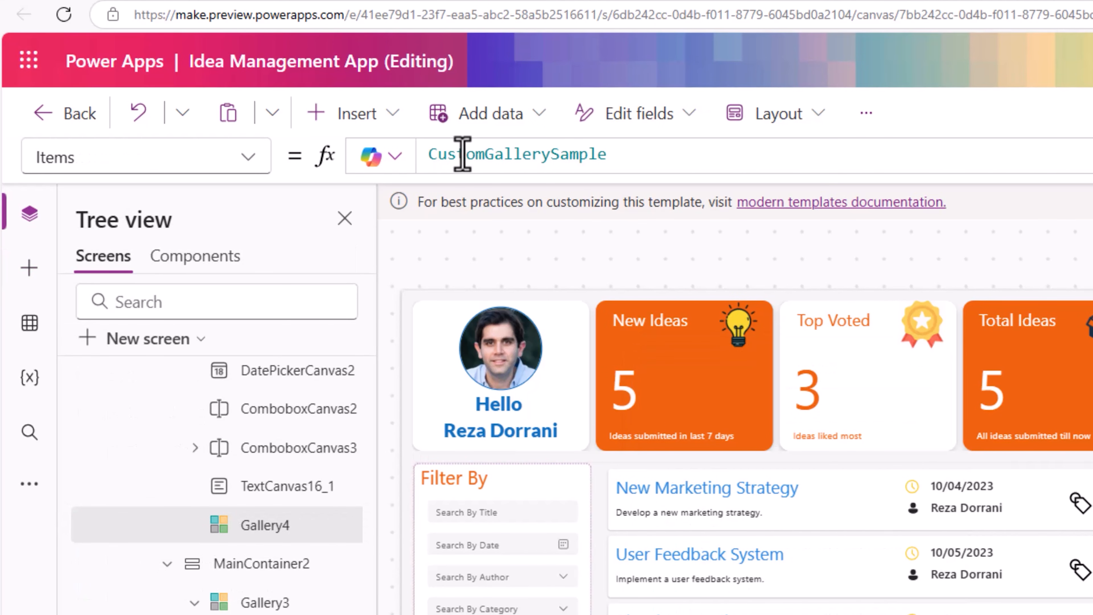
- Set the new gallery's Items to Sort(colCategory,Count,SortOrder.Descending)
double_click(461, 153)
type("Sort(colCategory,Count,SortOrder.Descending)")
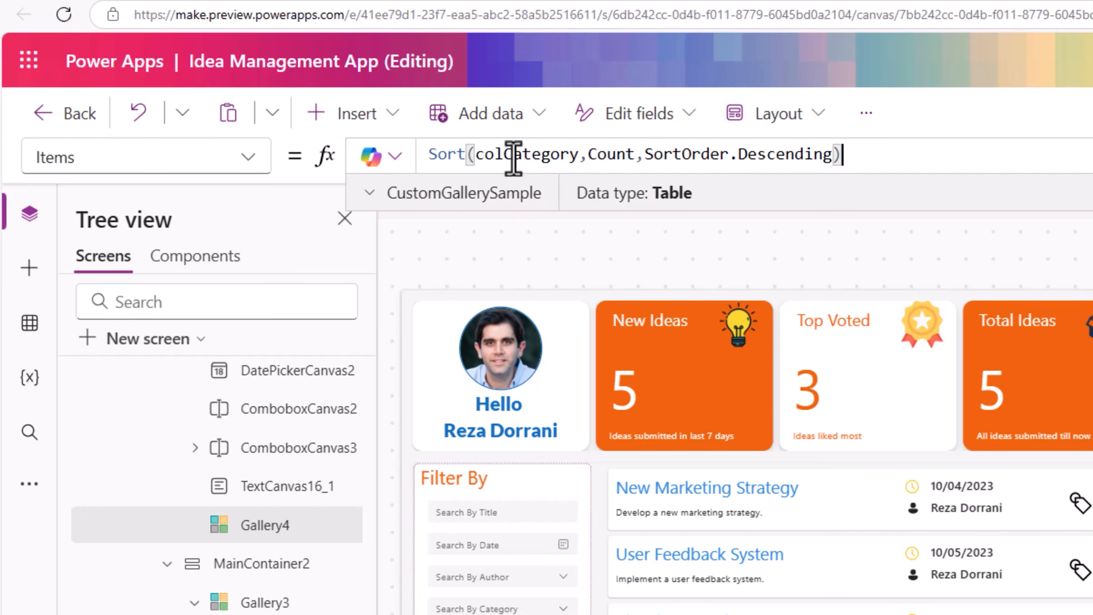
double_click(553, 153)
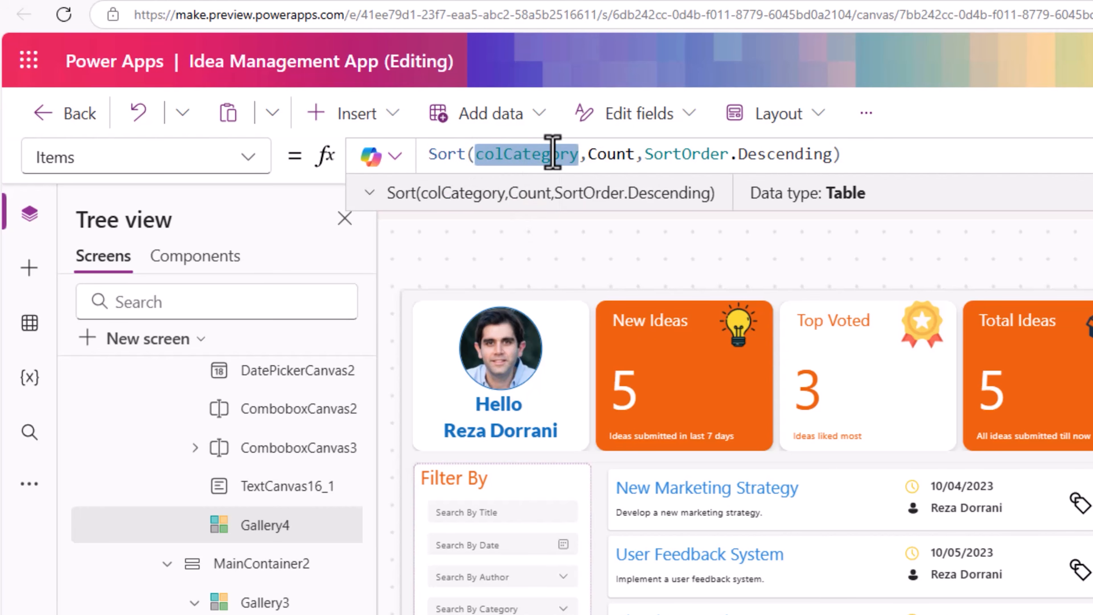
left_click(368, 194)
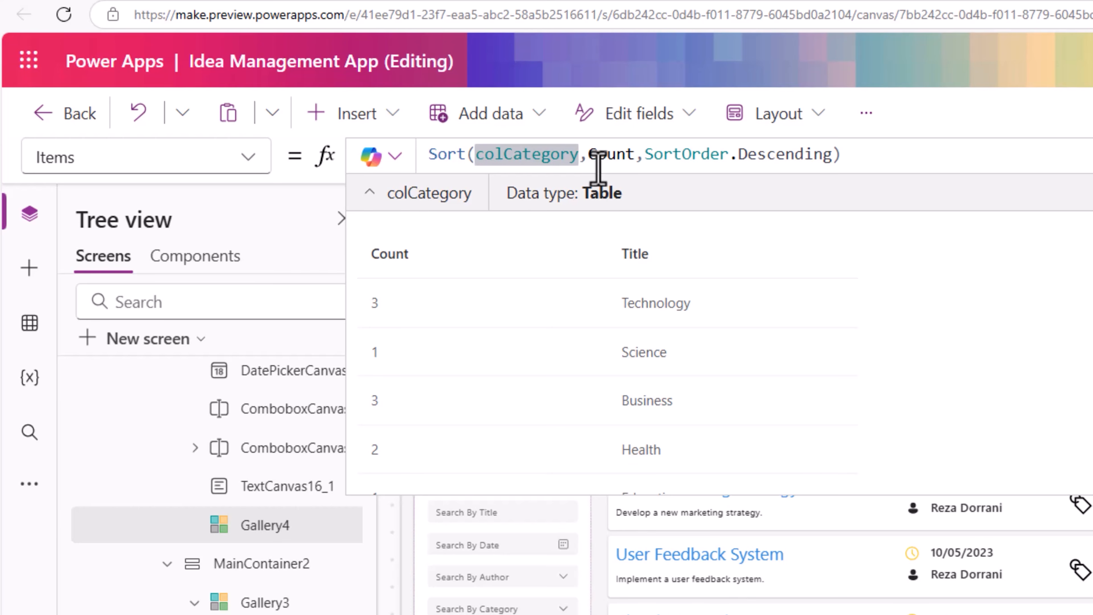
left_click(431, 442)
left_click(429, 424)
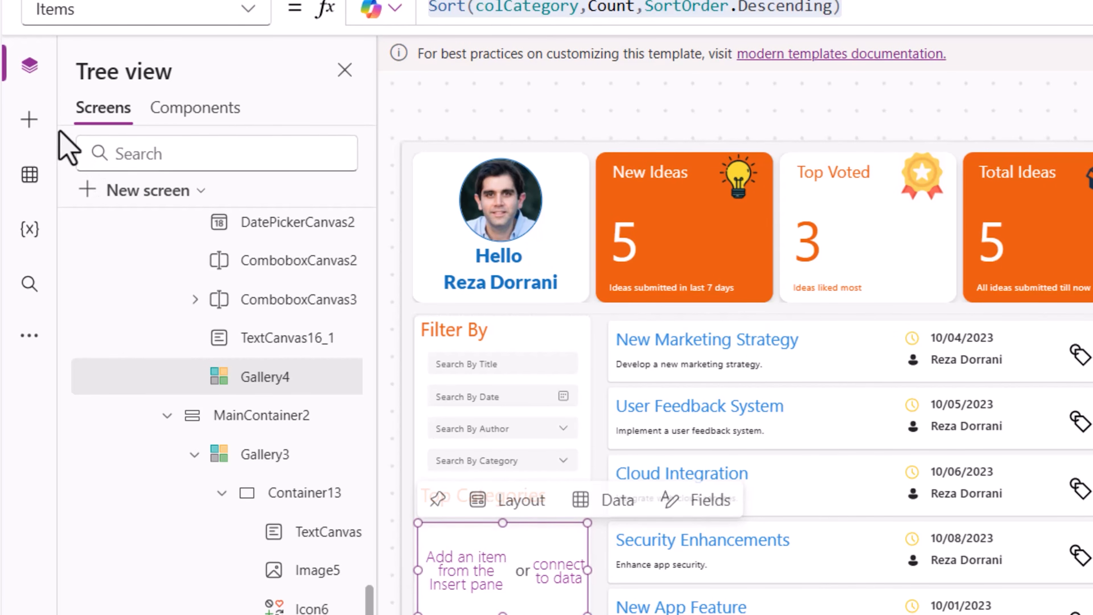
- Insert a rectangle into the category gallery's template and move it to the template's top-left corner
left_click(31, 134)
left_click(188, 126)
type("rectang")
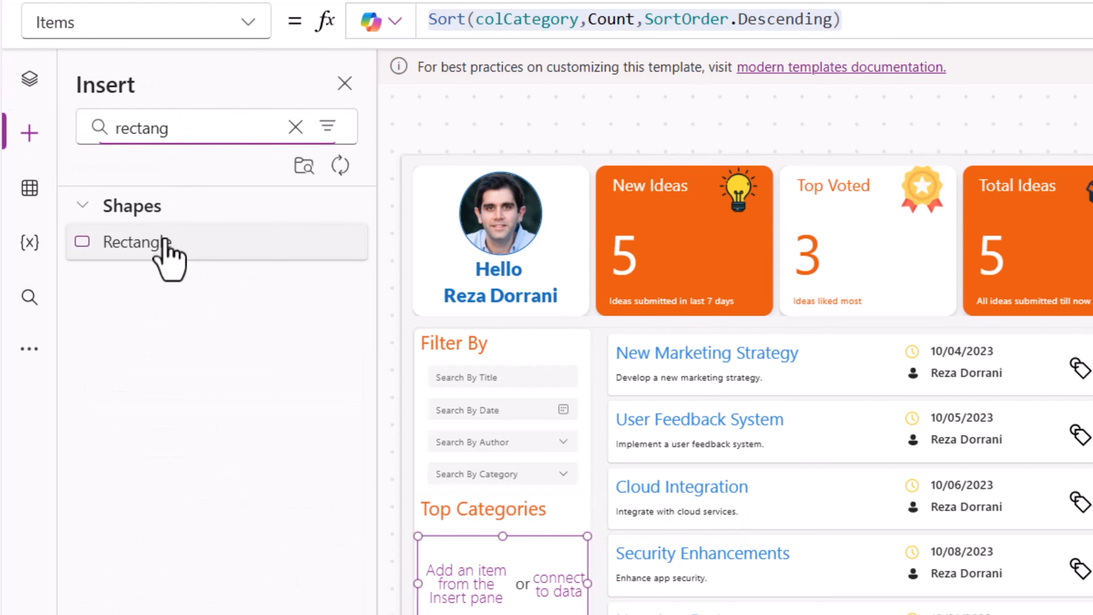
left_click(166, 243)
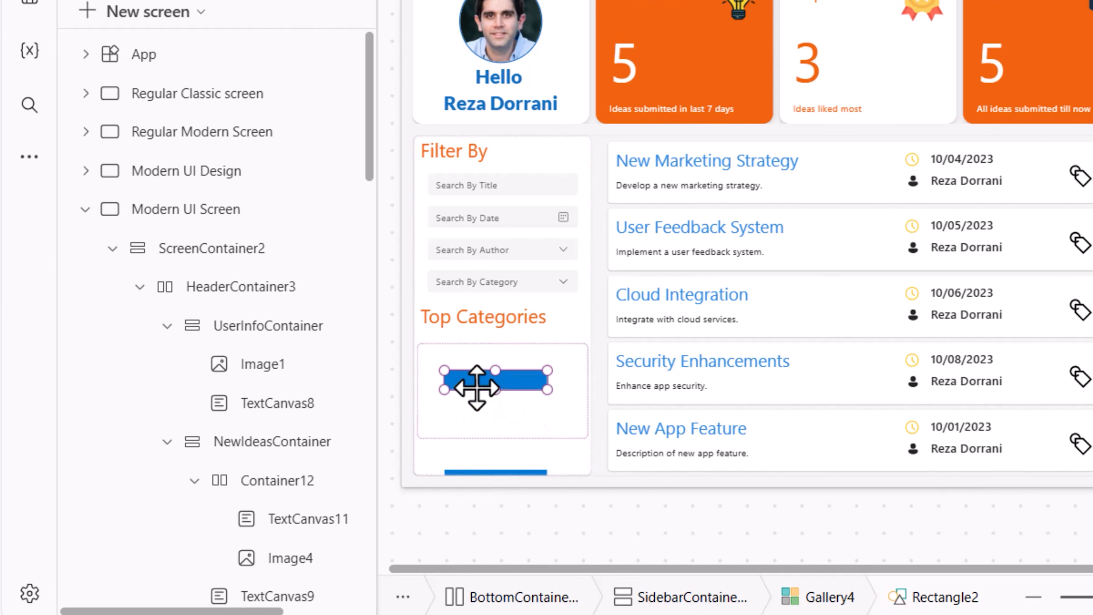
left_click_drag(468, 373, 441, 349)
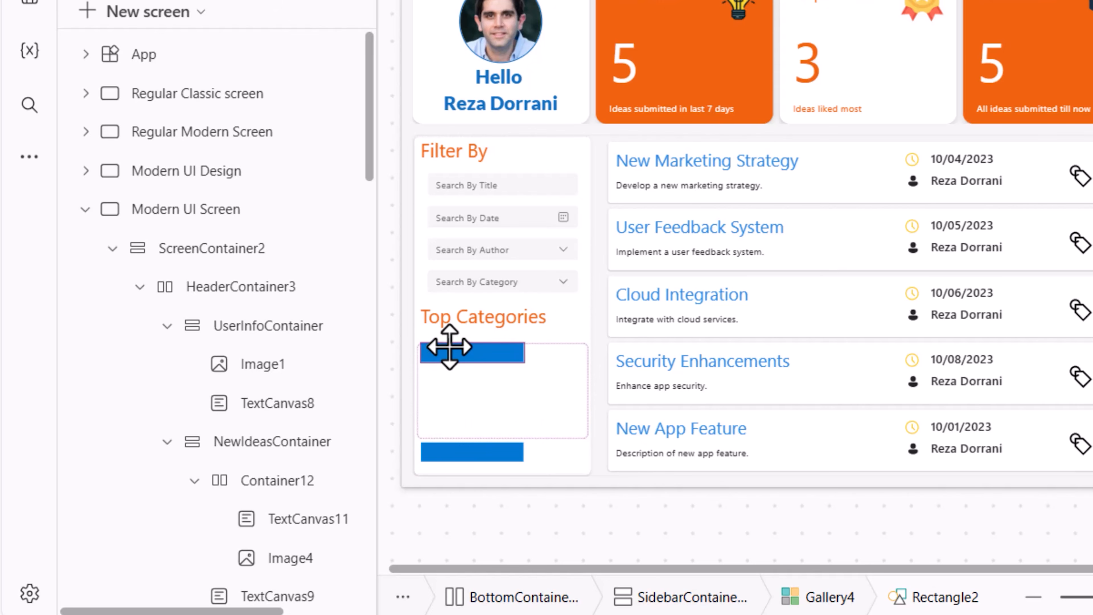
- Widen the template rectangle so it spans about 180 px across the category gallery
left_click(452, 350)
left_click_drag(526, 362, 546, 358)
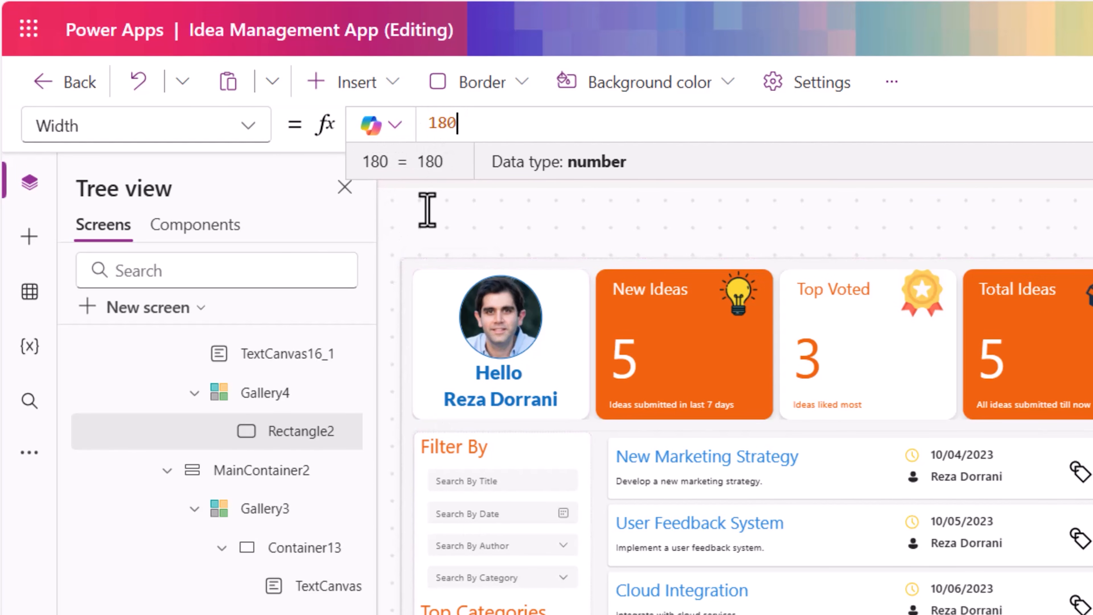
- Set the category gallery's TemplateSize to 30
left_click(258, 392)
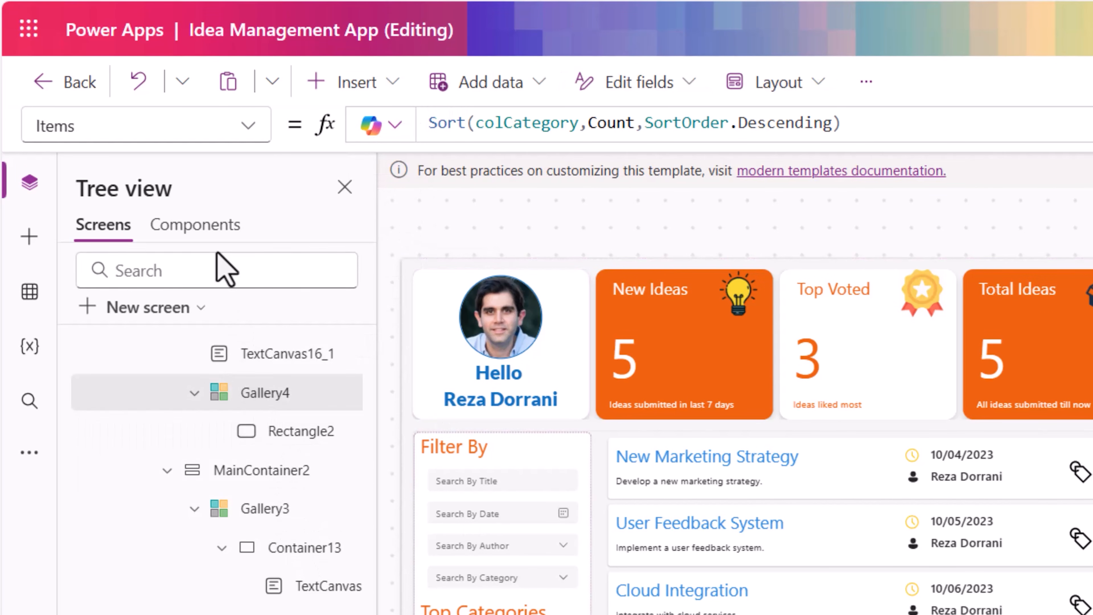
left_click(123, 126)
type("TemplateSize")
key("Tab")
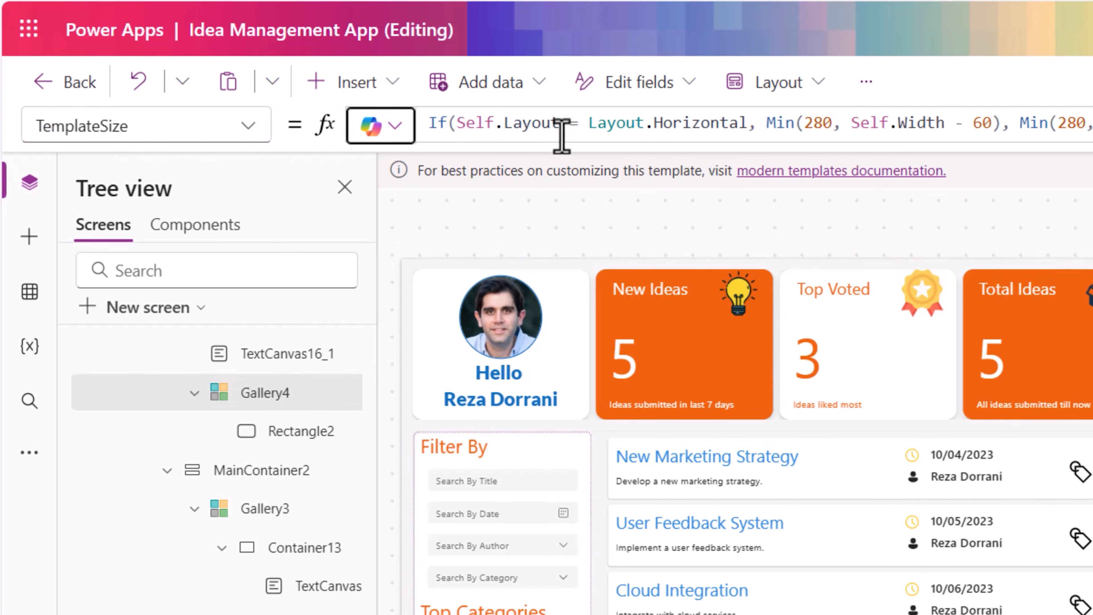
left_click(561, 137)
key("ctrl+a")
key("BackSpace")
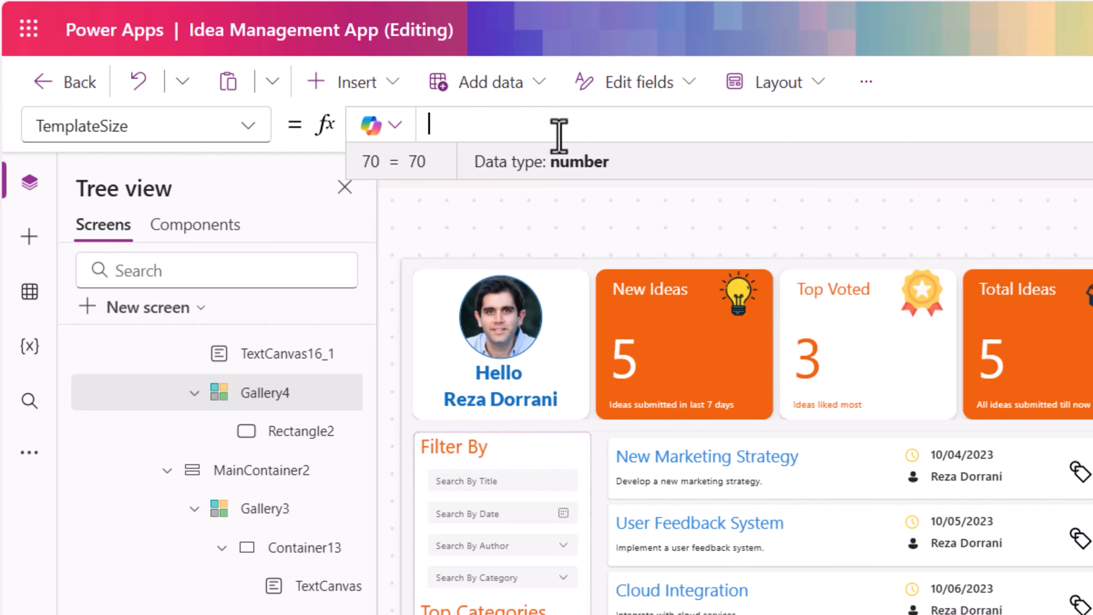
type("30")
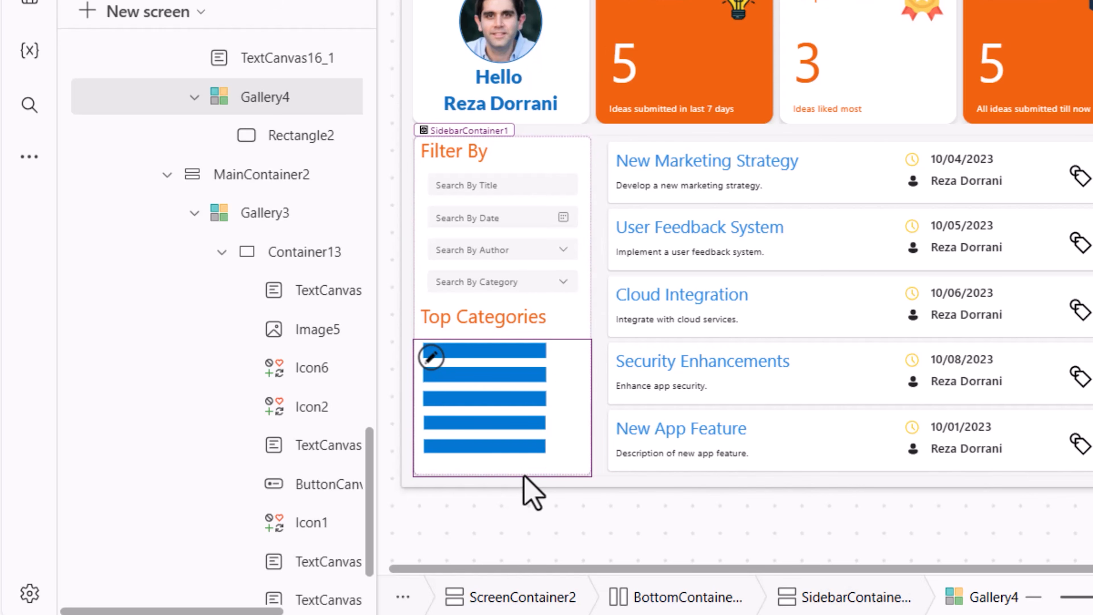
- Change the template rectangle's color to the orange theme color
left_click(476, 351)
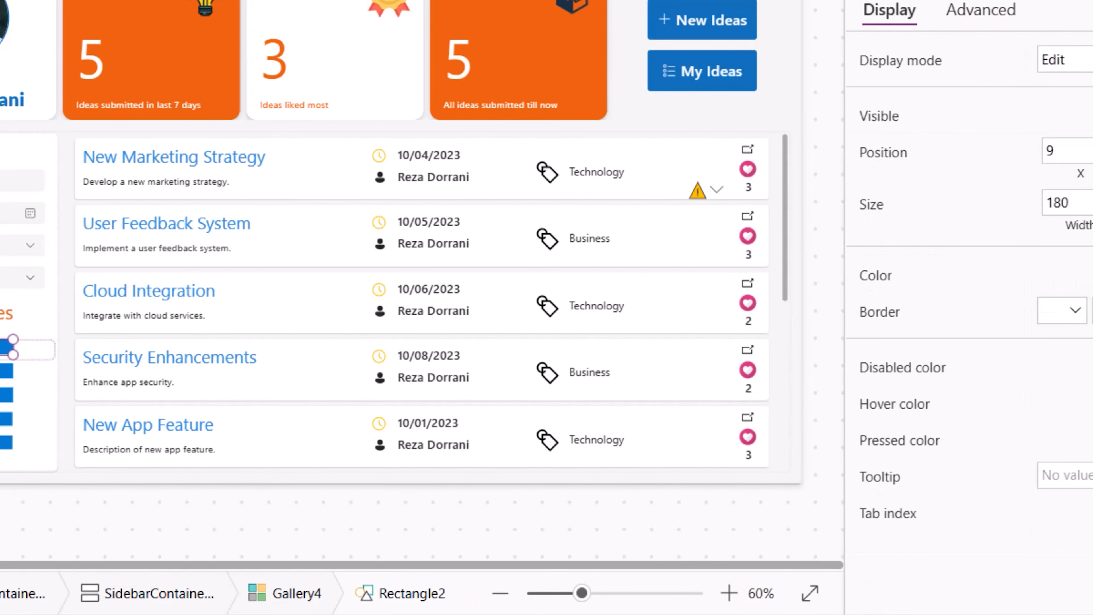
left_click(1060, 274)
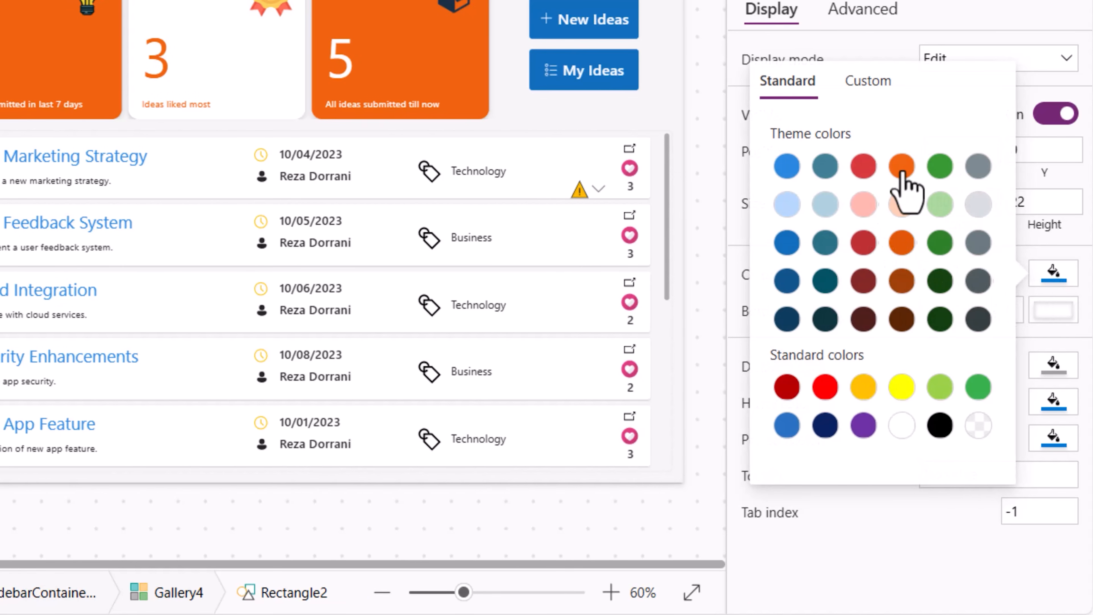
left_click(903, 180)
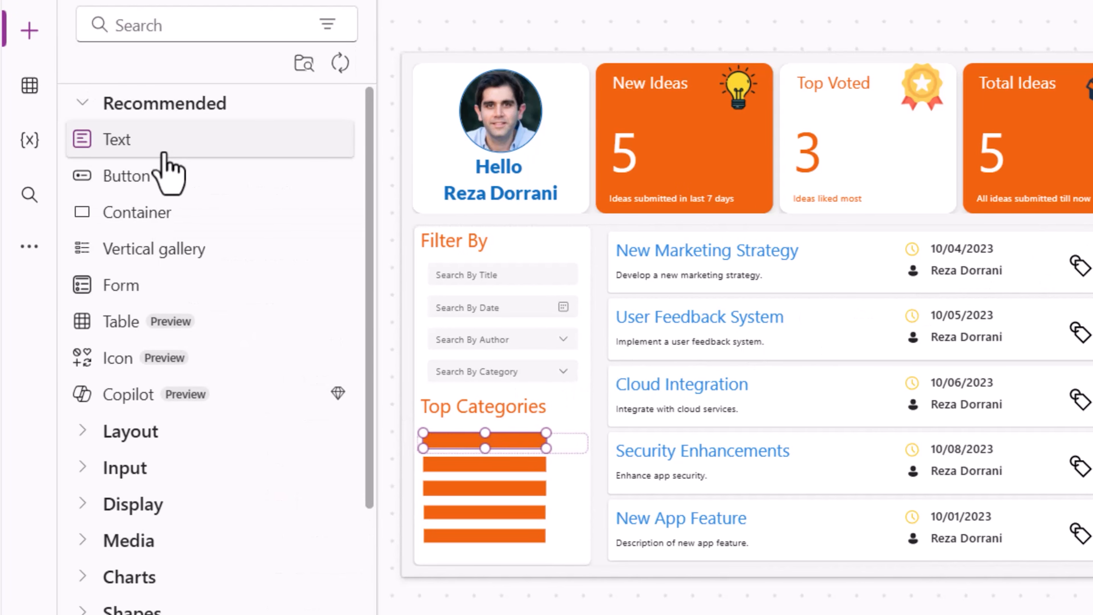
- Insert a text label into the category gallery template and place it over the bar
left_click(164, 154)
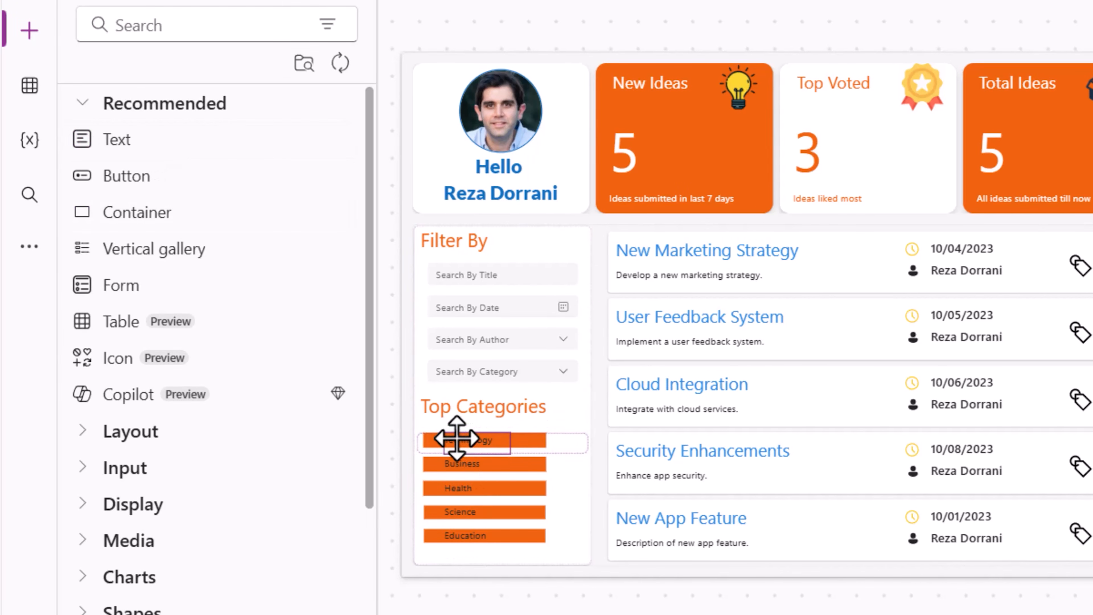
left_click_drag(457, 439, 446, 442)
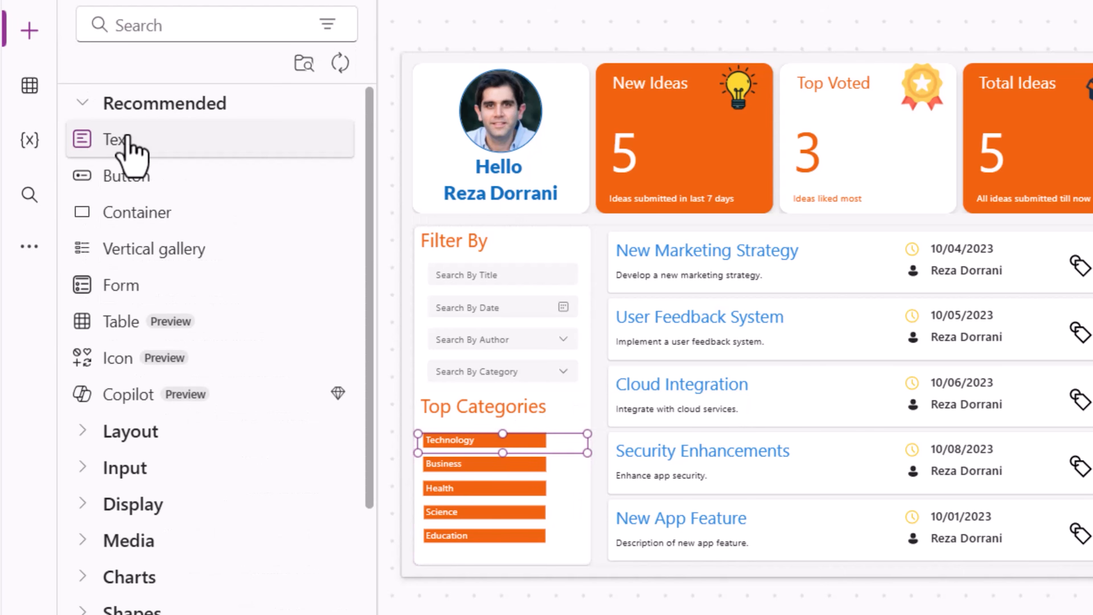
- Add a second text label to the right of the bar and set its text to ThisItem.Count
left_click_drag(129, 149, 576, 440)
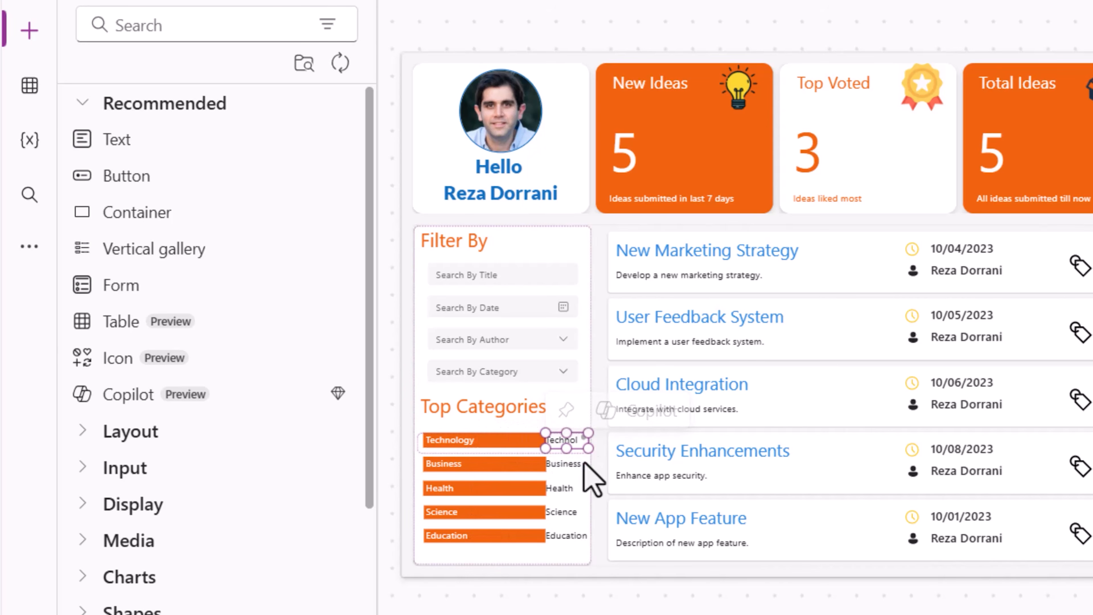
double_click(533, 127)
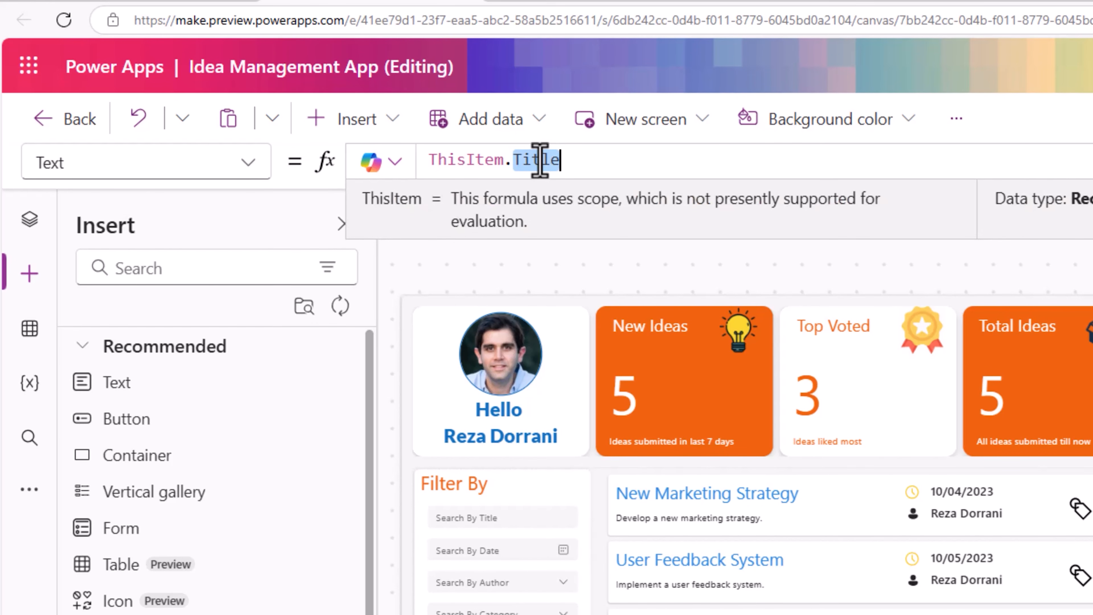
key("BackSpace")
type("Count")
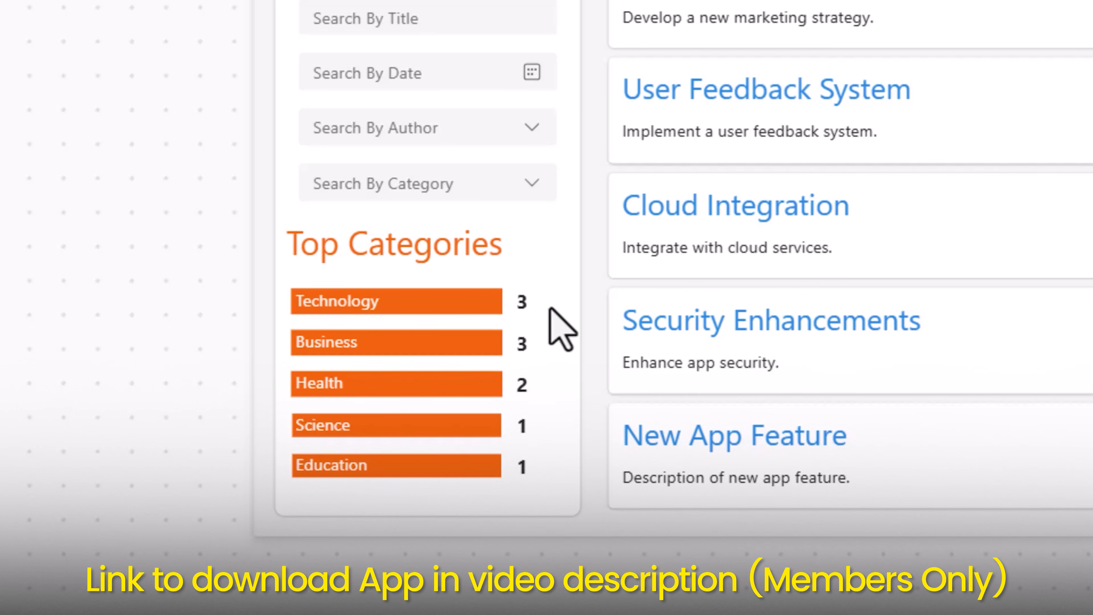
- Open the App's Formulas property and examine the maxCount named formula
left_click(464, 303)
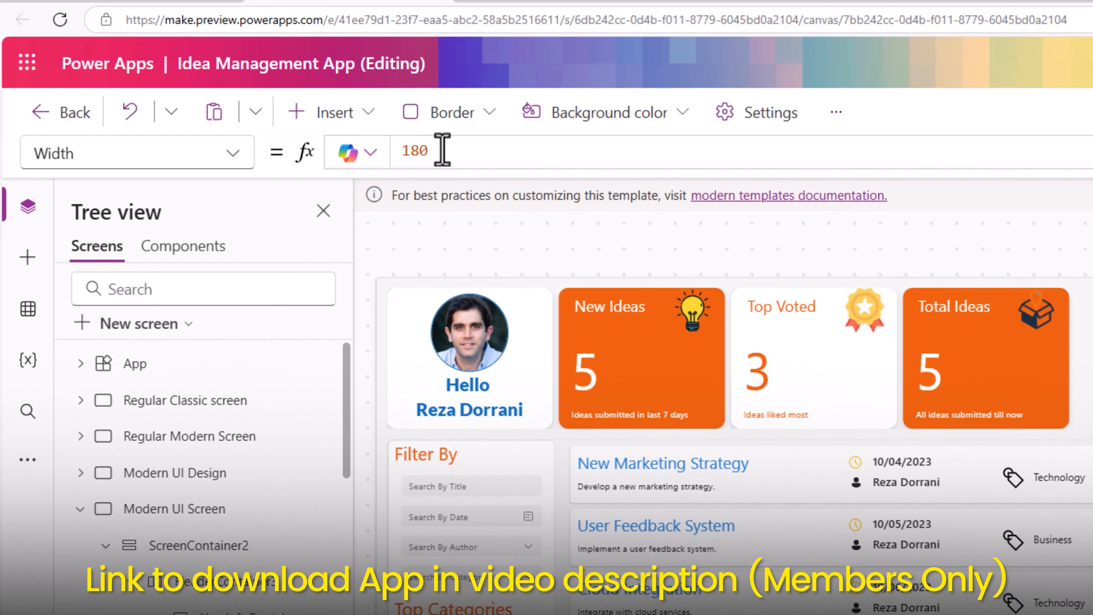
left_click(549, 585)
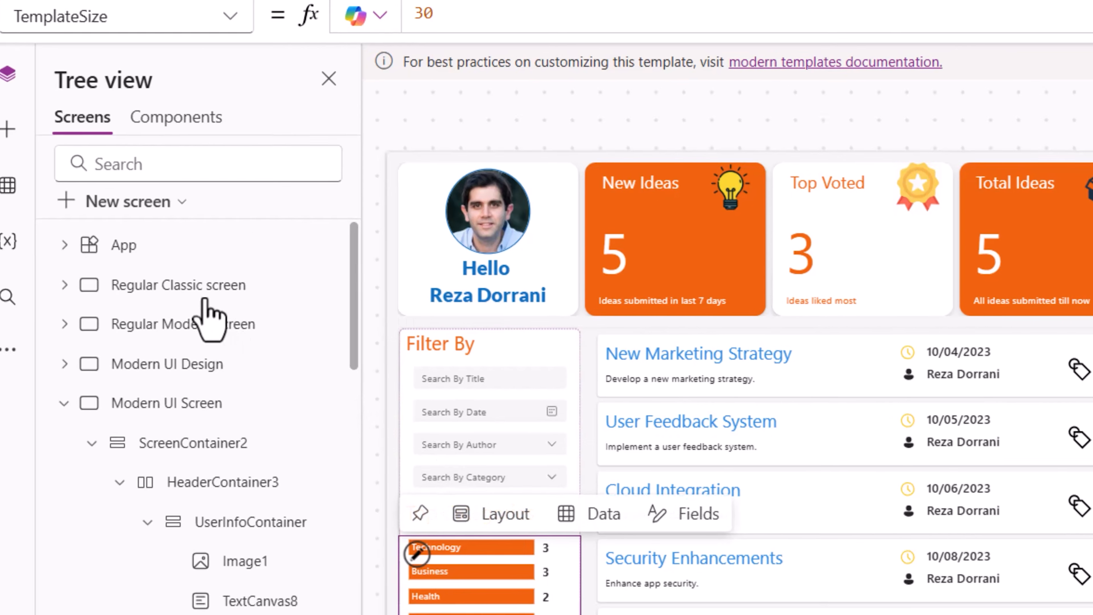
left_click(146, 246)
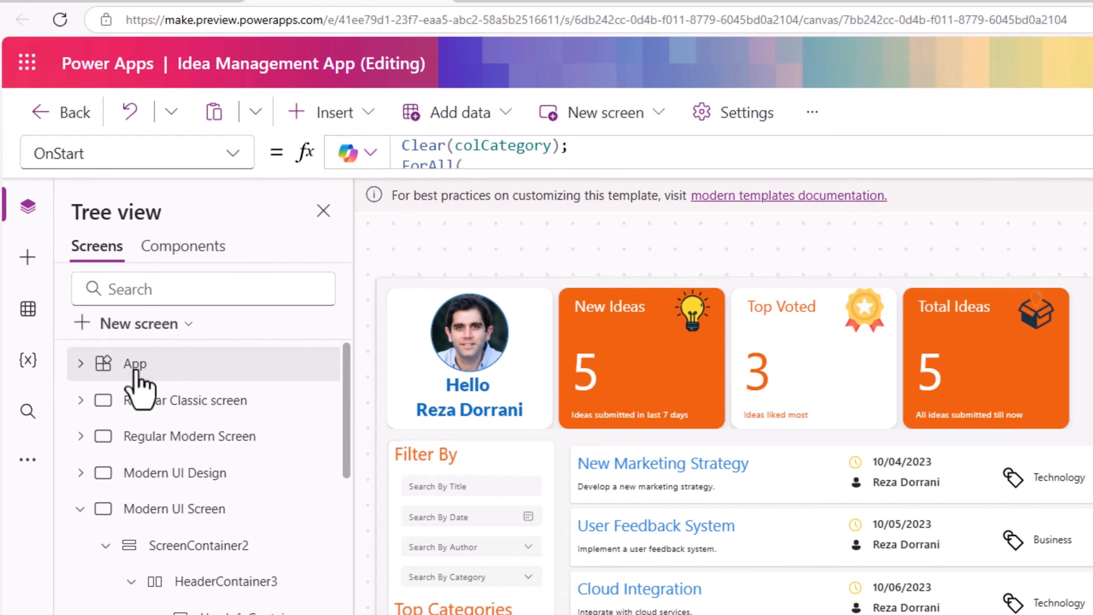
left_click(232, 153)
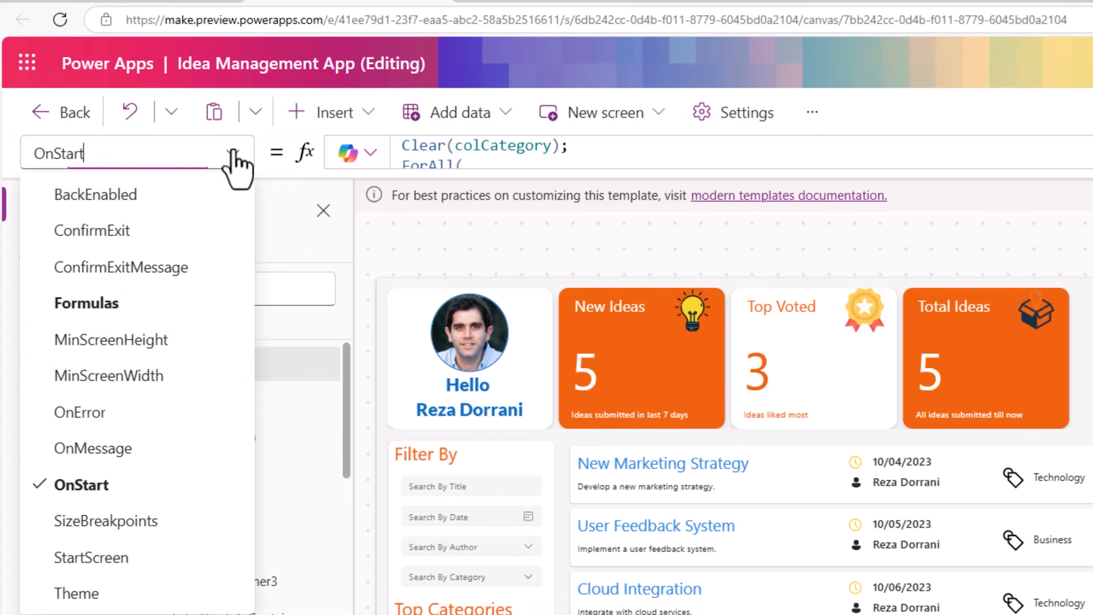
left_click(130, 311)
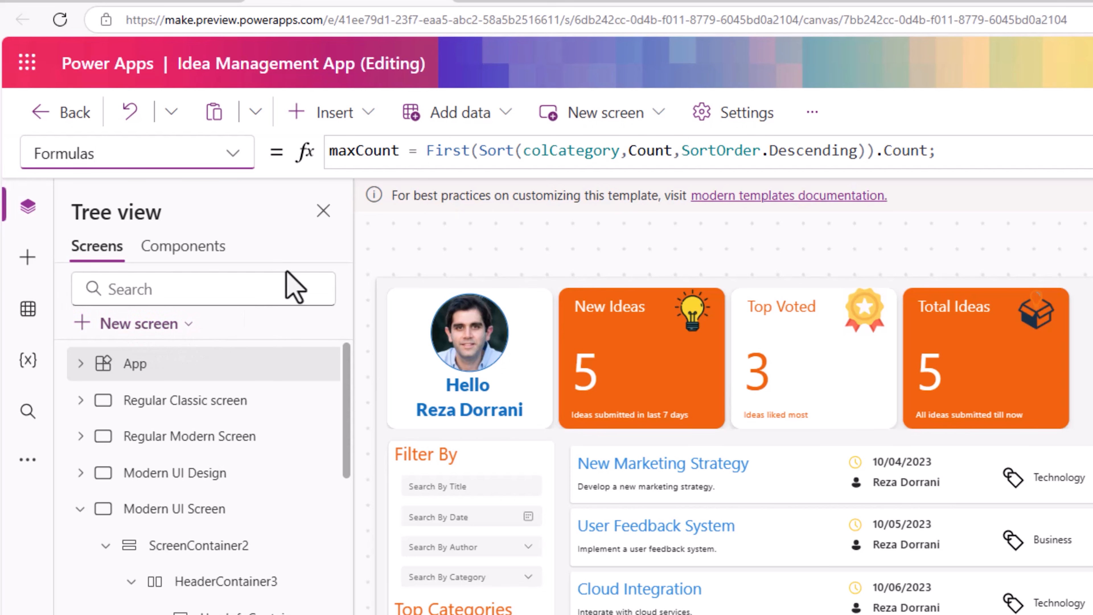
double_click(361, 150)
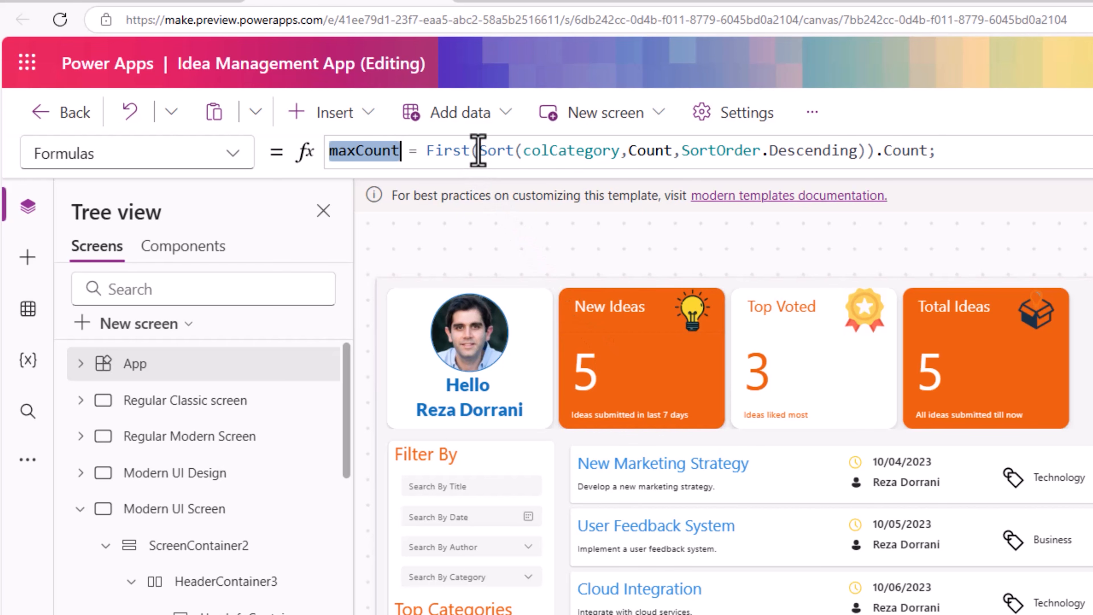
left_click_drag(479, 151, 428, 153)
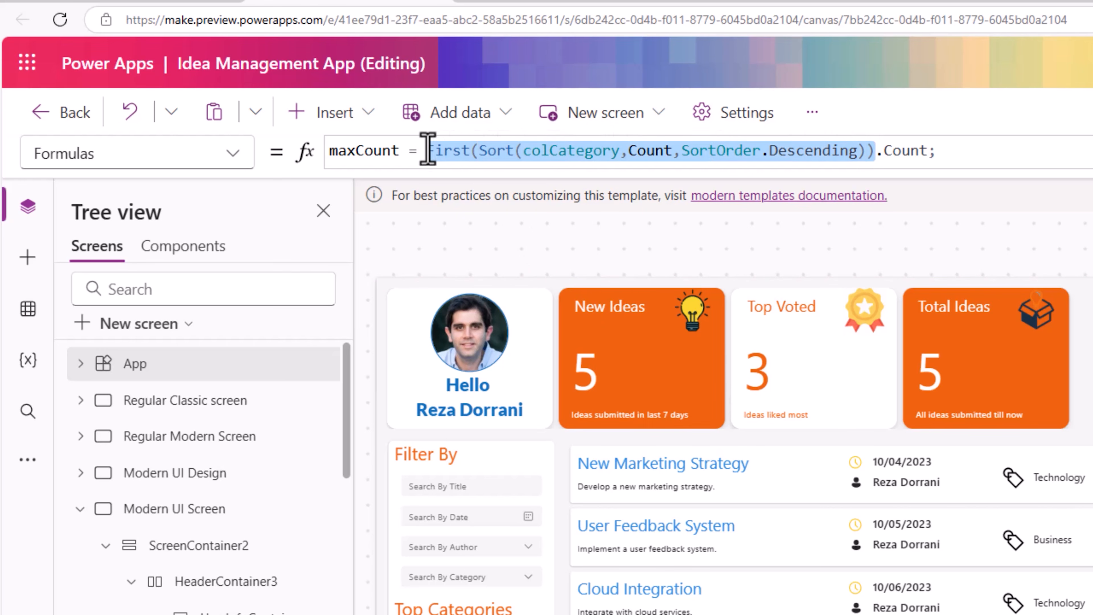
double_click(908, 151)
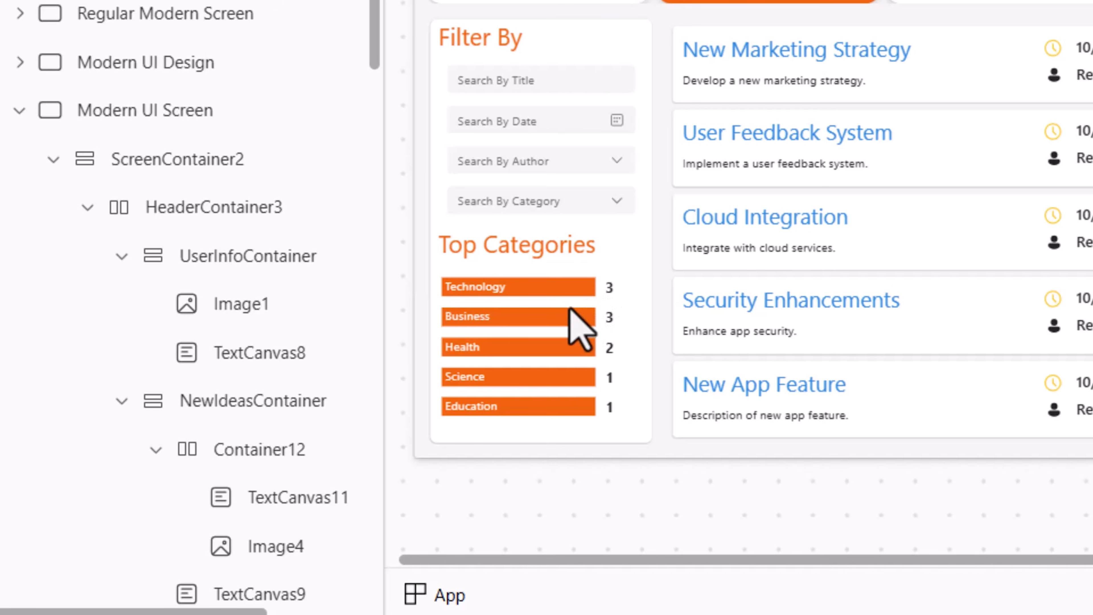
- Set the bar rectangle's Width to (ThisItem.Count/maxCount*100)*1.8
left_click(577, 287)
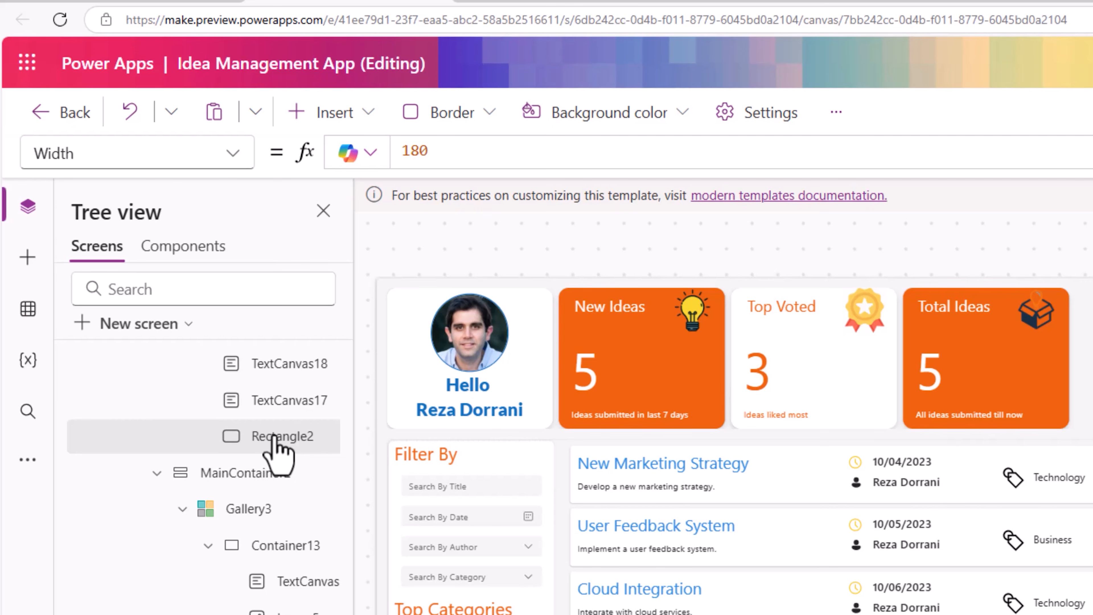
left_click_drag(430, 151, 375, 197)
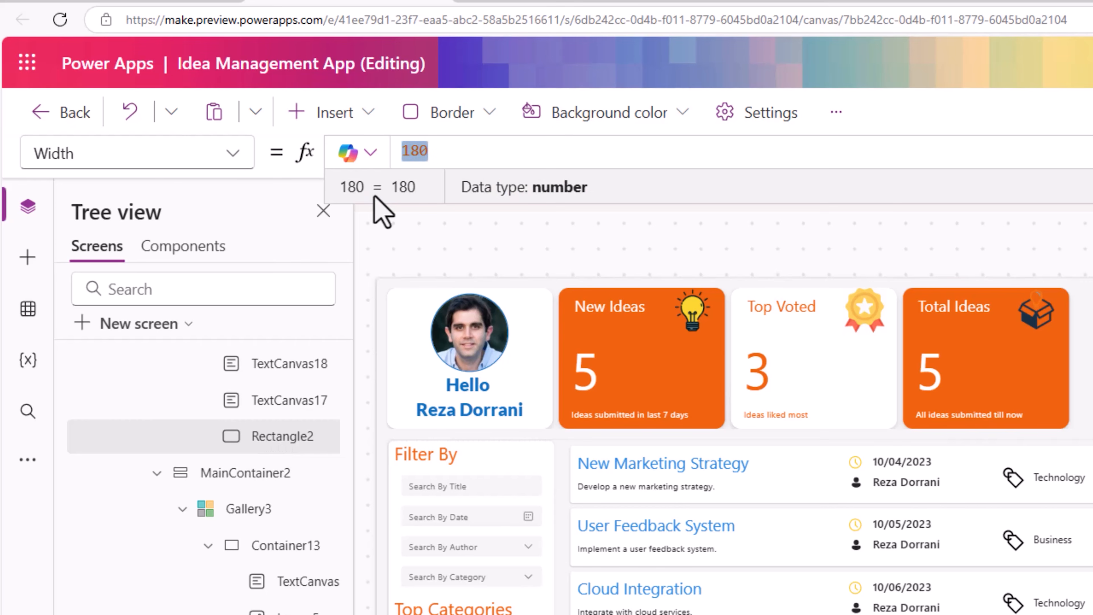
type("this")
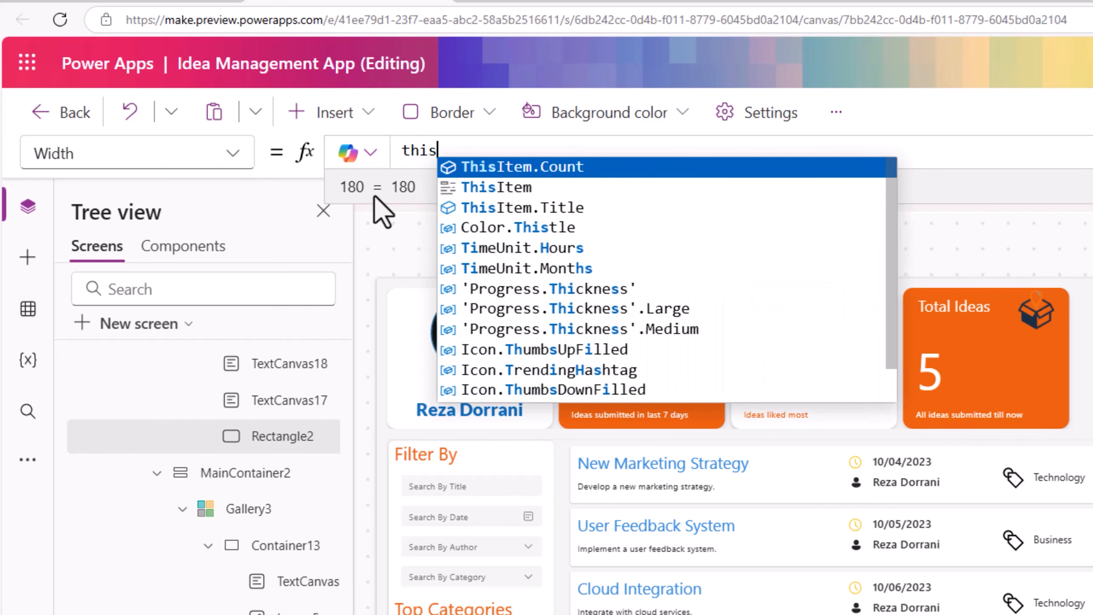
key("Tab")
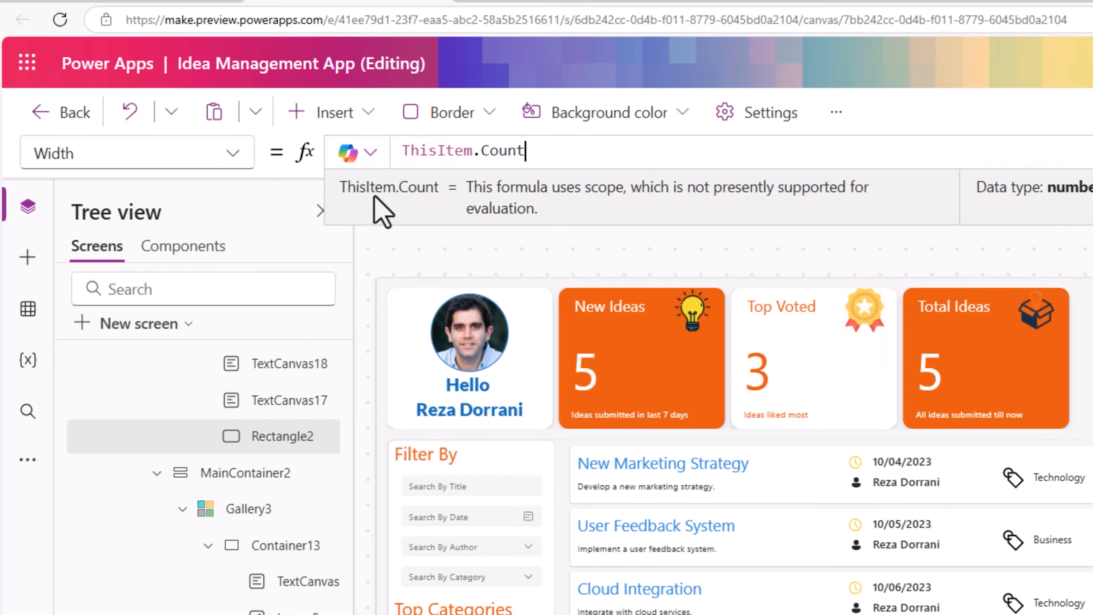
type("/max")
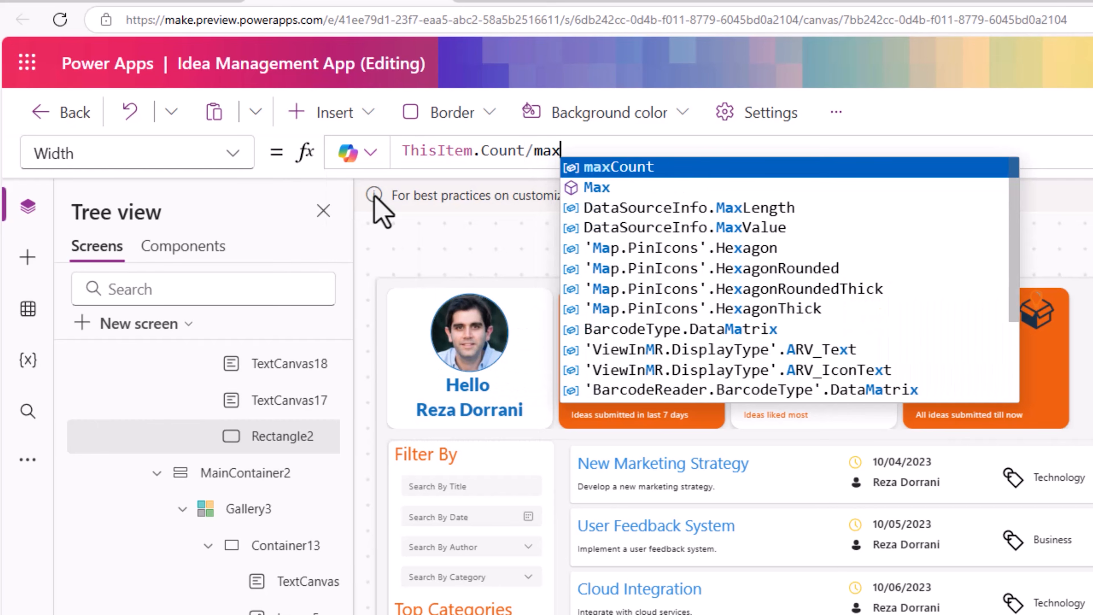
key("Tab")
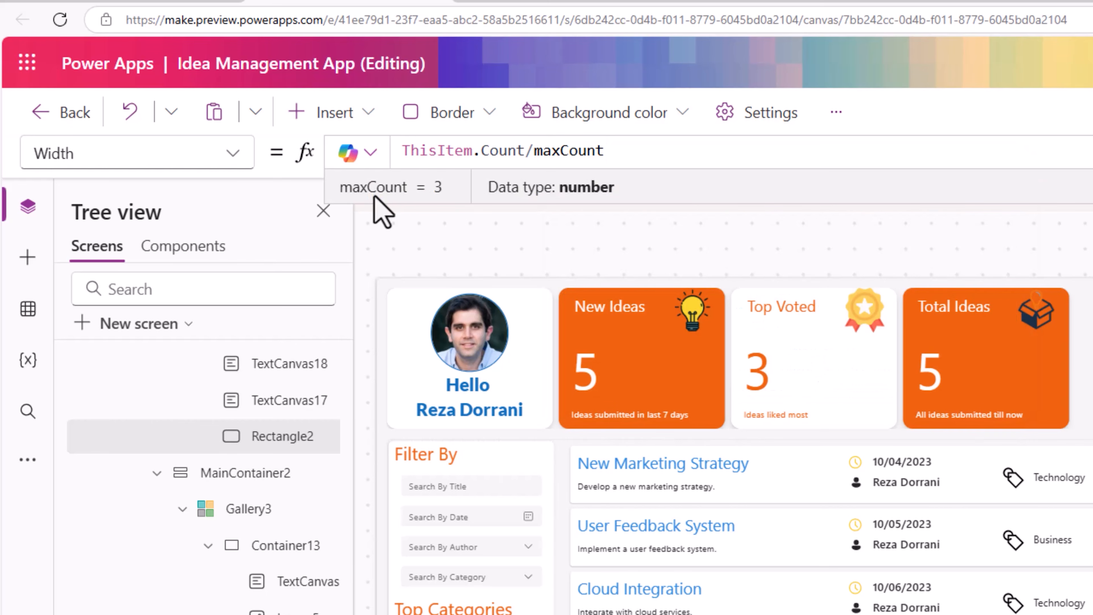
type("*100")
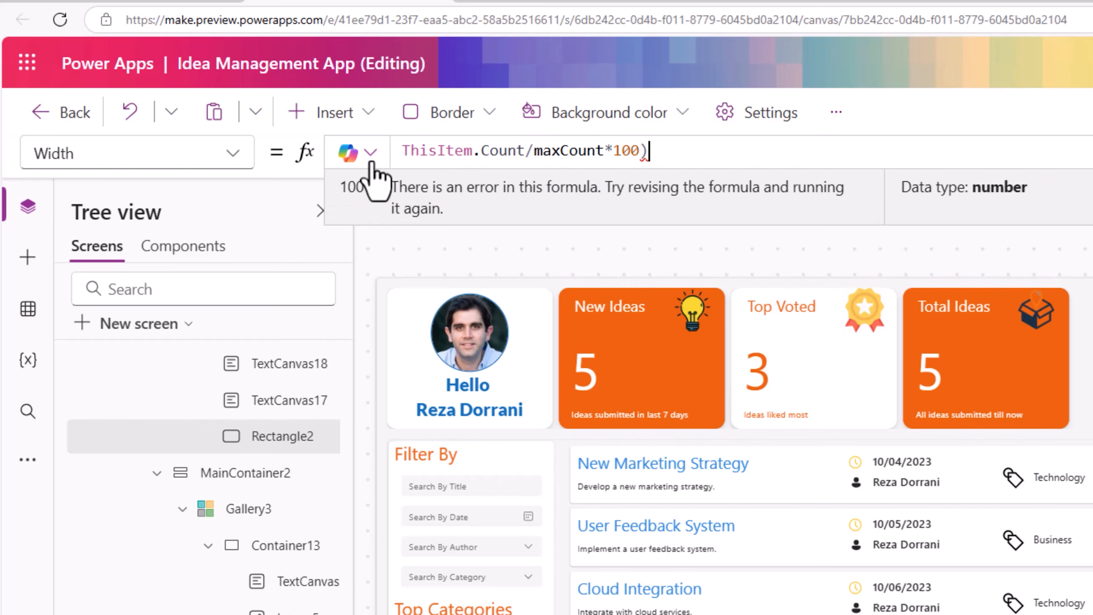
left_click(402, 151)
type("(")
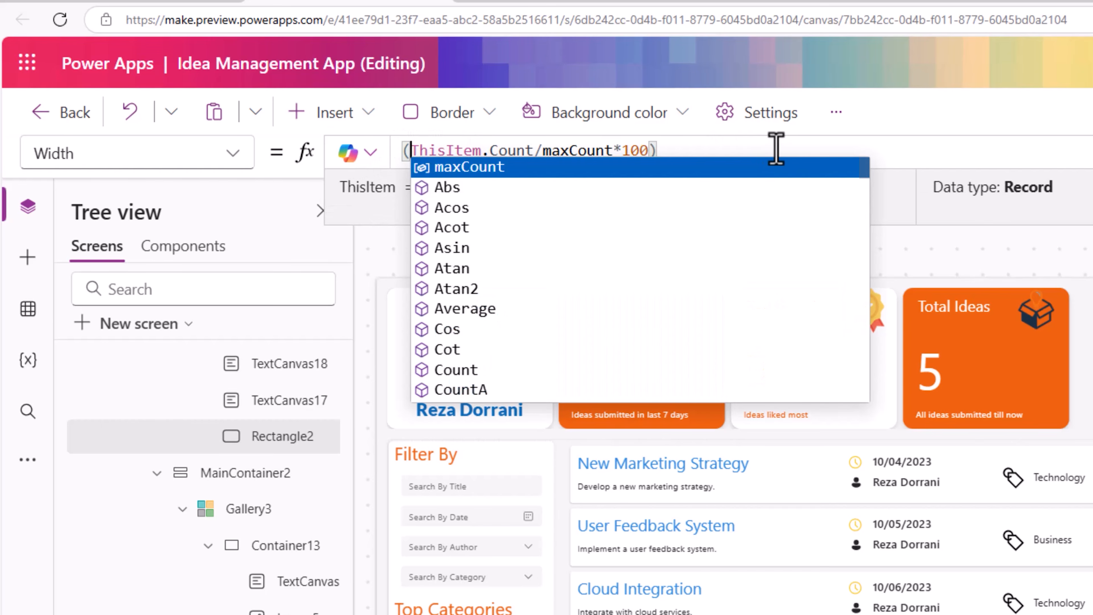
left_click(727, 149)
type("*")
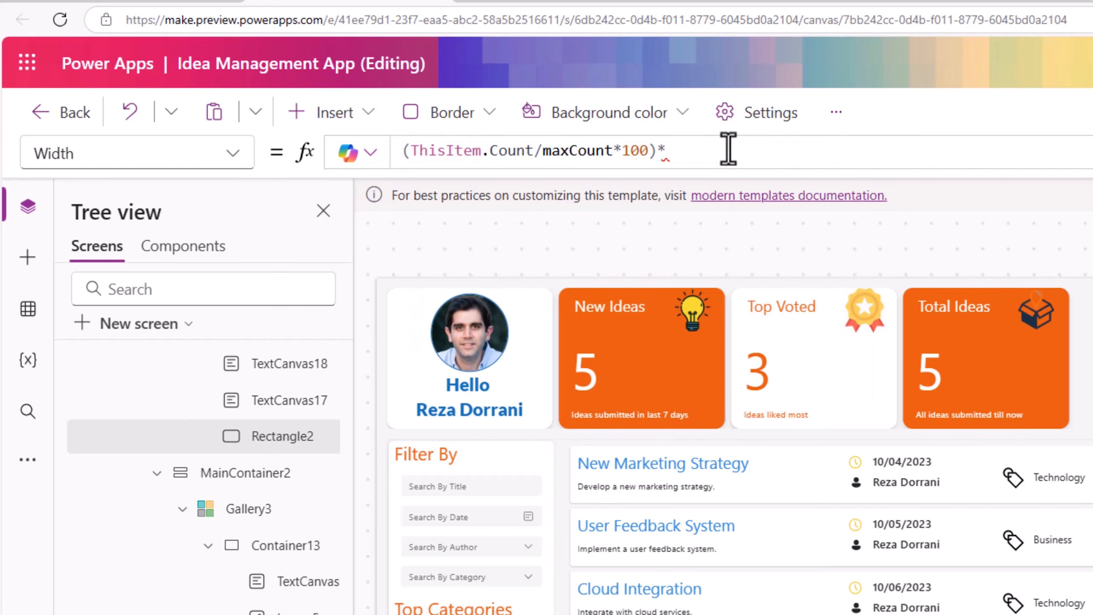
type("1.8")
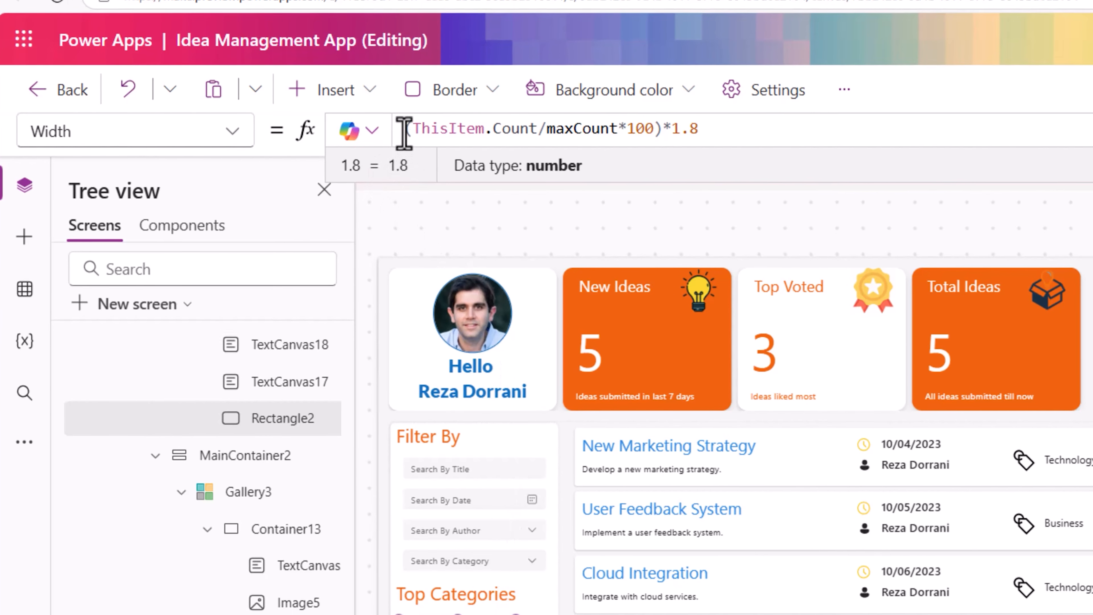
- Wrap the bar's Width formula as Max((ThisItem.Count/maxCount*100)*1.8,100)
left_click(405, 134)
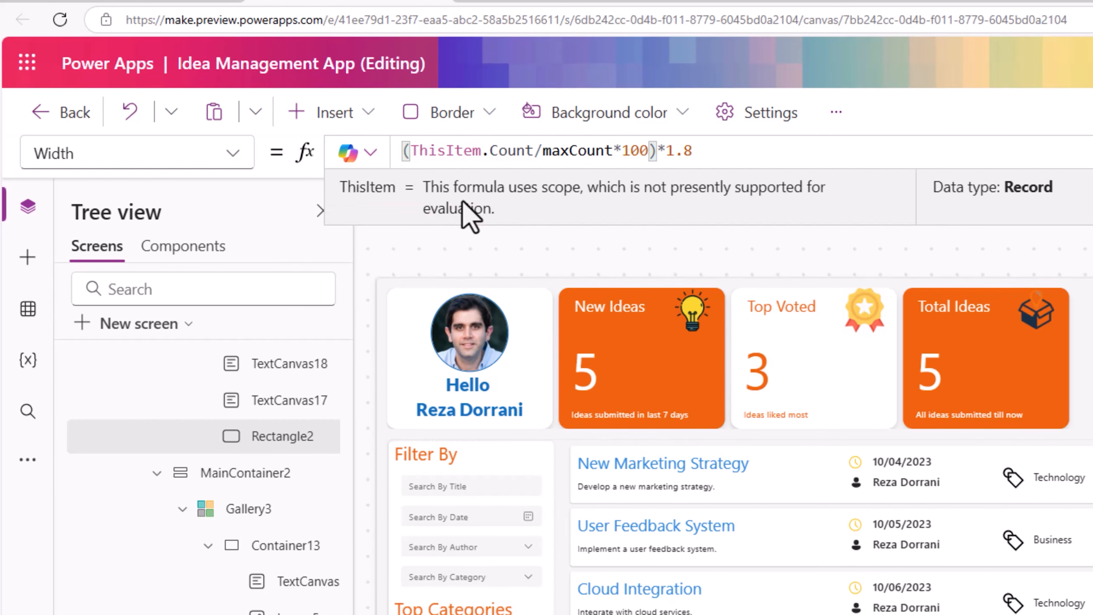
type("Max")
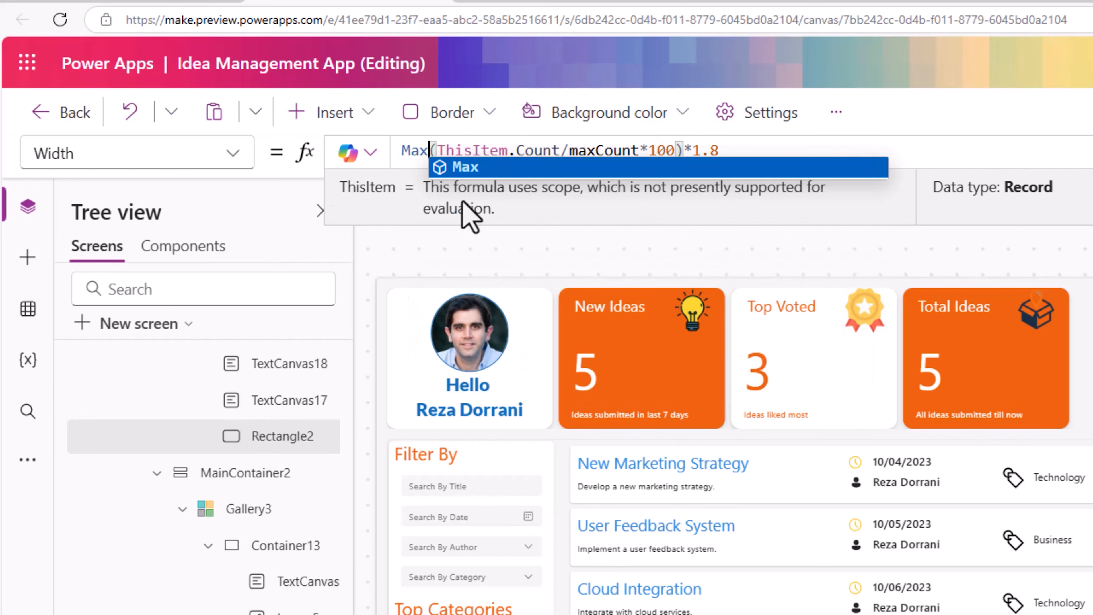
type("(")
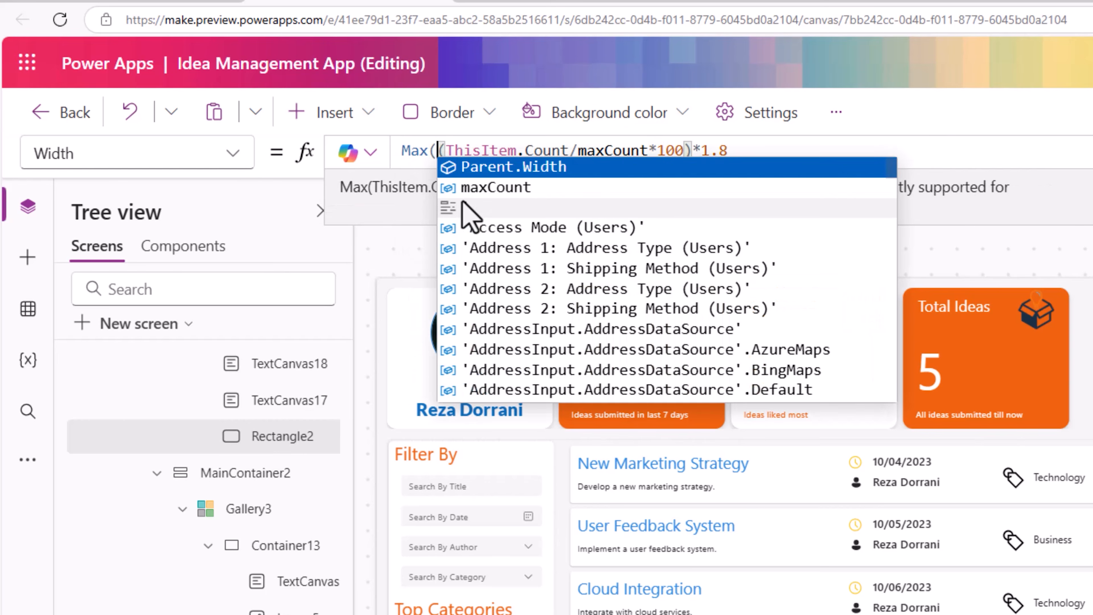
left_click(750, 149)
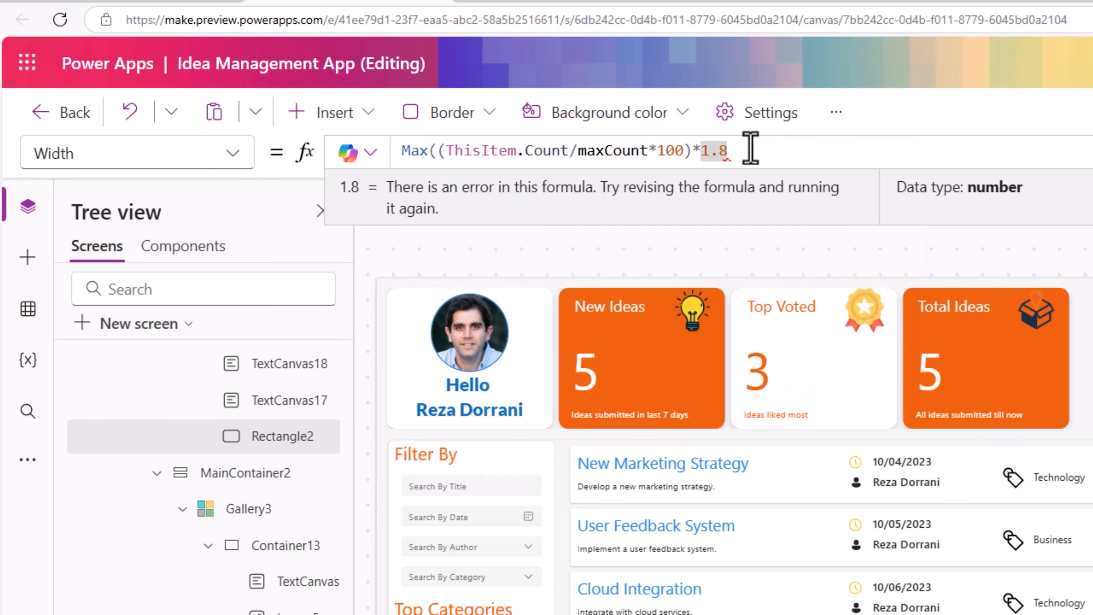
type(",")
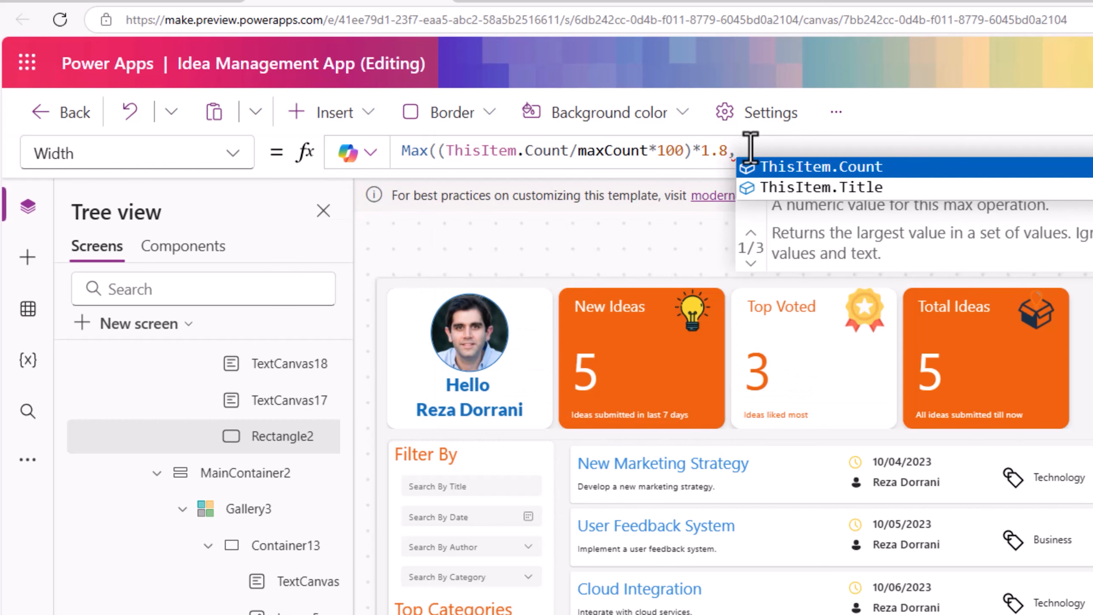
type("100)")
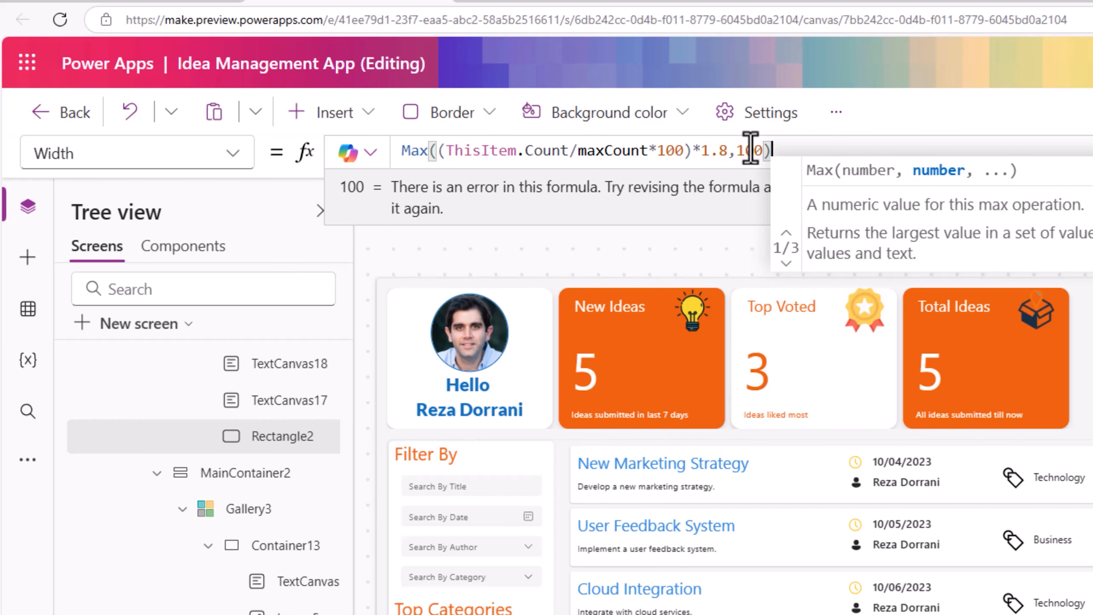
left_click(727, 150)
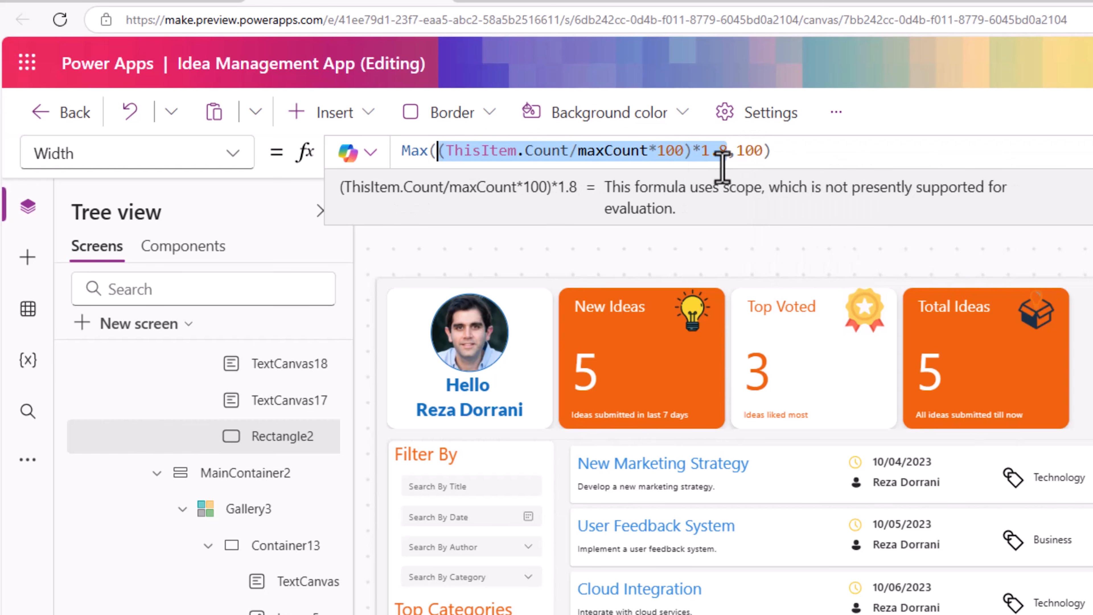
double_click(746, 150)
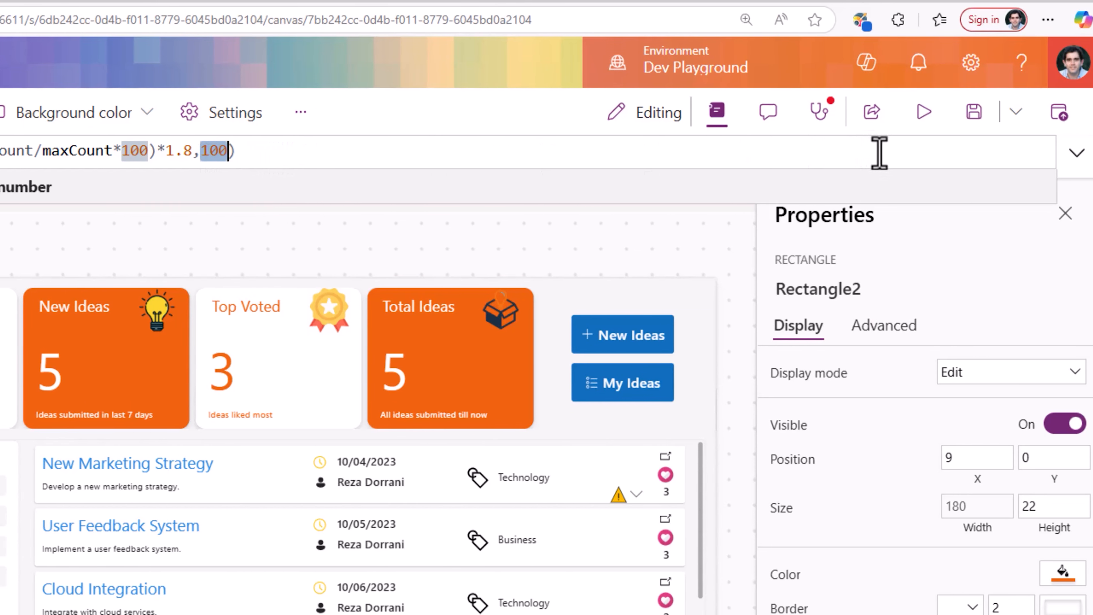
left_click(913, 118)
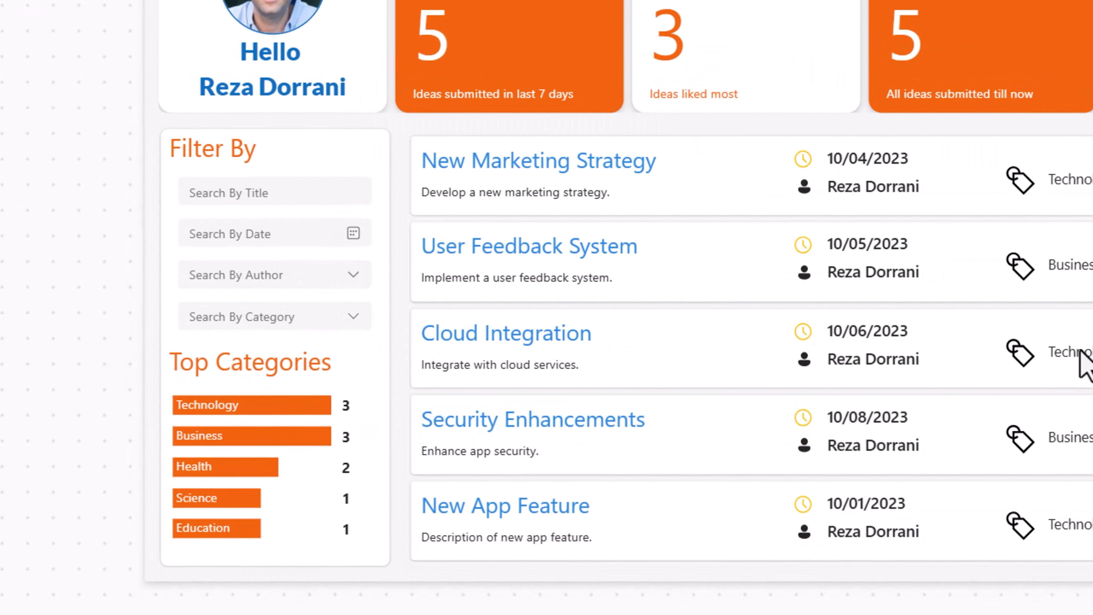